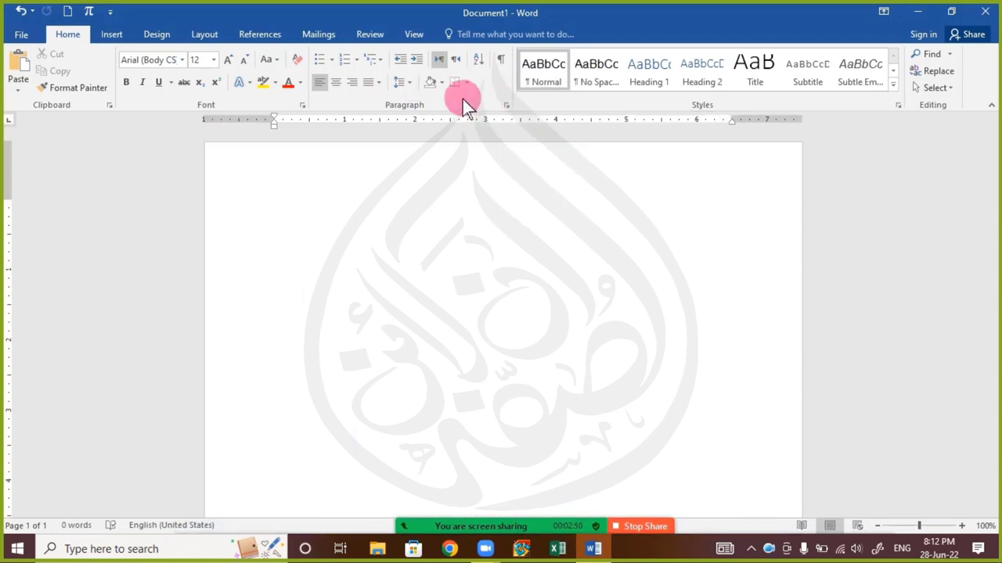
Open and dismiss the line spacing choices and the meeting chat without changing anything
click(408, 87)
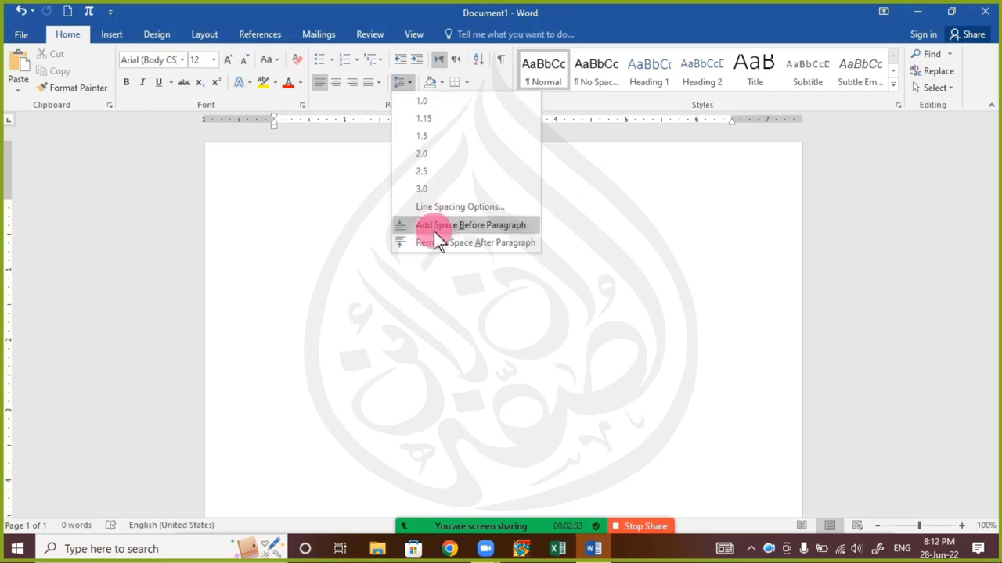
click(306, 194)
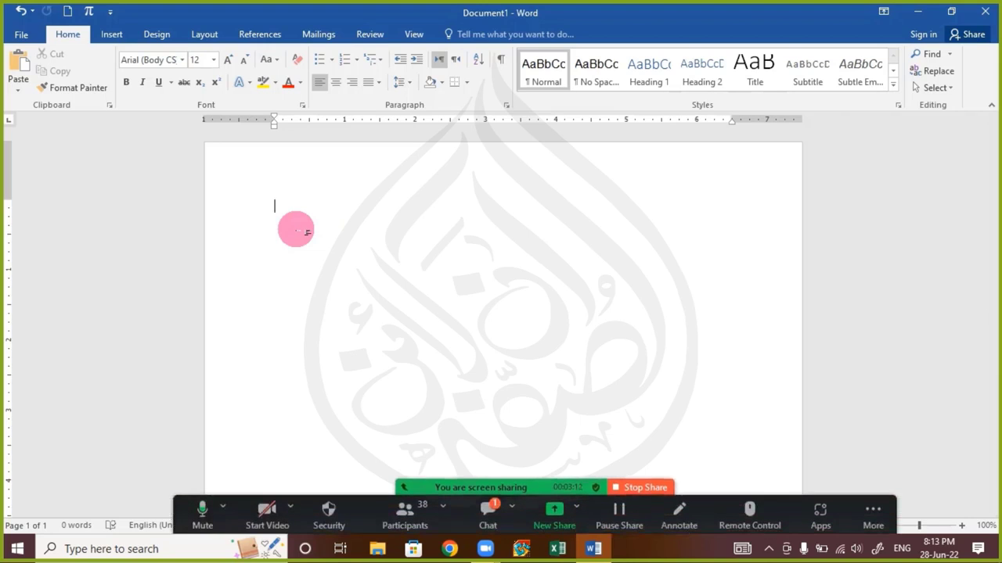
click(487, 510)
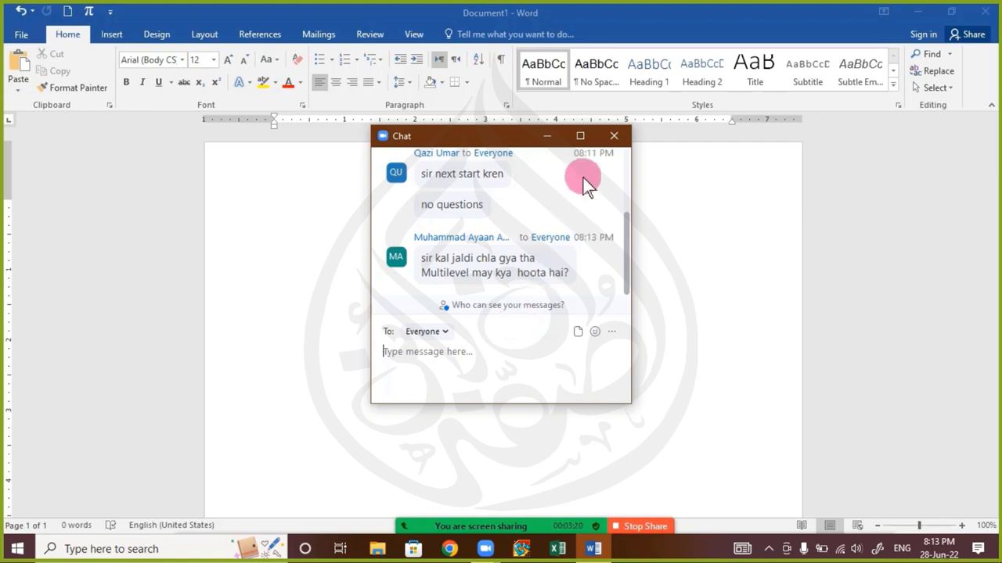
click(607, 138)
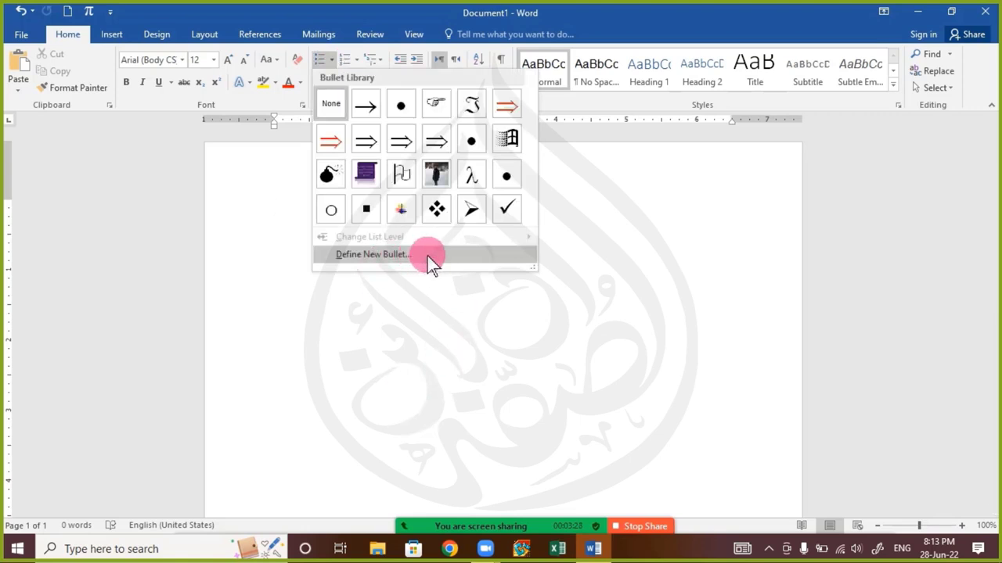
Type India, then delete the extra Bharat and Hindustan lines
click(275, 216)
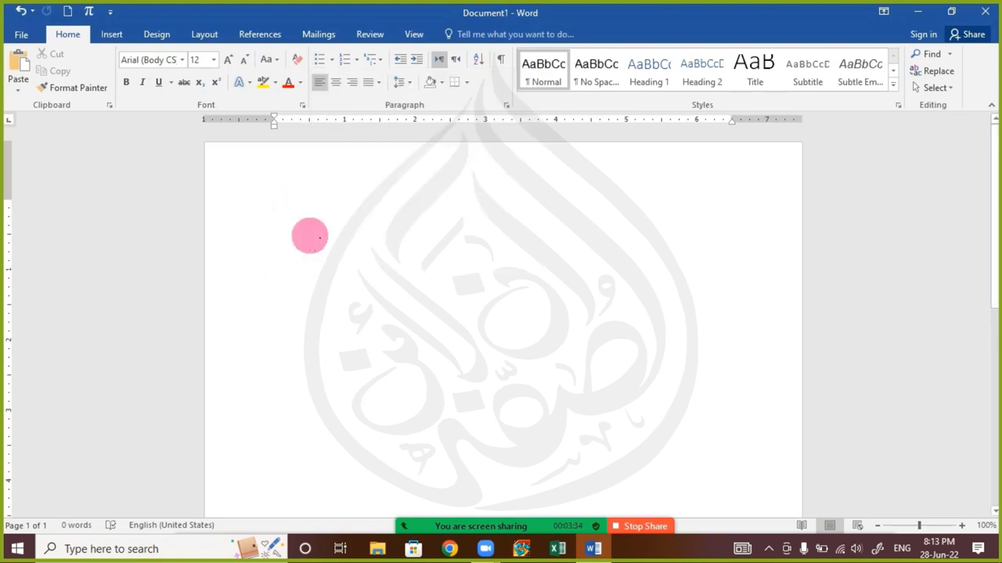
text(India )
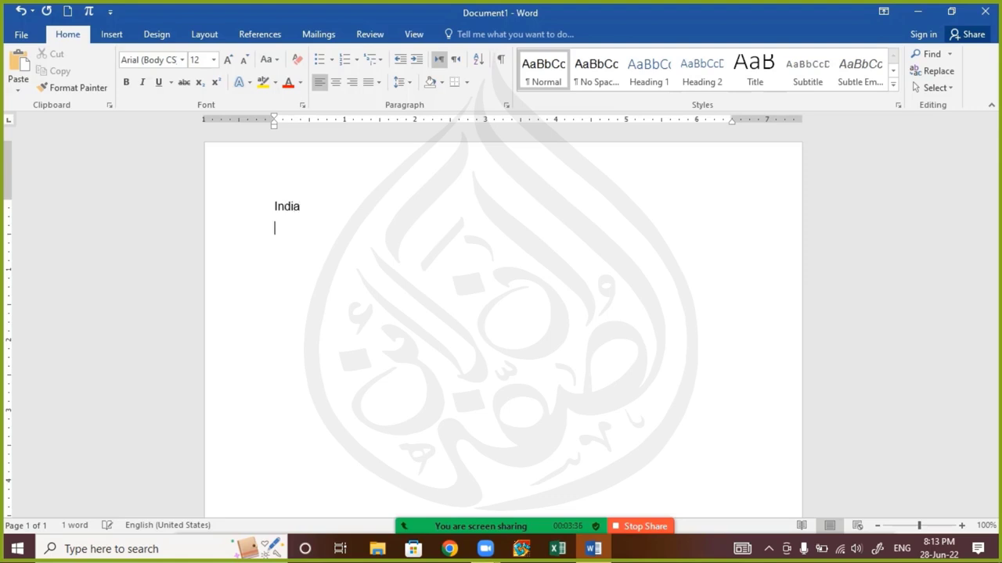
text(Bharat)
key(Return)
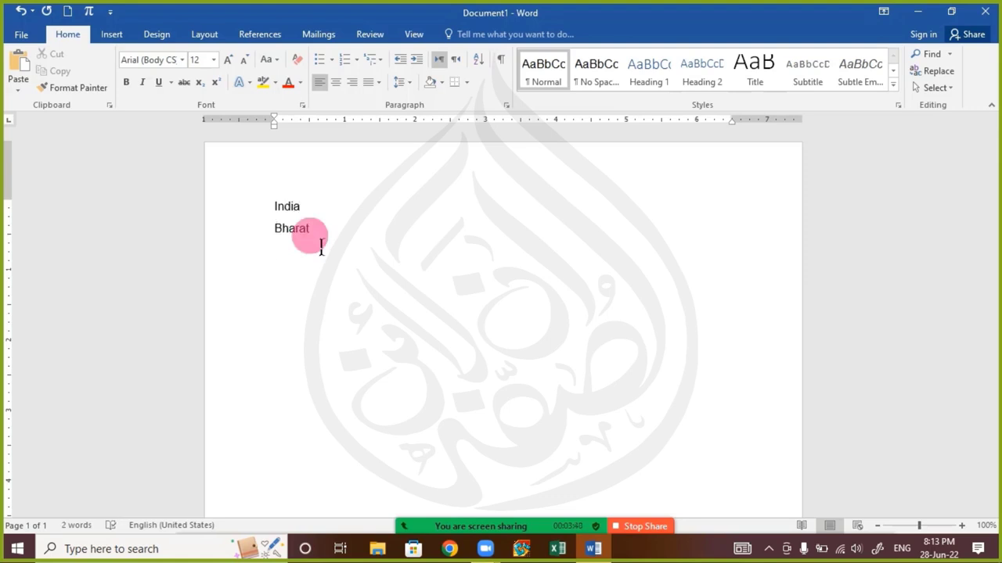
text(Hindustan)
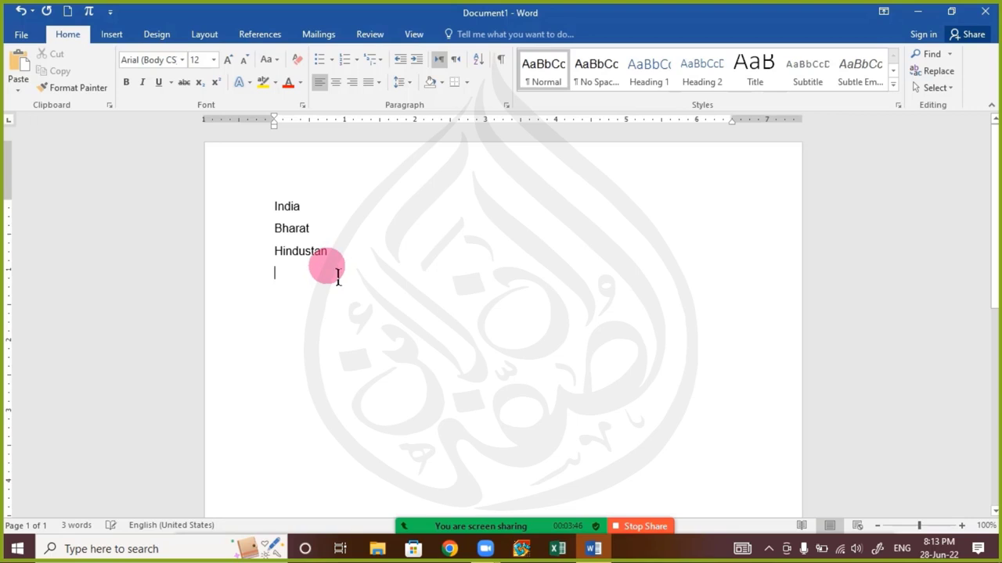
drag(338, 275, 258, 231)
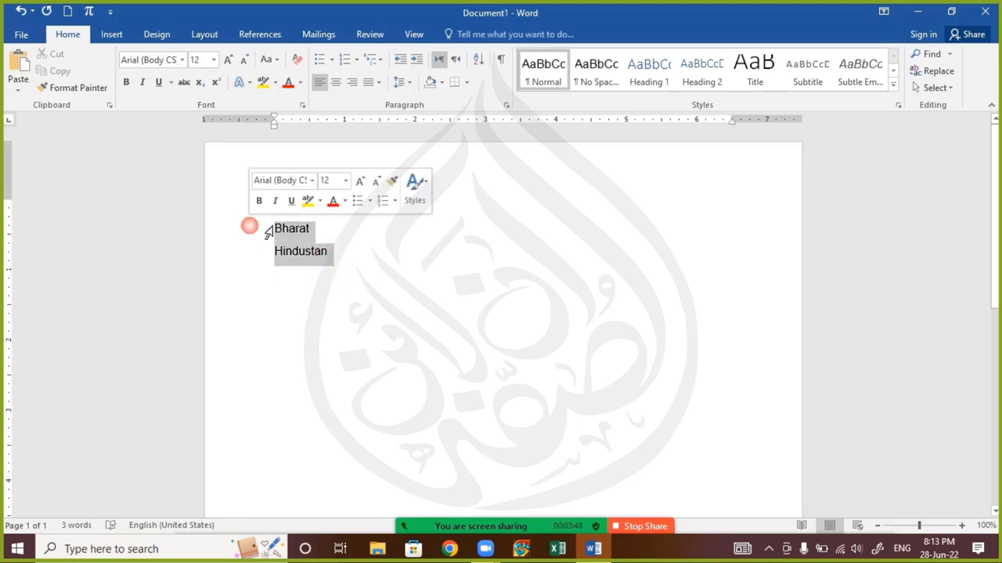
key(Delete)
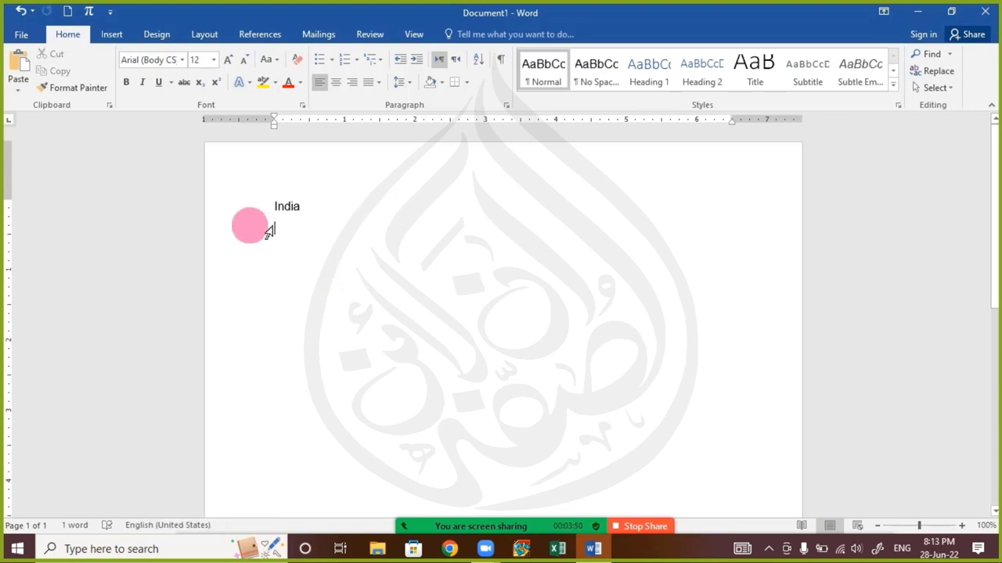
Add Mumbai, Dehli, Pakistan, Lahore and Rawalpindi as lines and select all six
text(Mumbai)
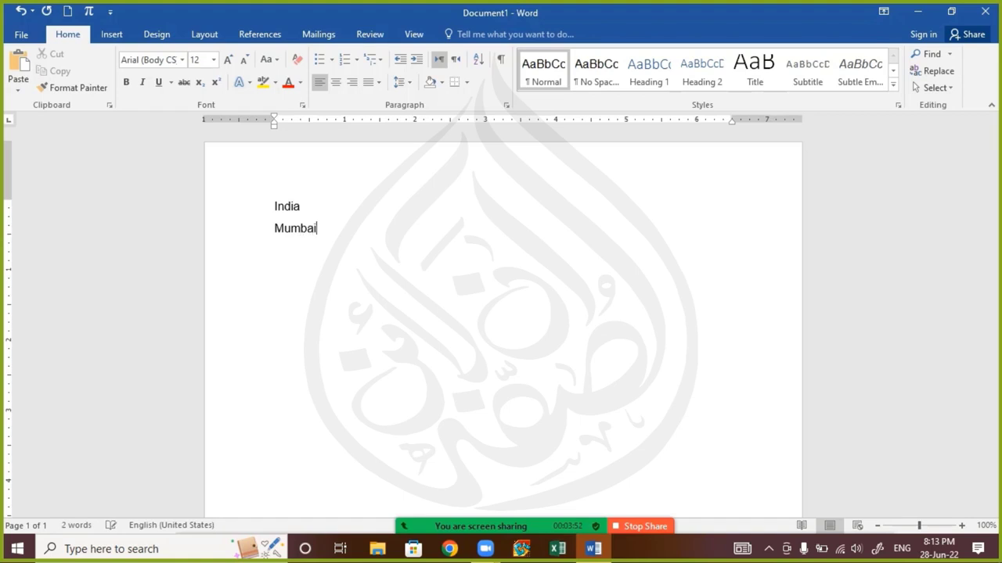
text(Delh)
text(i)
key(Return)
text(Pakistan)
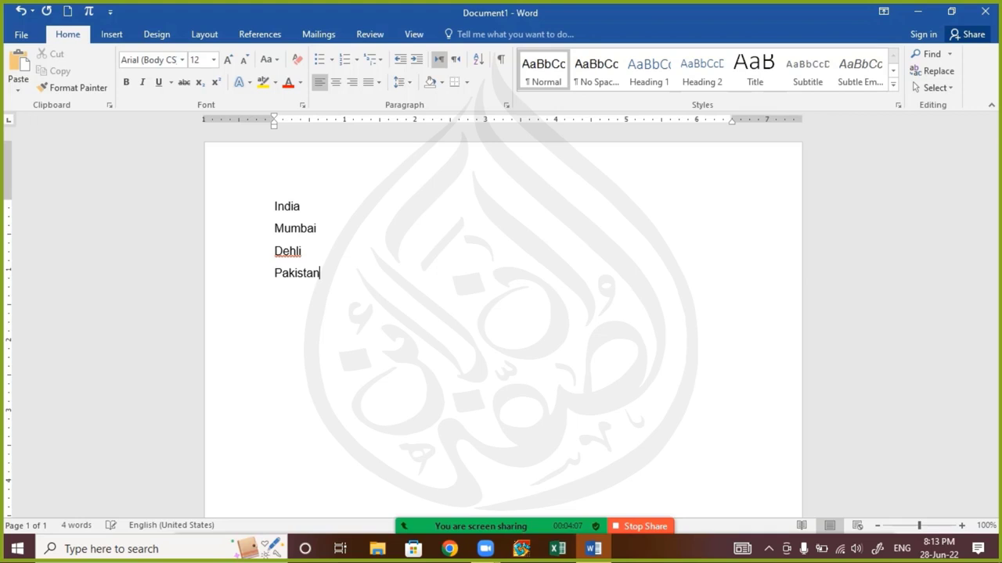
key(Return)
text(Lahore )
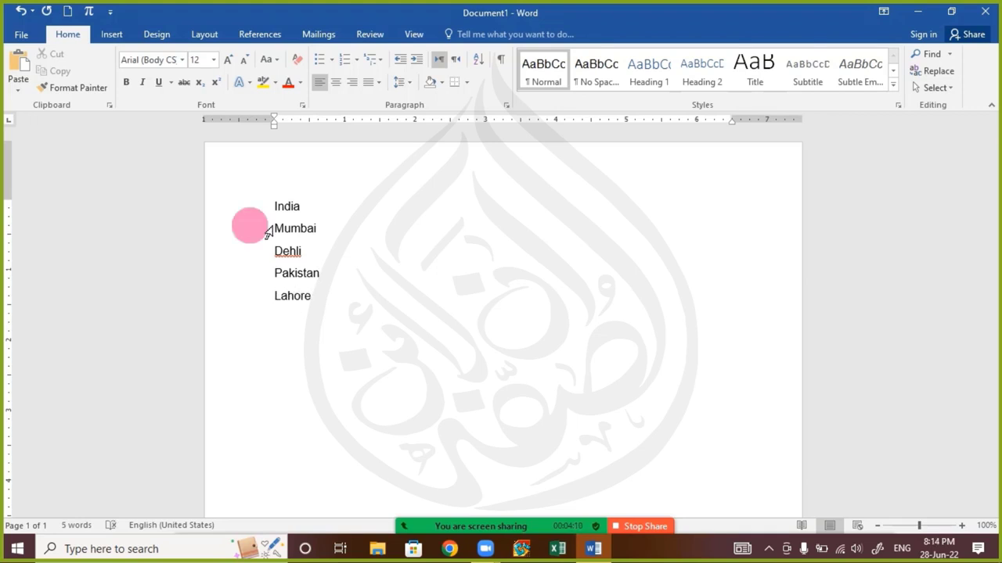
text(Rawalp)
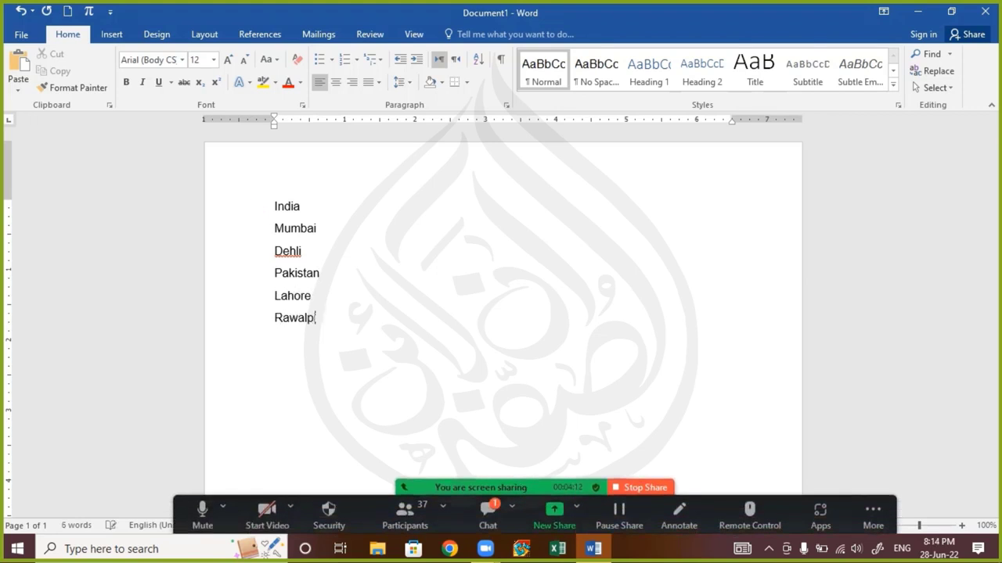
text(indi)
key(Return)
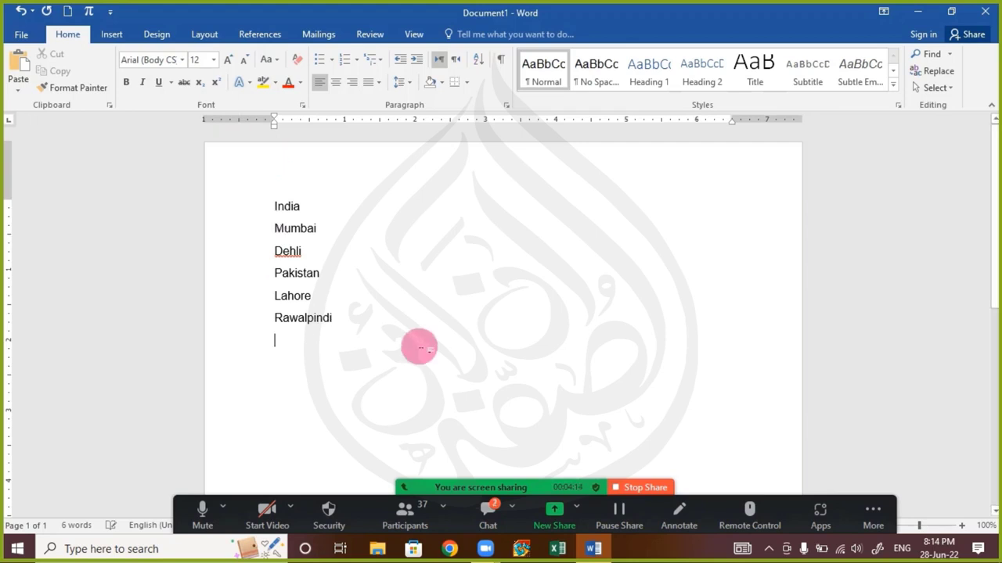
drag(360, 341, 191, 168)
Apply round bullets to all six lines, then reselect the Mumbai and Dehli items
click(321, 61)
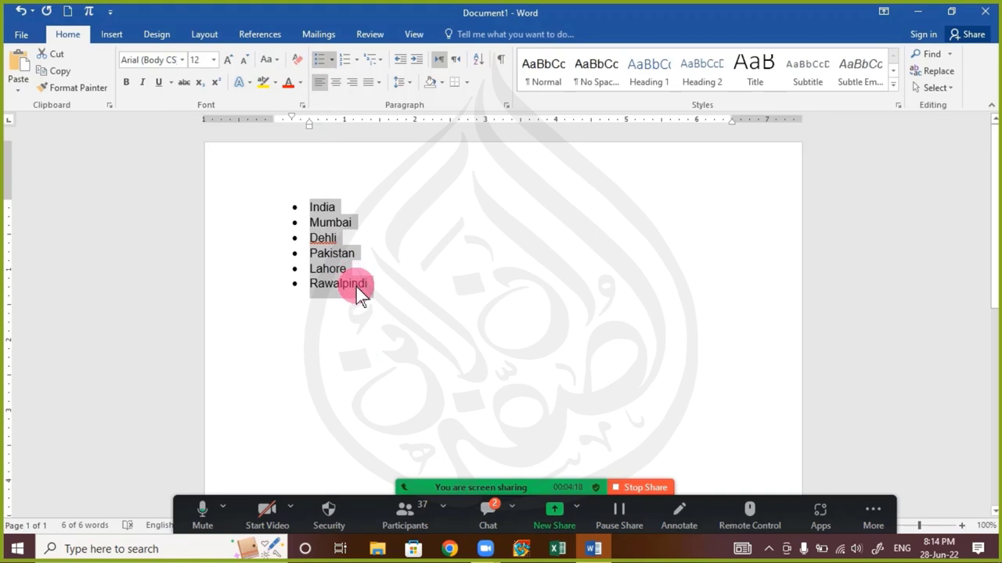
click(338, 237)
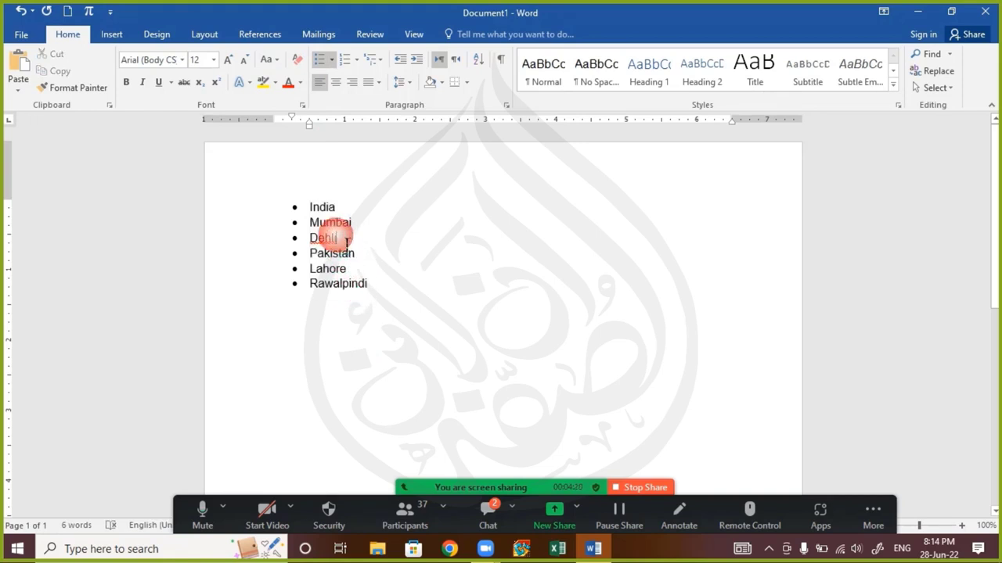
drag(326, 226, 381, 242)
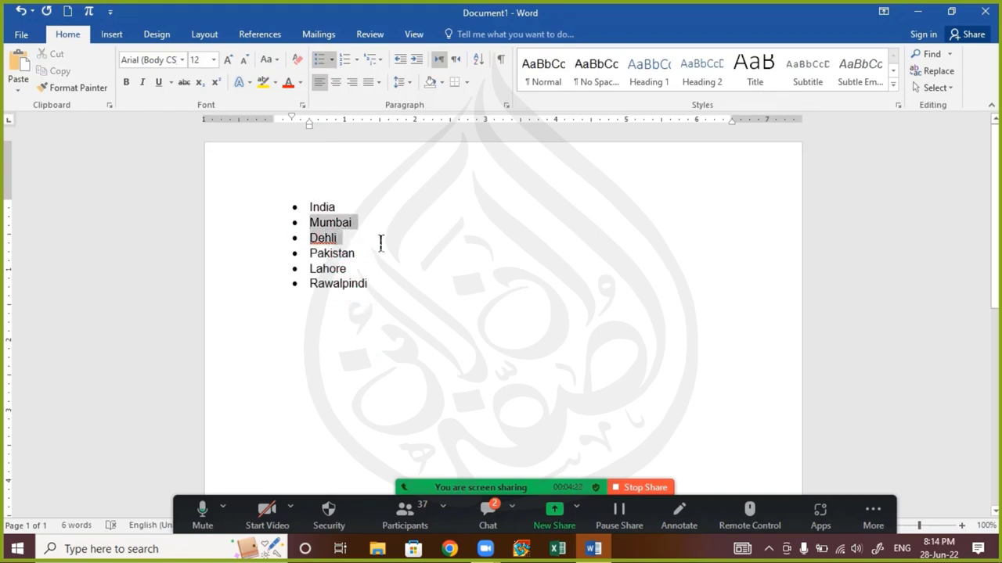
click(322, 222)
drag(318, 227, 374, 245)
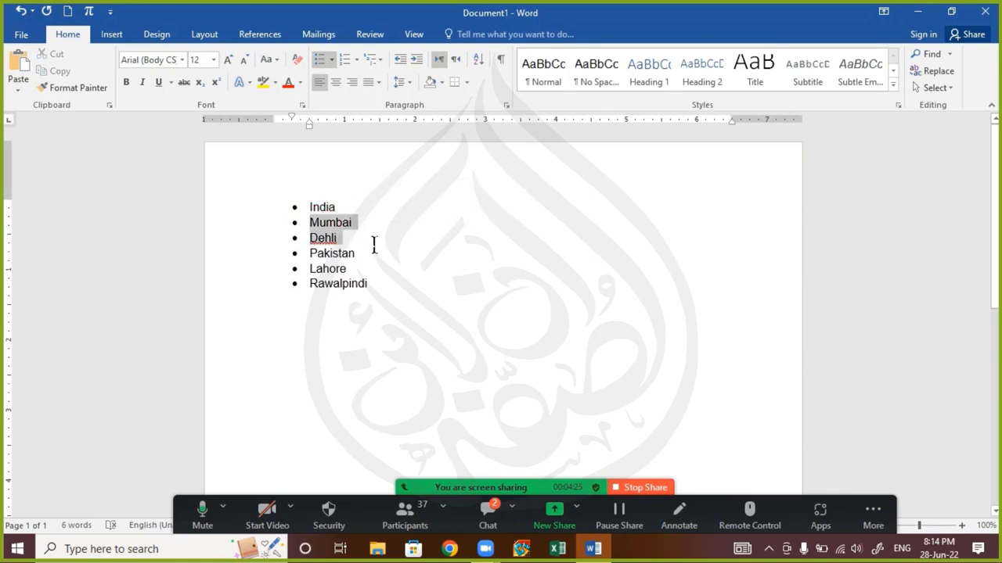
click(317, 212)
drag(316, 212, 368, 246)
click(319, 228)
Demote Mumbai and Dehli to level-2 bullets under India
click(333, 59)
mouse_move(416, 339)
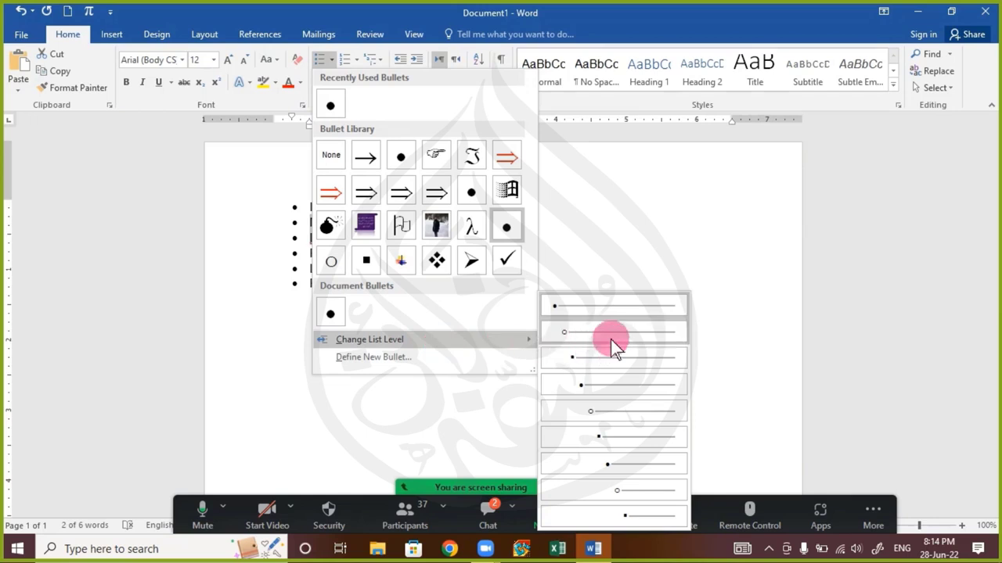
click(656, 331)
click(438, 278)
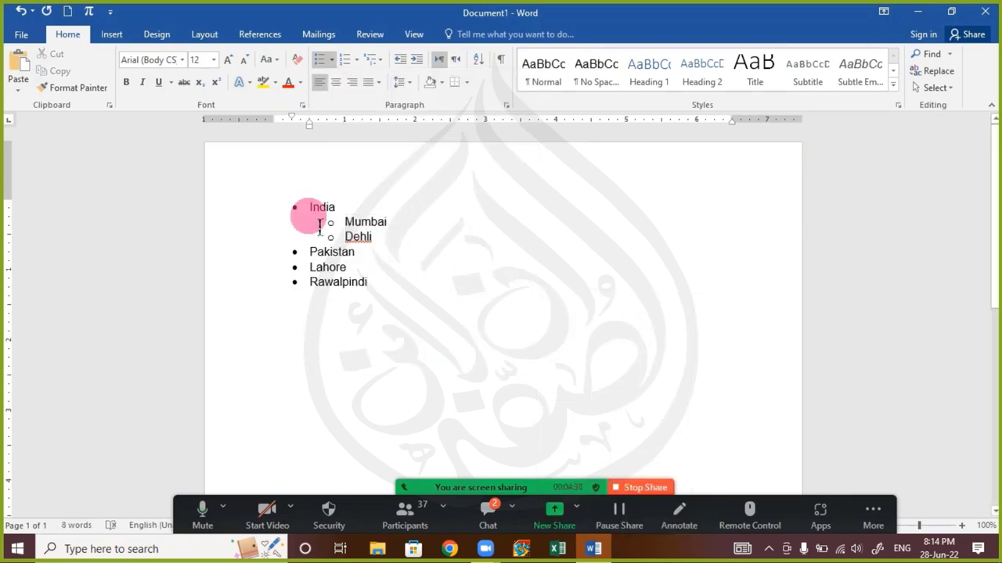
Demote Lahore and Rawalpindi to level-2 bullets under Pakistan
double_click(346, 207)
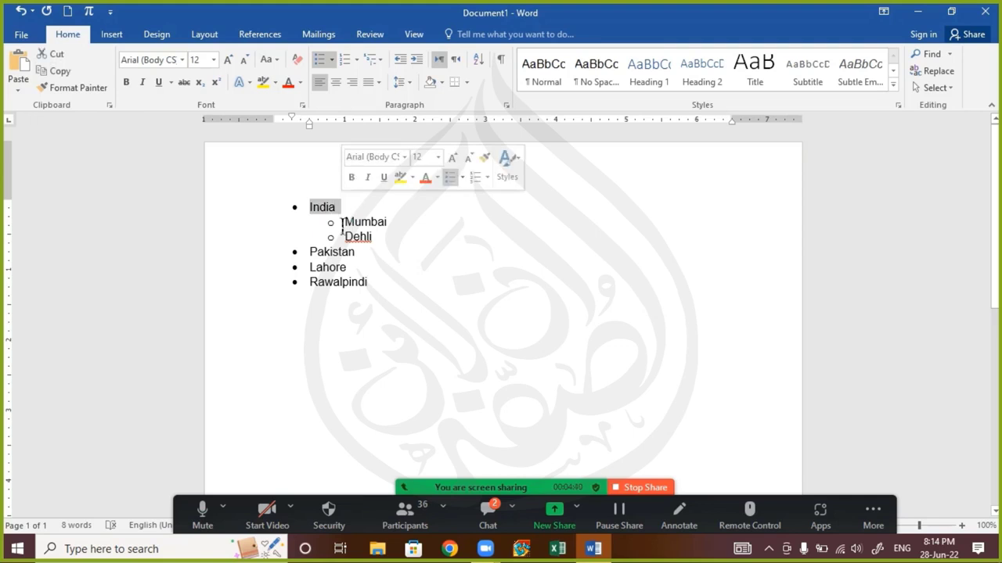
drag(374, 237, 344, 222)
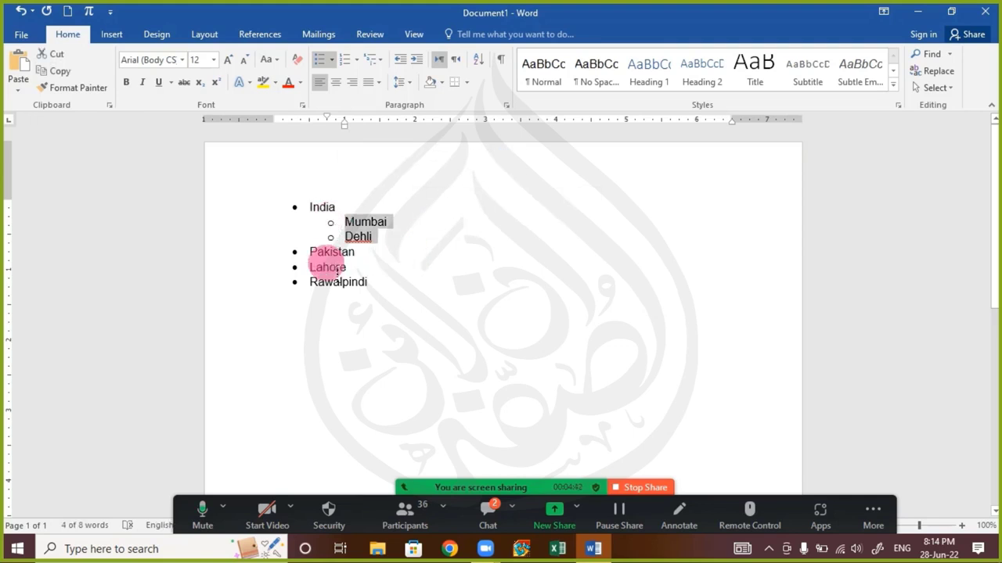
drag(311, 266, 382, 292)
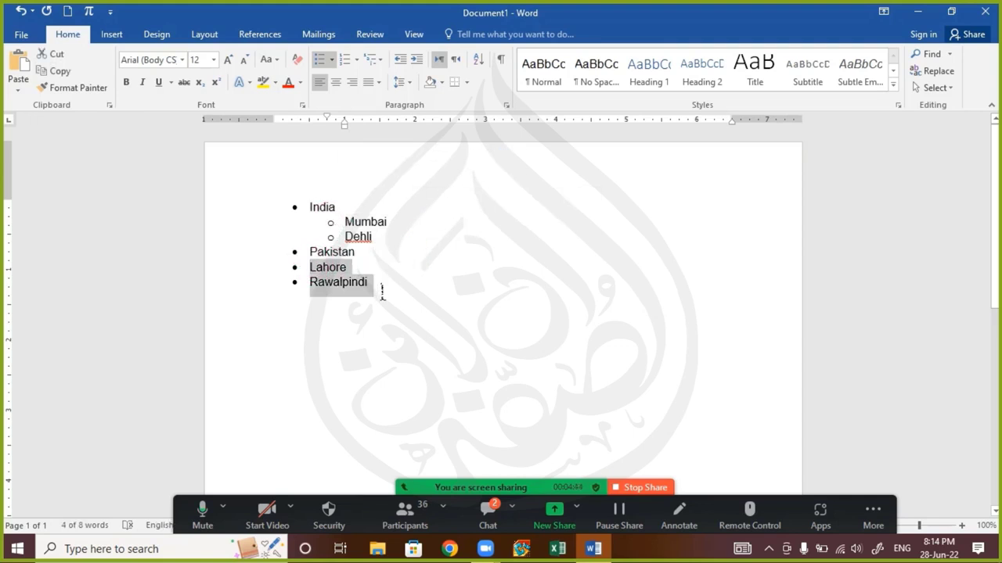
click(331, 59)
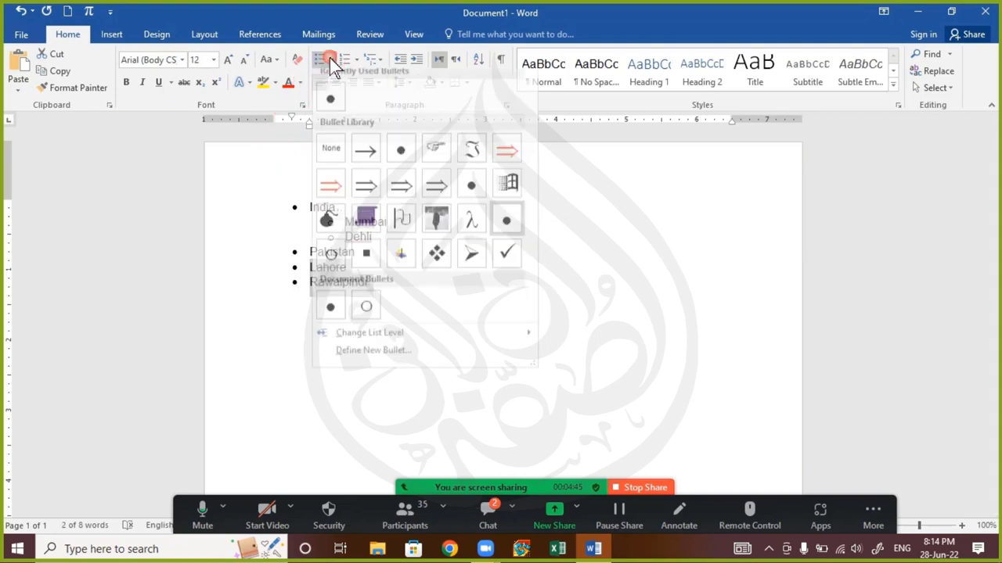
mouse_move(392, 340)
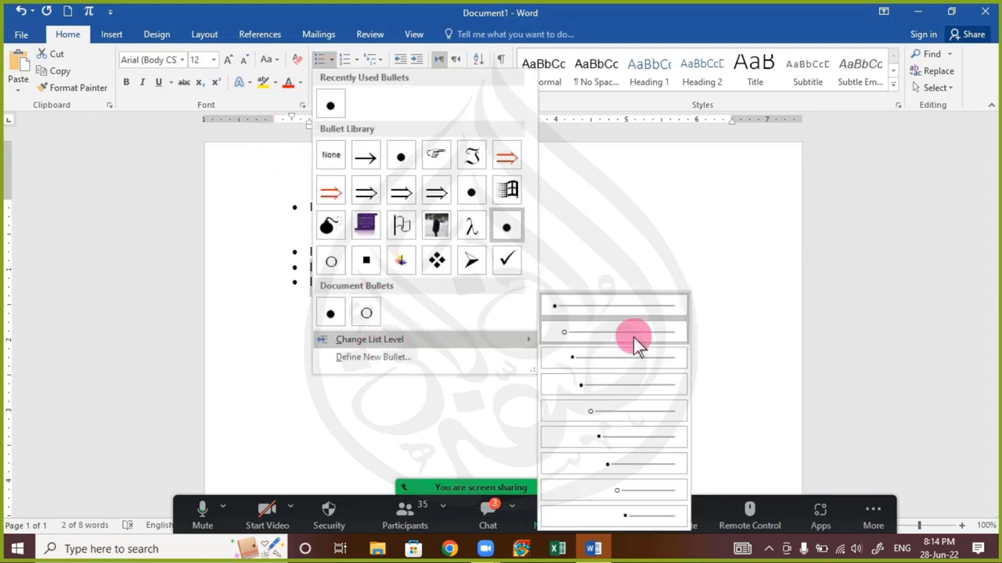
click(635, 335)
click(459, 320)
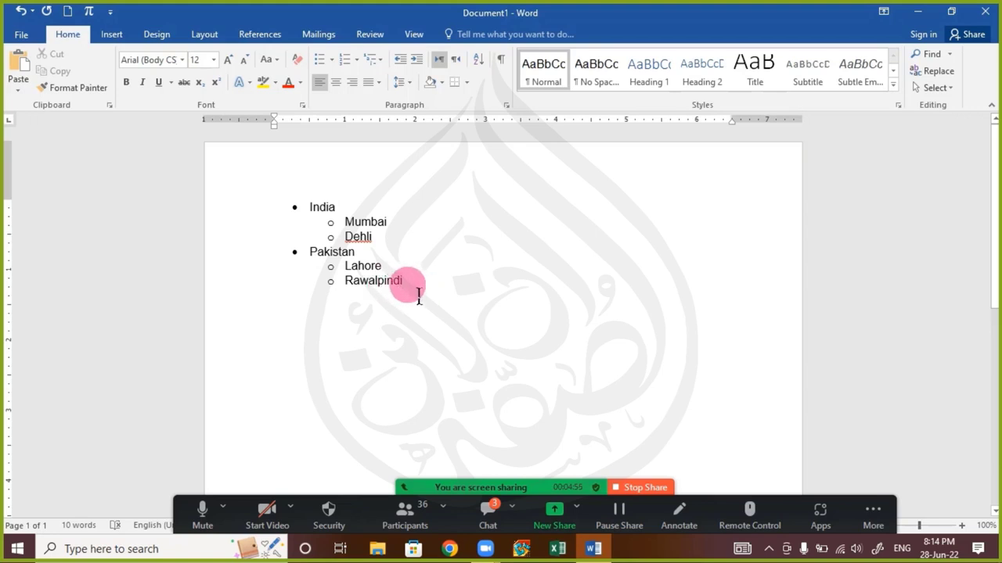
Add Gawalmandi, Ganjmandi and Namak Mandi as sub-items below Rawalpindi
key(BackSpace)
key(Return)
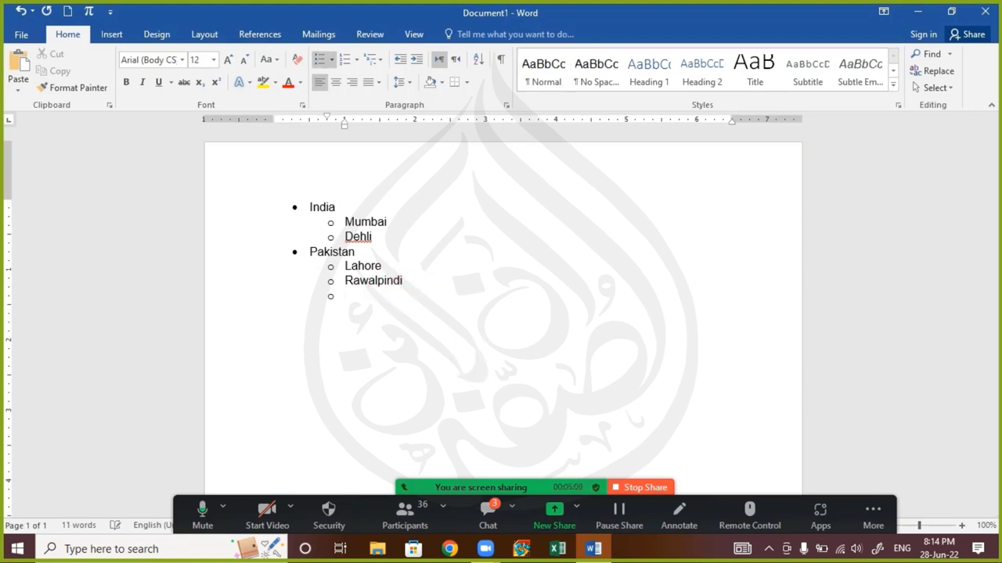
text(Gawalmandi)
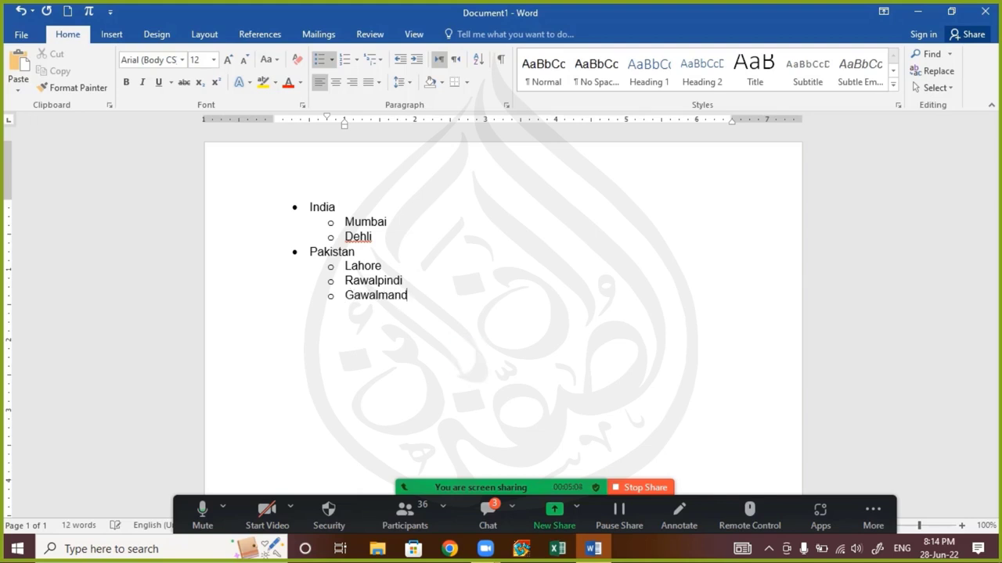
key(Return)
text(Ganjmandi)
key(Return)
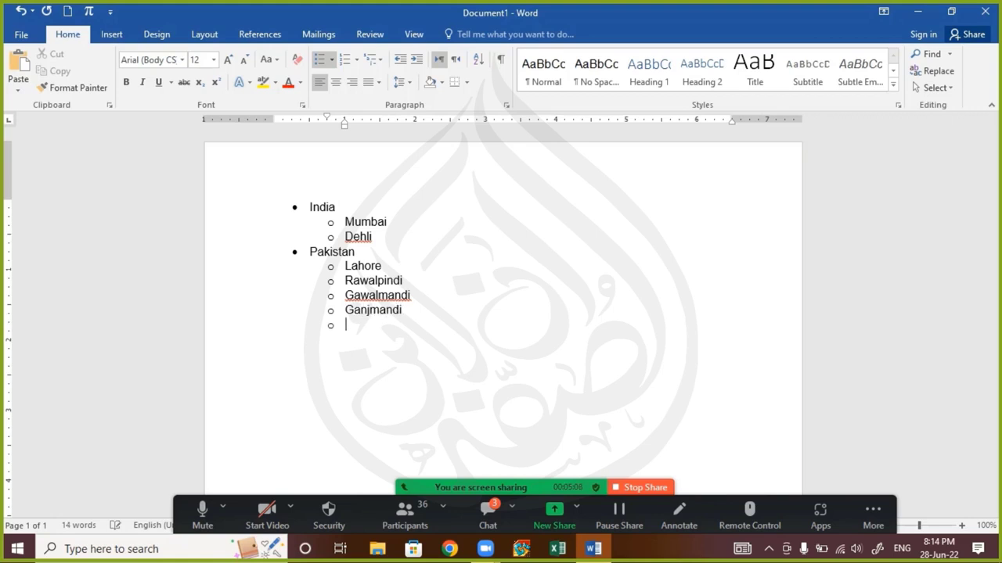
text(Namak)
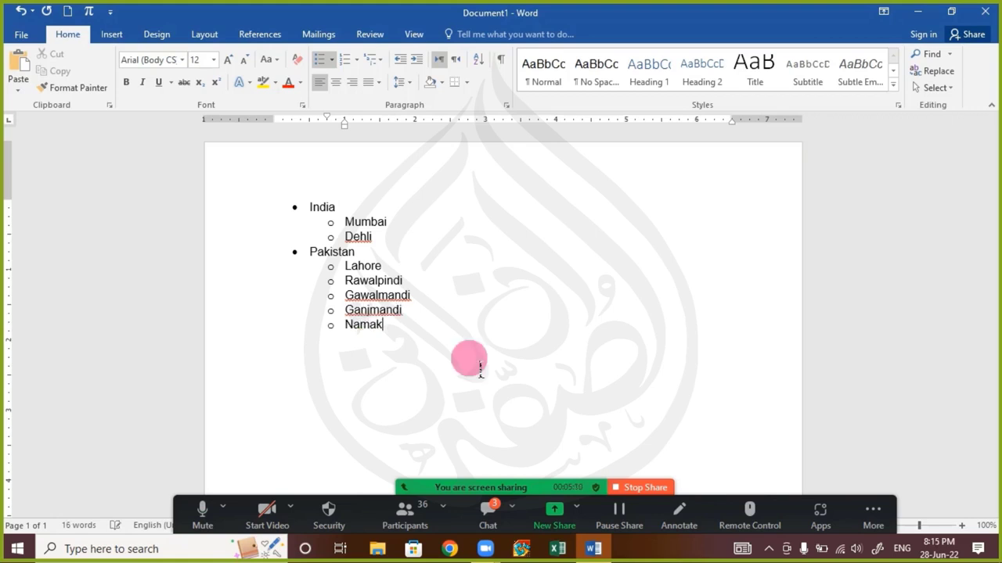
text(Mandi)
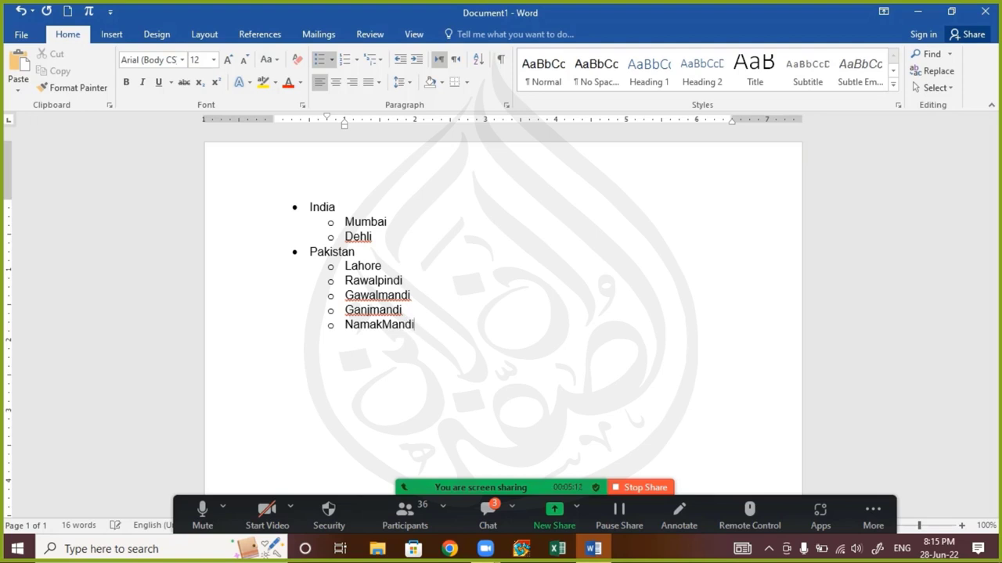
key(Return)
Remove the empty trailing bullet and select Gawalmandi through Namak Mandi
click(383, 324)
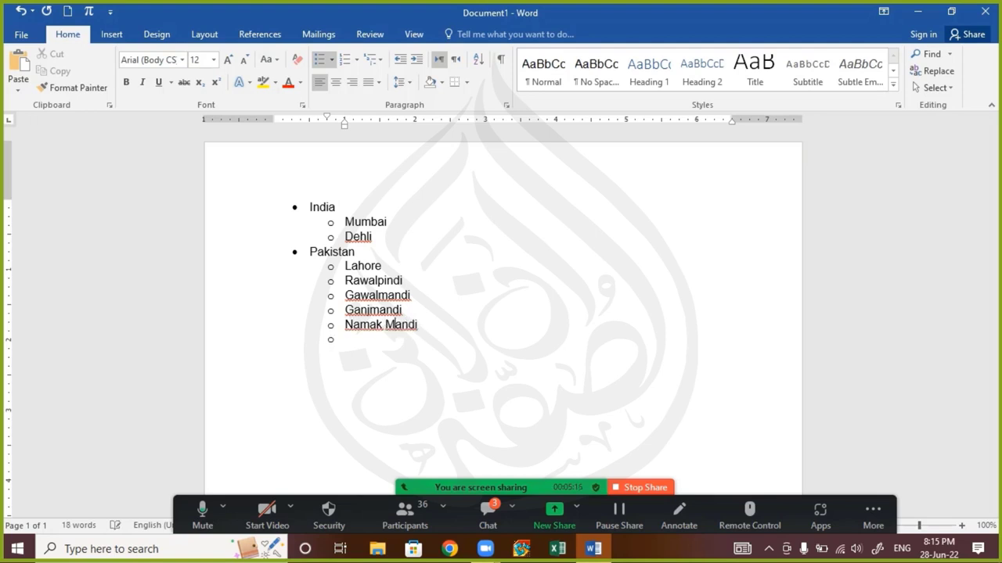
click(331, 340)
key(Left)
drag(431, 338, 344, 294)
click(350, 341)
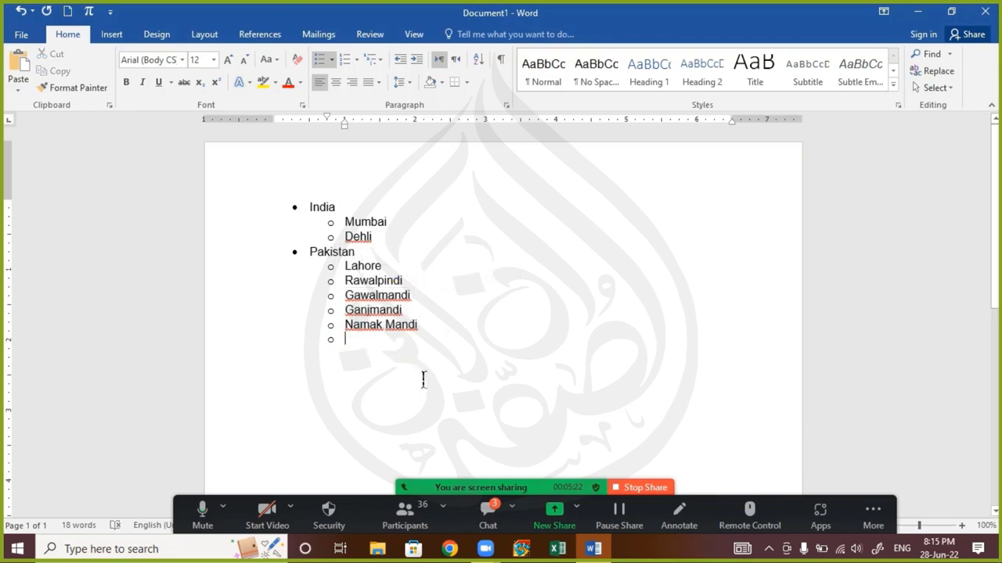
click(423, 380)
key(BackSpace)
key(BackSpace)
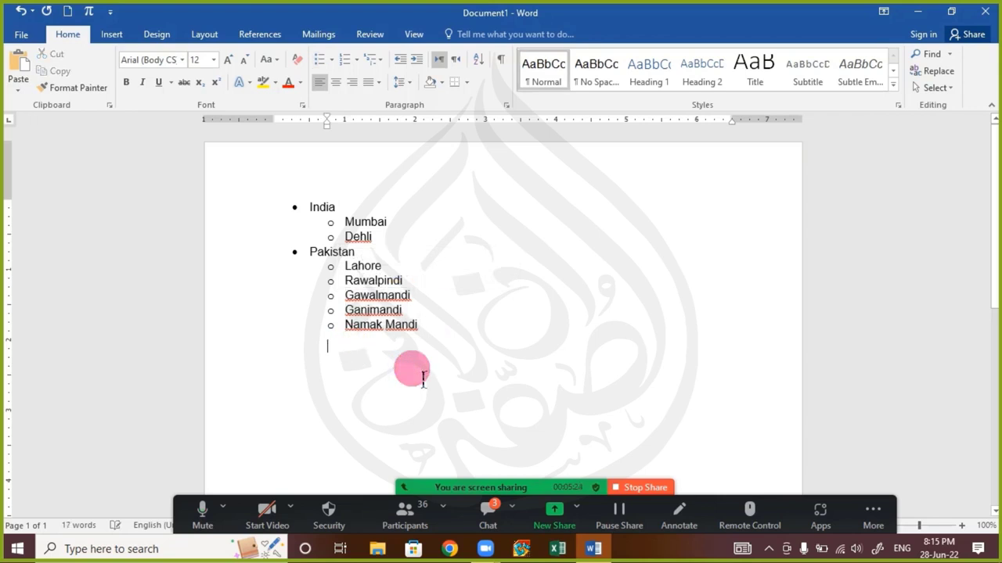
key(BackSpace)
drag(440, 338, 354, 308)
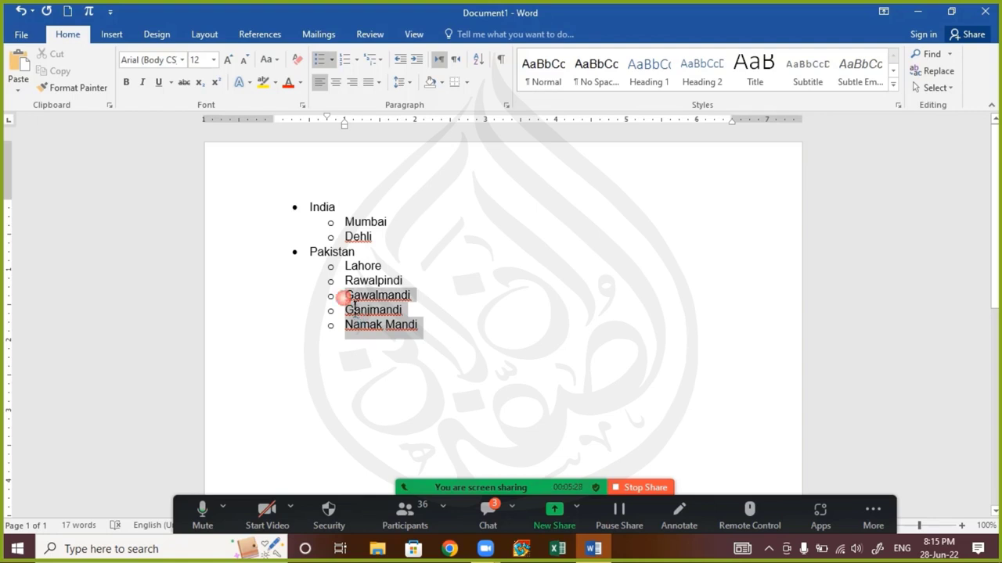
Move Gawalmandi, Ganjmandi and Namak Mandi to list level 3 with square bullets
click(331, 59)
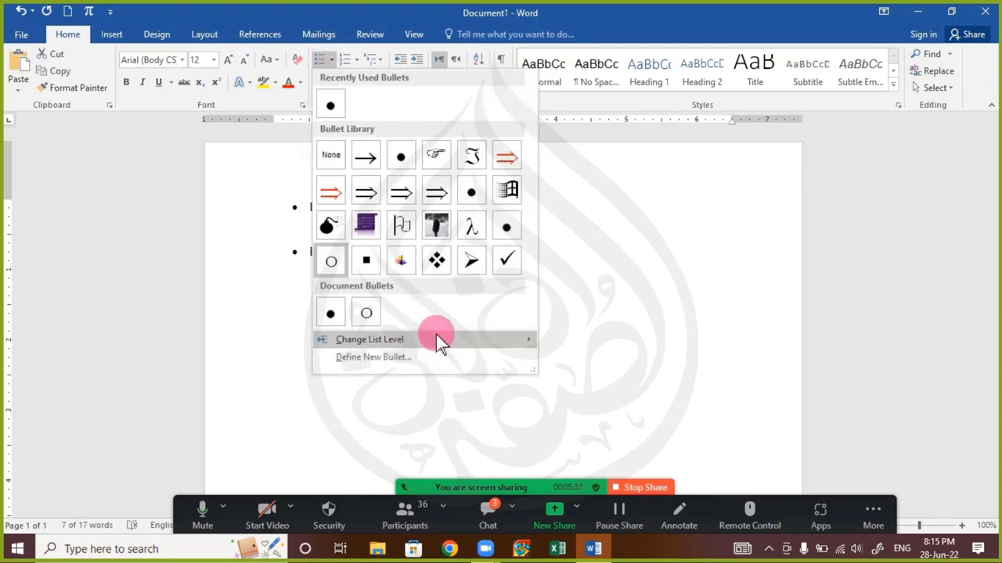
mouse_move(436, 338)
click(617, 362)
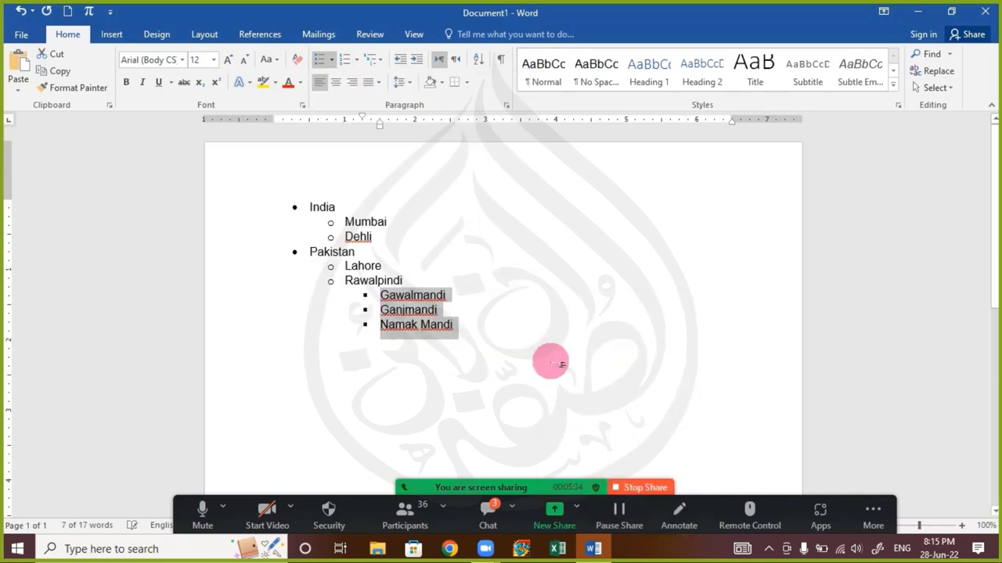
click(542, 357)
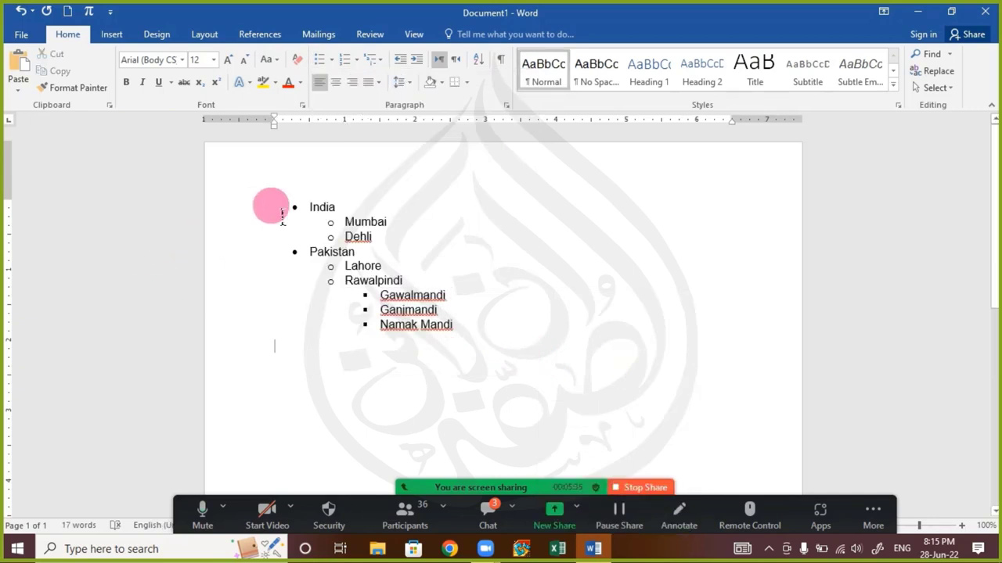
Check the India, Pakistan and Rawalpindi branches, then open the meeting chat
drag(300, 213, 341, 211)
drag(295, 258, 413, 277)
drag(323, 281, 460, 335)
click(376, 300)
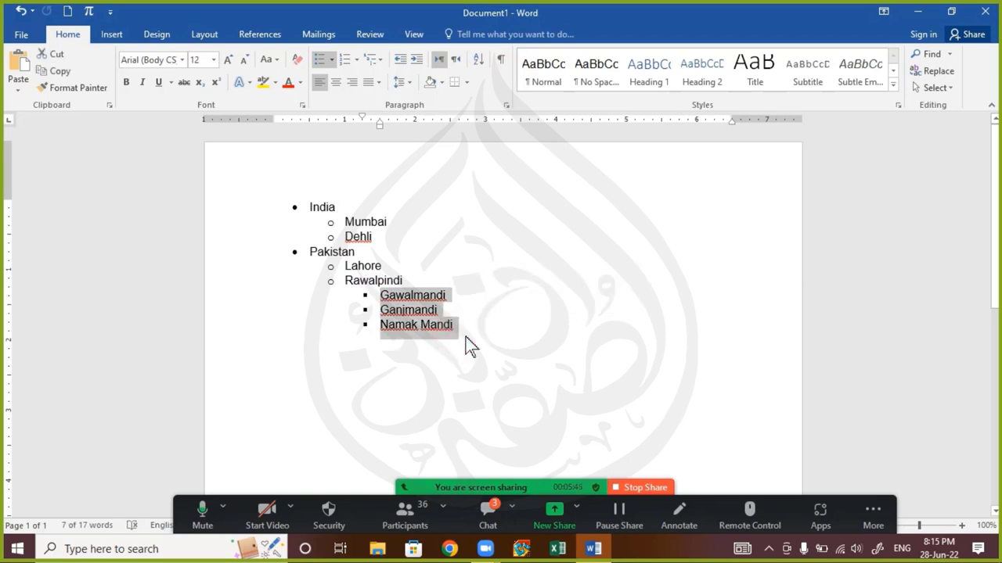
click(466, 376)
click(493, 505)
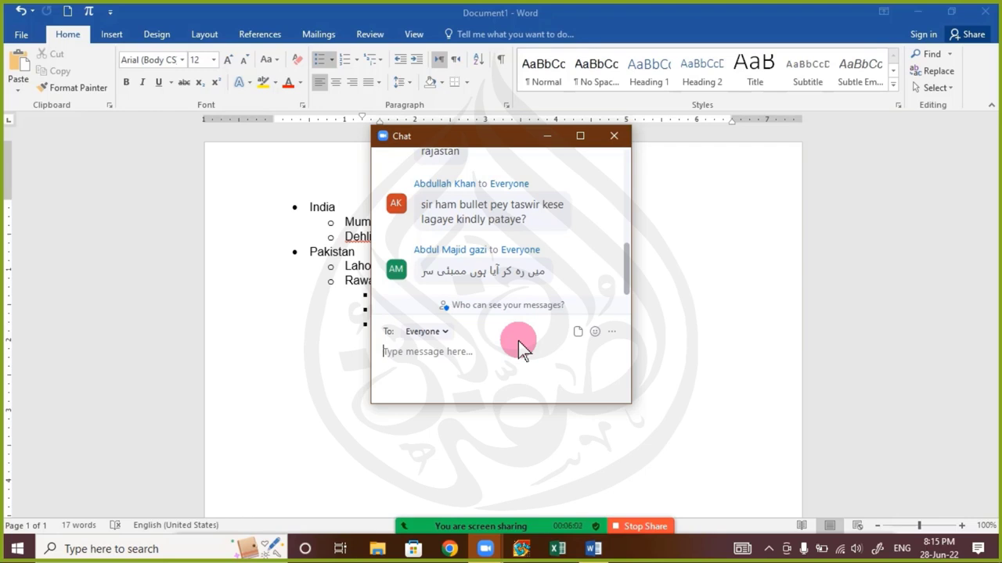
Close the meeting chat, select the whole list and preview bullet styles without applying any
click(613, 136)
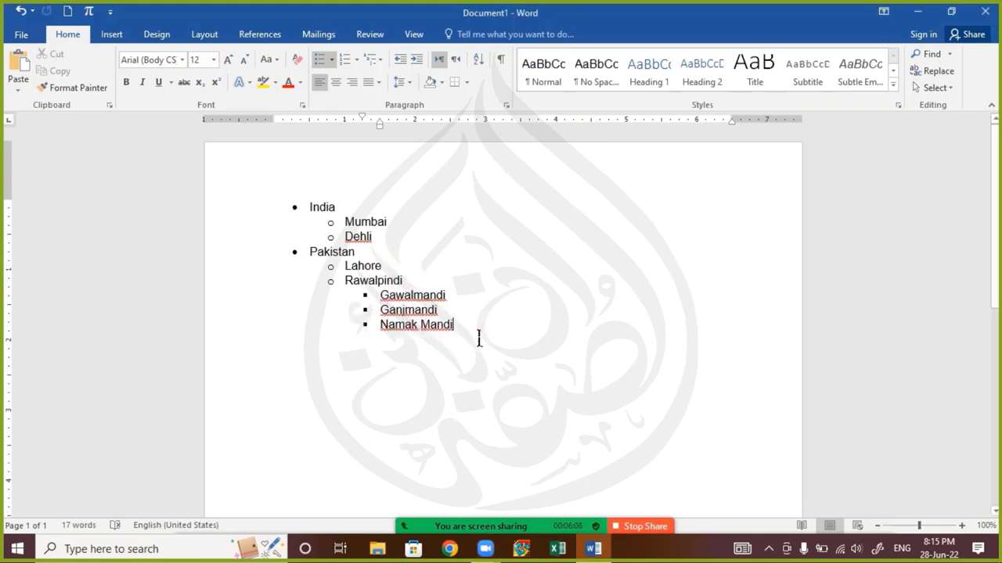
drag(477, 338, 296, 224)
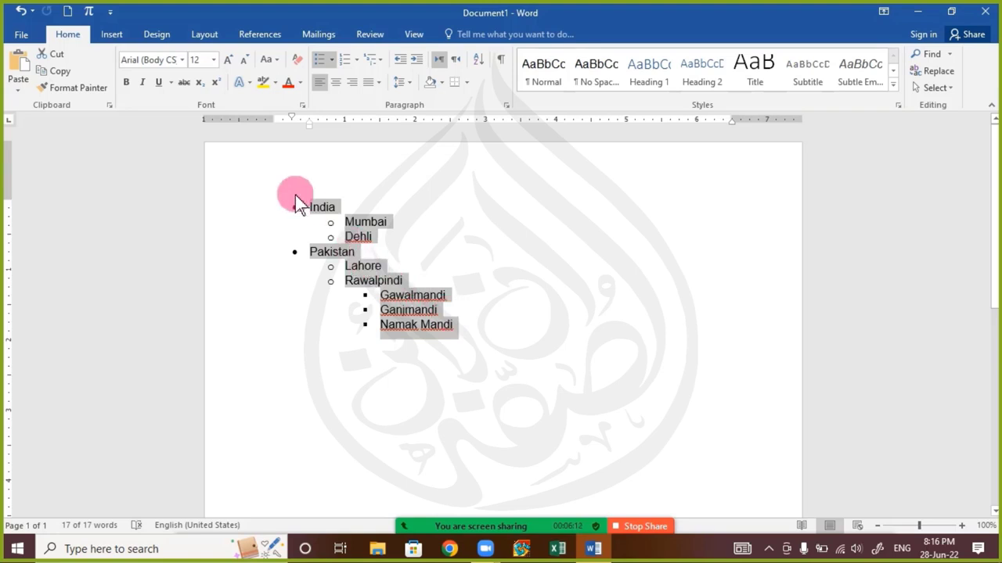
click(331, 59)
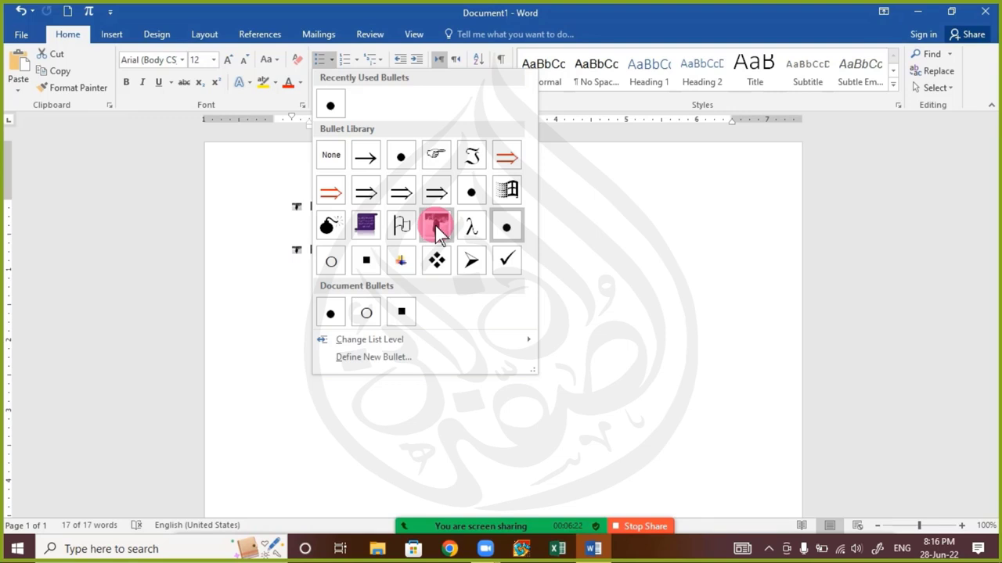
click(749, 391)
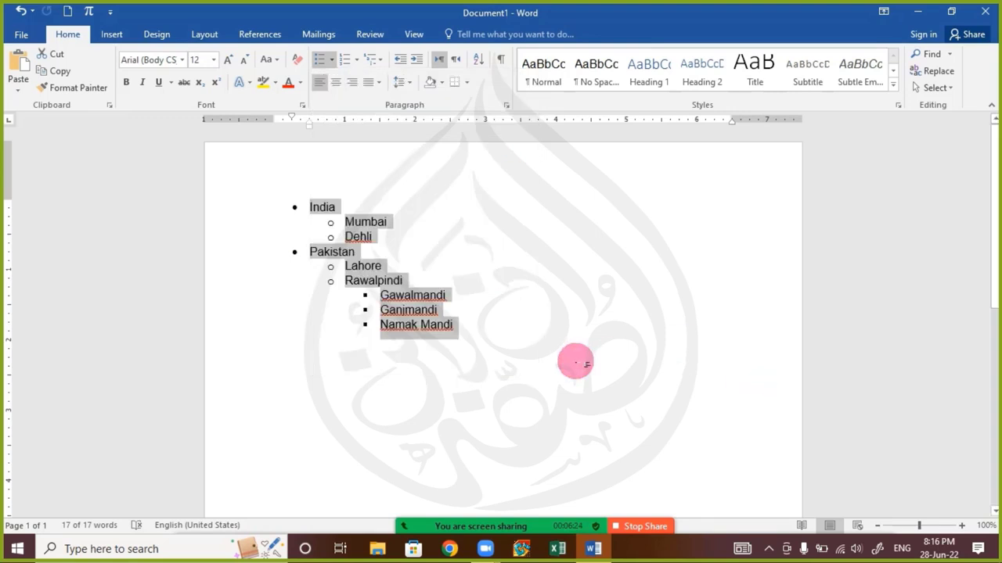
Delete the list and type three lines: 'Jssjkdg', 'Aj hlkuh l', 'Jxh lau o'
key(Delete)
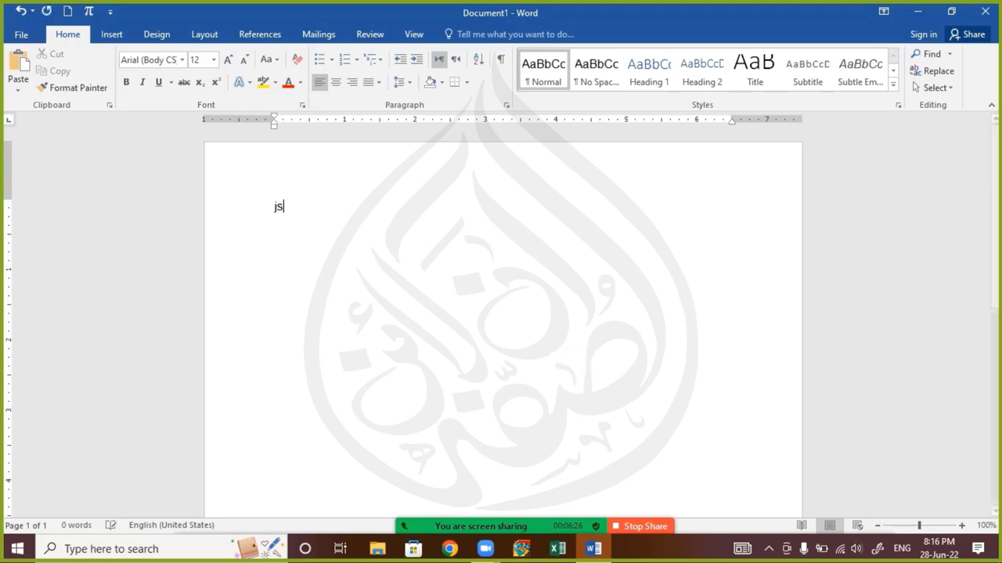
text(Jssjkdg)
key(Return)
text(Aj hlkuh l)
key(Return)
text(Jxh lau o)
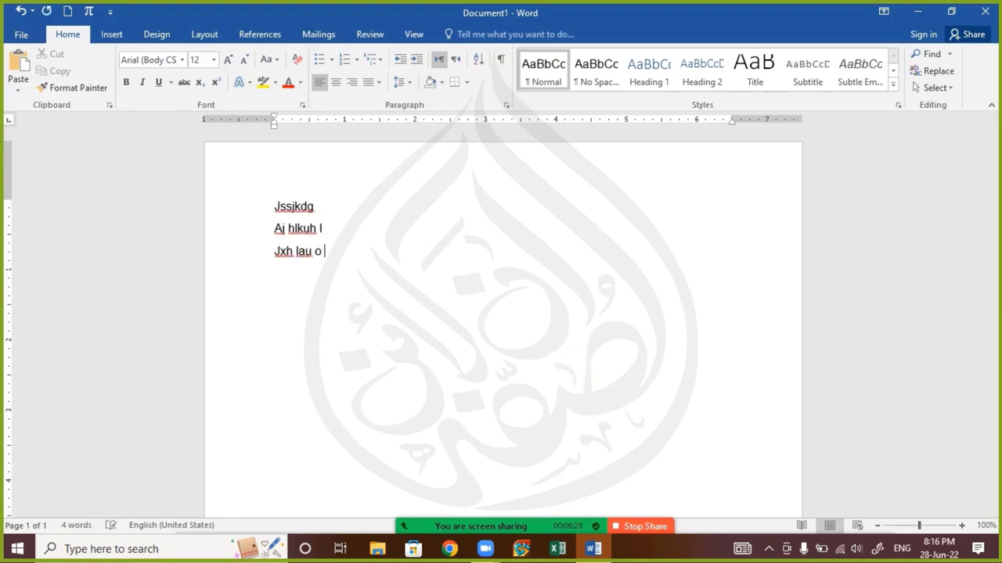
key(Return)
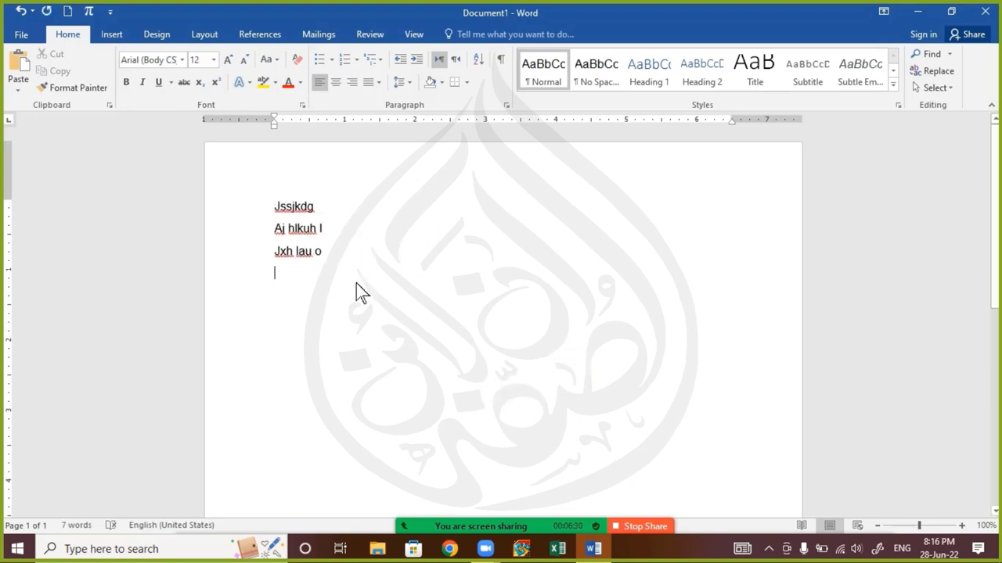
Give the three lines a custom picture bullet from Saved Pictures\11.JPG
drag(356, 283, 260, 183)
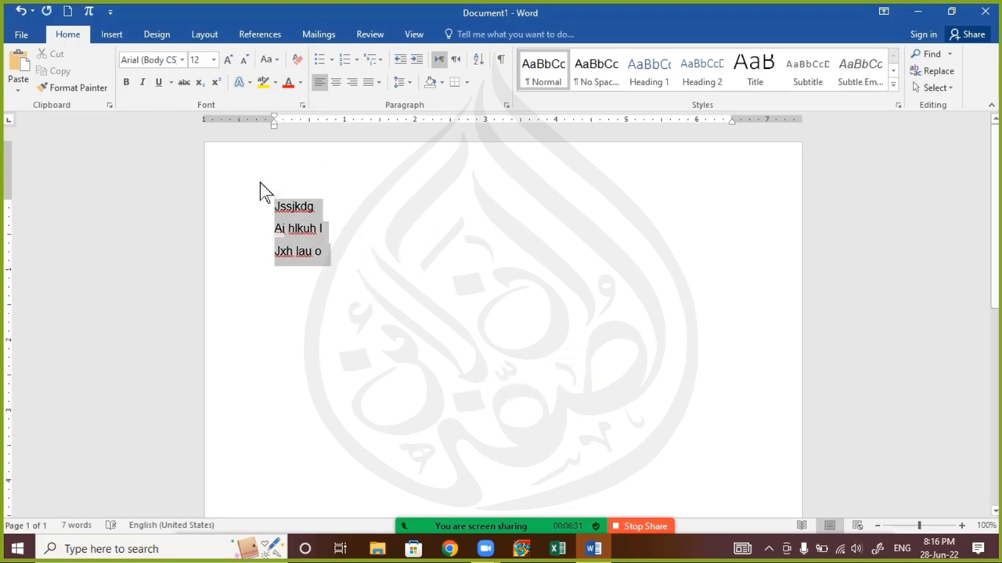
click(334, 62)
click(392, 363)
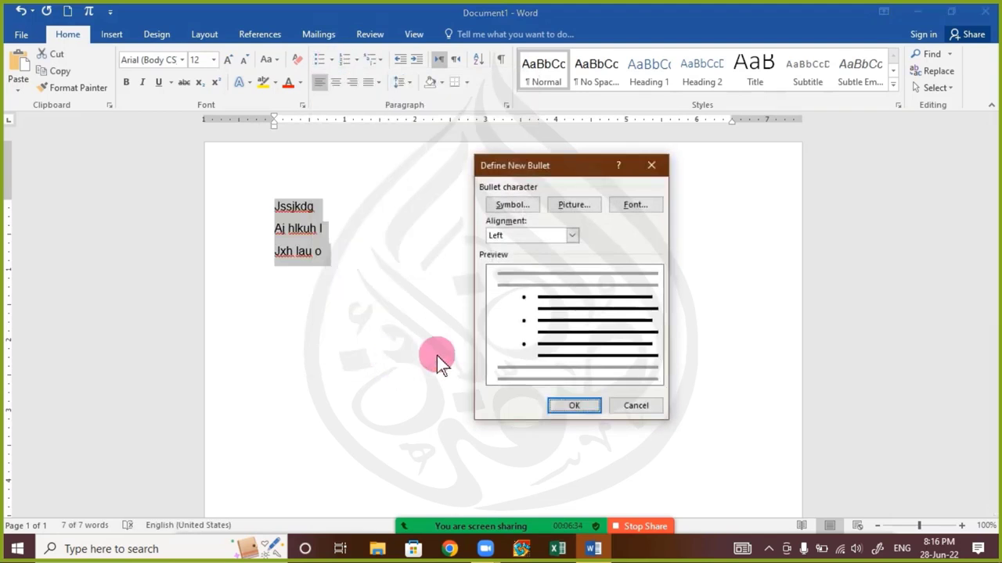
click(580, 205)
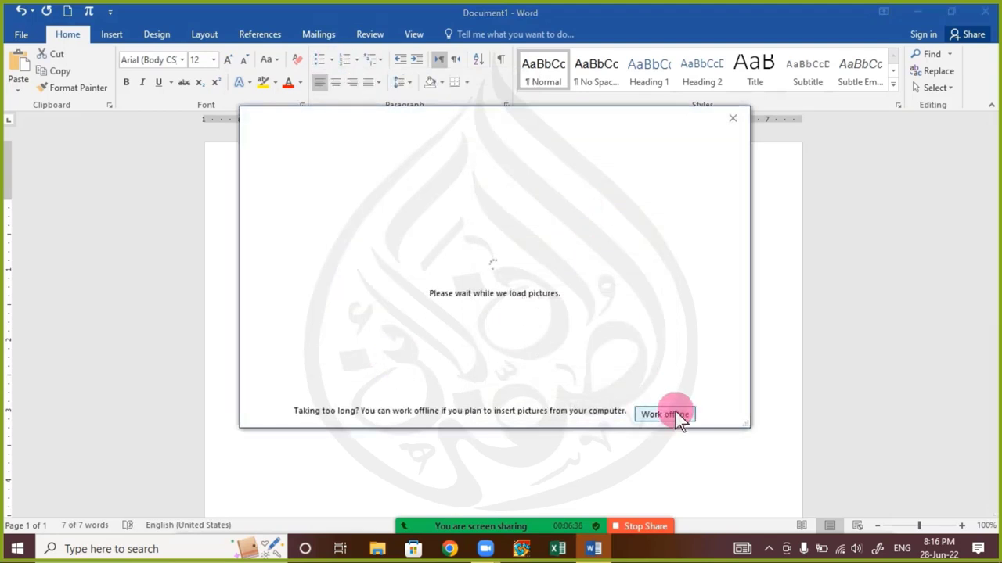
click(671, 415)
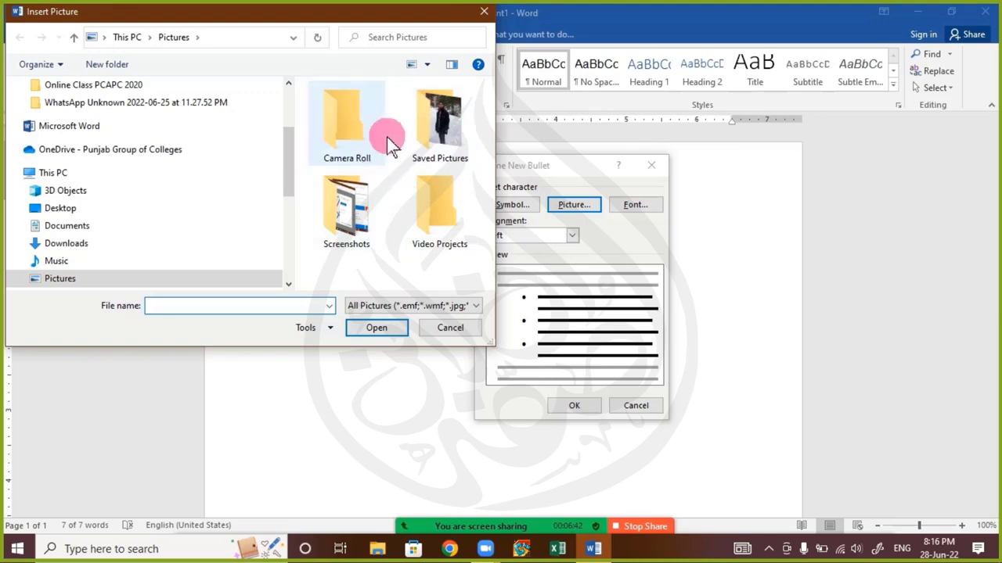
double_click(423, 133)
double_click(346, 119)
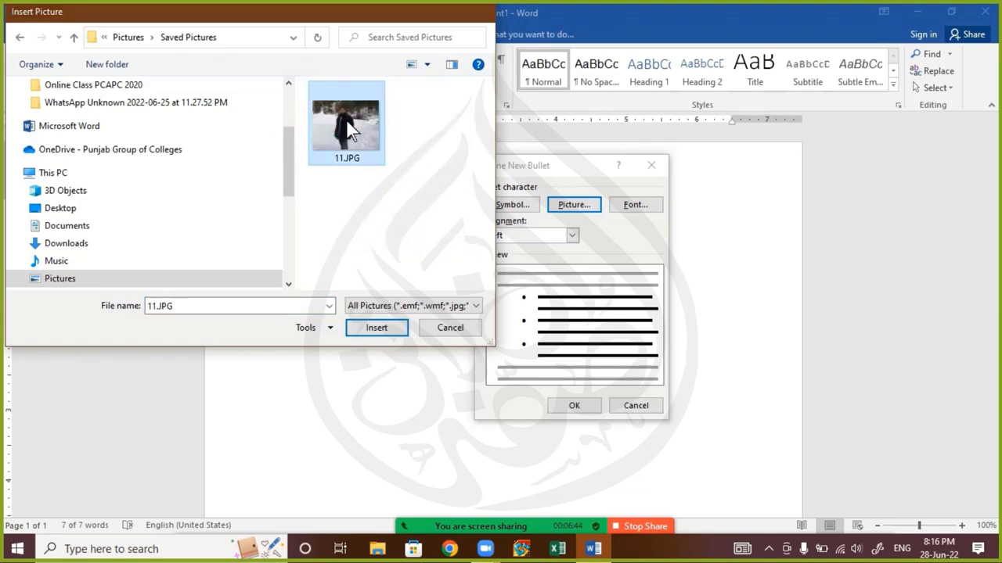
click(572, 405)
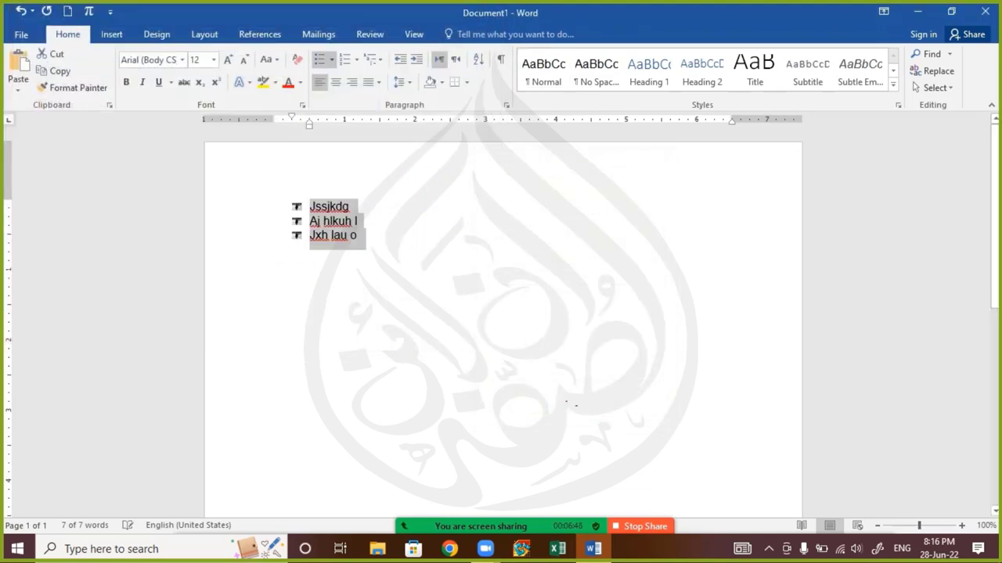
Select the three picture-bulleted lines and open the meeting chat
click(394, 291)
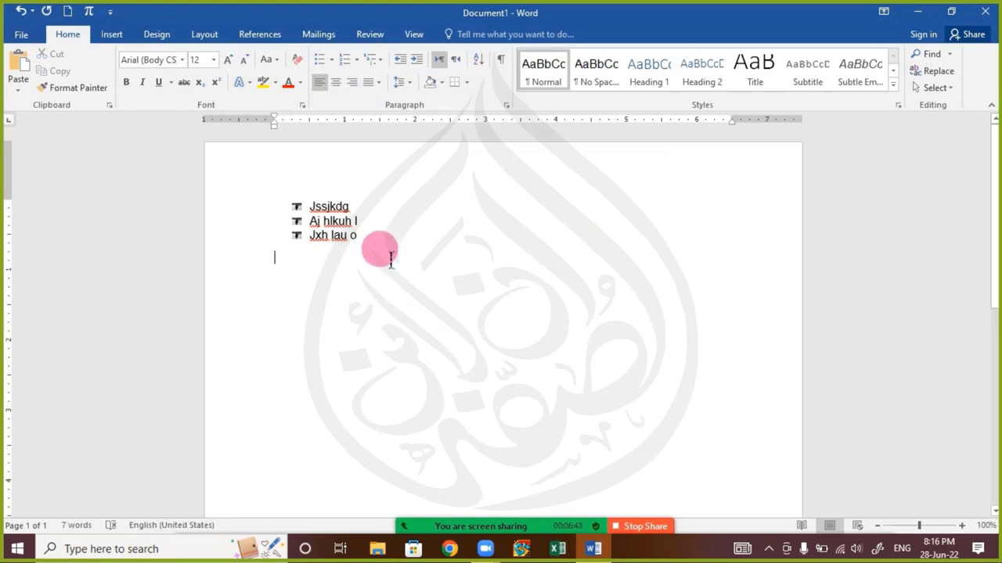
drag(391, 252, 296, 210)
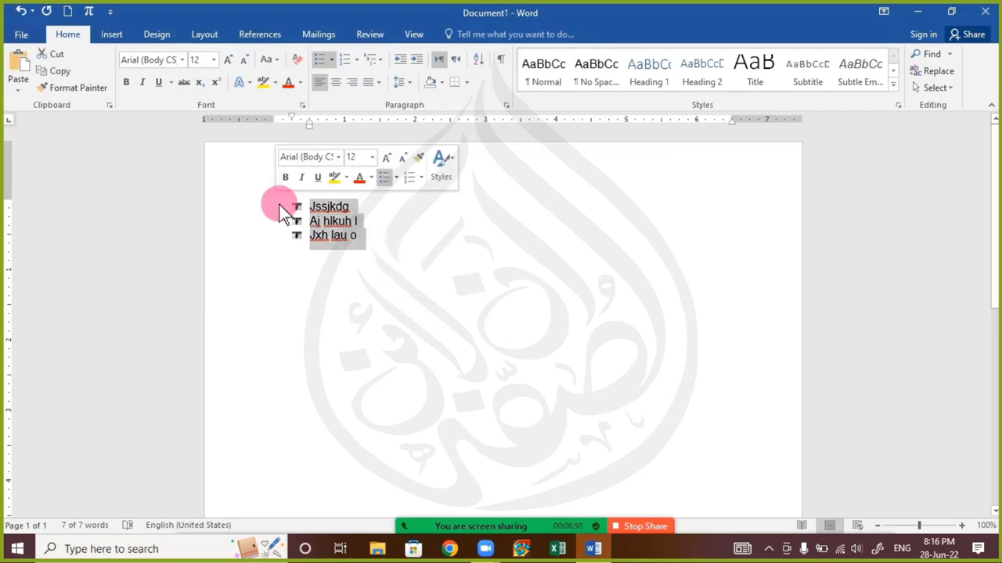
mouse_move(481, 539)
click(481, 517)
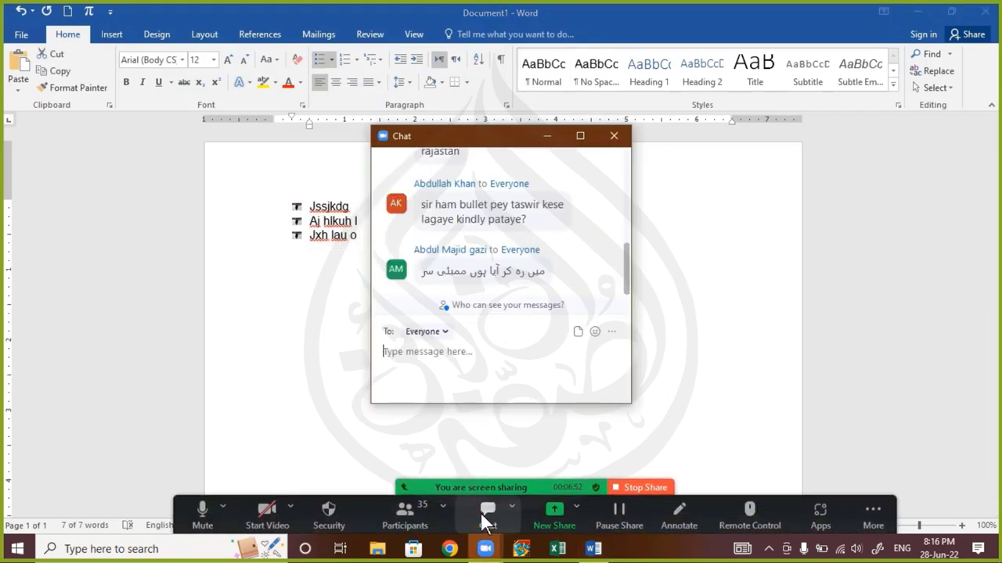
Scroll through the chat messages, then close the chat window
scroll(552, 275, up, 1)
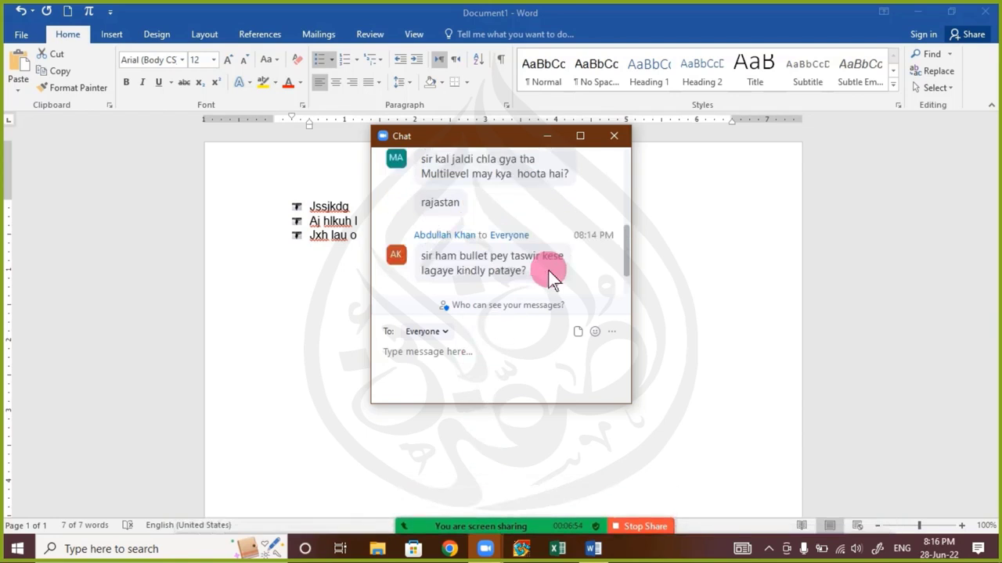
scroll(552, 278, up, 1)
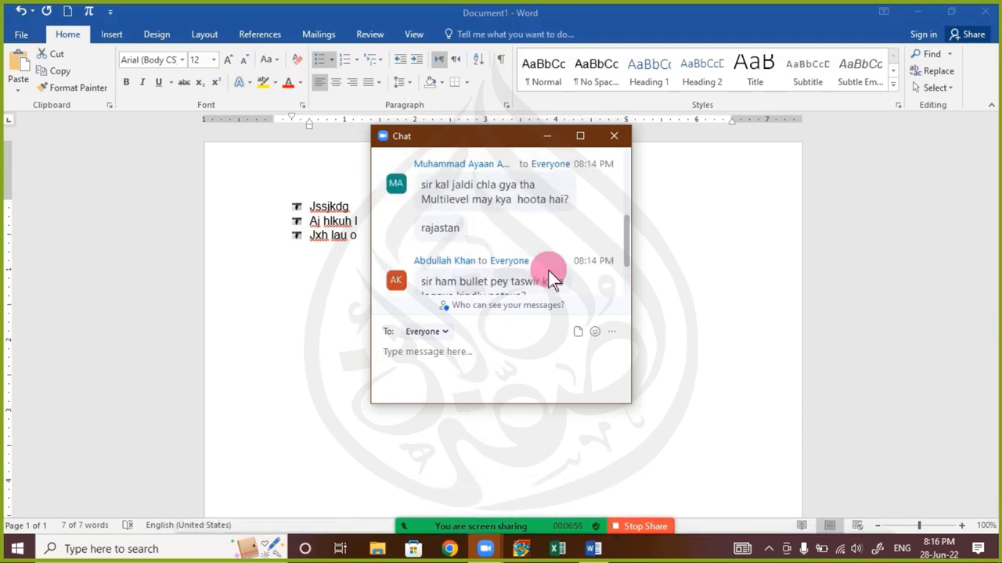
scroll(553, 278, up, 2)
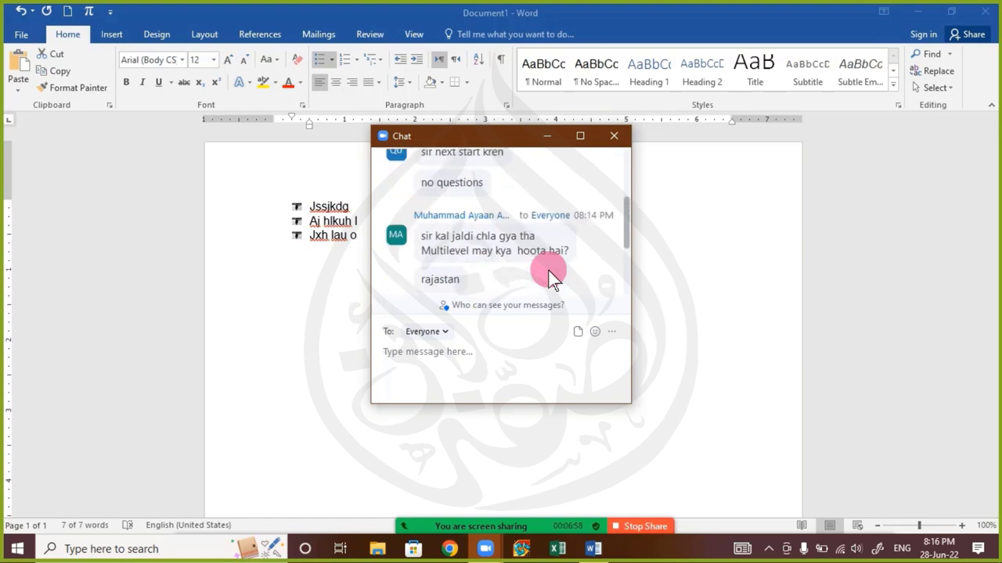
scroll(552, 277, up, 3)
scroll(551, 266, up, 1)
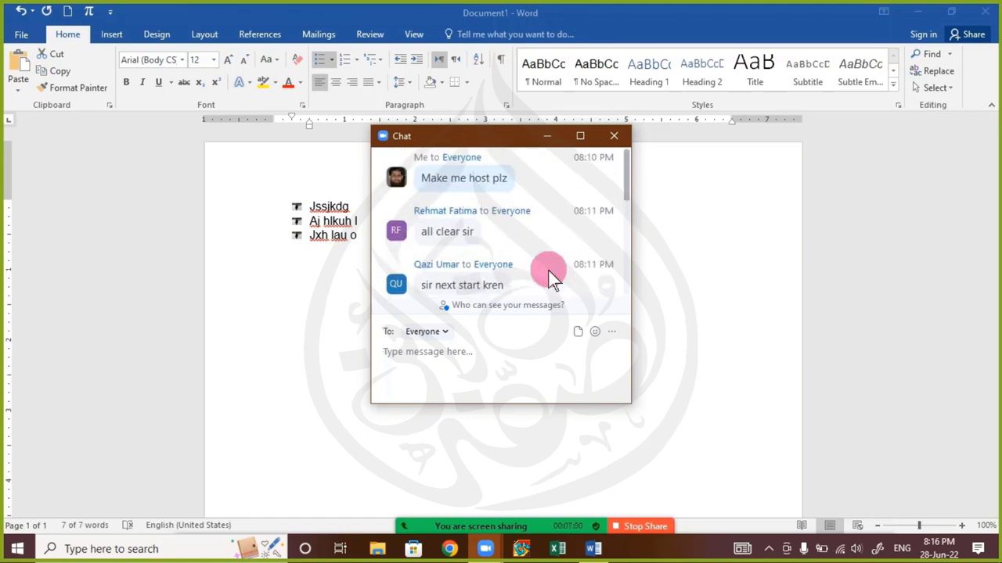
scroll(551, 265, down, 5)
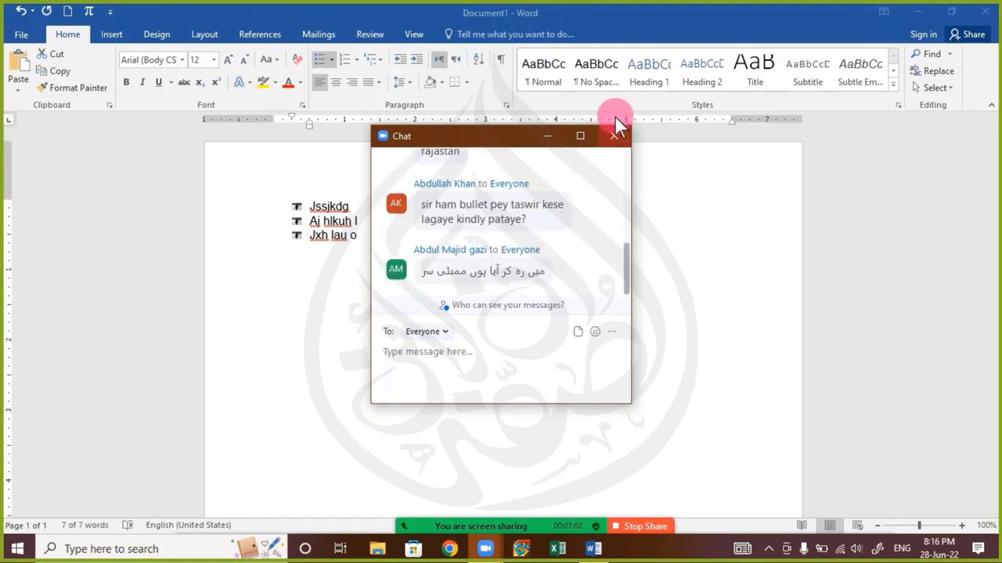
click(615, 137)
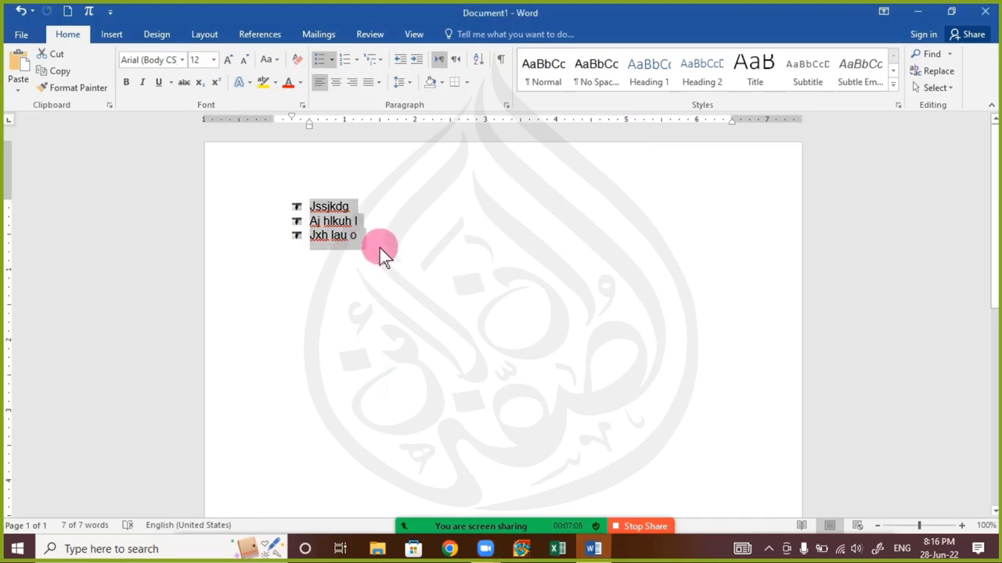
Clear the bullets, generate three sample paragraphs with =rand(3), and select all text
key(BackSpace)
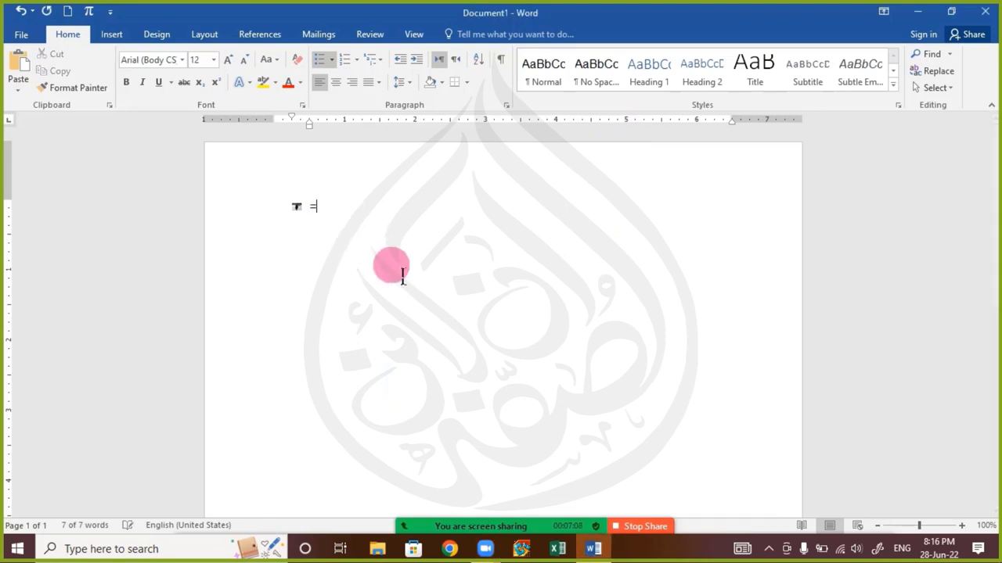
key(BackSpace)
key(BackSpace)
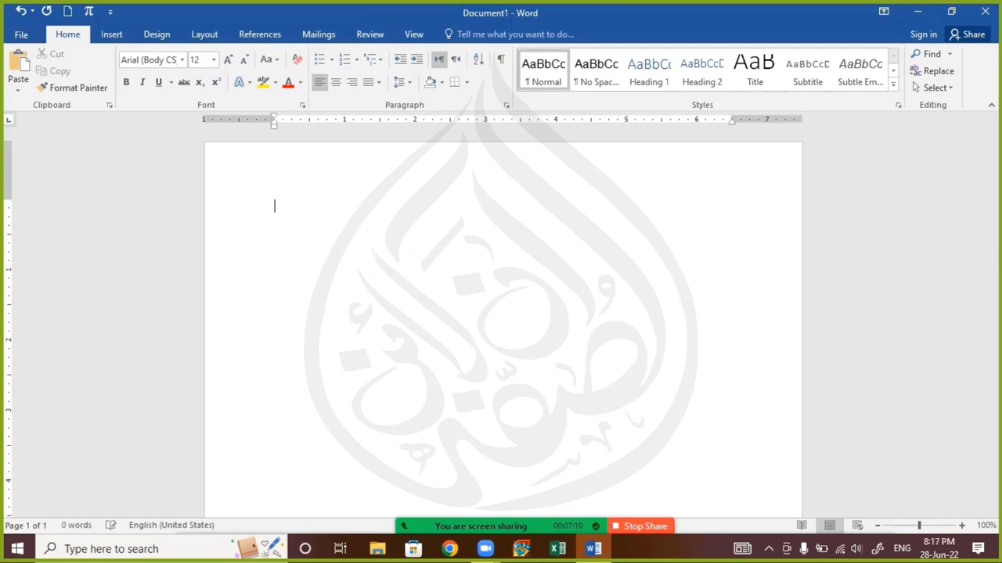
text(=ra)
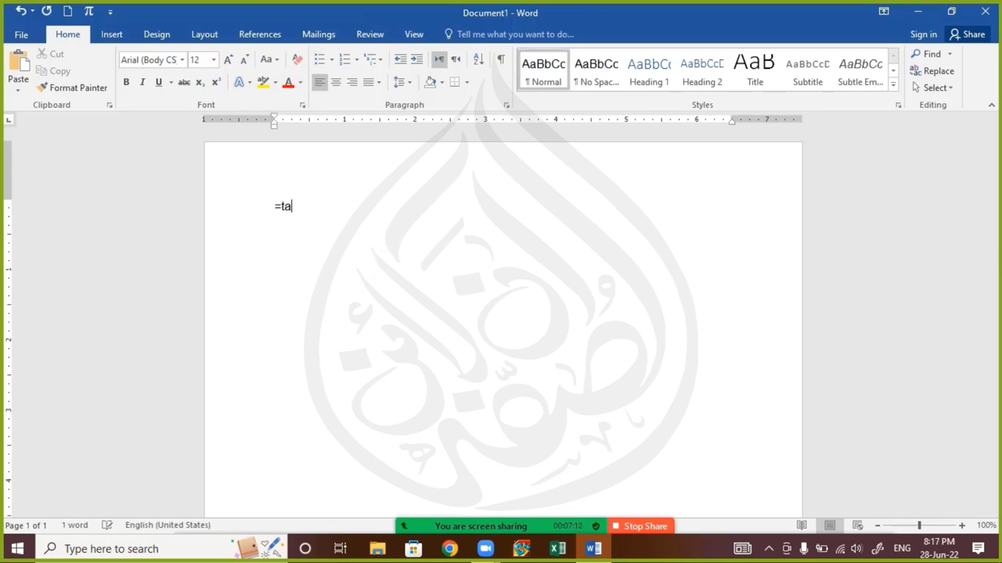
key(BackSpace)
key(BackSpace)
text(rand())
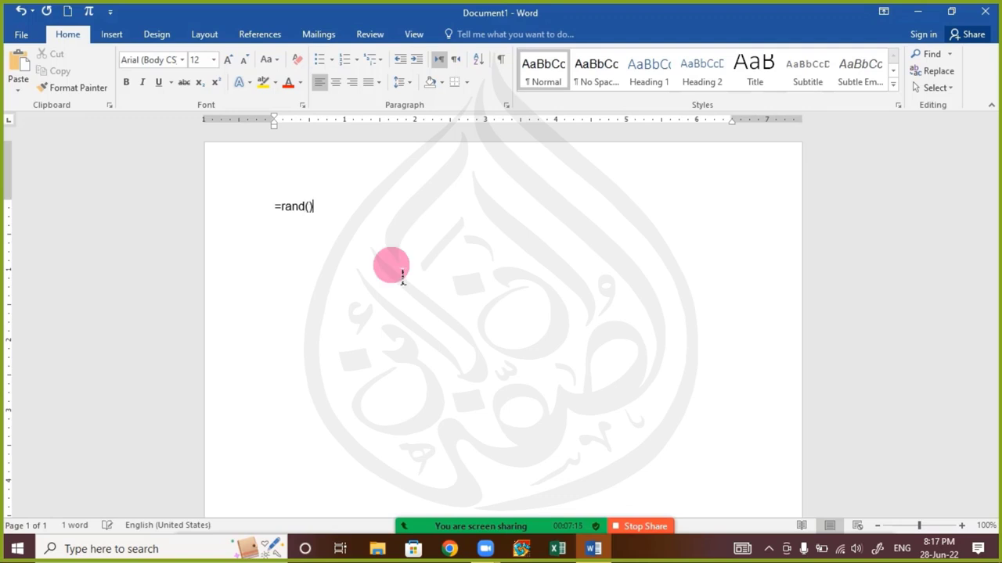
key(Left)
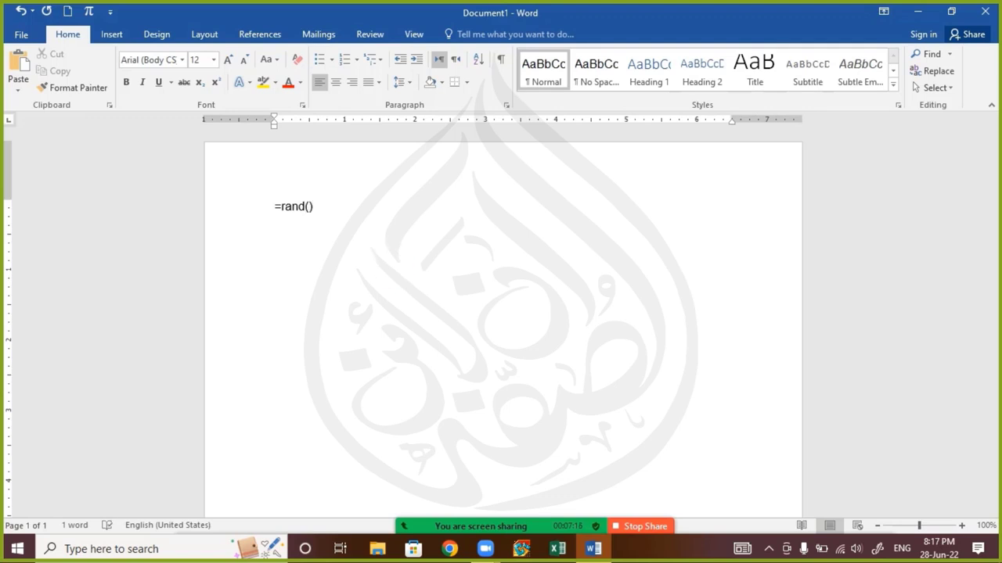
text(3)
key(Return)
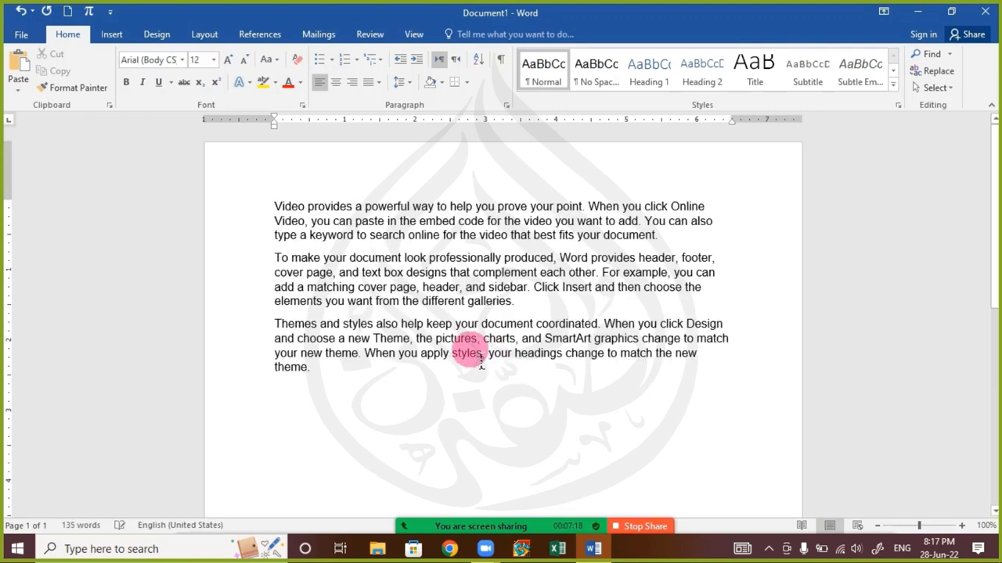
key(ctrl+a)
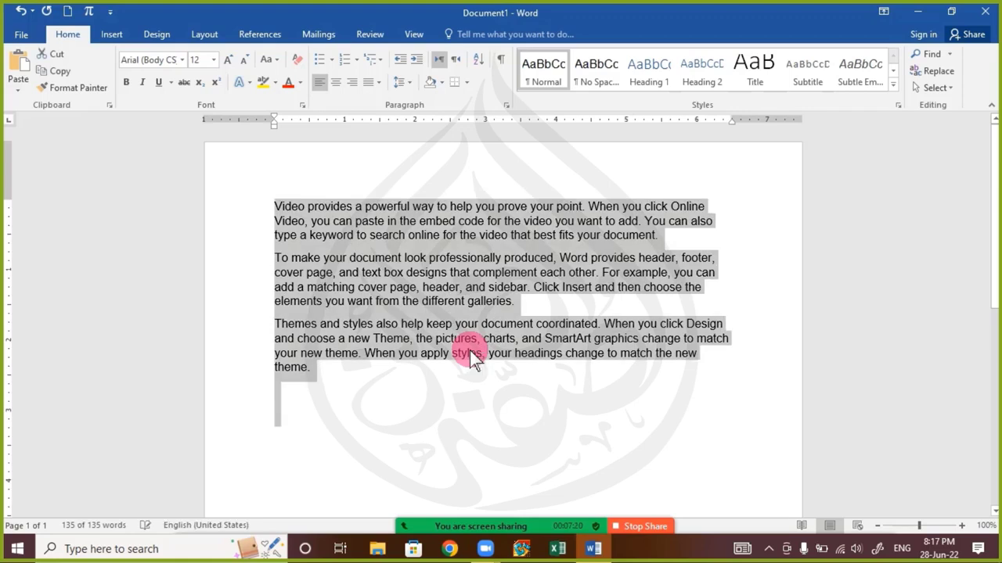
Enlarge all the selected sample text to 15 pt
key(ctrl+bracketright)
key(ctrl+bracketright)
key(ctrl+bracketright)
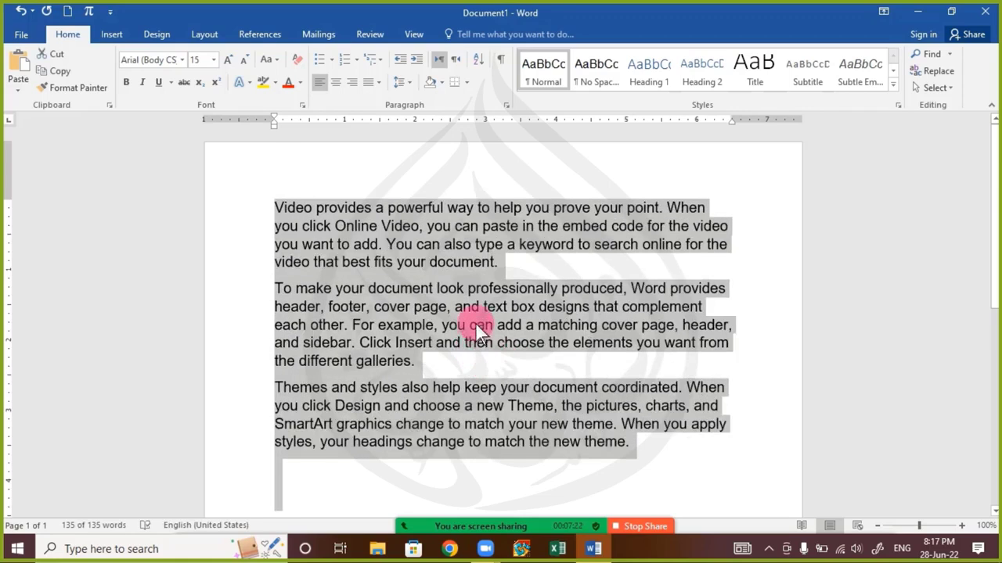
ctrl+scroll(475, 323, up, 4)
scroll(405, 335, up, 2)
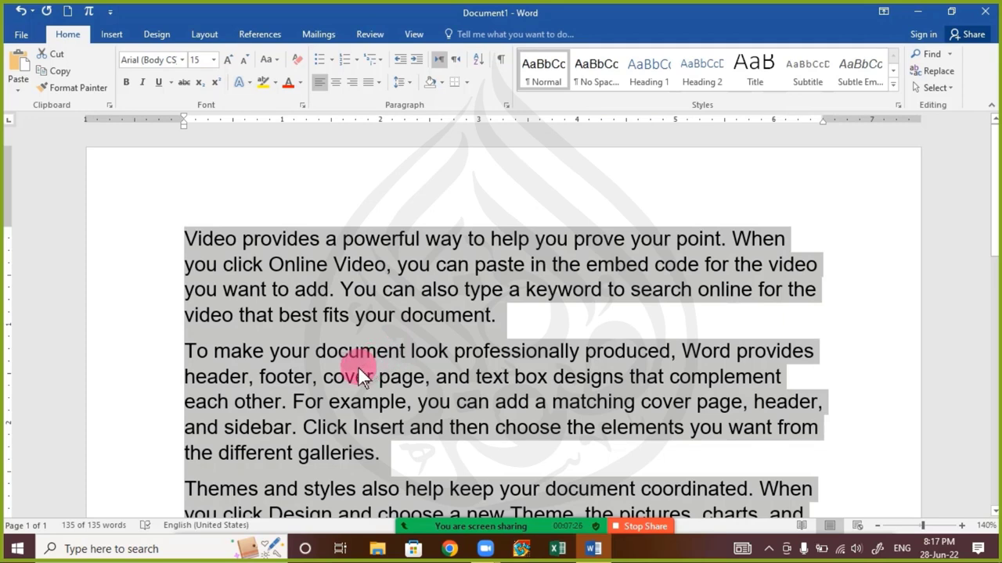
Delete the third paragraph and the empty line left after the second paragraph
click(316, 351)
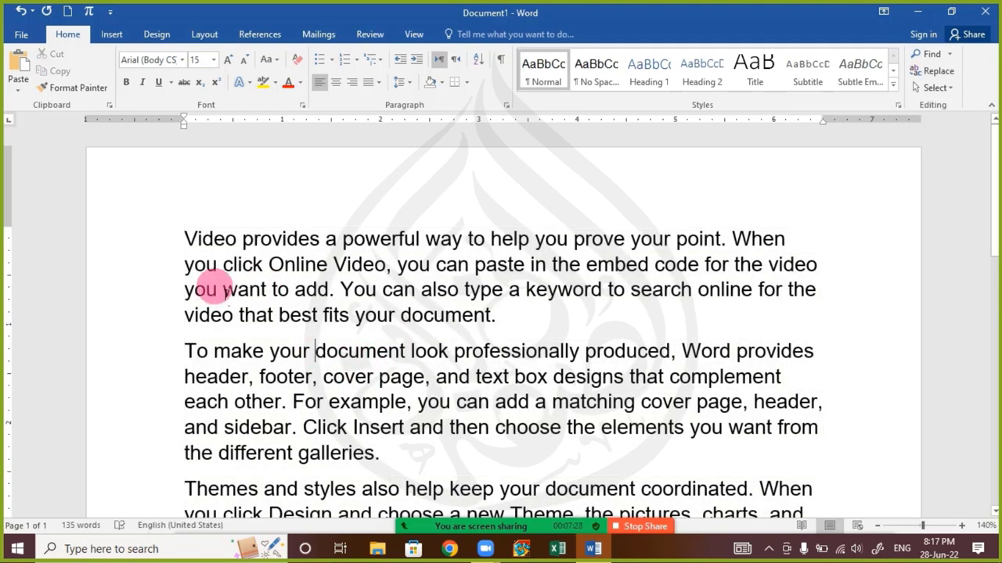
scroll(212, 288, down, 3)
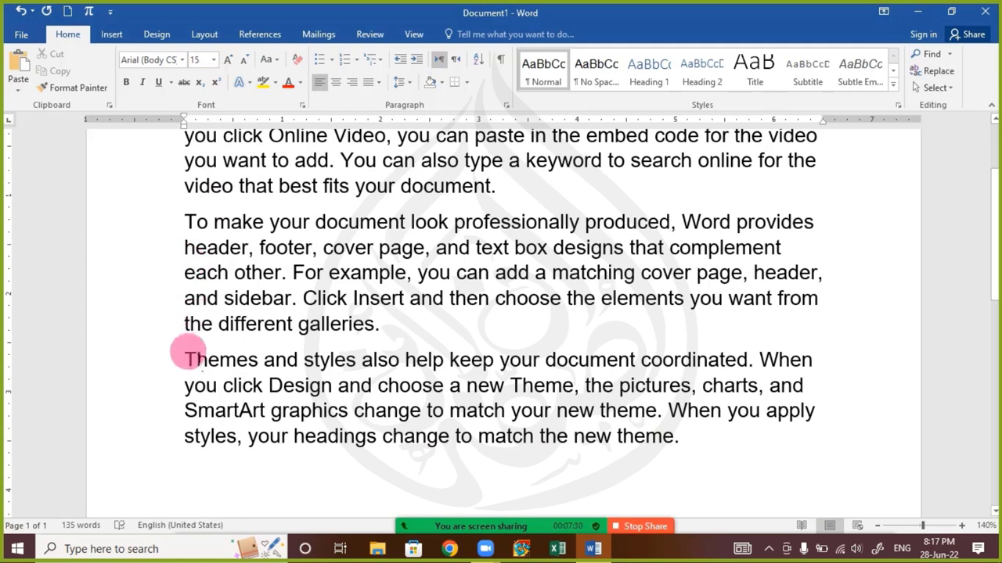
drag(188, 353, 879, 501)
key(Delete)
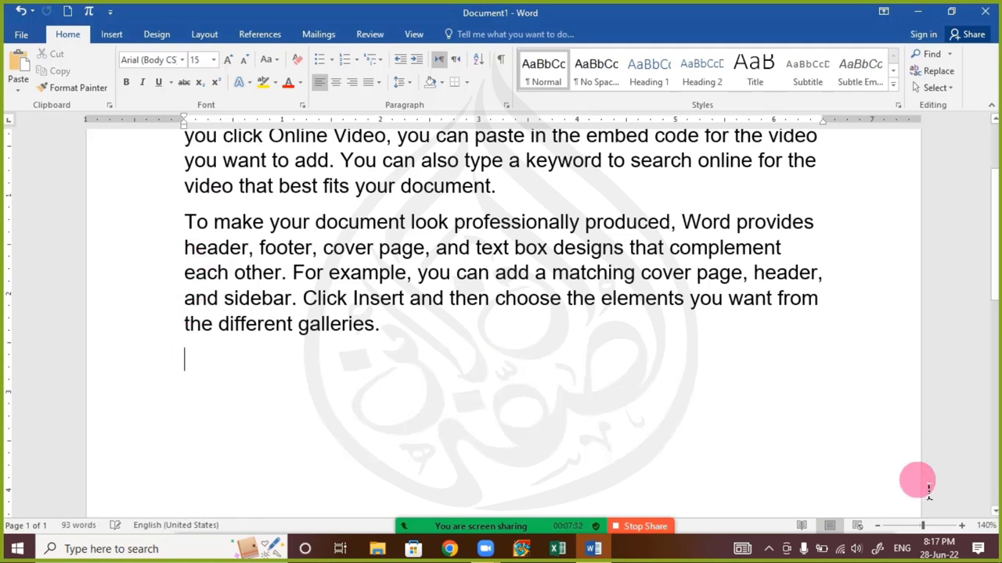
key(BackSpace)
scroll(586, 358, up, 3)
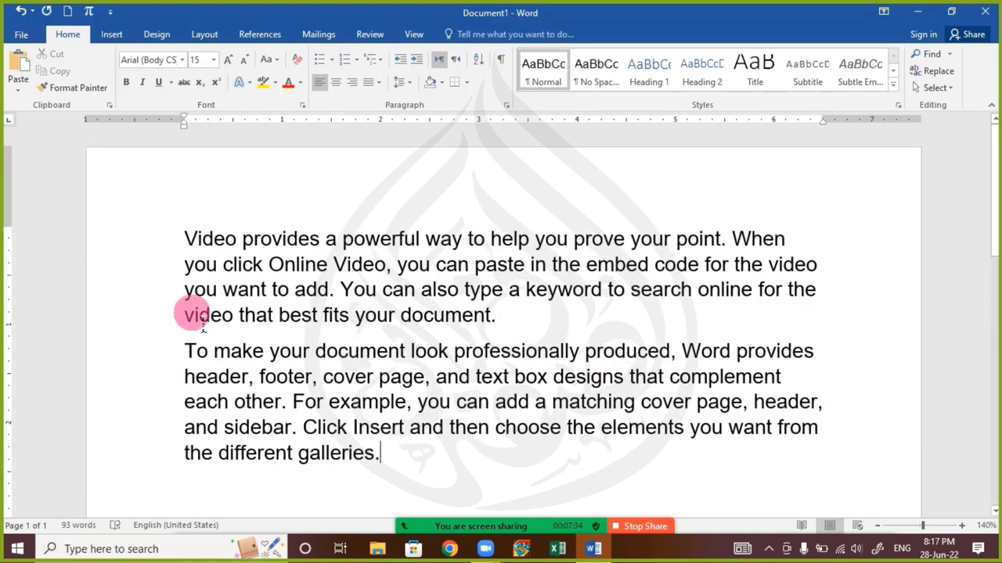
Move the sentence 'Video provides a powerful way to help you prove your point.' after 'document.'
drag(186, 238, 734, 249)
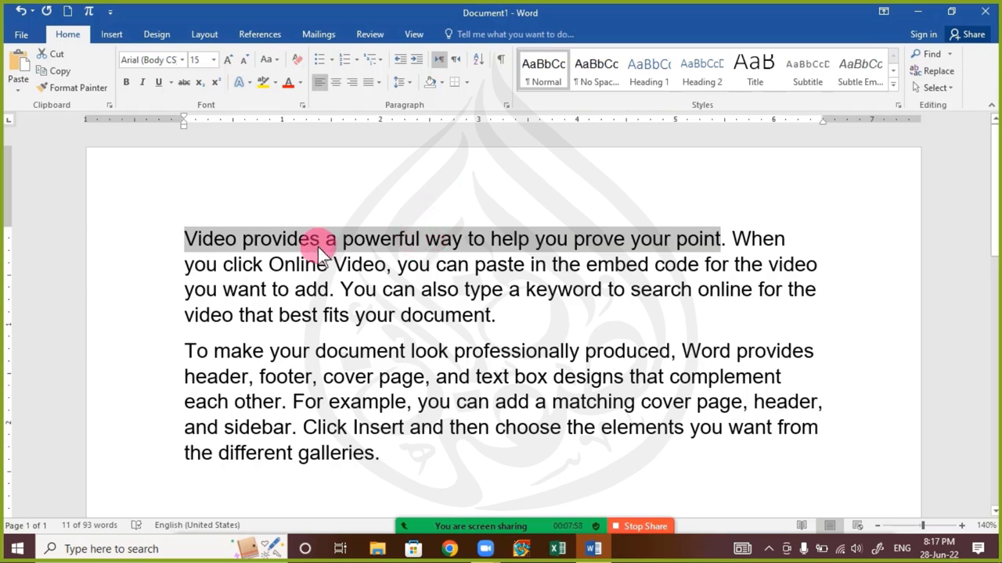
click(185, 237)
drag(233, 240, 727, 242)
drag(481, 247, 526, 324)
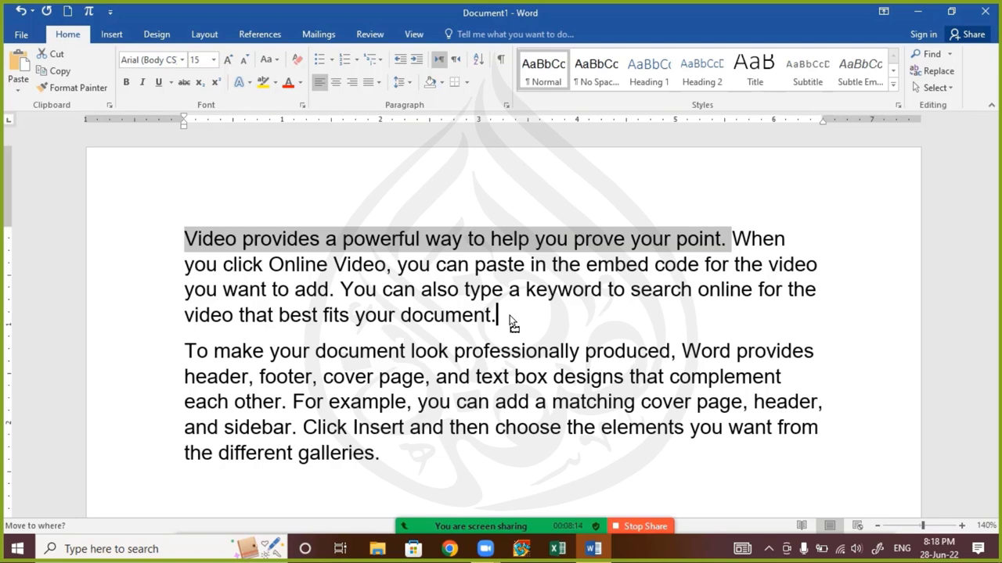
drag(513, 323, 509, 316)
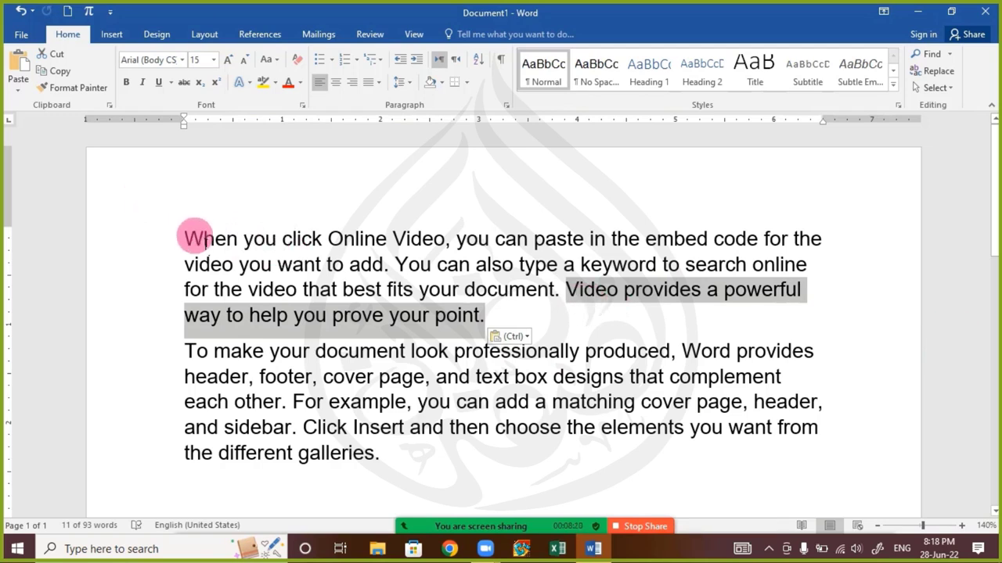
click(528, 325)
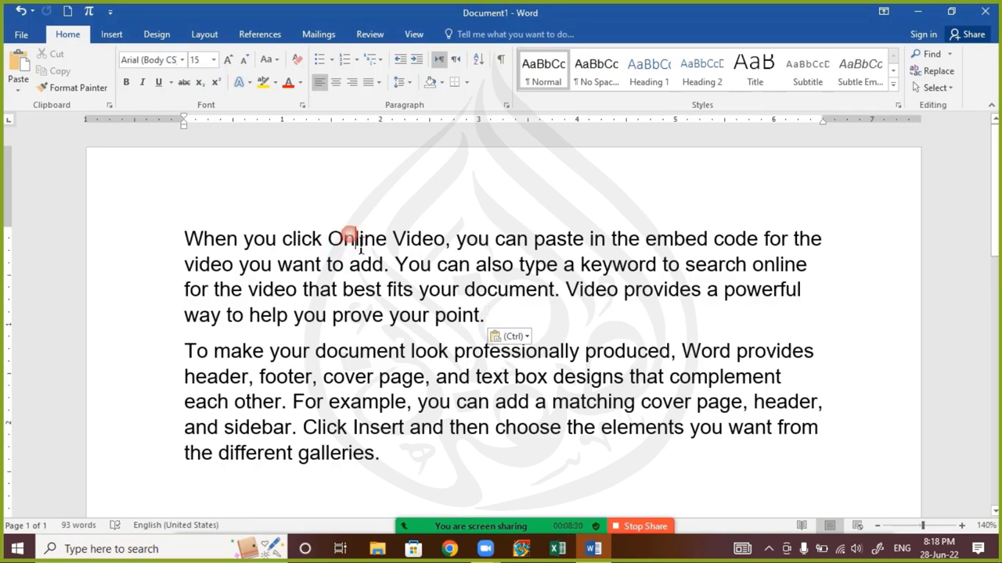
Drag the word 'Online' toward the paragraph end, then undo that move
double_click(360, 247)
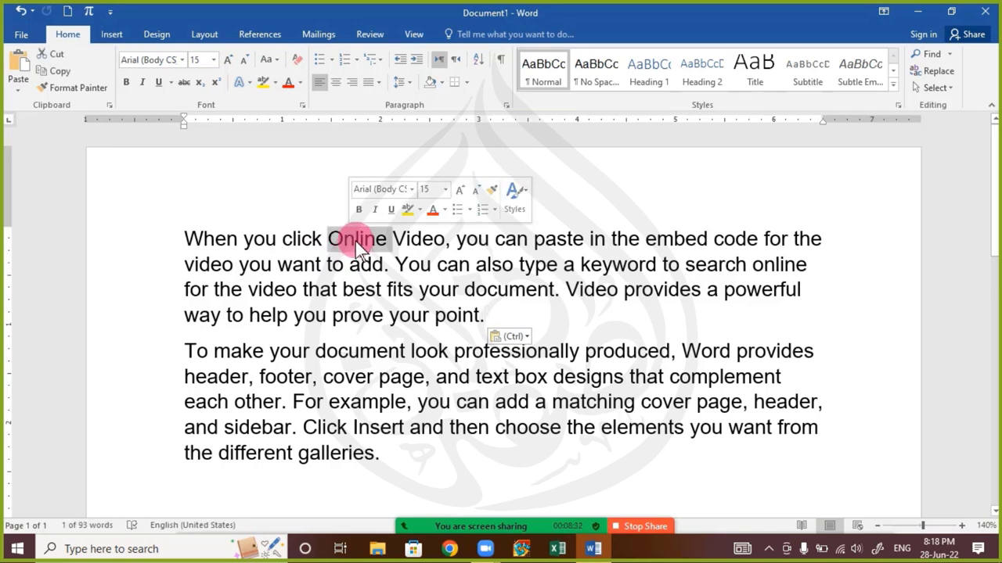
drag(345, 242, 496, 329)
click(413, 317)
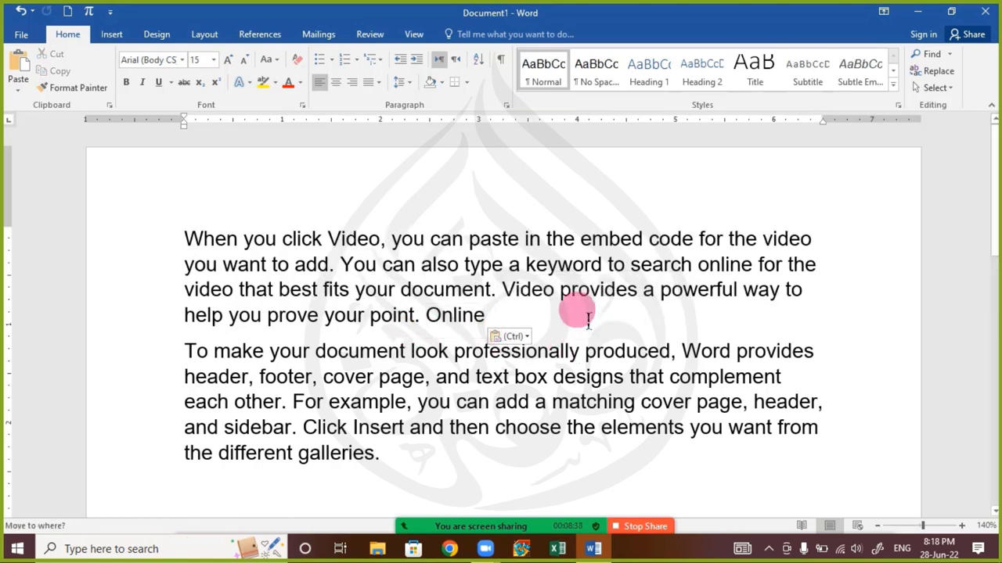
key(ctrl+z)
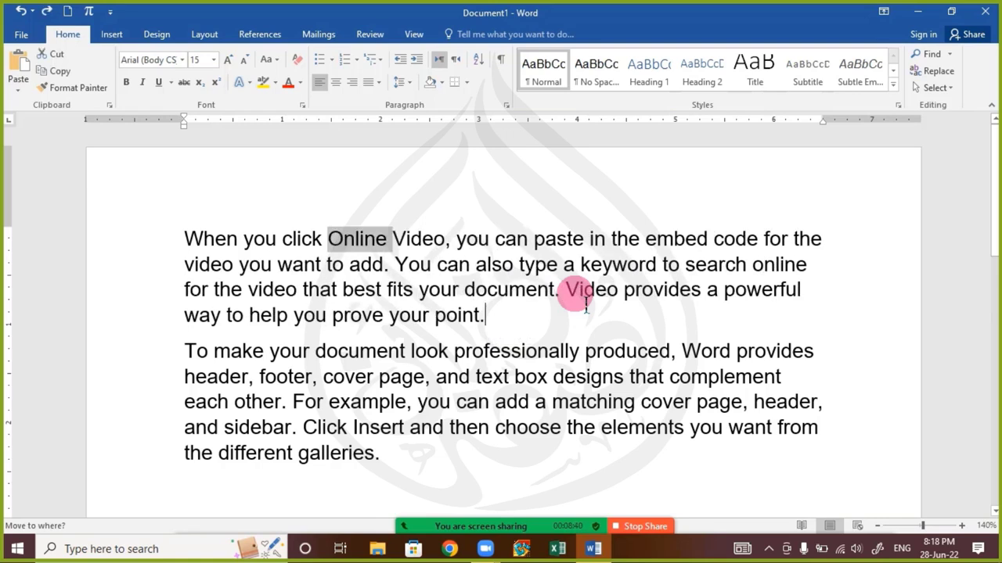
click(413, 278)
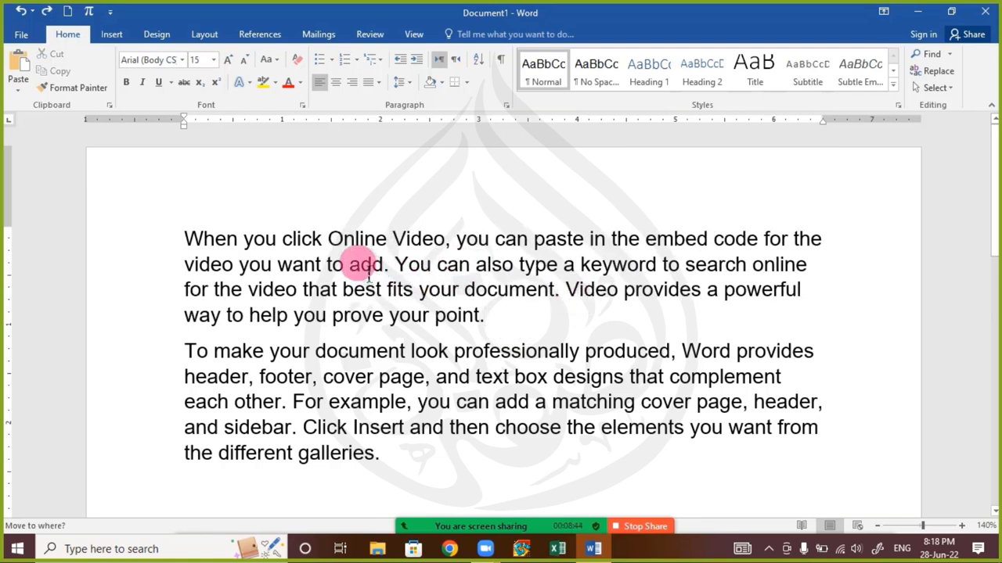
click(185, 239)
Select the opening sentence, cancel the pending move, and briefly check the meeting chat
drag(185, 238, 563, 265)
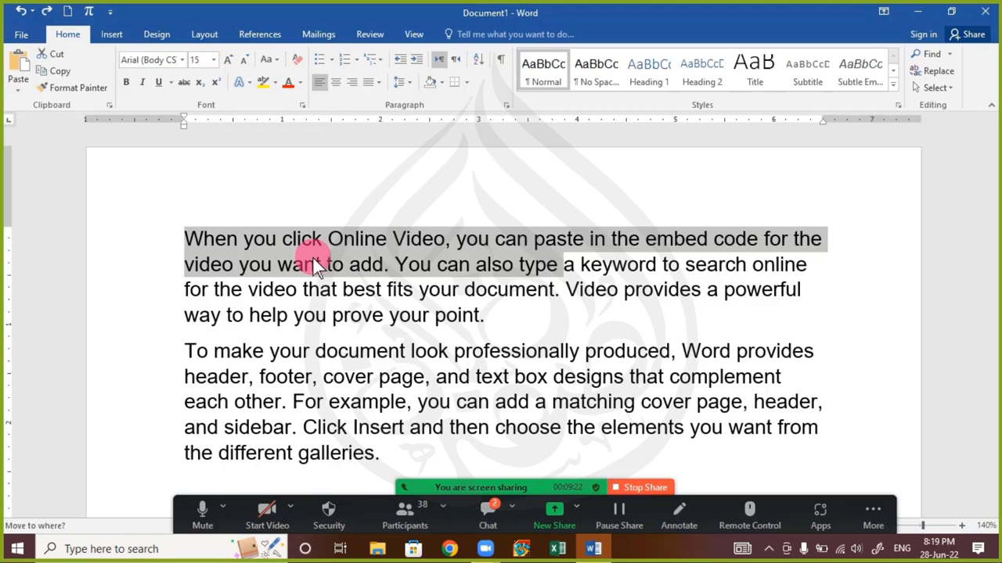
key(Escape)
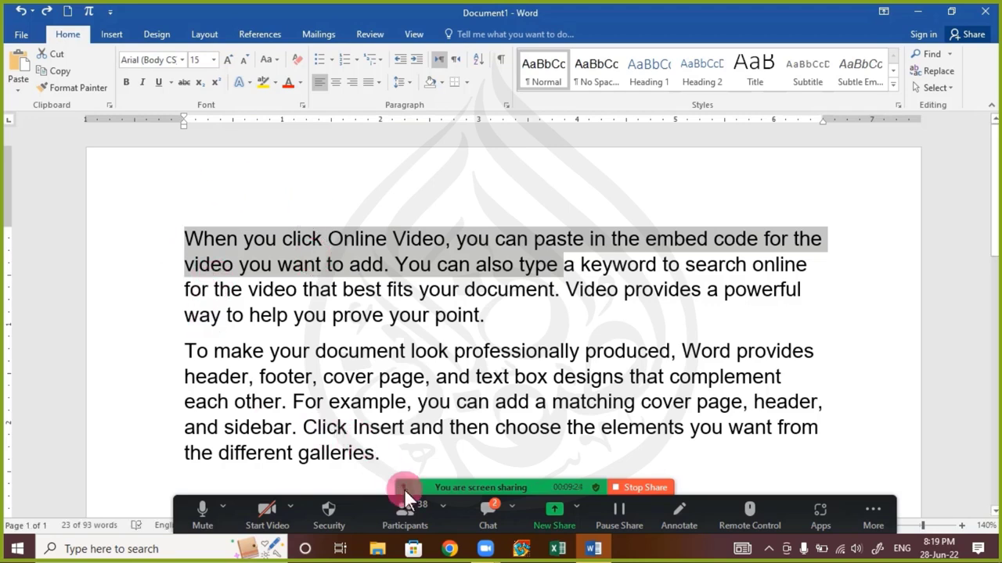
click(485, 508)
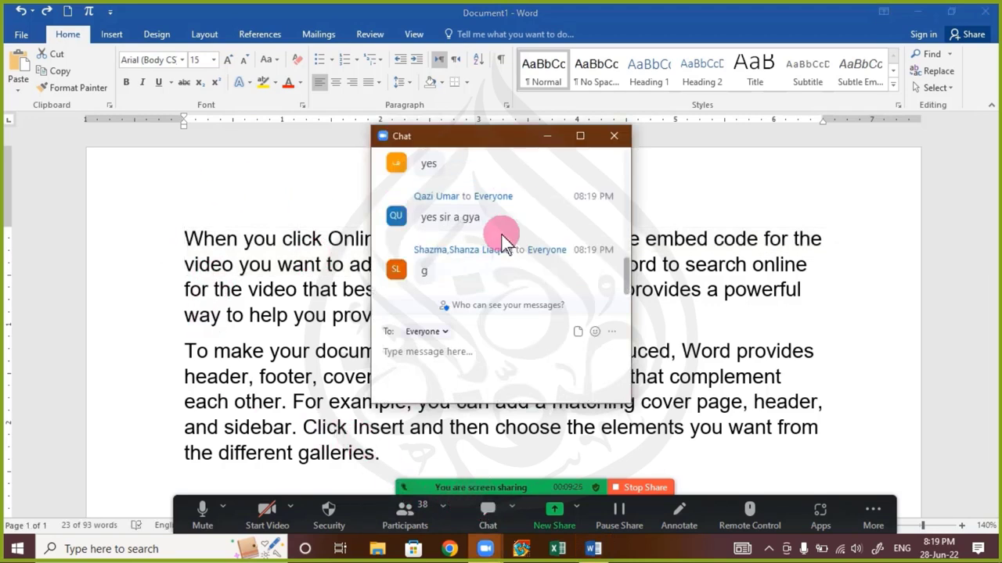
click(612, 138)
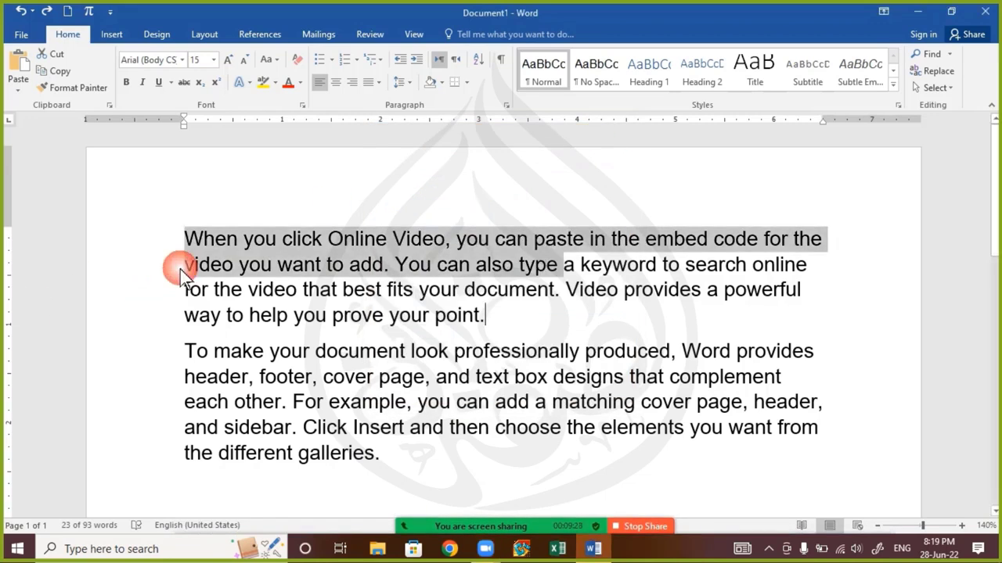
click(306, 266)
Copy 'When you click Online Video… want to add' to after 'point.' in the first paragraph
drag(196, 243, 387, 281)
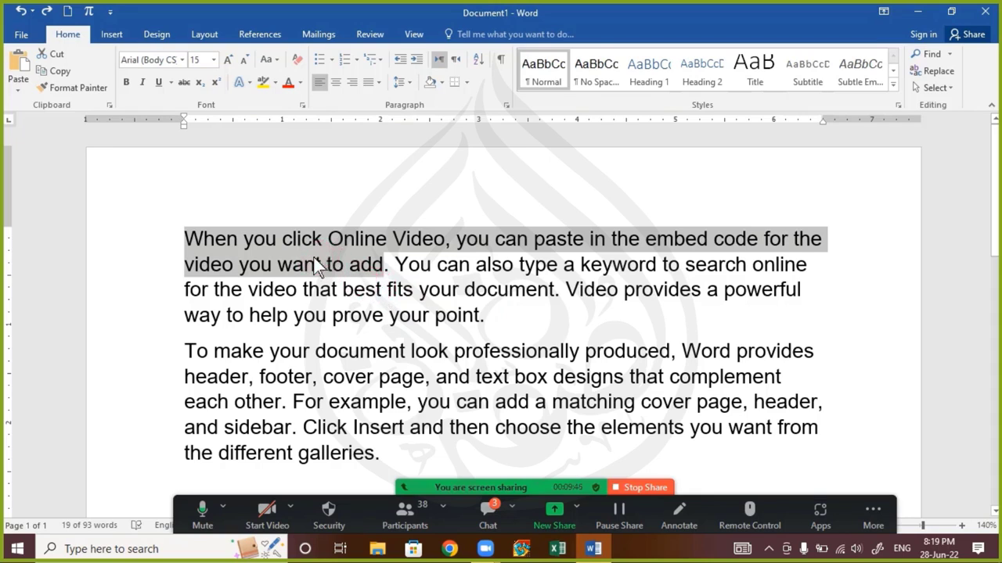
drag(317, 265, 506, 317)
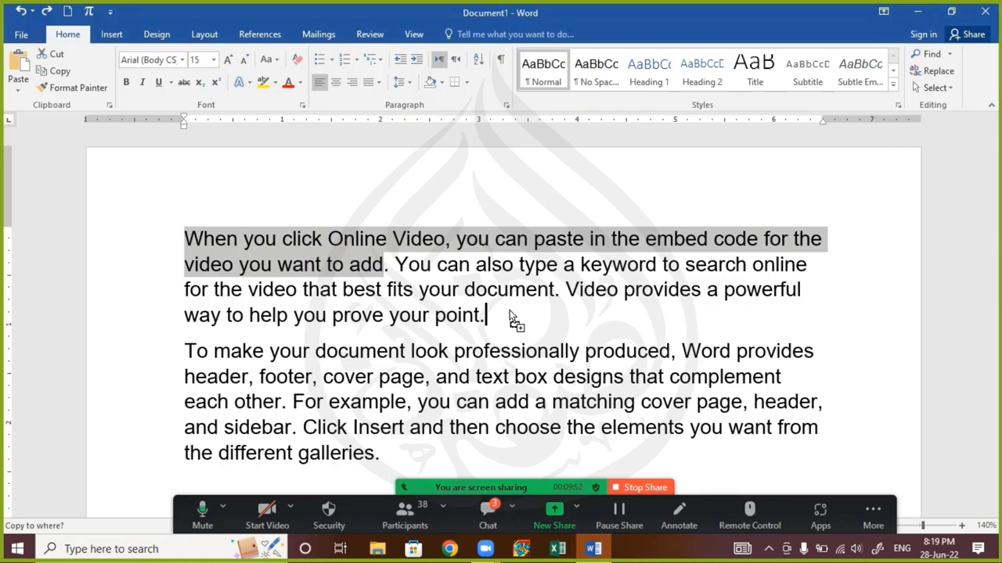
drag(509, 310, 509, 310)
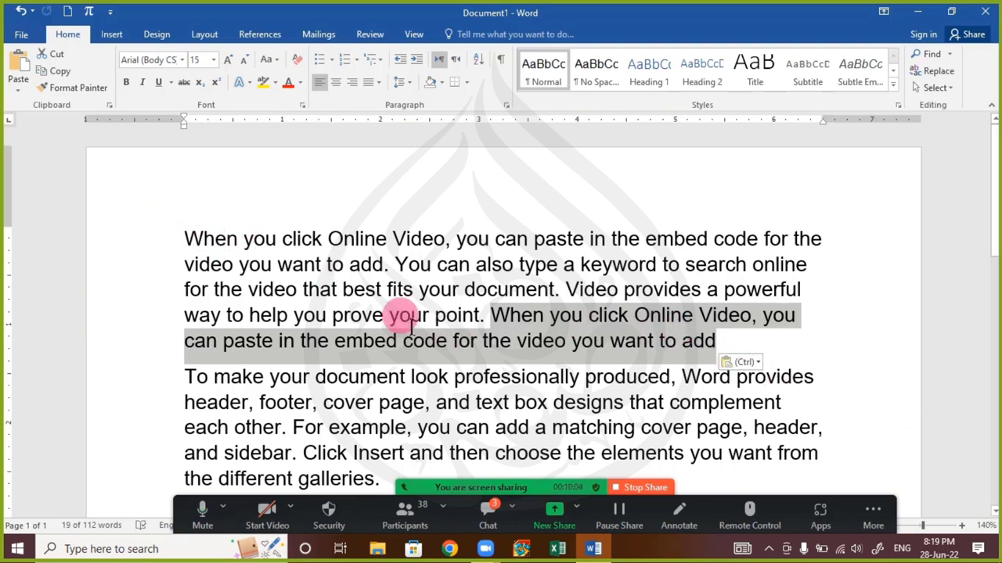
click(208, 402)
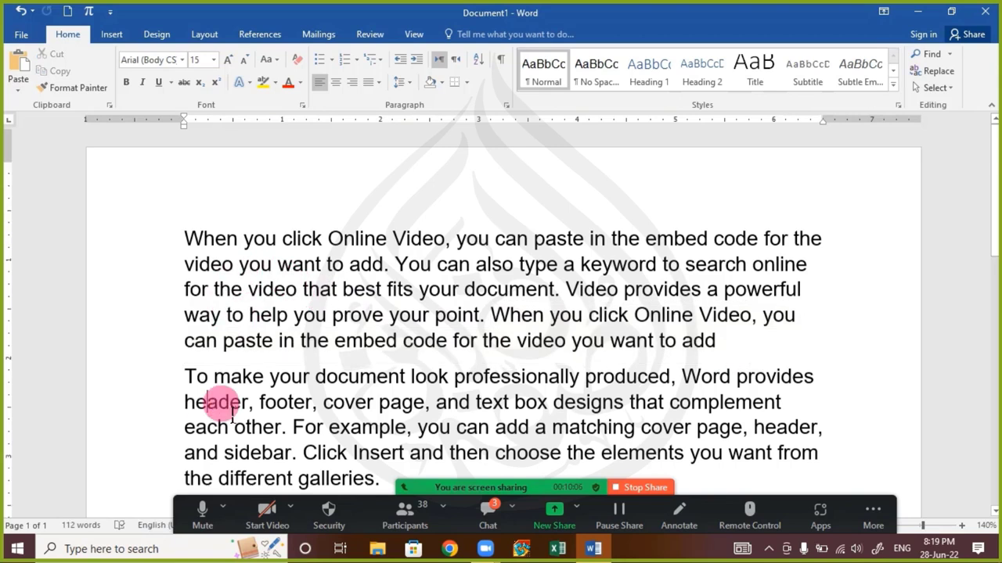
Copy 'For example' to the end of the second paragraph after 'galleries.'
scroll(223, 401, down, 2)
scroll(201, 368, up, 1)
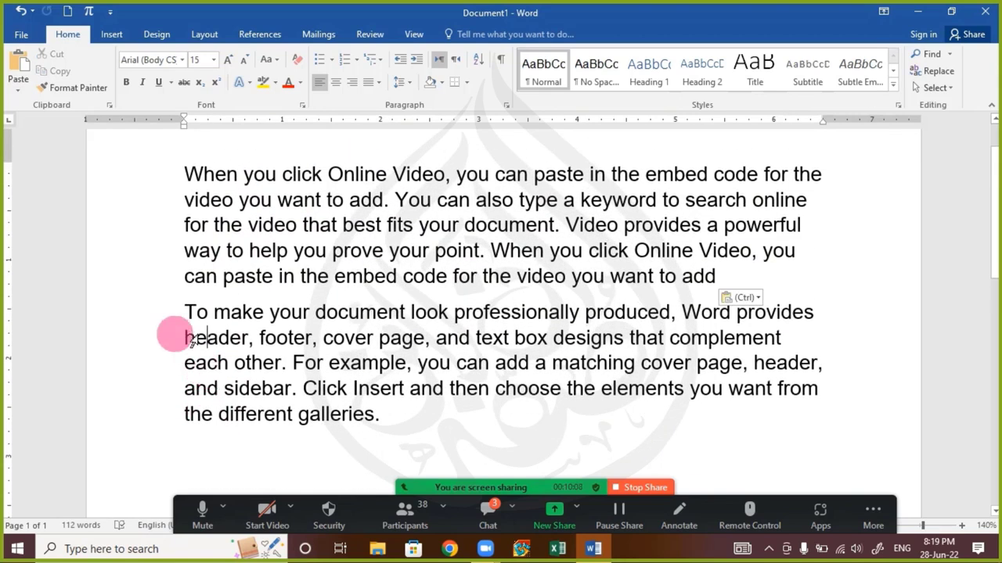
drag(186, 312, 405, 428)
click(313, 367)
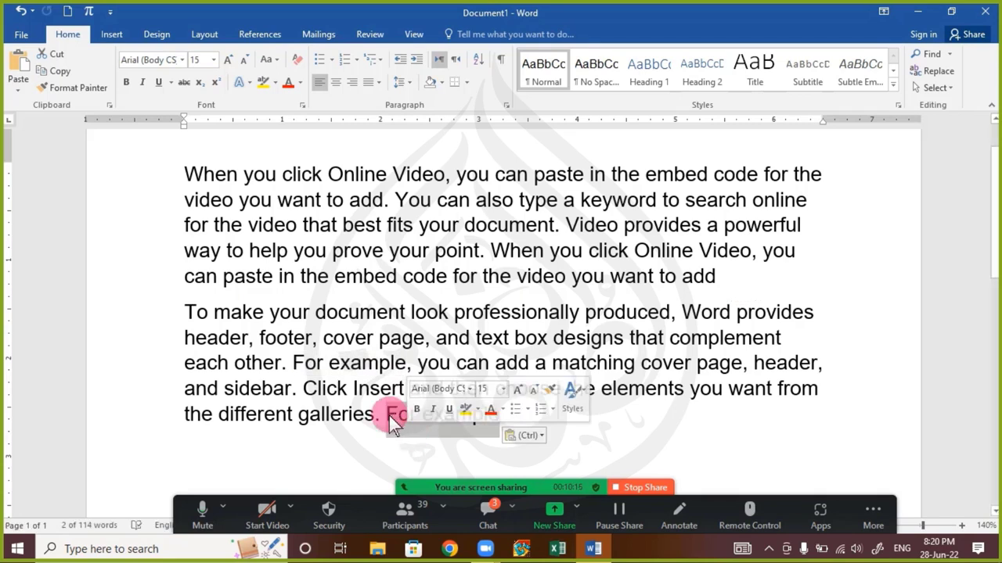
click(356, 412)
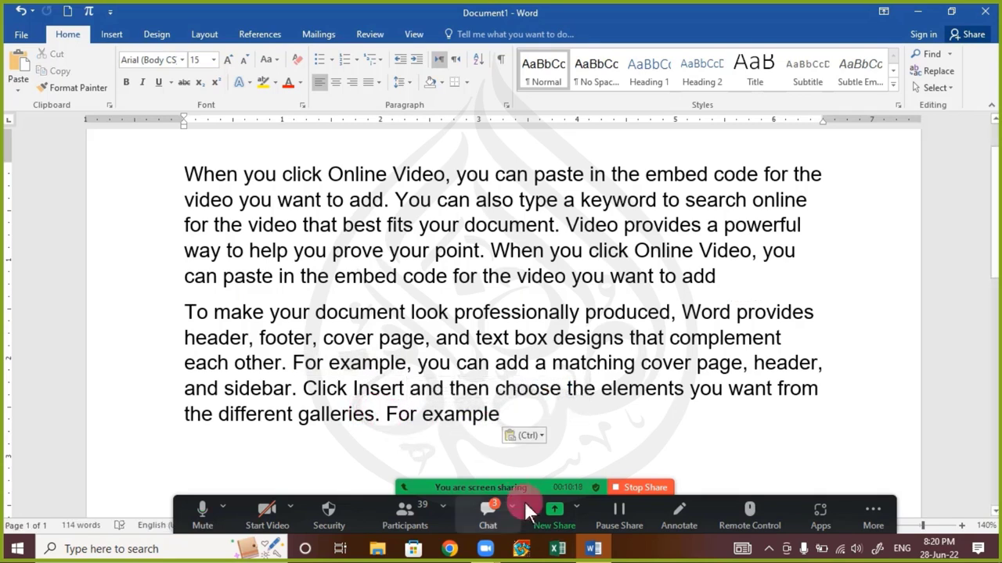
Check the meeting chat, then return the insertion point to the document start
click(492, 528)
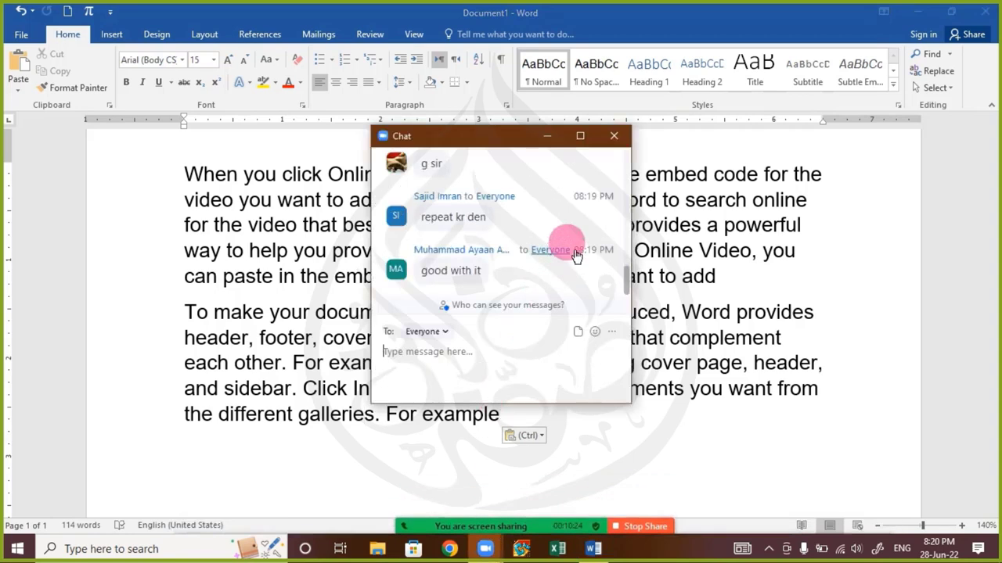
click(614, 137)
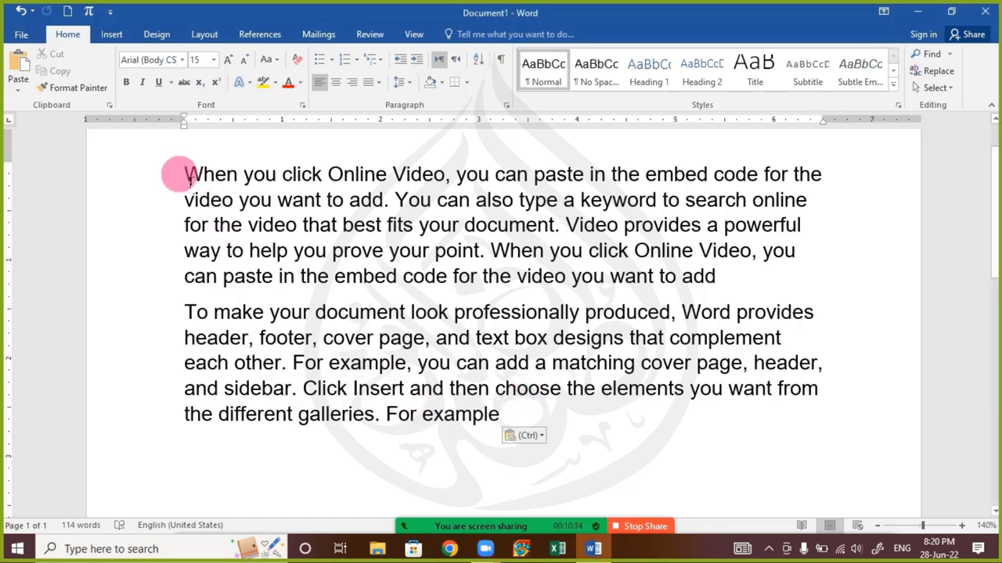
click(181, 174)
scroll(188, 202, up, 1)
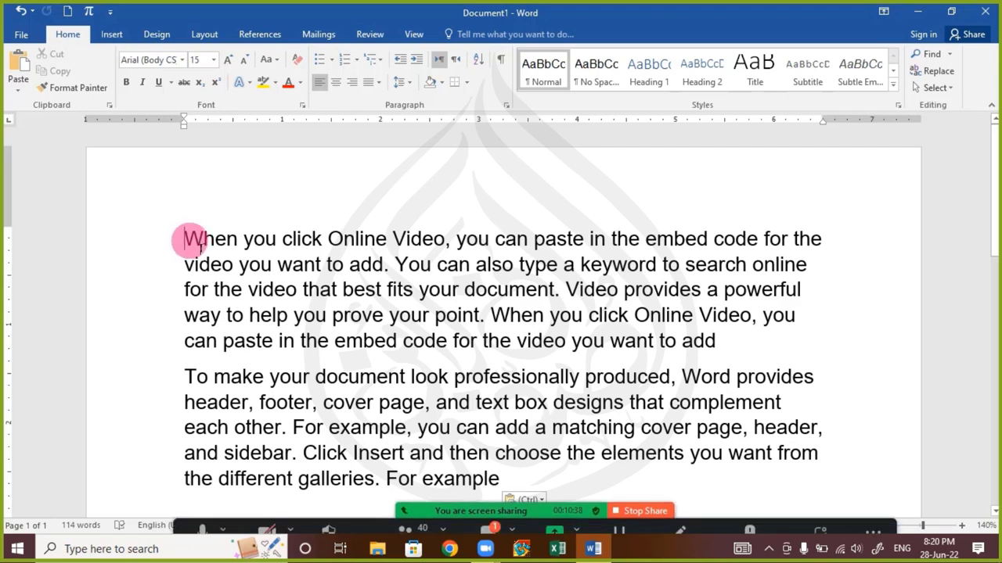
Cut the opening phrase 'When you click Online Video' from the first paragraph
drag(188, 242, 447, 235)
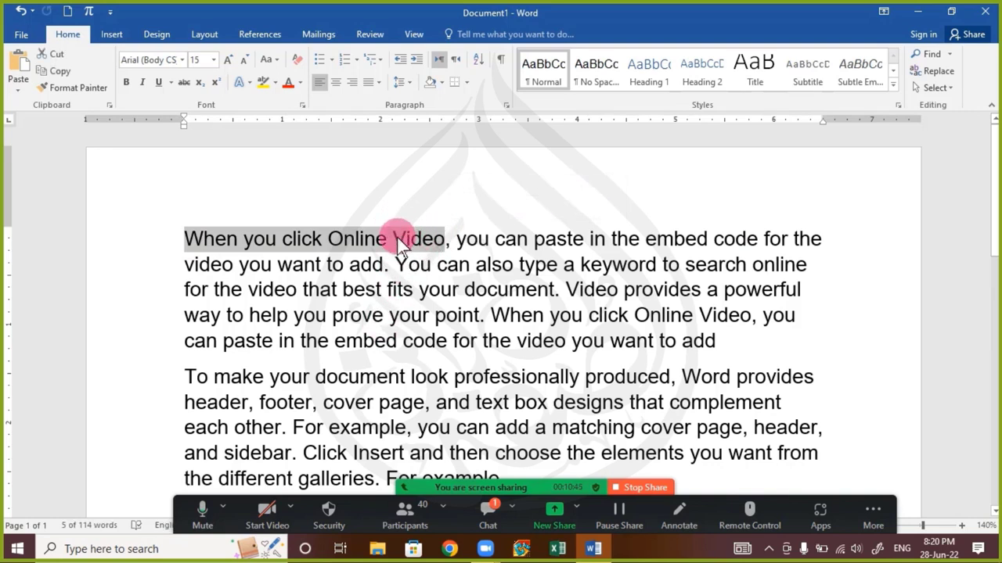
right_click(397, 240)
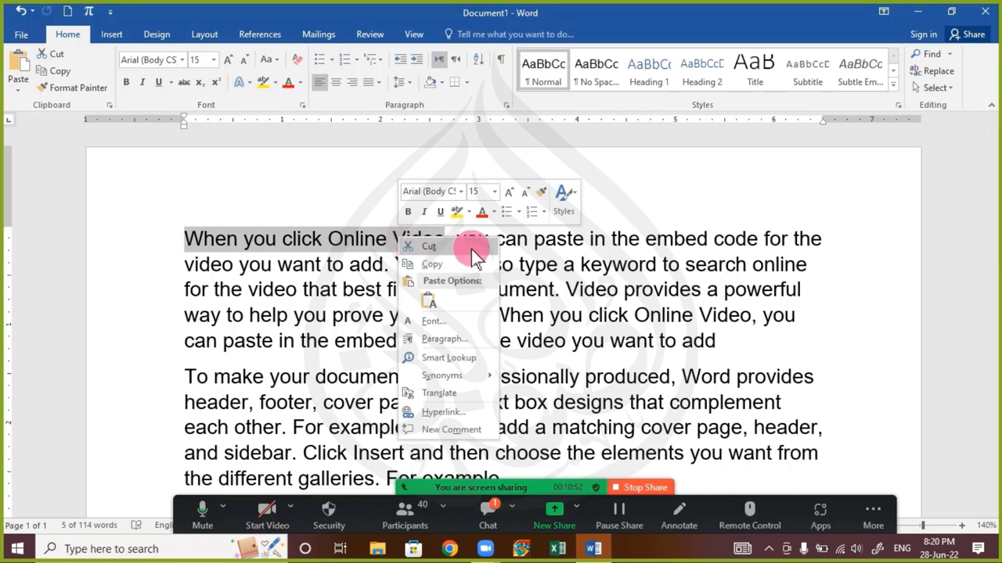
click(188, 18)
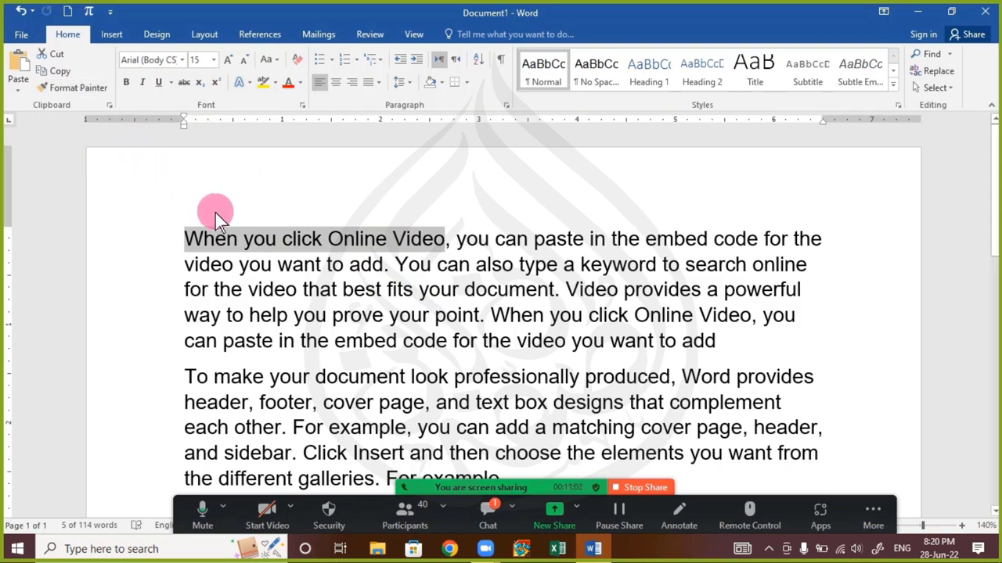
right_click(301, 247)
click(329, 263)
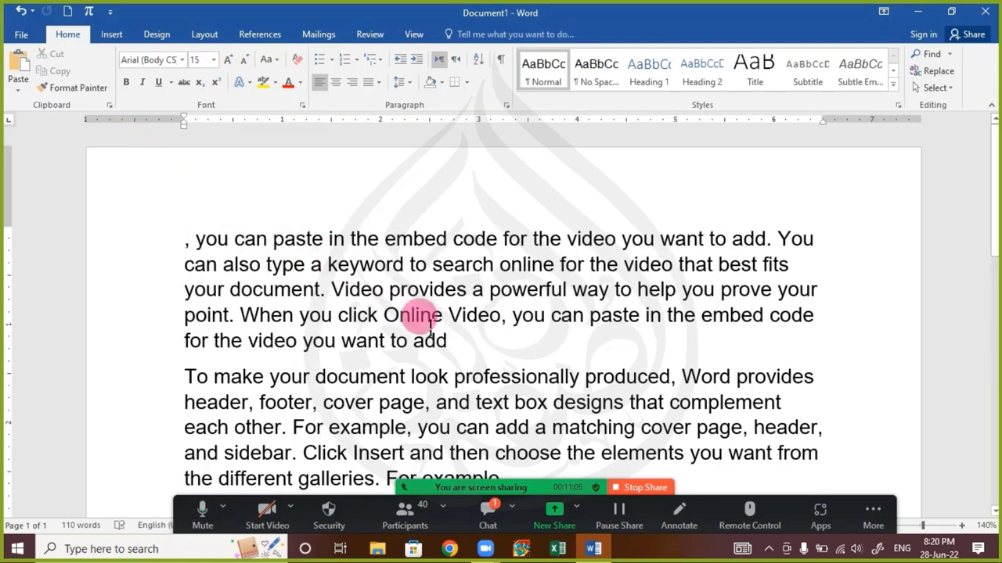
Paste the phrase after 'For example' in the second paragraph, keeping source formatting
click(476, 346)
scroll(485, 356, down, 3)
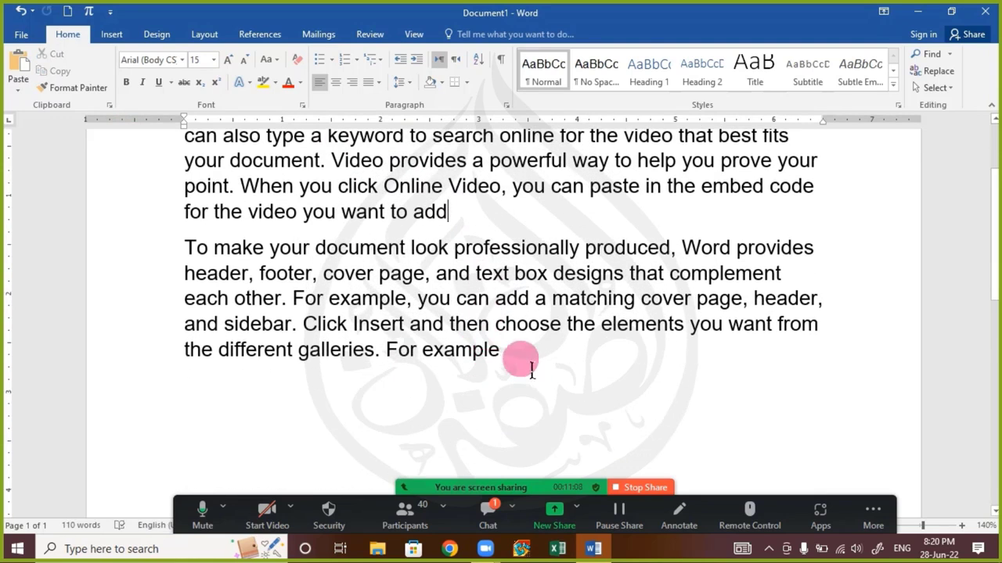
click(502, 352)
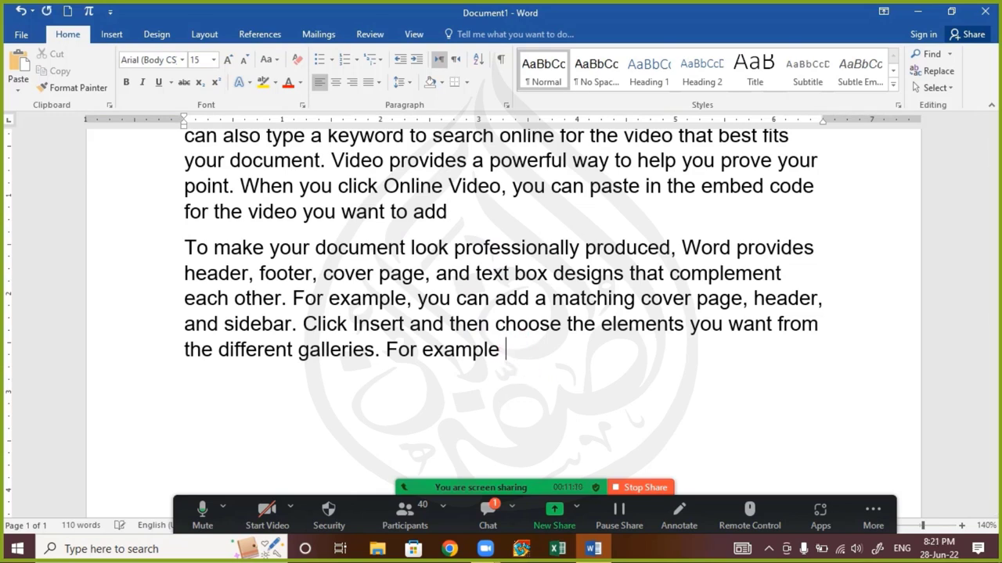
right_click(510, 351)
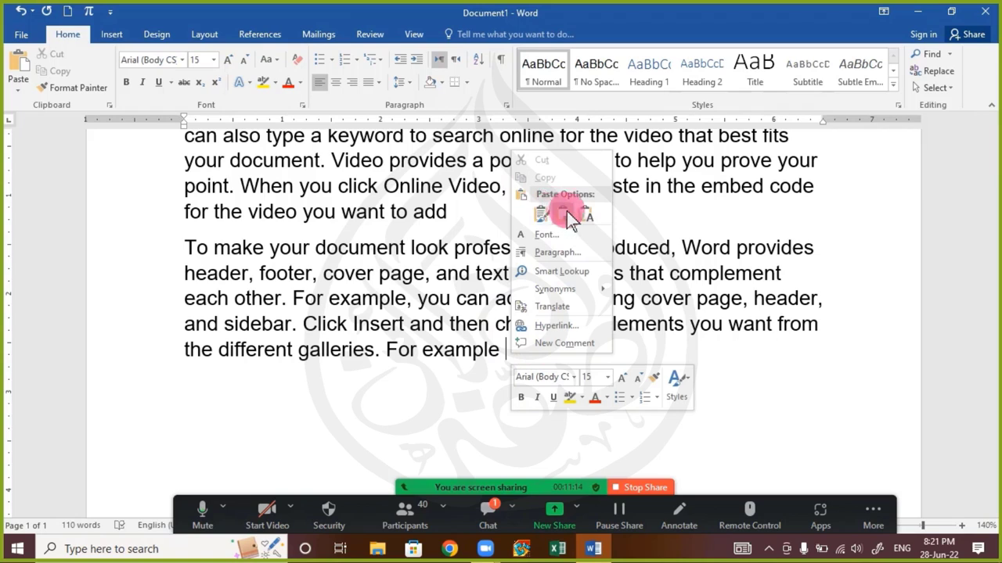
click(540, 211)
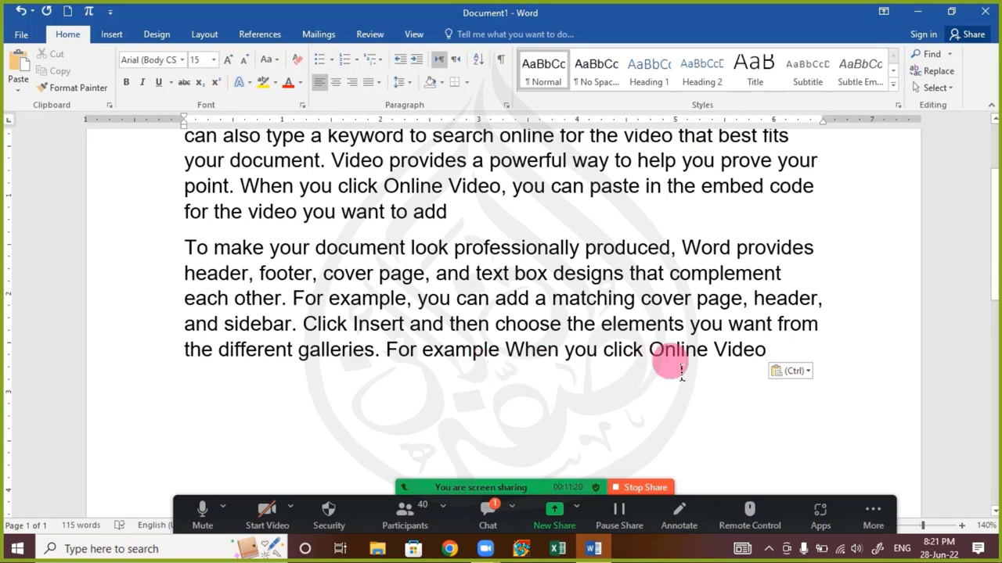
click(486, 517)
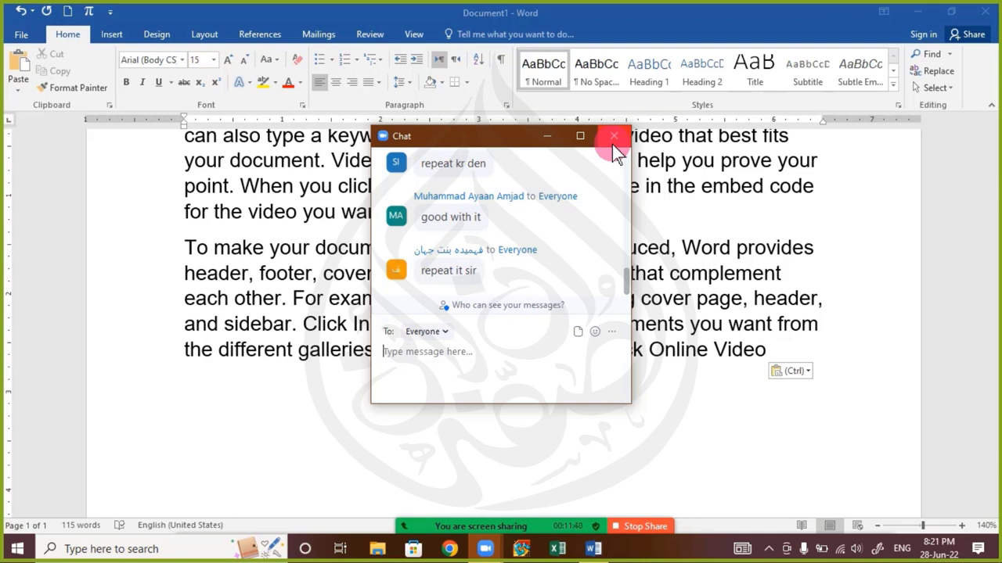
click(613, 140)
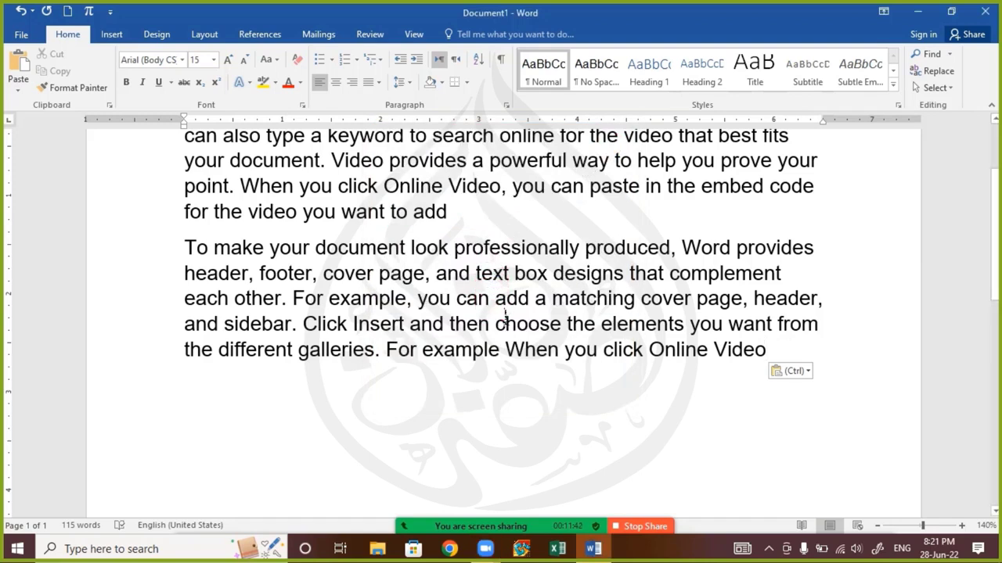
click(563, 384)
click(539, 367)
click(539, 365)
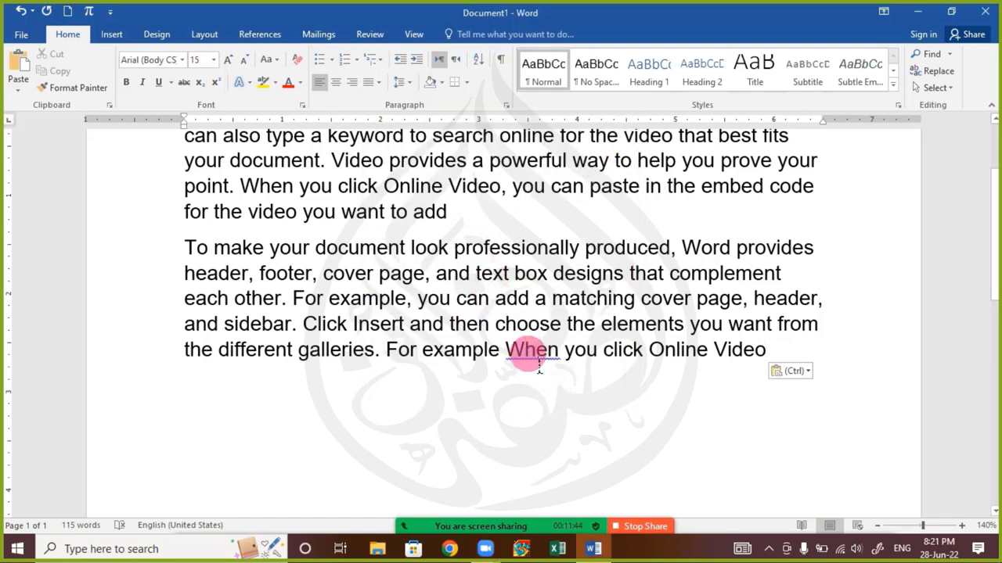
scroll(269, 258, up, 2)
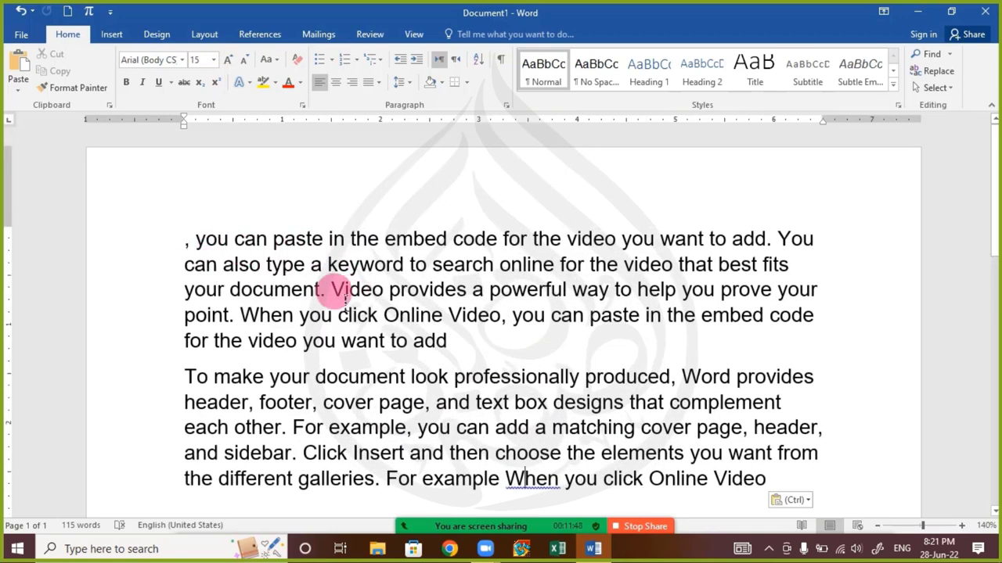
drag(330, 291, 616, 308)
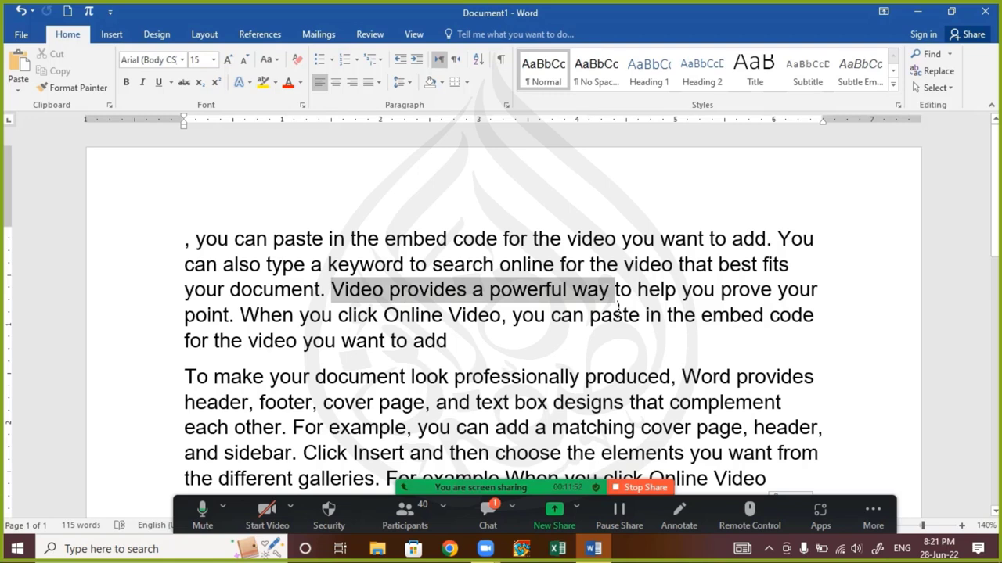
drag(618, 309, 616, 307)
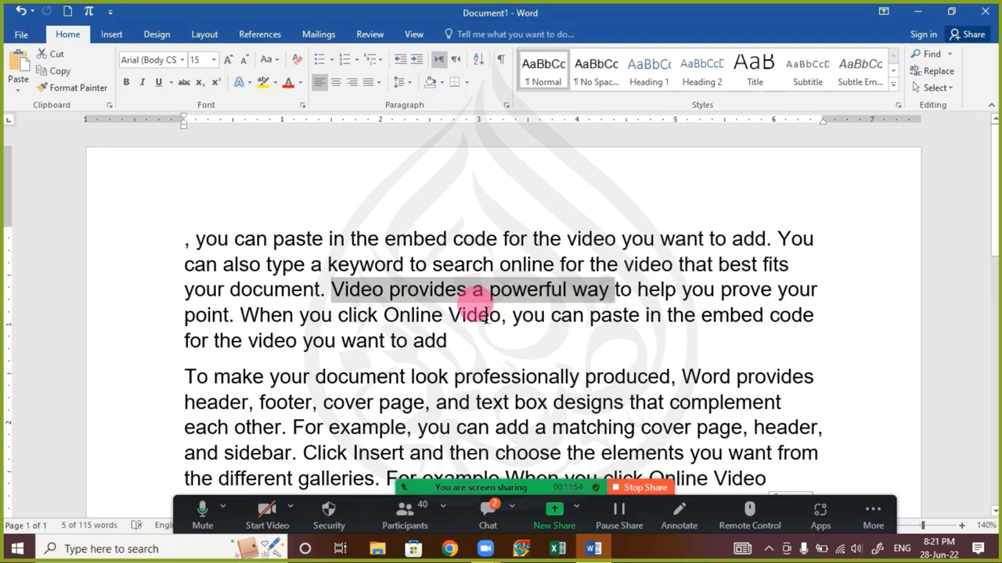
click(488, 512)
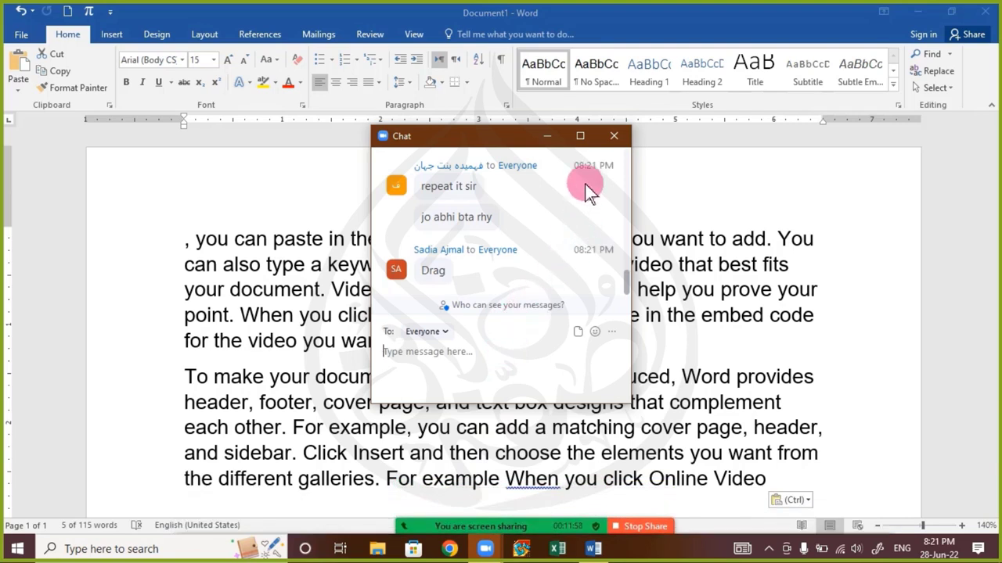
click(615, 138)
click(448, 314)
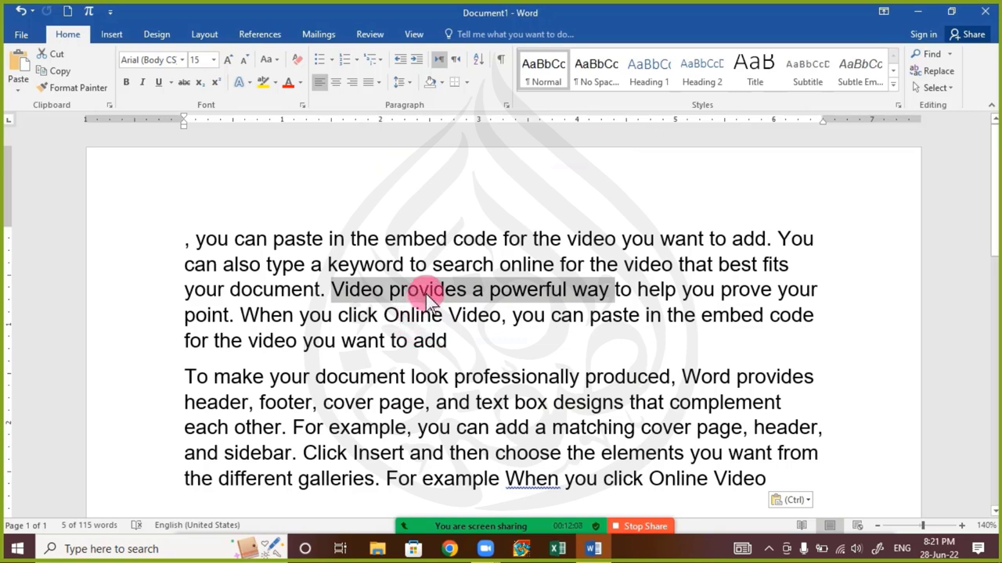
click(427, 288)
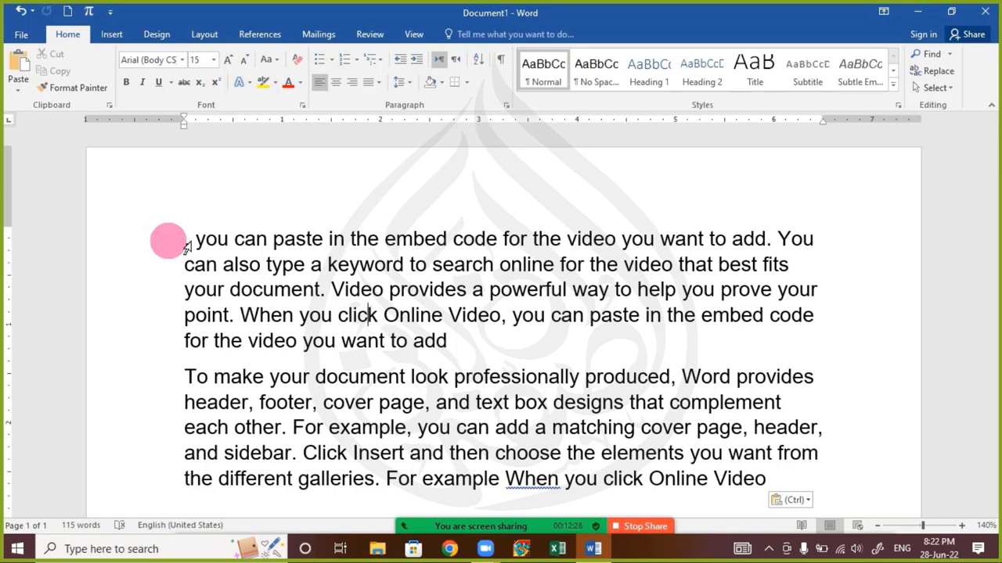
click(327, 264)
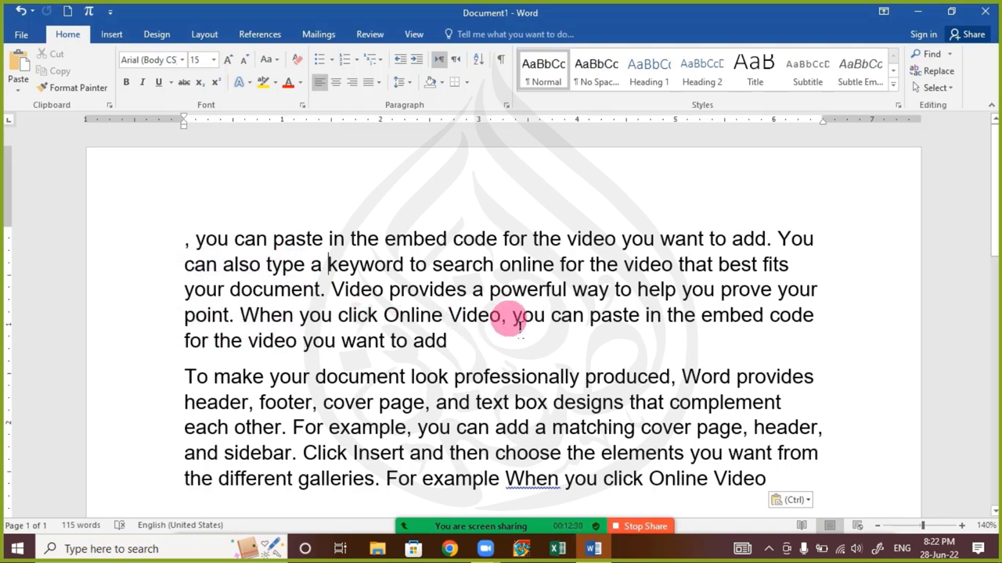
drag(513, 316, 640, 316)
drag(727, 321, 824, 324)
key(ctrl+c)
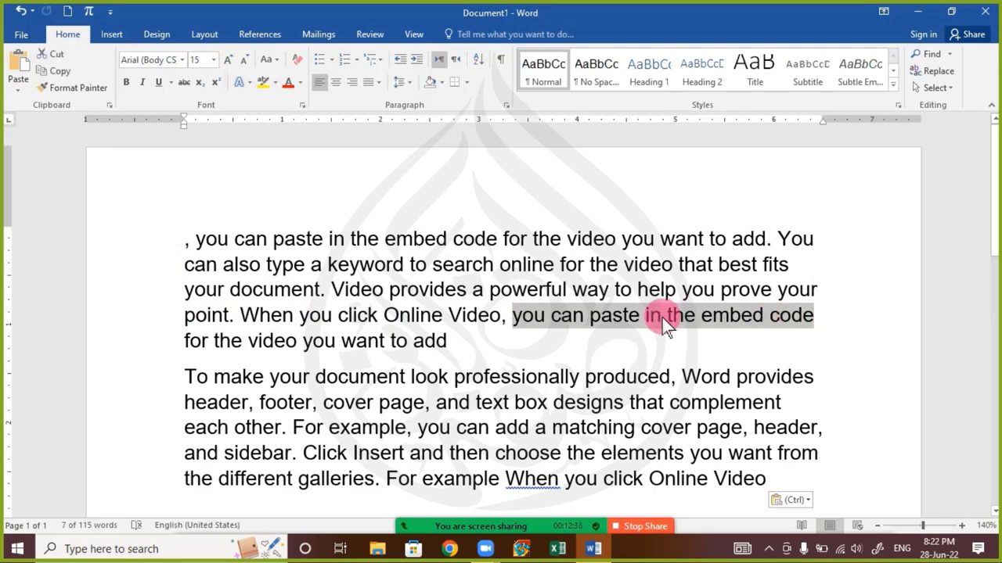
Cut 'you can paste in the embed code' and paste it before 'you can add', keeping source formatting
right_click(528, 317)
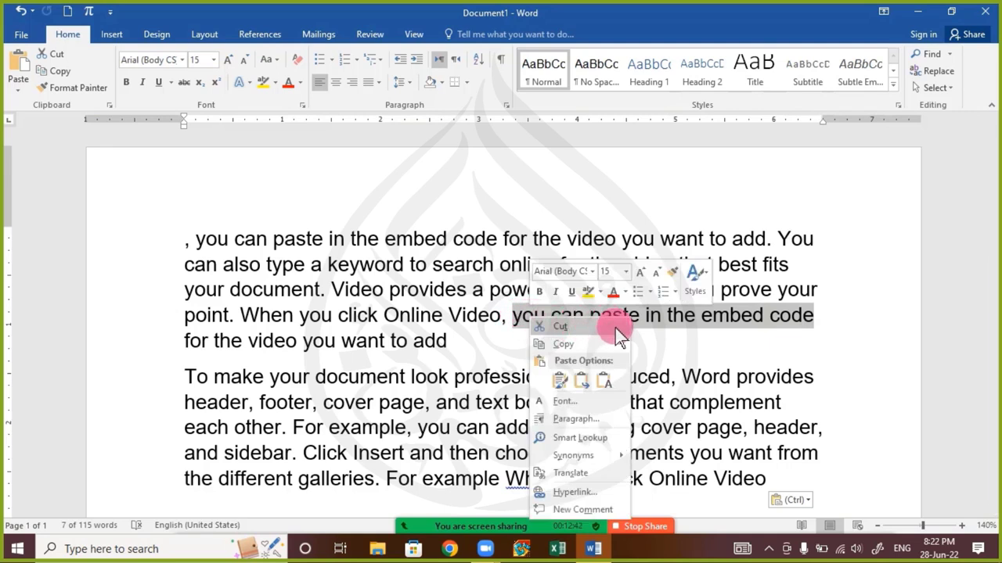
click(616, 329)
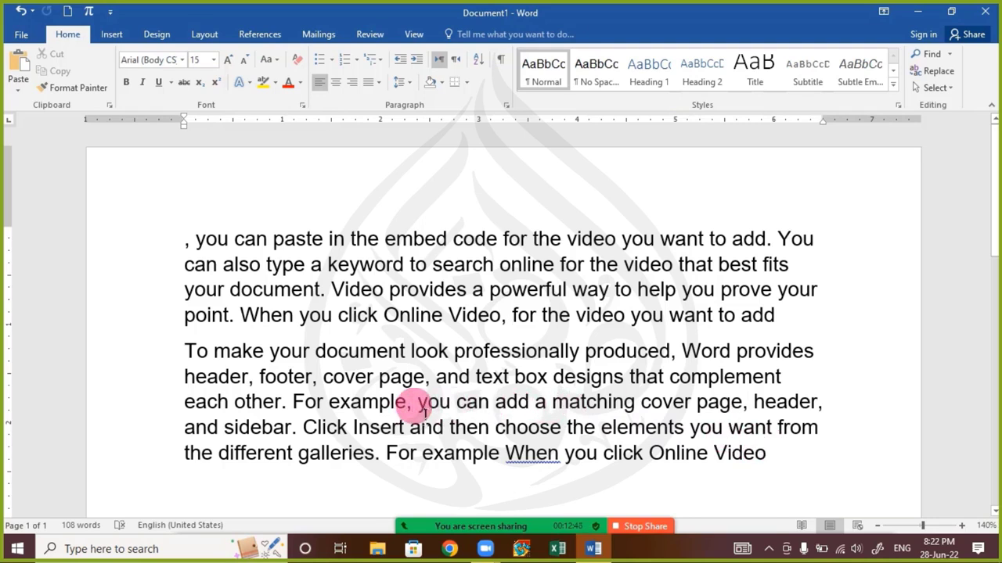
right_click(415, 404)
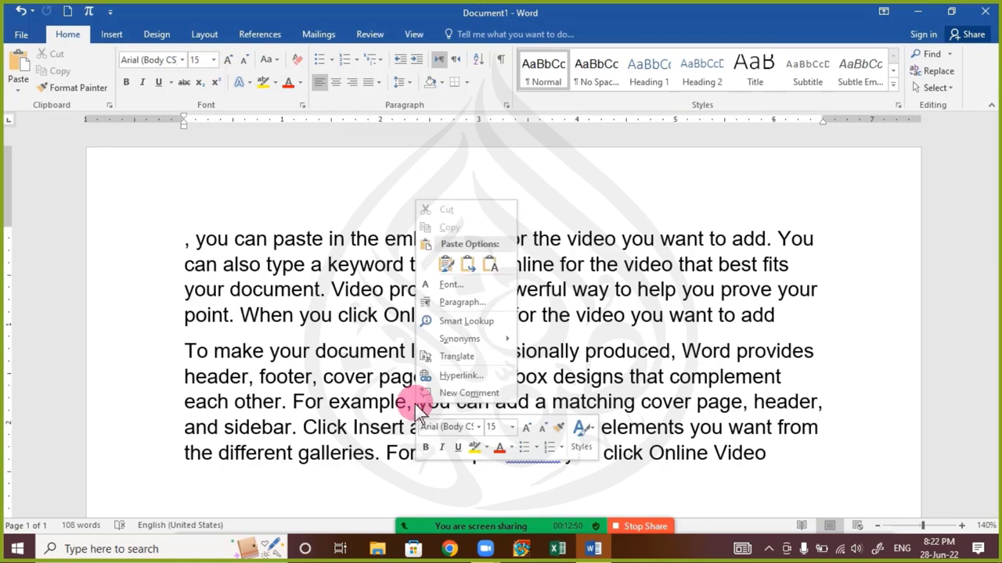
click(447, 266)
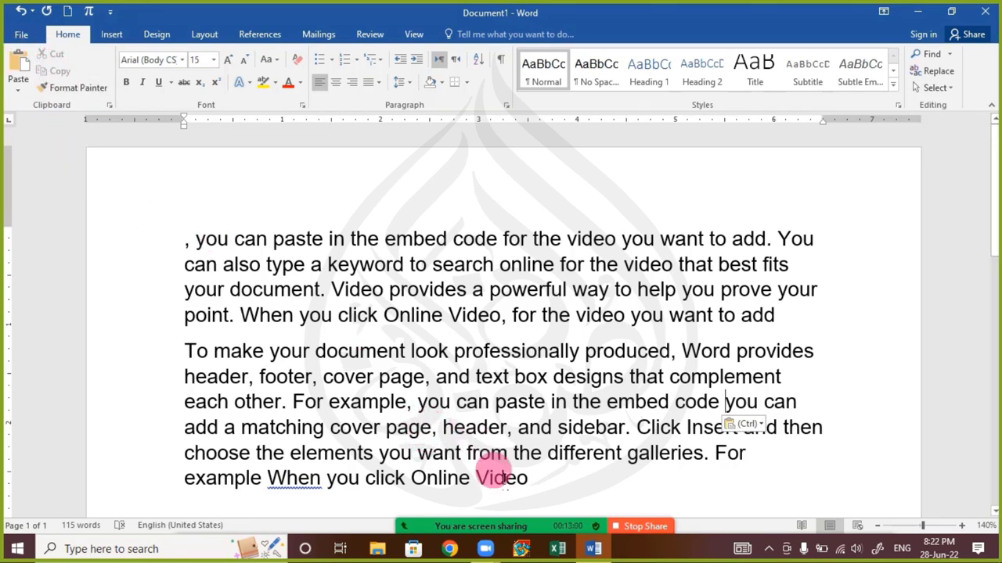
Copy 'To make your document look professionally produced,' from the start of the second paragraph
click(327, 352)
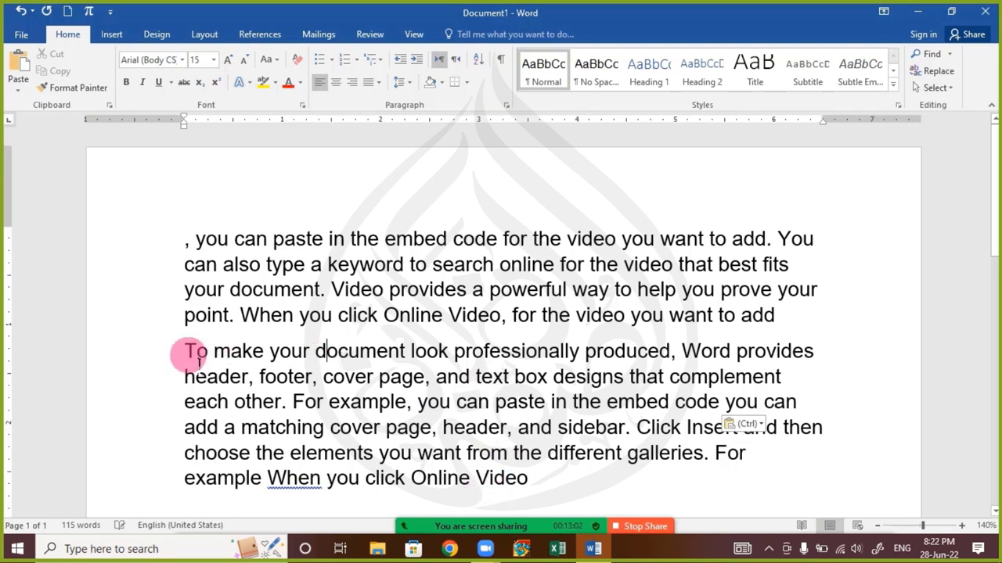
drag(192, 354, 681, 352)
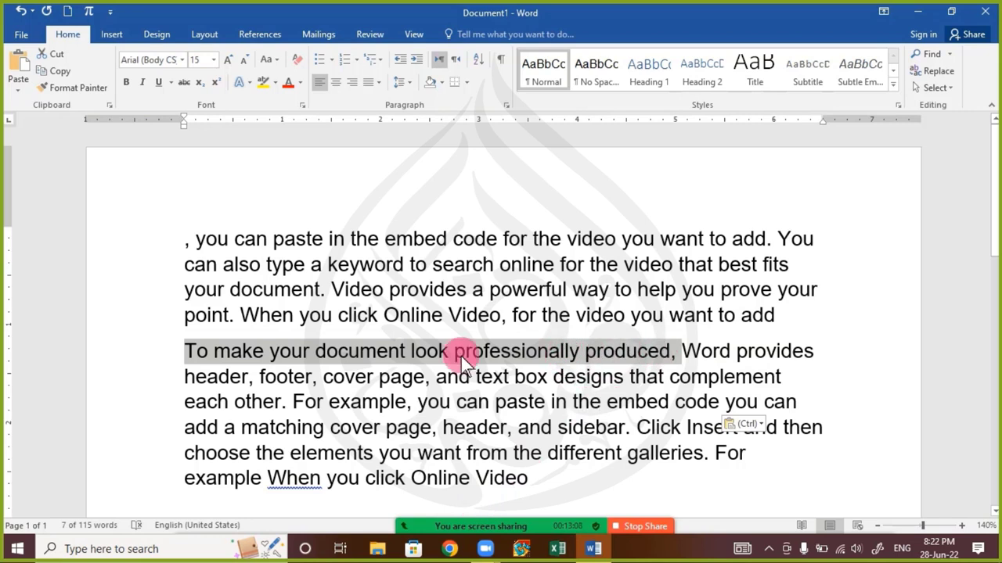
right_click(422, 350)
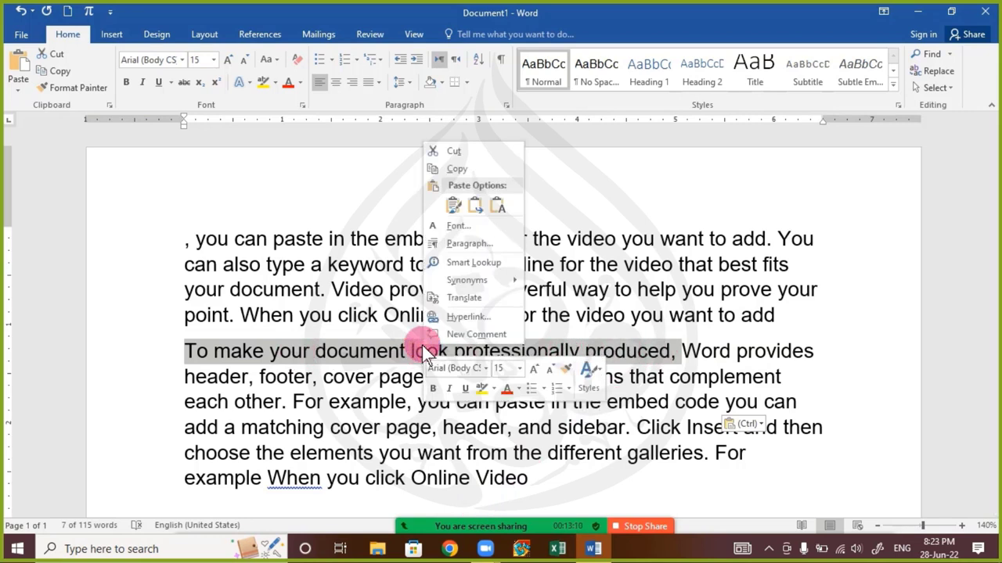
click(479, 171)
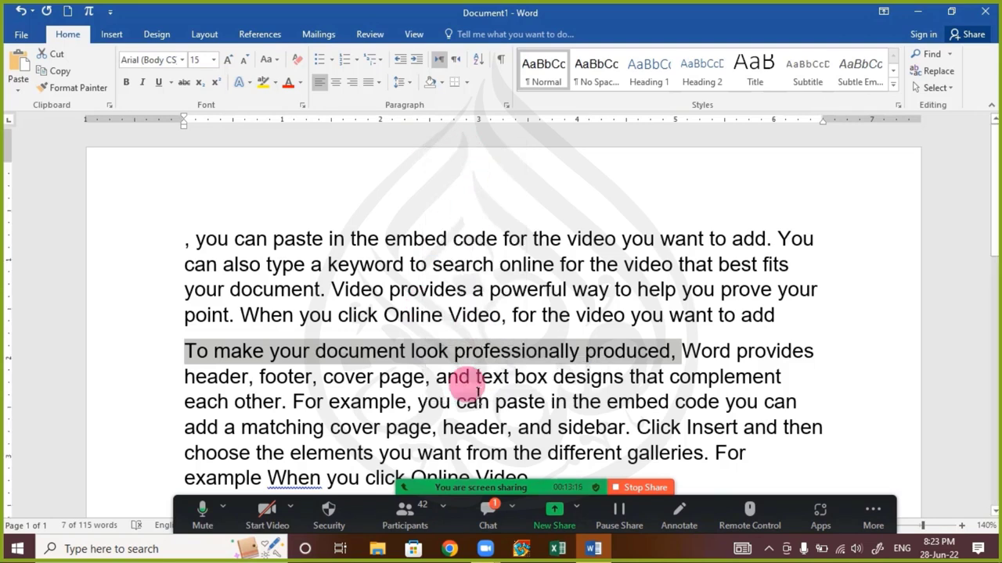
Paste the phrase after 'Online Video' at the end of the last paragraph, then open the meeting chat
scroll(602, 363, down, 3)
click(541, 288)
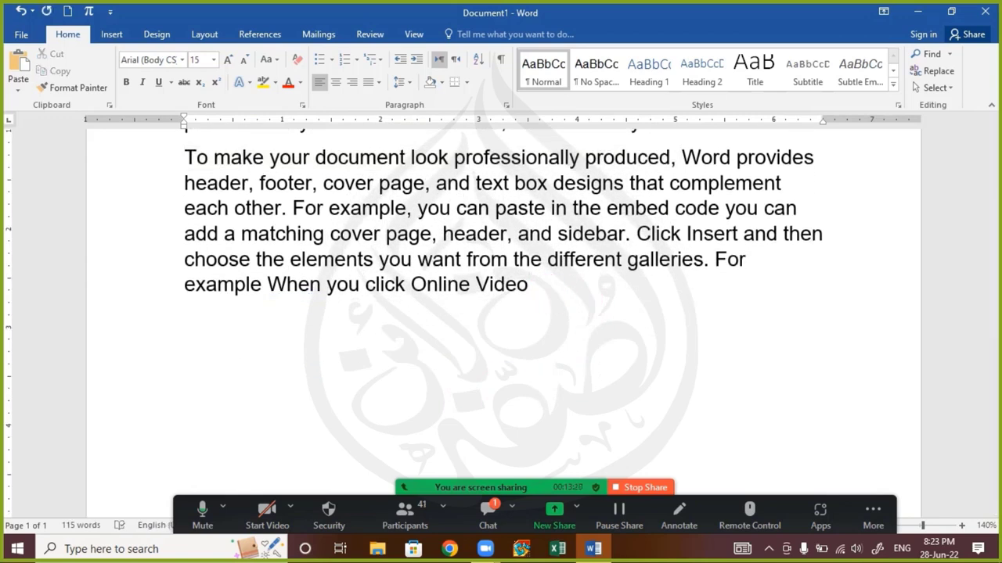
right_click(548, 291)
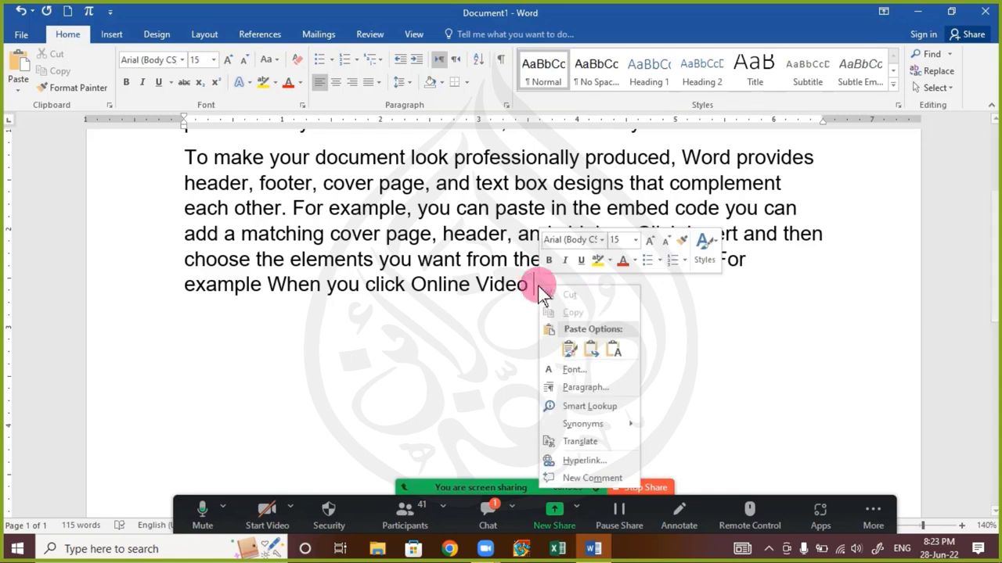
click(572, 353)
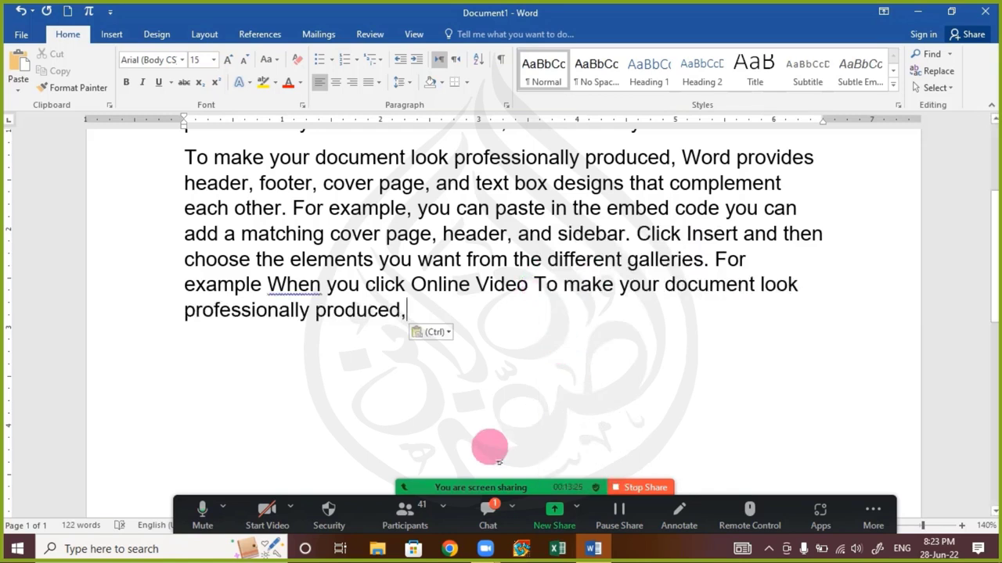
click(481, 525)
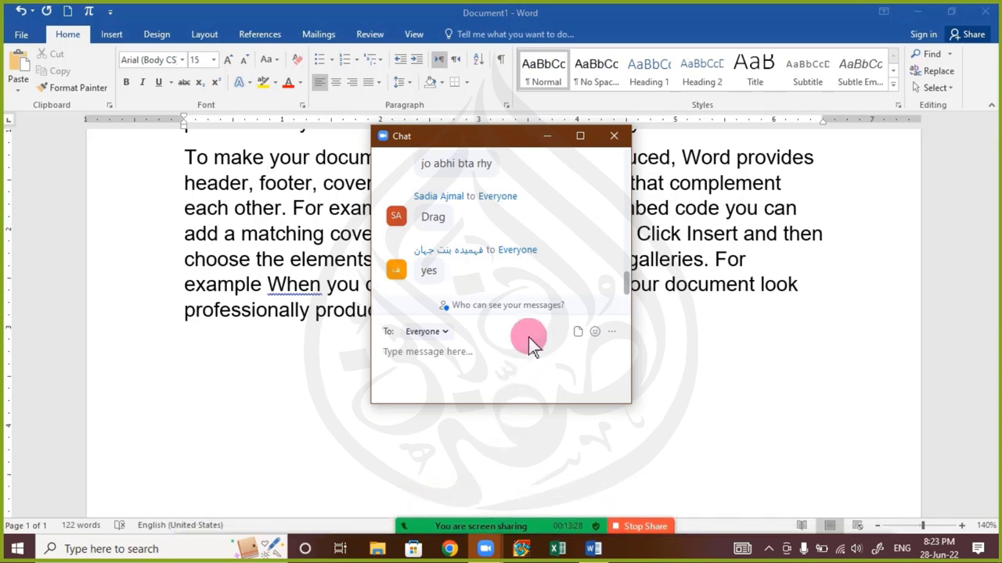
Close and reopen the meeting chat, maximize it to scroll the latest messages, then close it
click(612, 139)
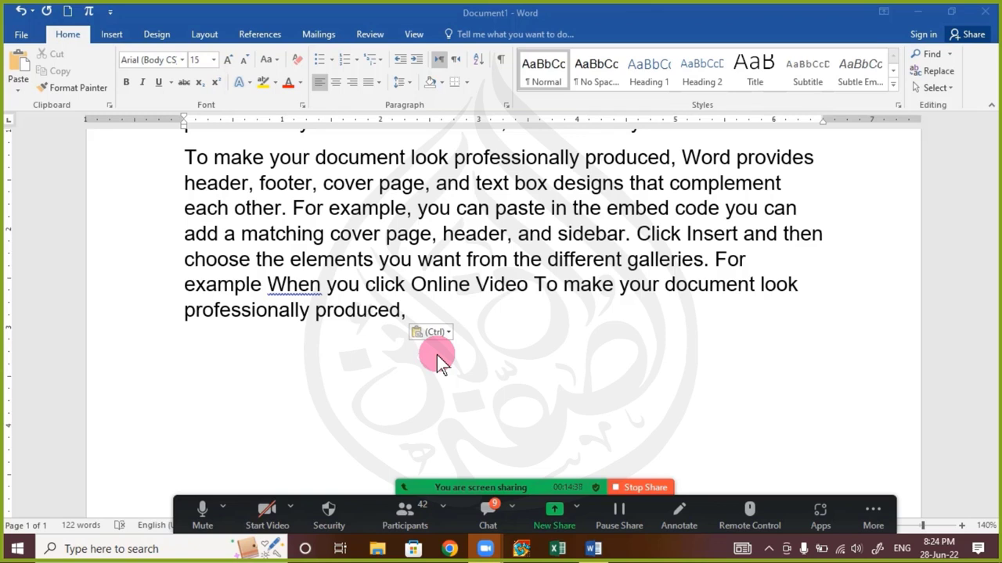
click(486, 513)
click(580, 136)
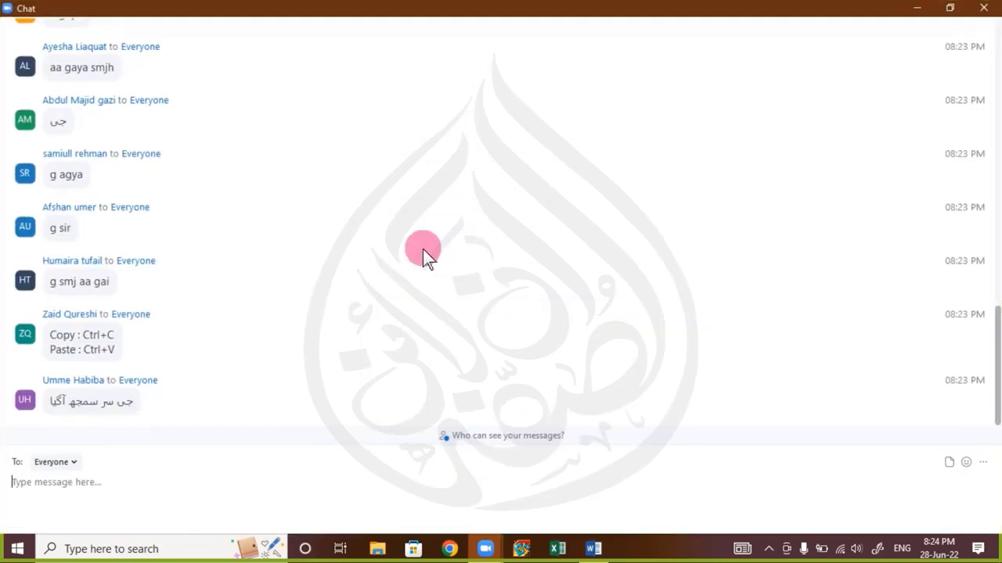
scroll(139, 288, up, 2)
scroll(138, 281, down, 2)
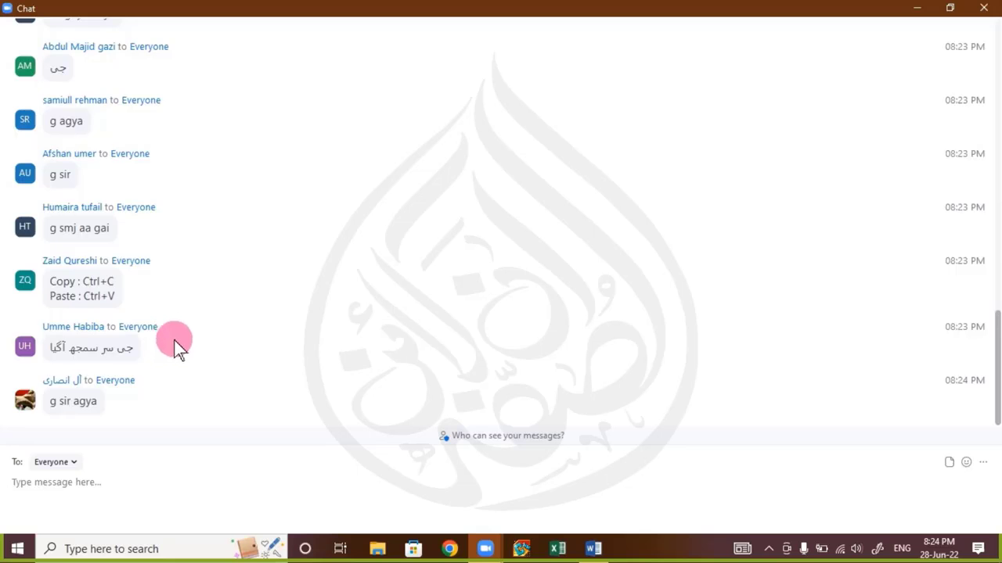
click(984, 7)
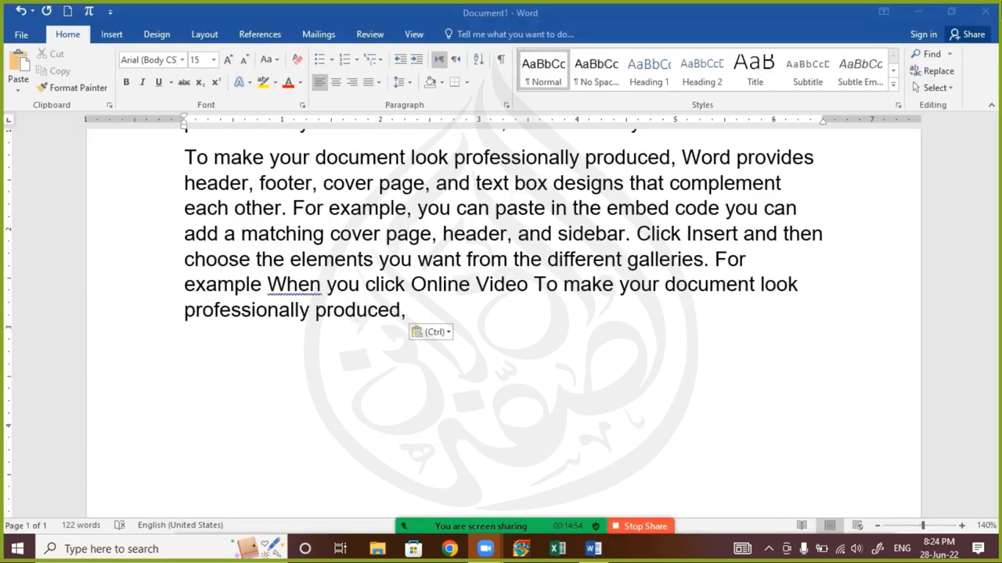
Select both paragraphs, from the document start through 'professionally produced,'
drag(184, 157, 545, 329)
scroll(264, 421, up, 3)
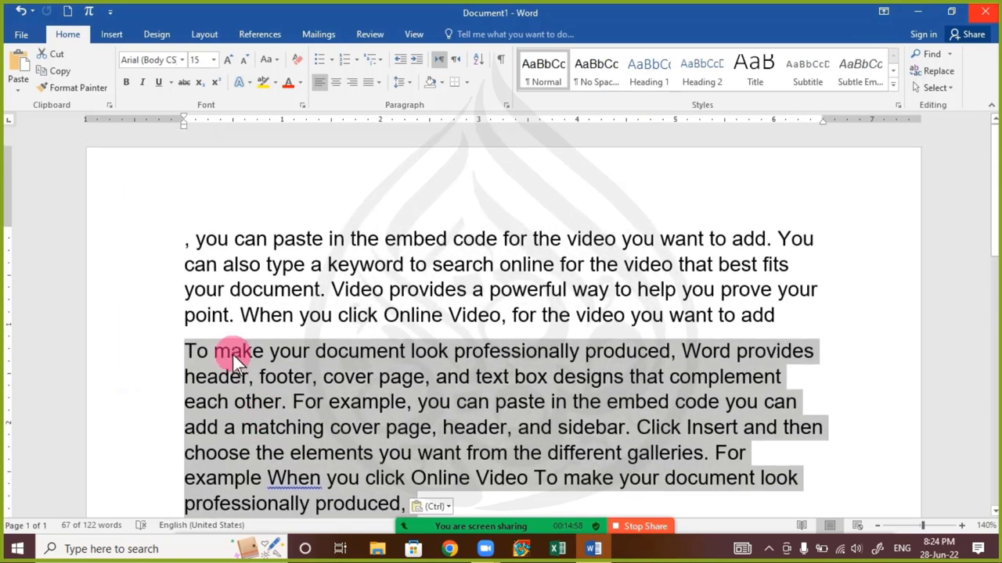
drag(190, 237, 538, 518)
drag(420, 399, 395, 432)
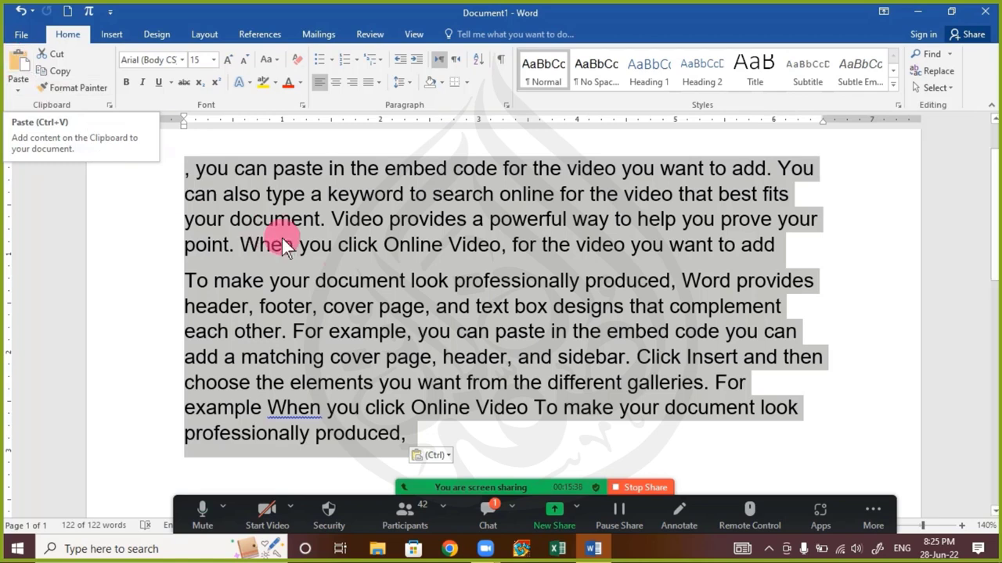
Replace all the text with one sample paragraph generated by =rand(1)
click(353, 244)
drag(438, 441, 143, 139)
text(=)
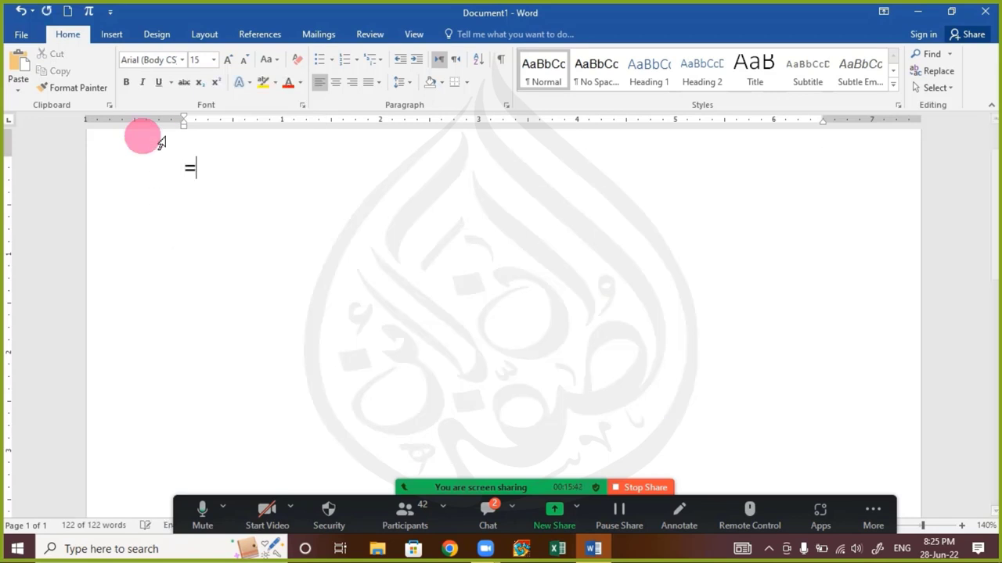
text(rand(1))
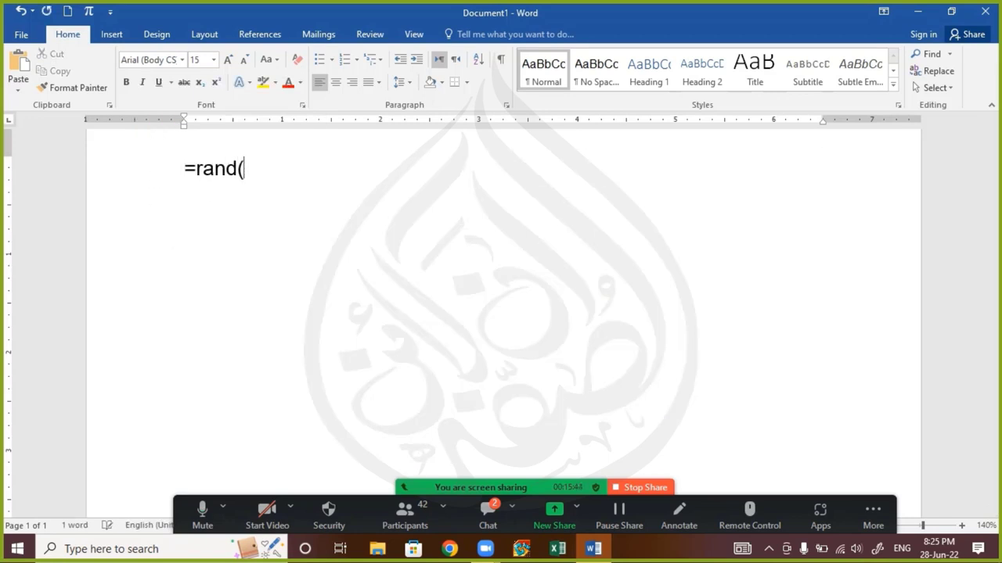
key(Left)
text(1)
key(Right)
key(Return)
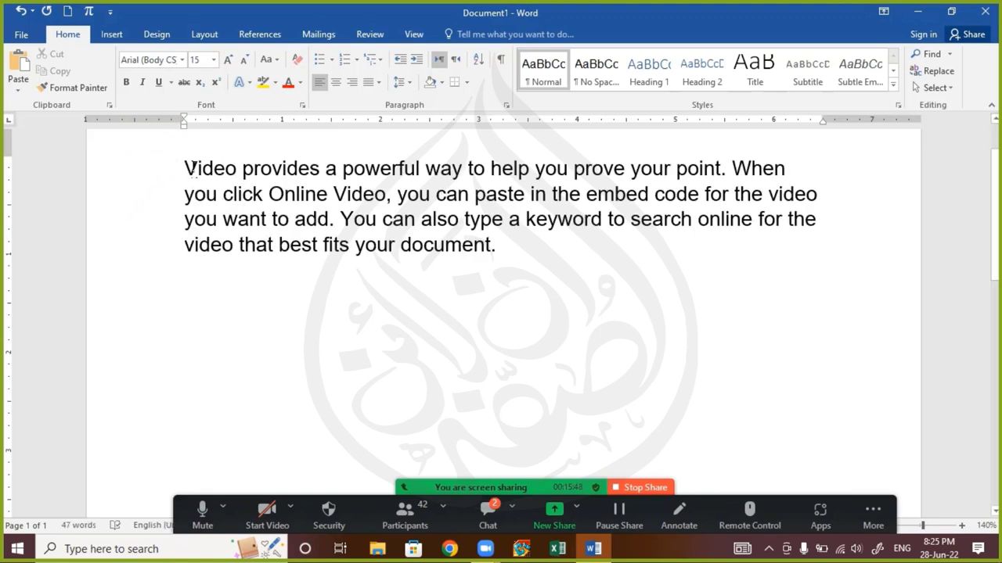
Make the paragraph's first sentence purple, underlined Monotype Corsiva
drag(179, 183, 718, 168)
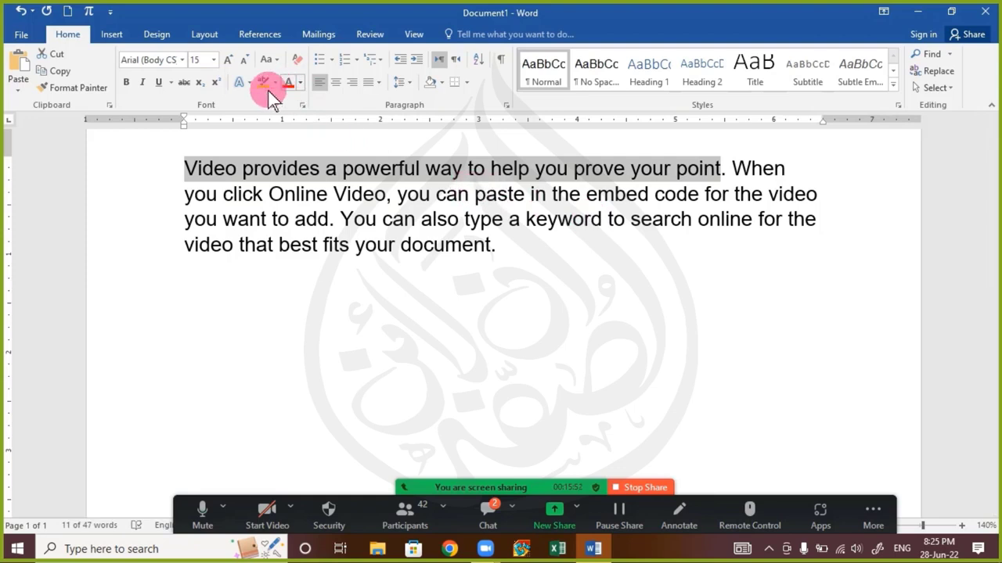
click(176, 60)
click(185, 61)
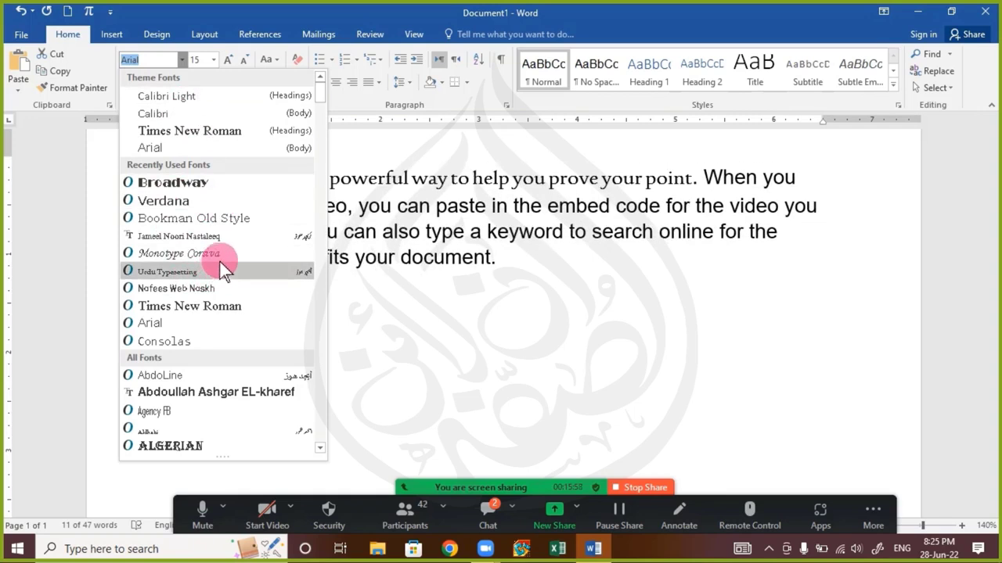
click(200, 253)
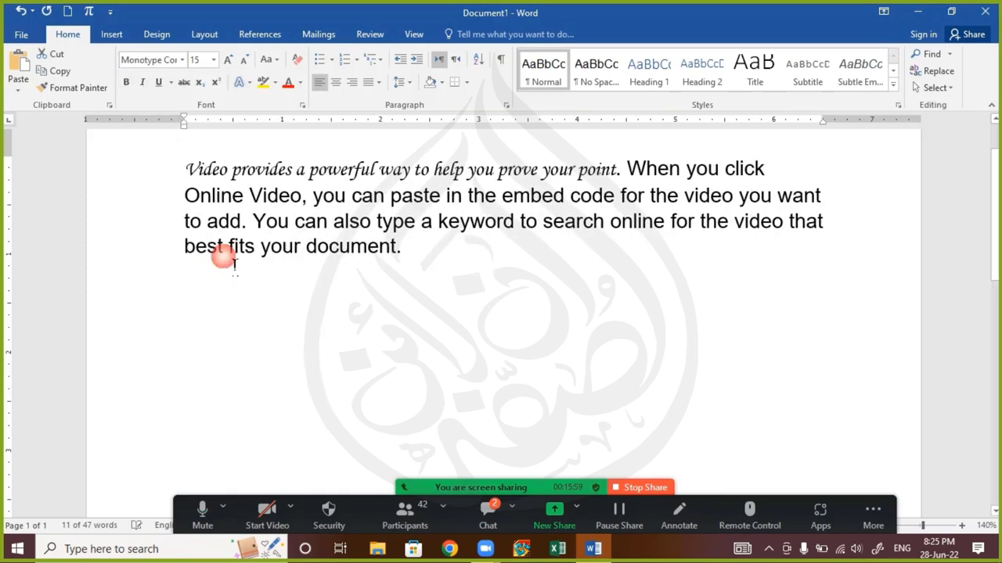
click(301, 82)
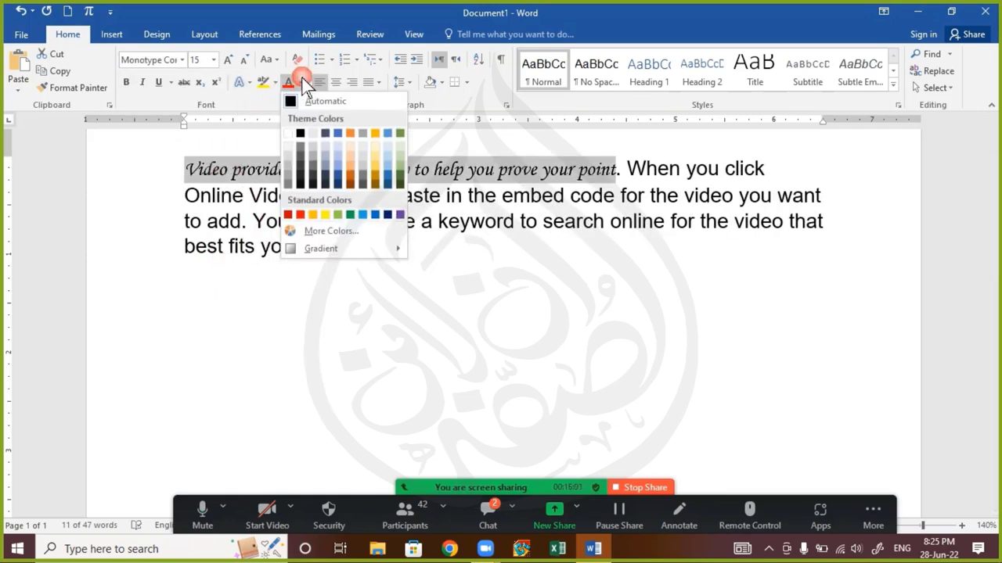
click(407, 225)
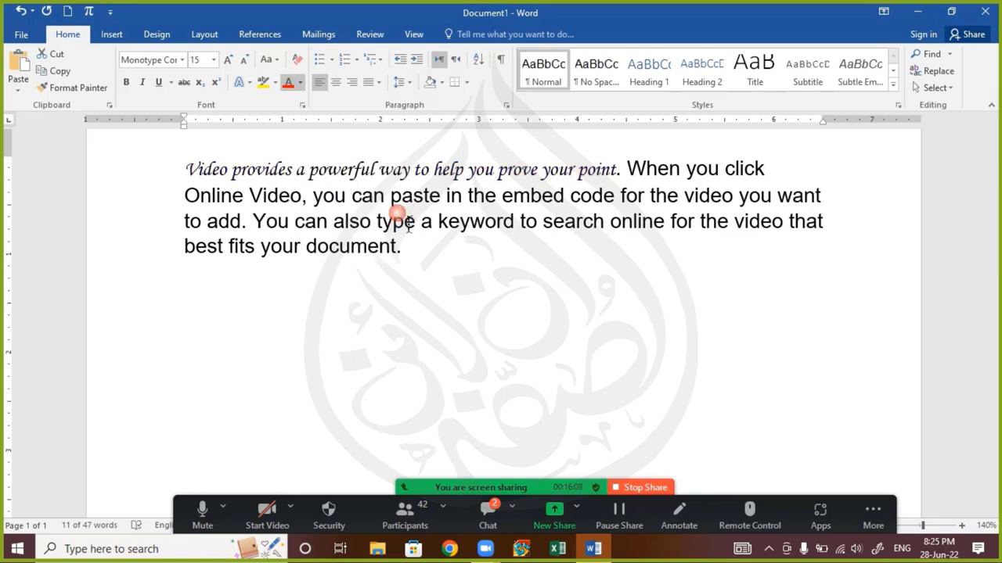
ctrl+click(310, 181)
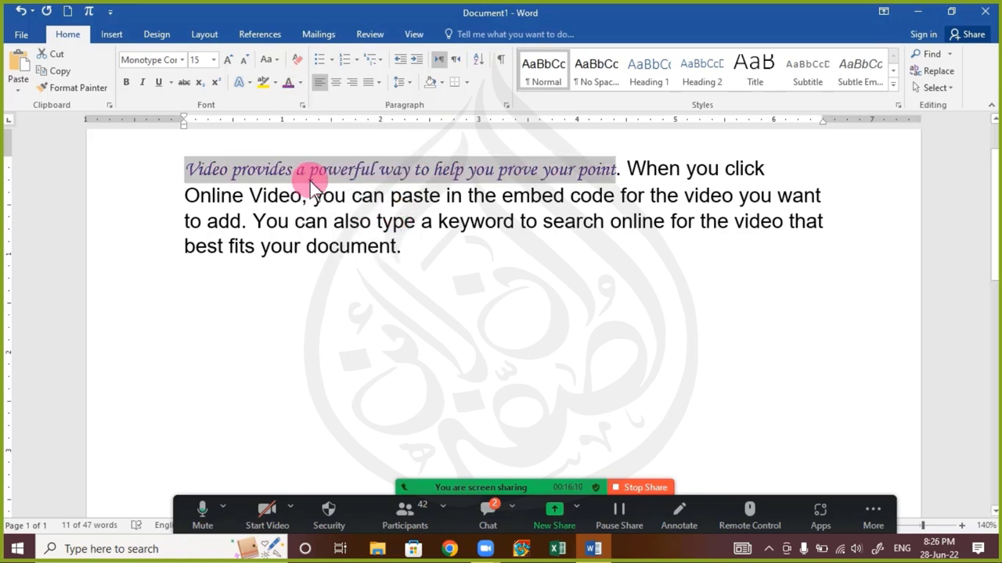
key(ctrl+u)
click(313, 178)
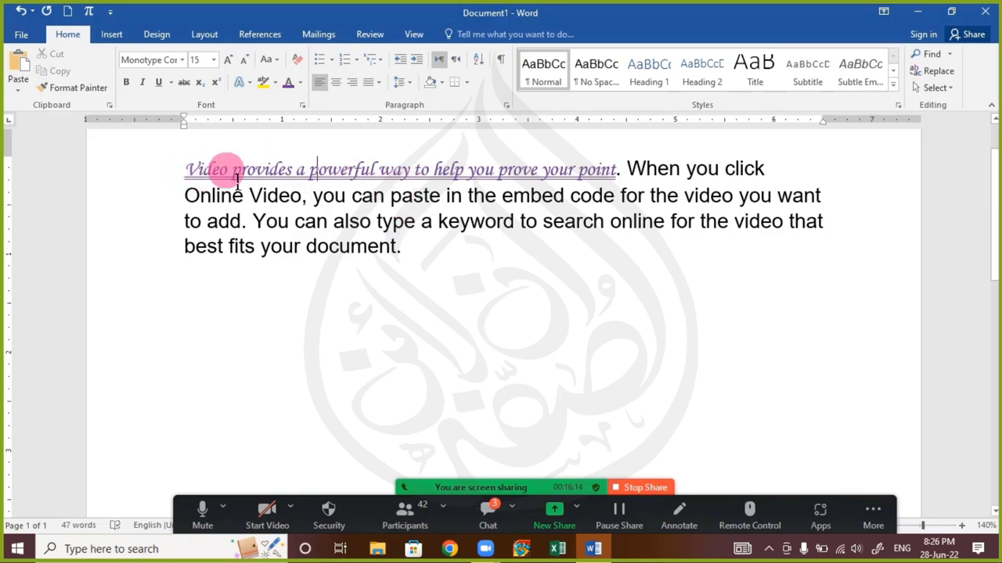
drag(188, 170, 618, 180)
key(ctrl+c)
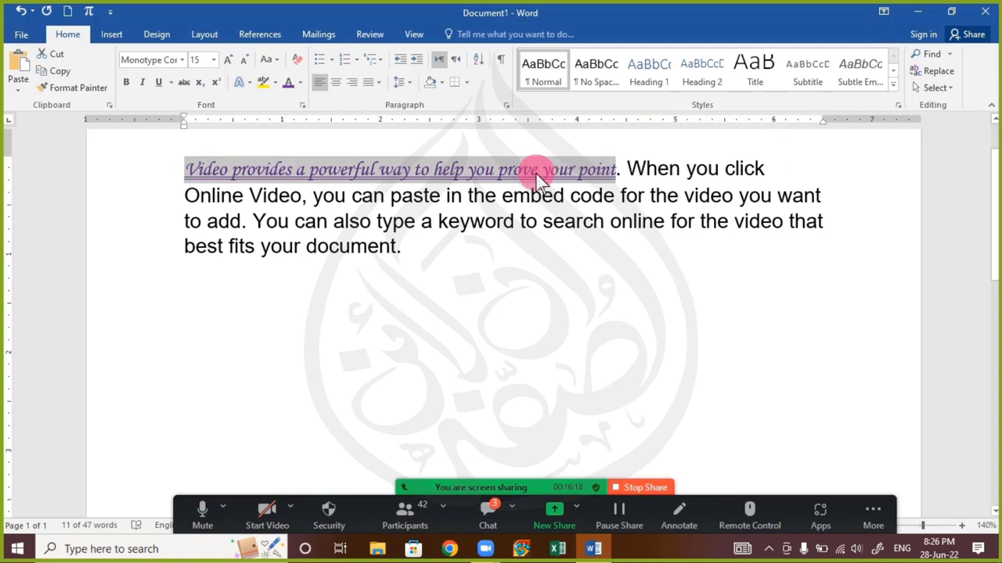
Copy the purple underlined sentence 'Video provides a powerful way to help you prove your point' and paste it after 'document.'
right_click(528, 178)
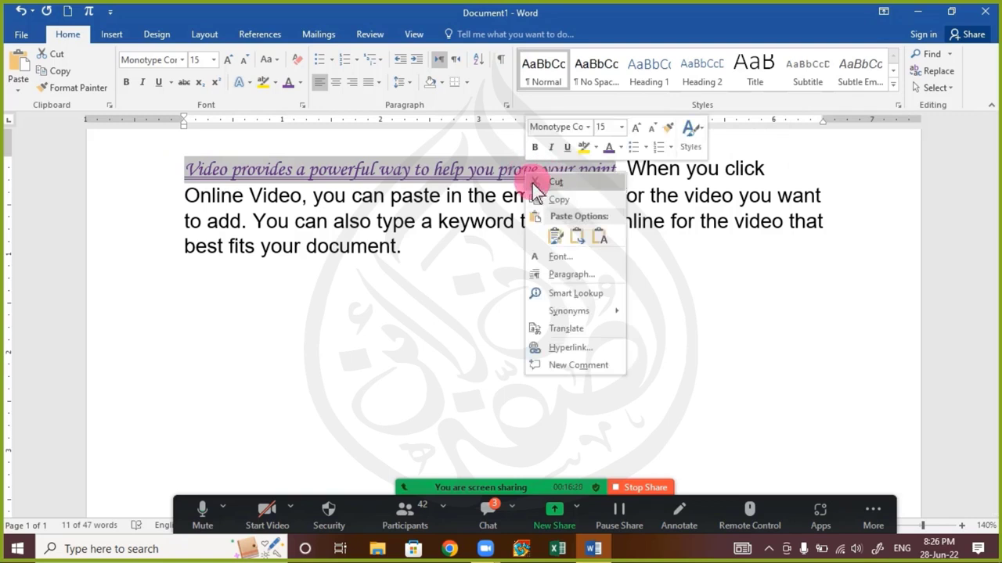
click(555, 199)
click(407, 249)
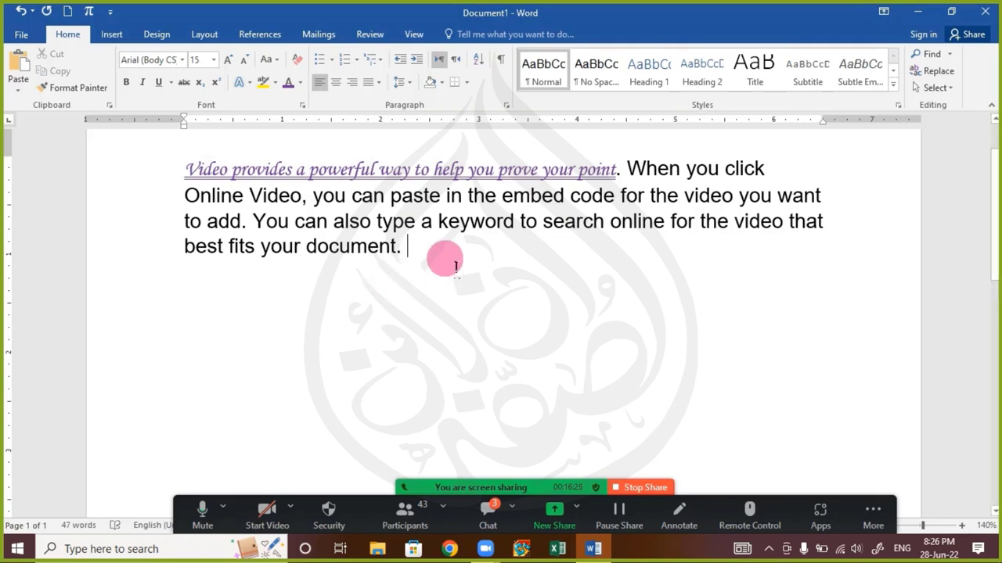
key(ctrl+v)
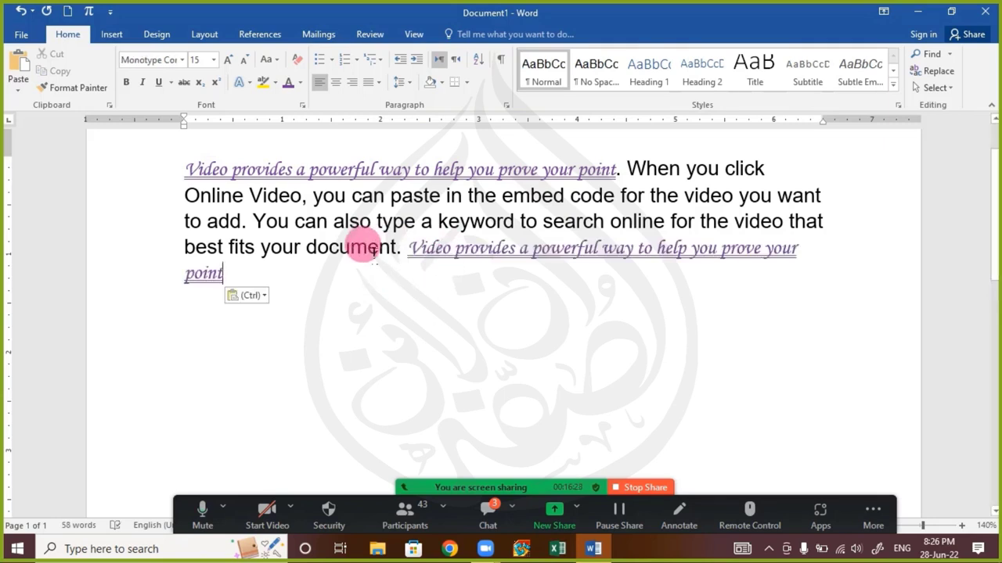
click(260, 296)
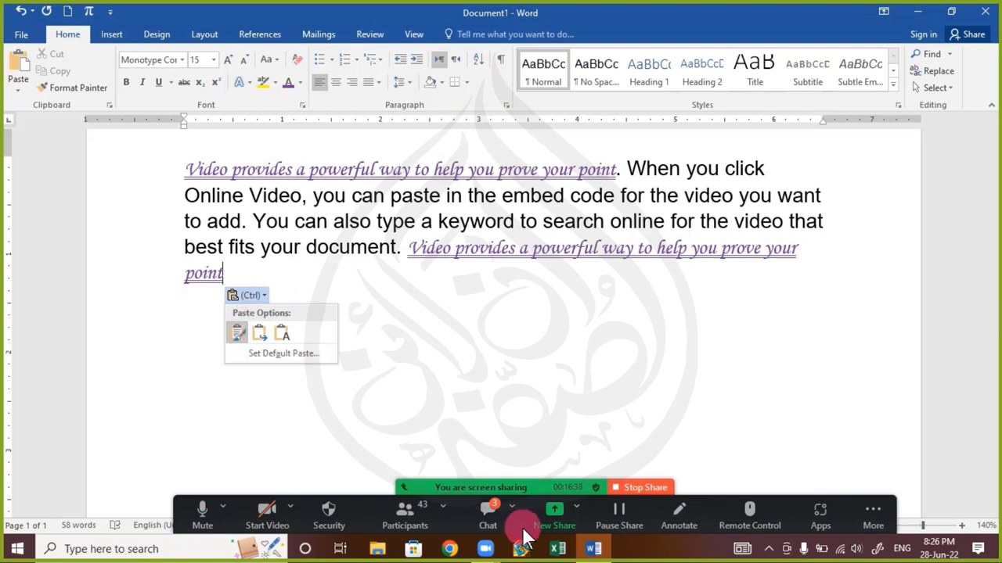
Send '=rand(3)' as a message in the Zoom meeting chat
click(474, 509)
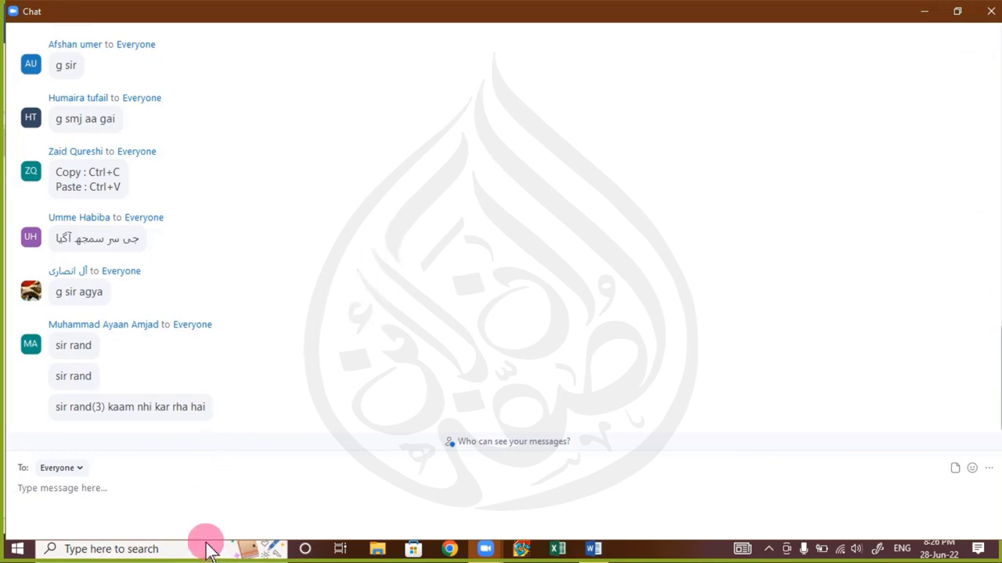
text(=ra)
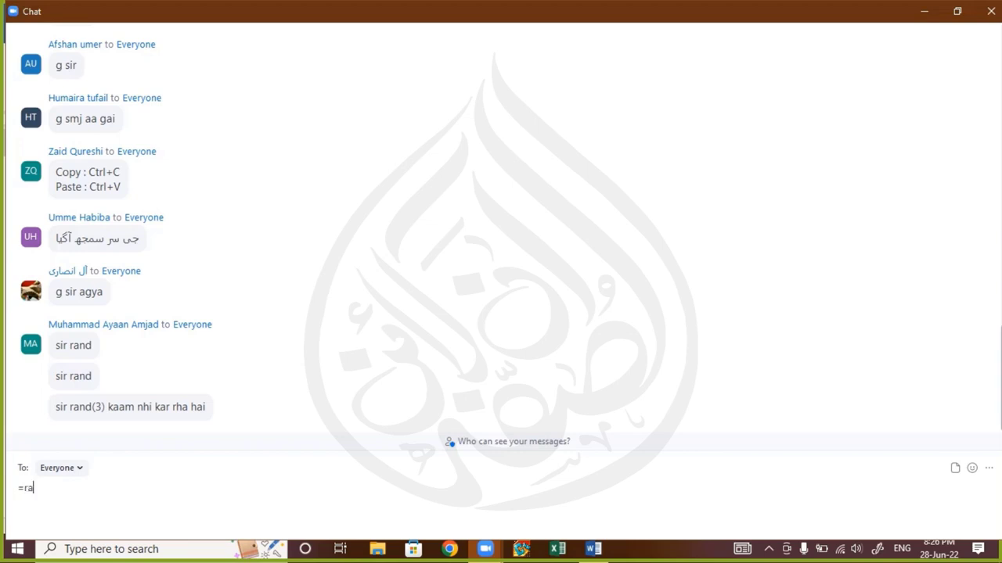
text(nd(3)
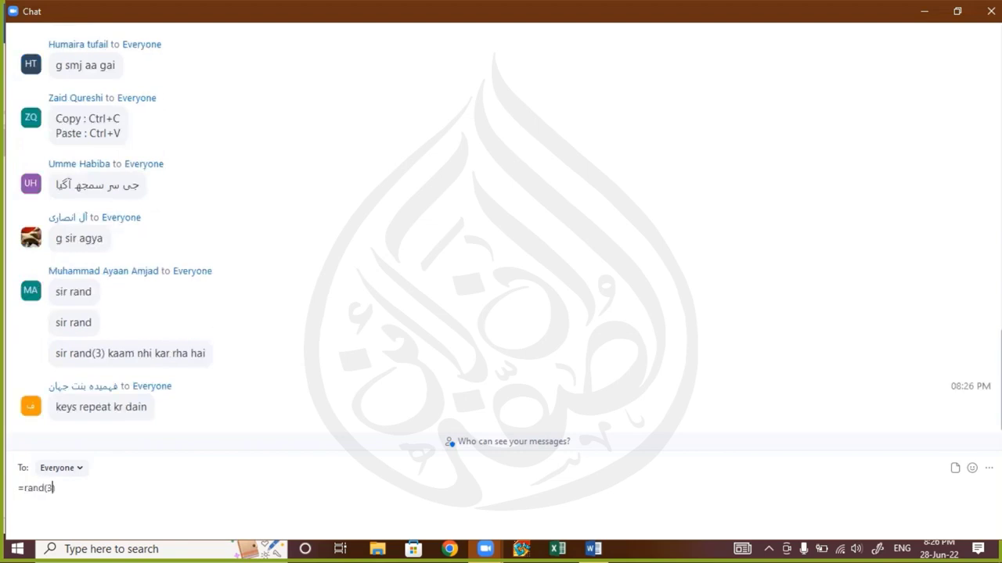
text())
key(Return)
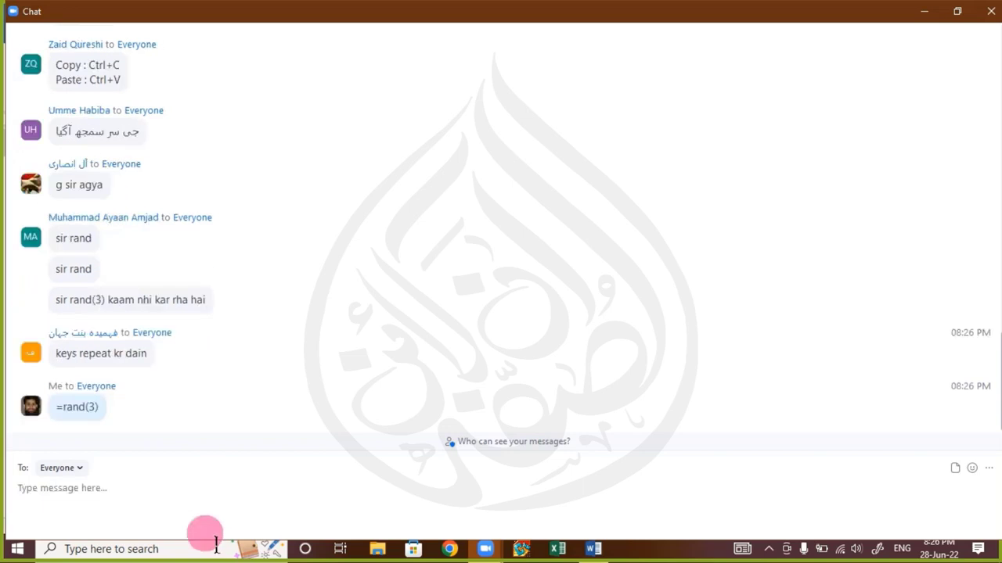
Close the Zoom chat, reopen it to read, and close it again
click(988, 14)
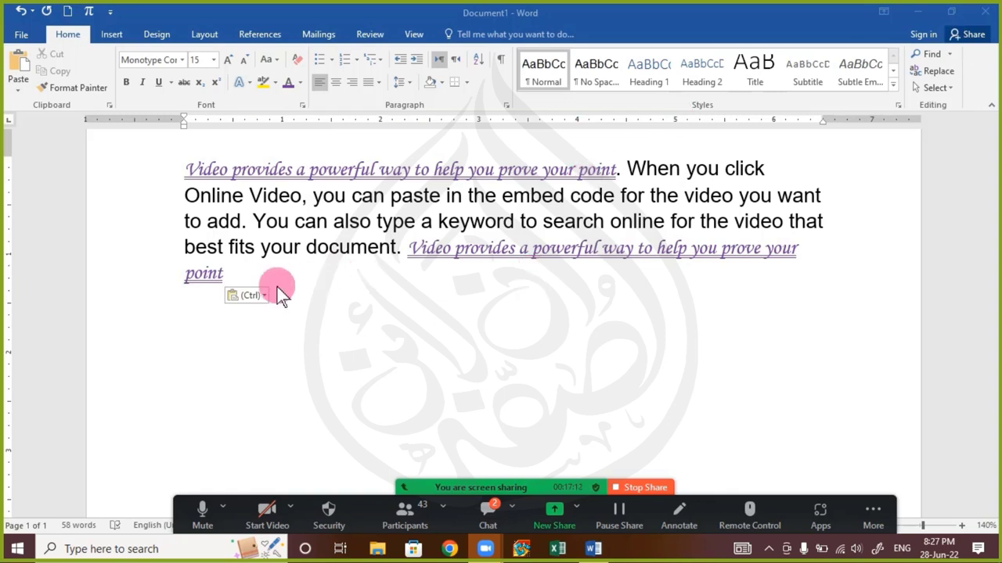
click(487, 510)
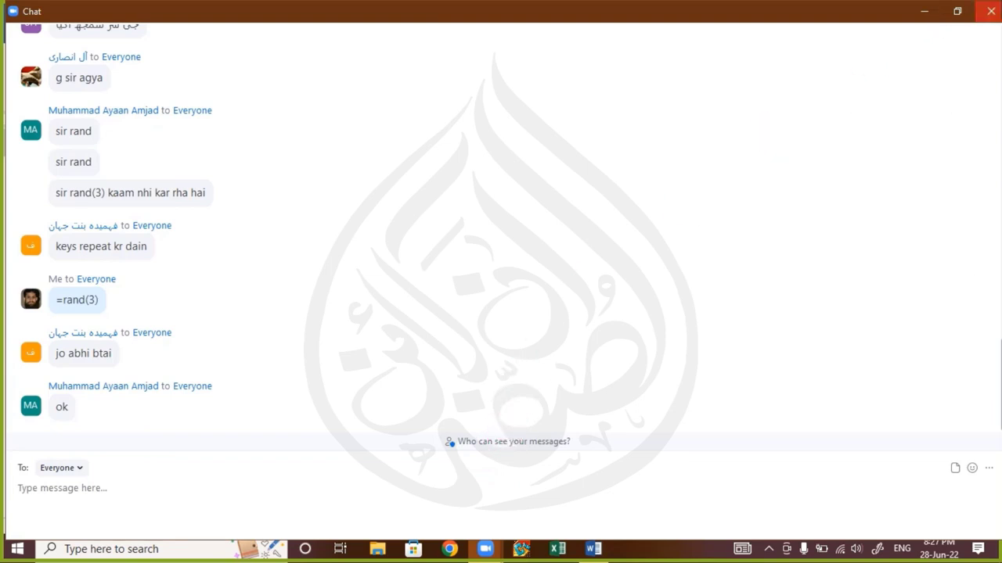
click(991, 11)
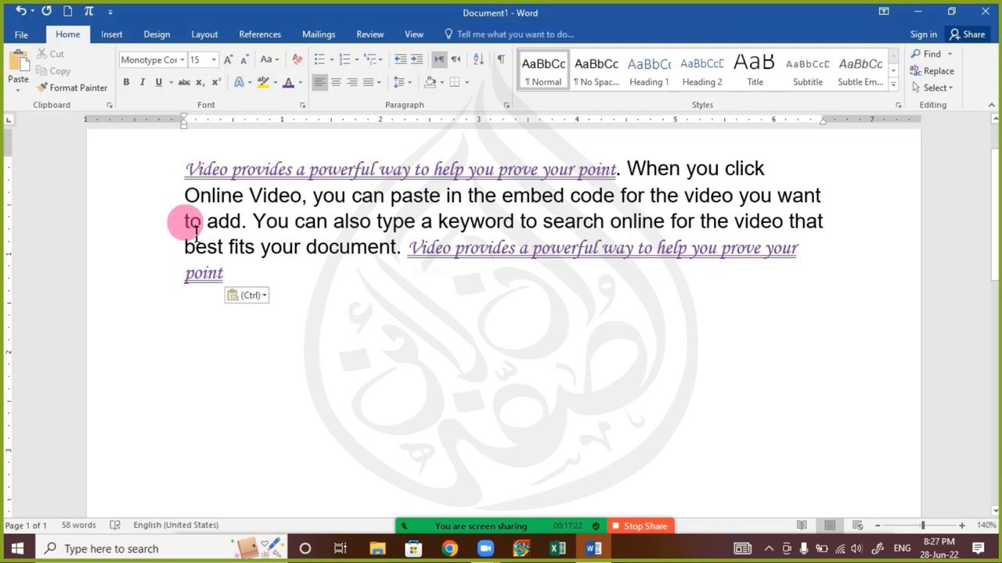
Undo the formatted paste, copy the purple script first sentence again, and paste it after 'document.'
key(ctrl+z)
drag(191, 171, 626, 167)
right_click(572, 169)
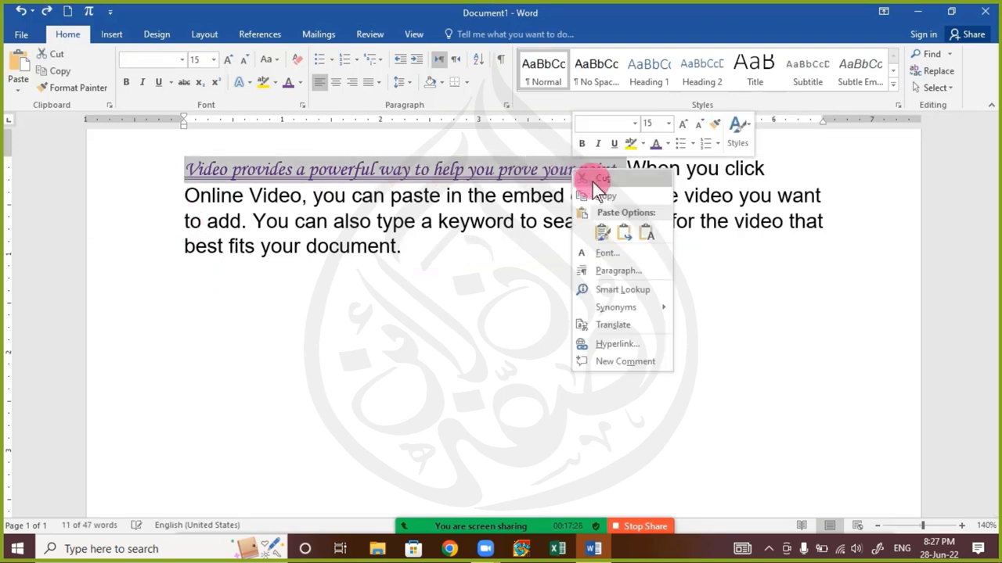
click(596, 198)
click(420, 249)
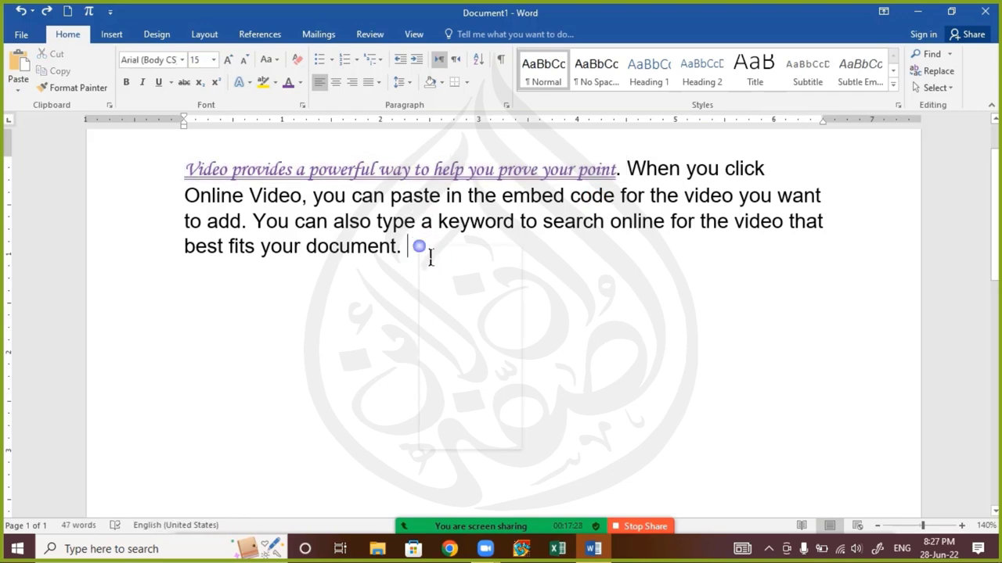
right_click(421, 247)
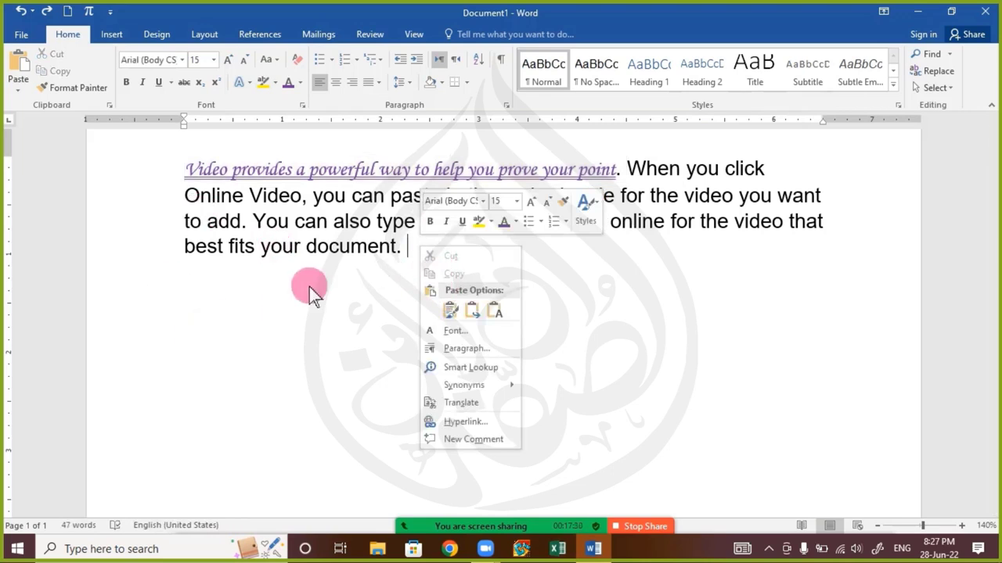
key(Escape)
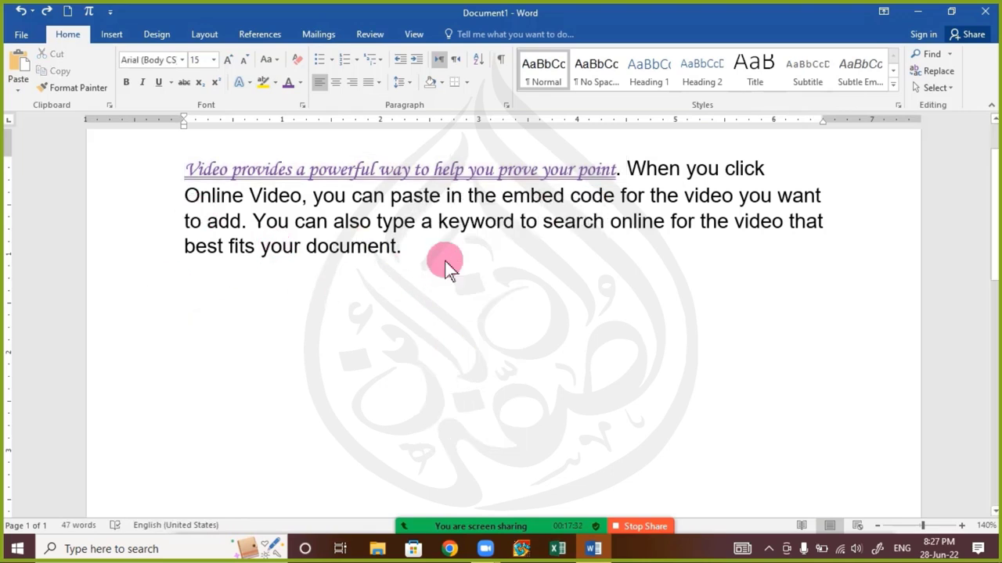
key(ctrl+v)
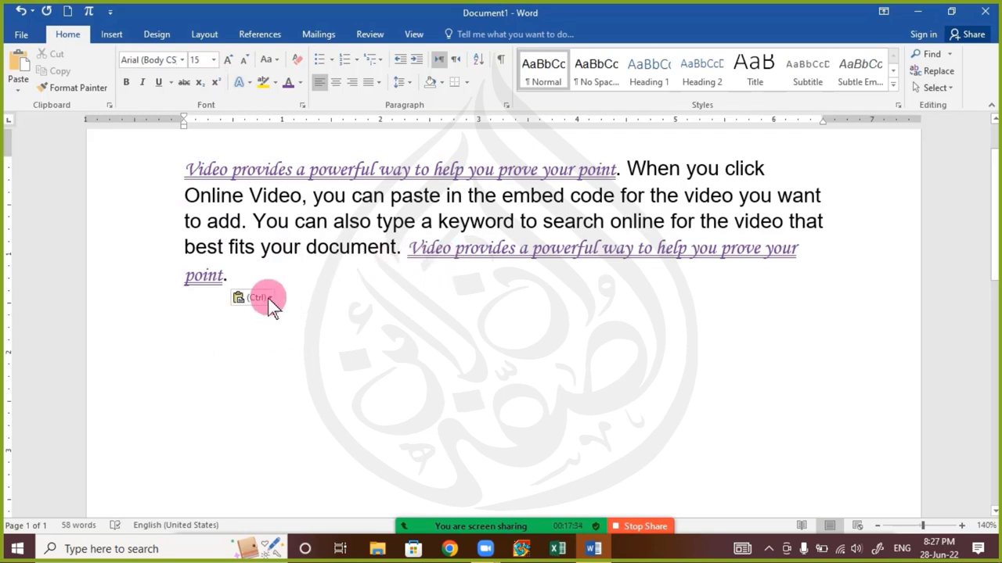
Switch the pasted sentence to Keep Text Only so it matches the body text
click(262, 299)
click(264, 300)
click(264, 299)
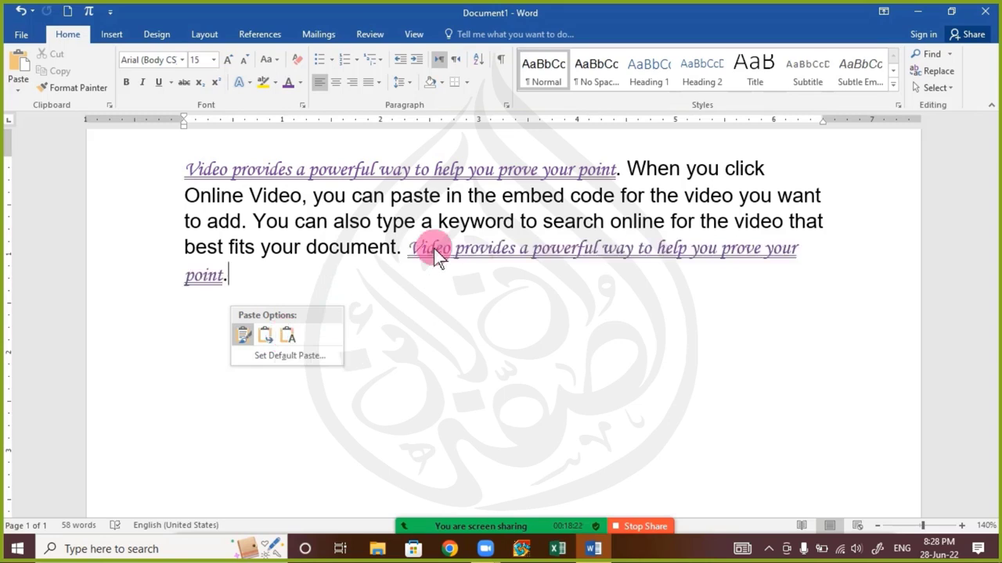
click(376, 274)
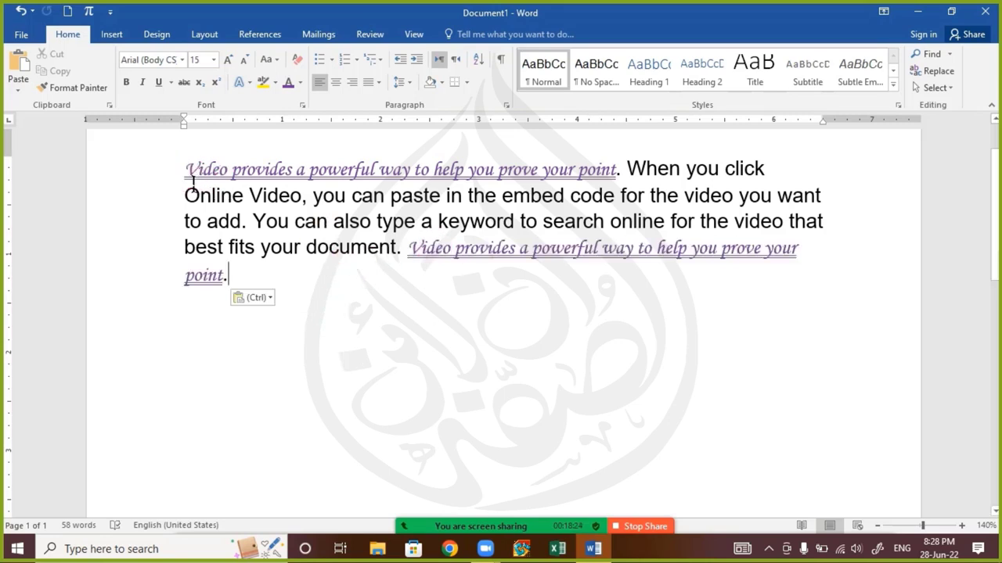
drag(186, 169, 622, 180)
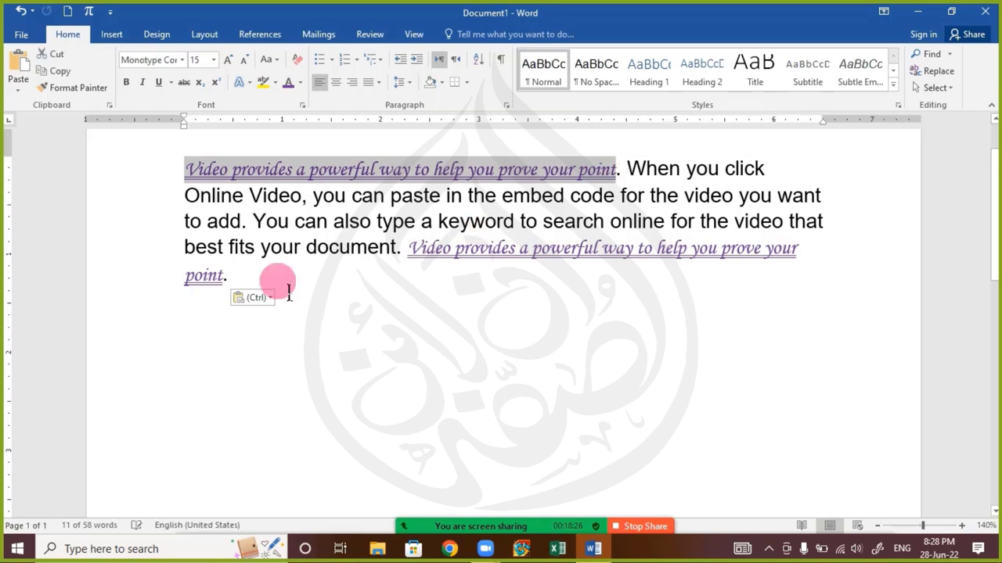
click(264, 296)
click(244, 285)
click(223, 275)
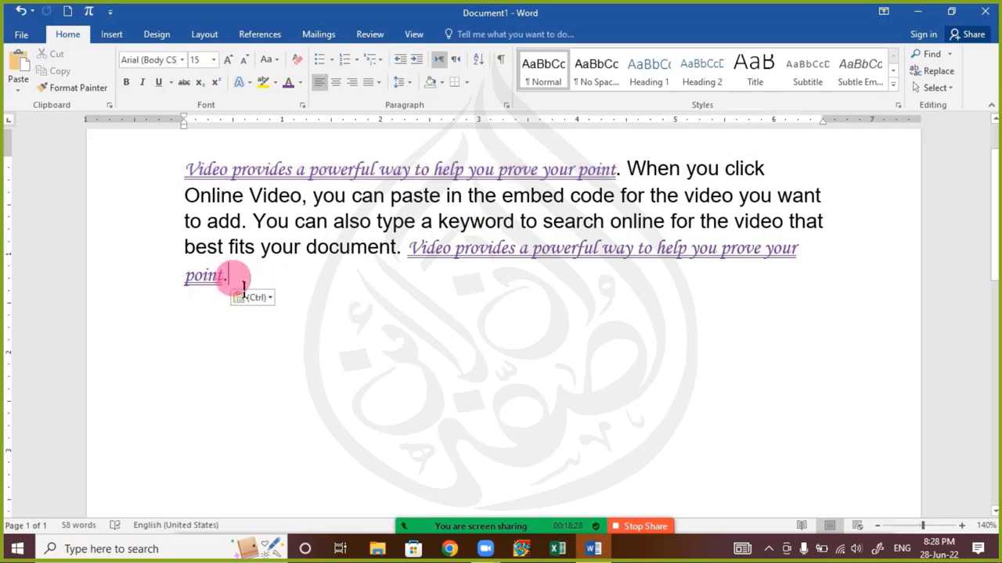
click(251, 298)
click(296, 339)
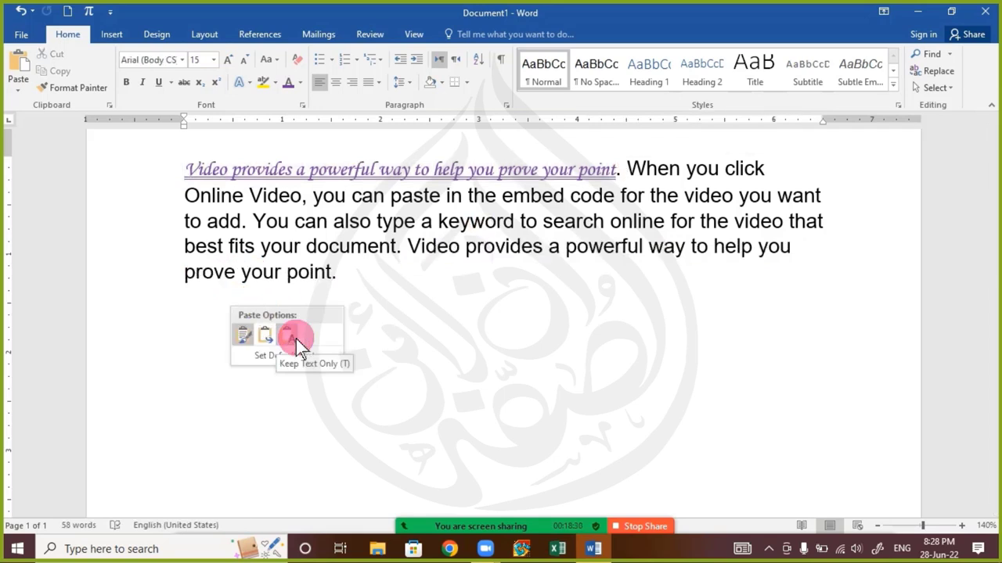
click(296, 339)
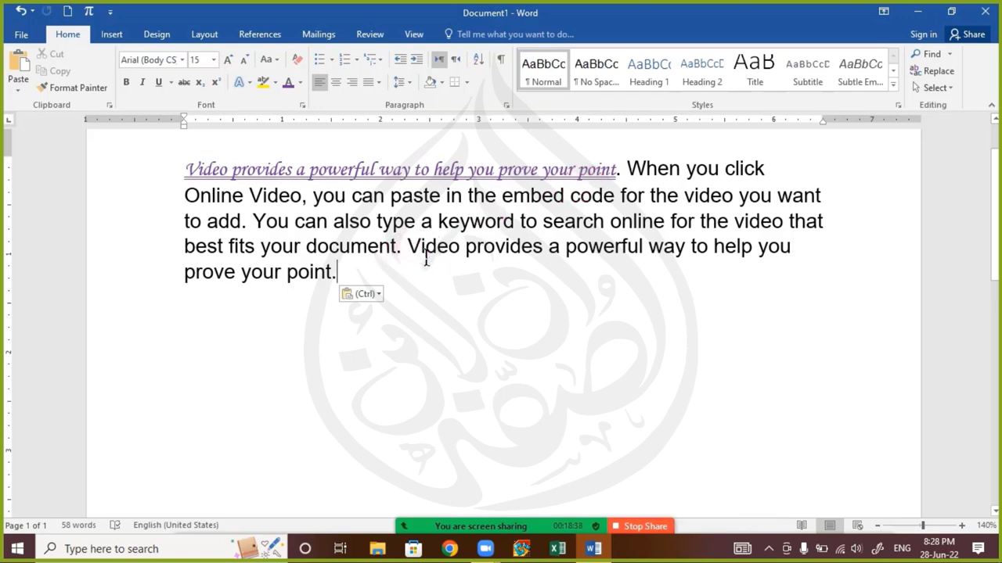
Inspect the plain pasted sentence and its Paste Options without changes, then open the Zoom chat
drag(427, 257, 414, 297)
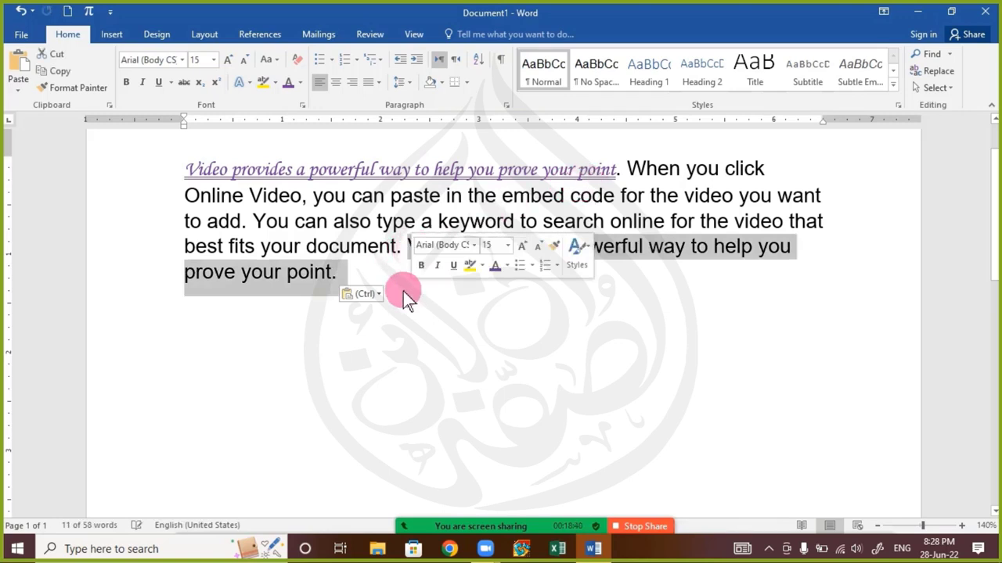
click(336, 248)
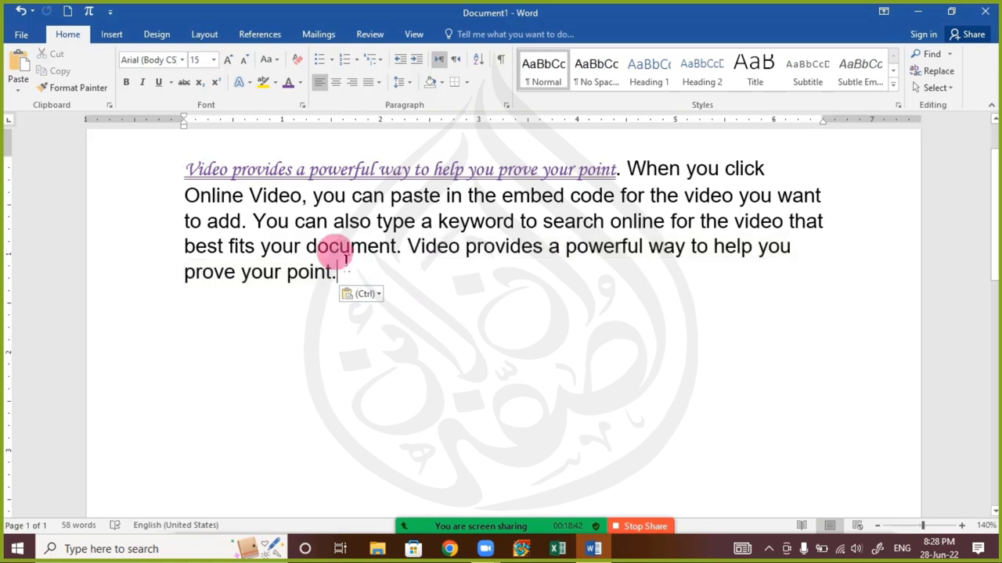
drag(376, 241, 276, 250)
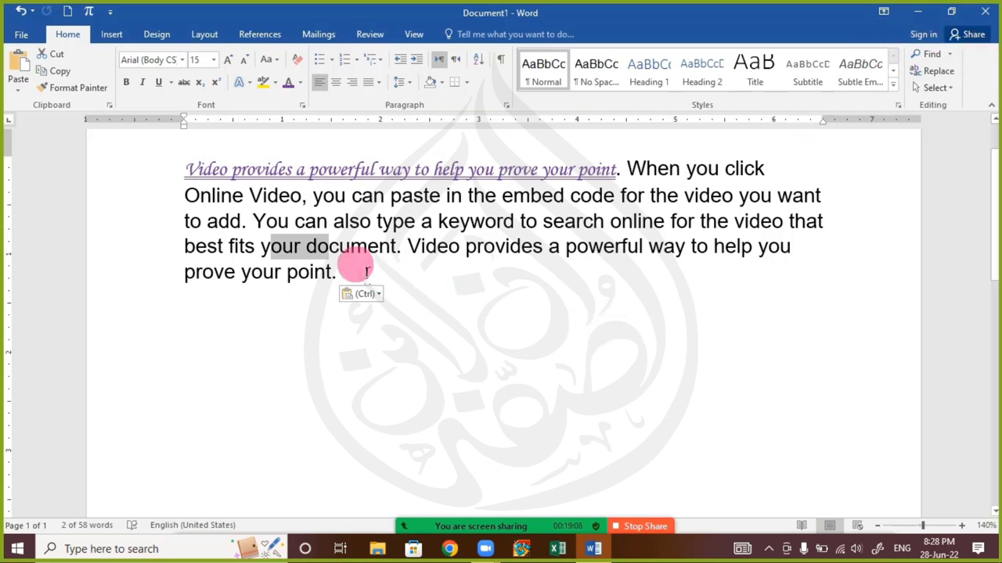
click(338, 272)
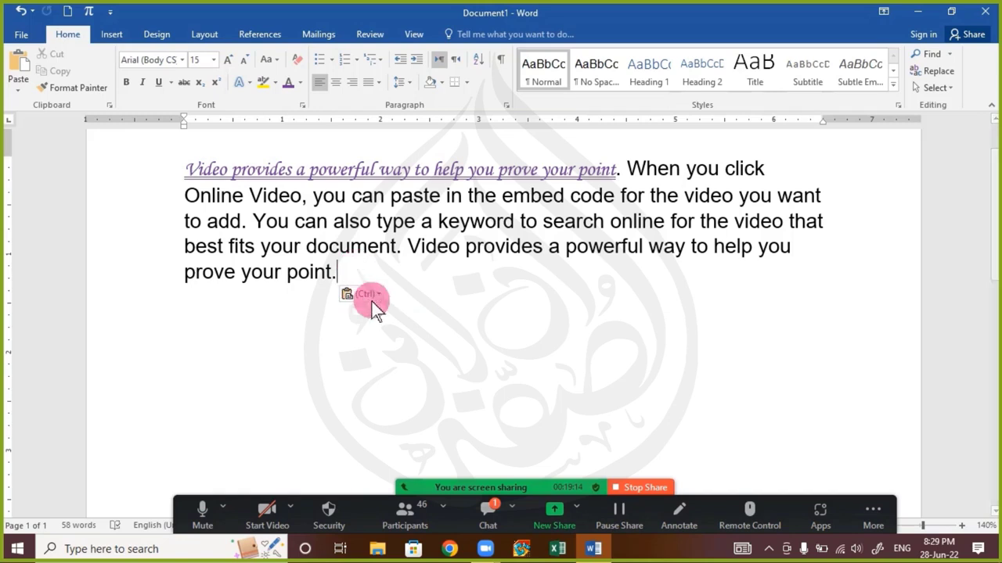
click(369, 296)
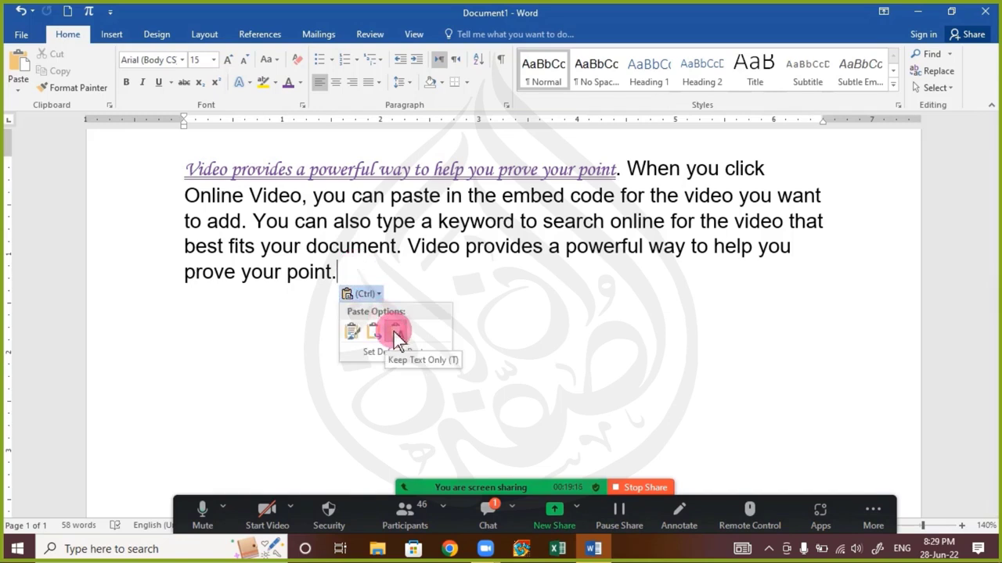
click(369, 196)
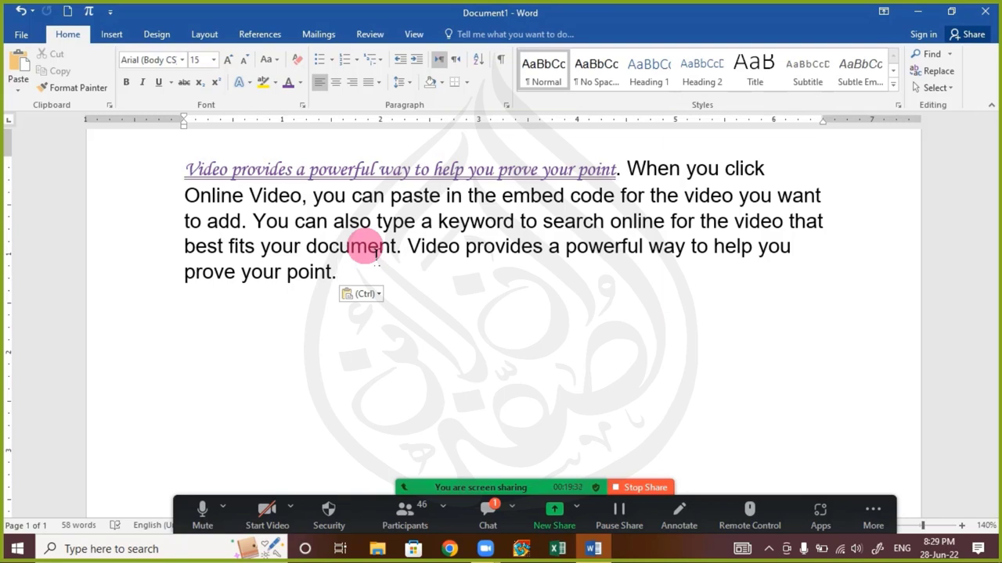
click(481, 500)
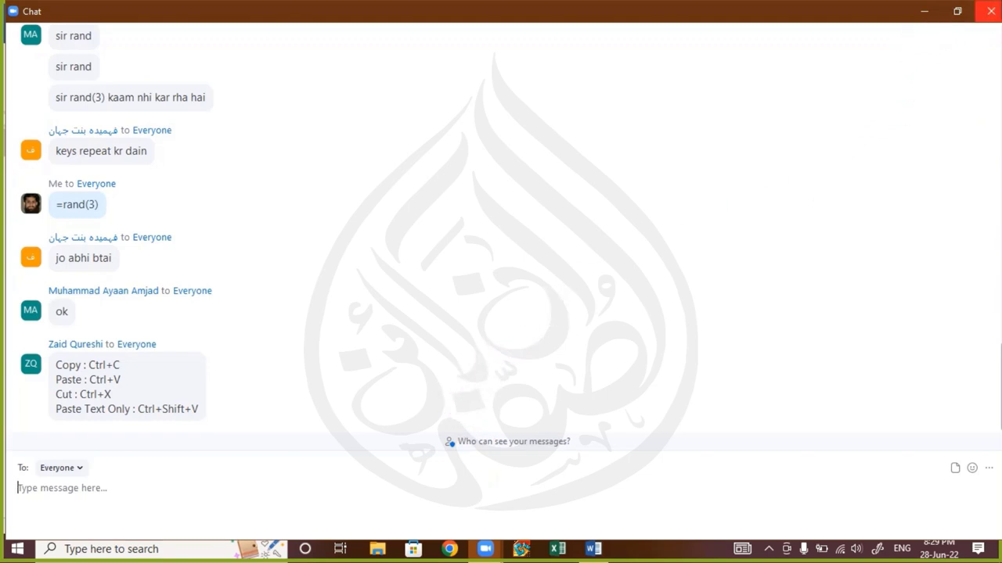
Close the chat, select the purple script first sentence, and place the caret after 'prove your point.'
click(991, 11)
click(335, 271)
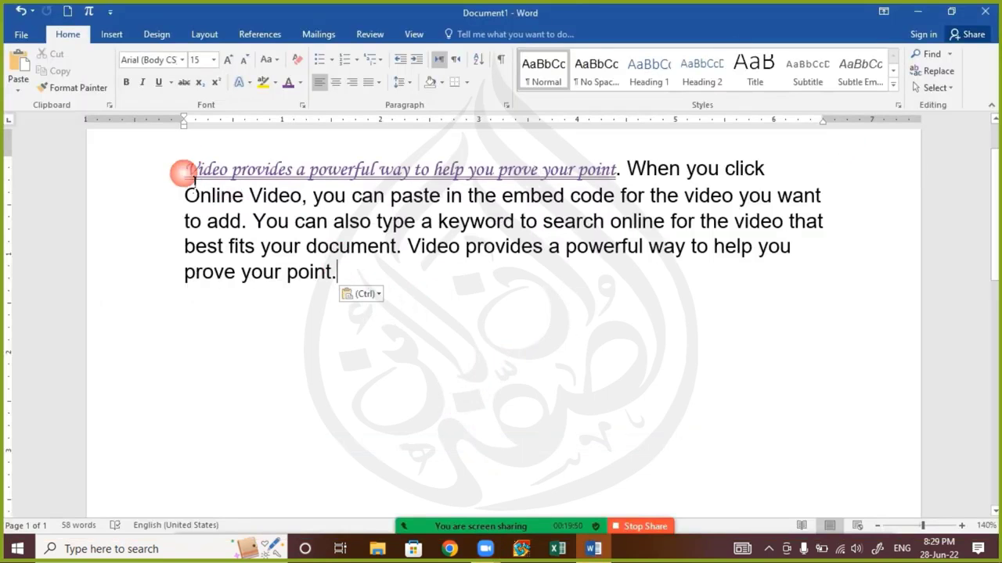
drag(185, 171, 615, 169)
key(ctrl+c)
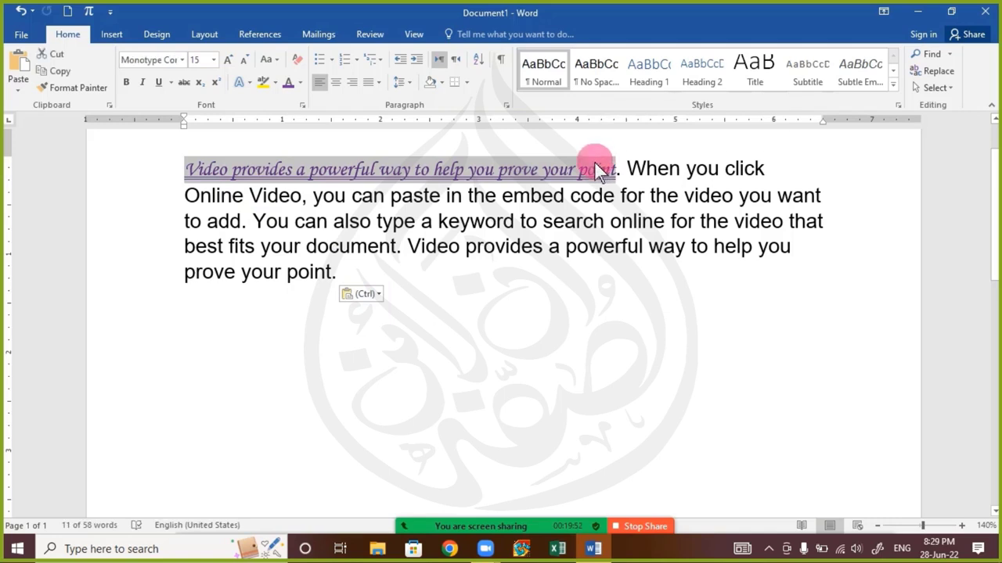
click(396, 284)
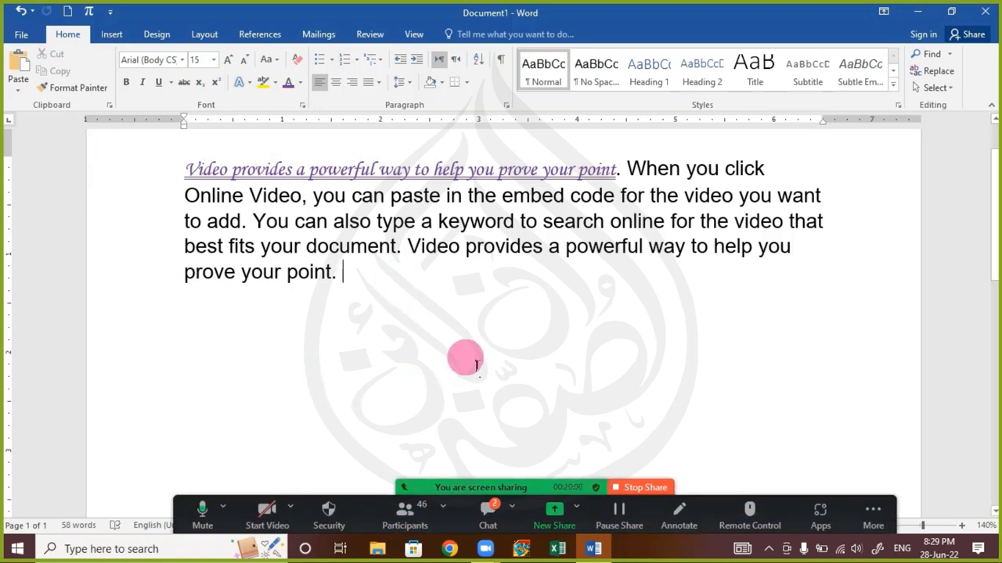
Reopen the chat, highlight the Copy and Paste Text Only shortcut lines, then close it
click(484, 517)
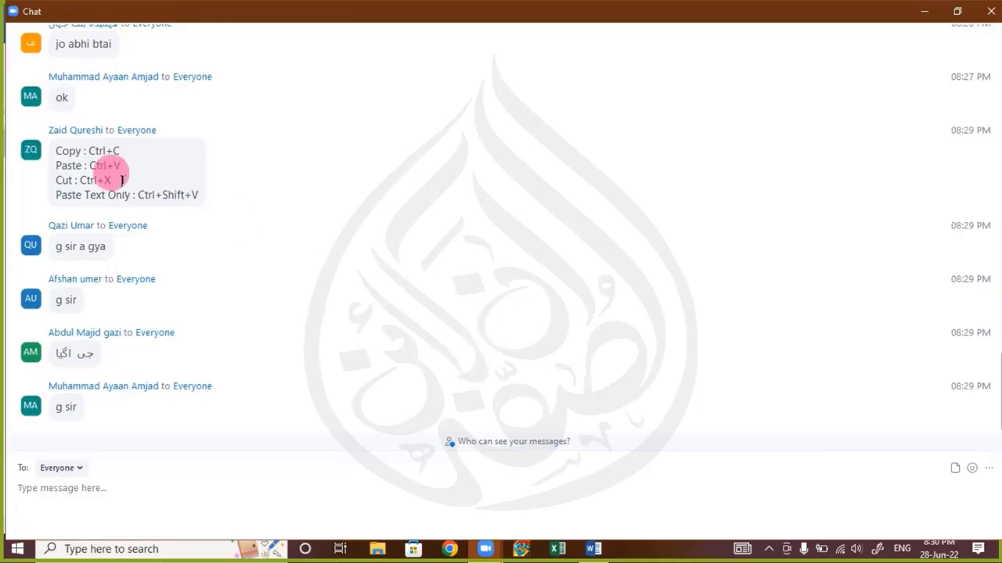
drag(135, 172, 81, 233)
drag(54, 196, 129, 206)
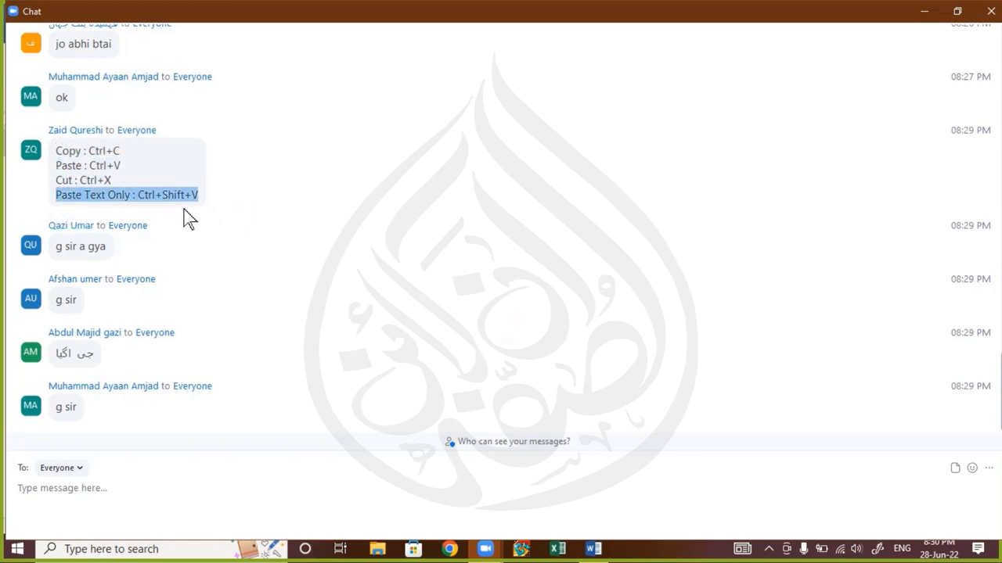
click(991, 11)
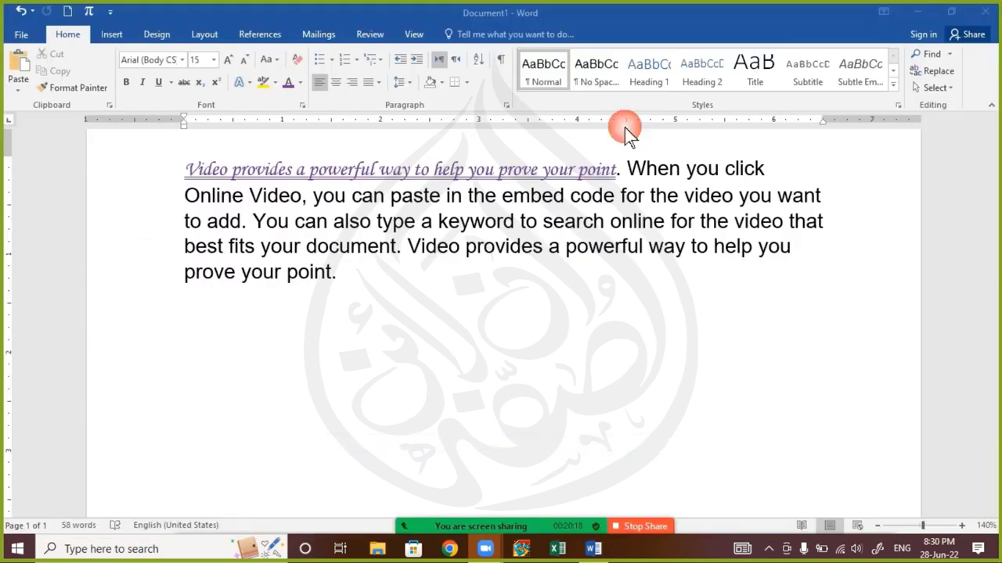
Paste the script sentence at the paragraph end, then select and delete that formatted copy
click(370, 278)
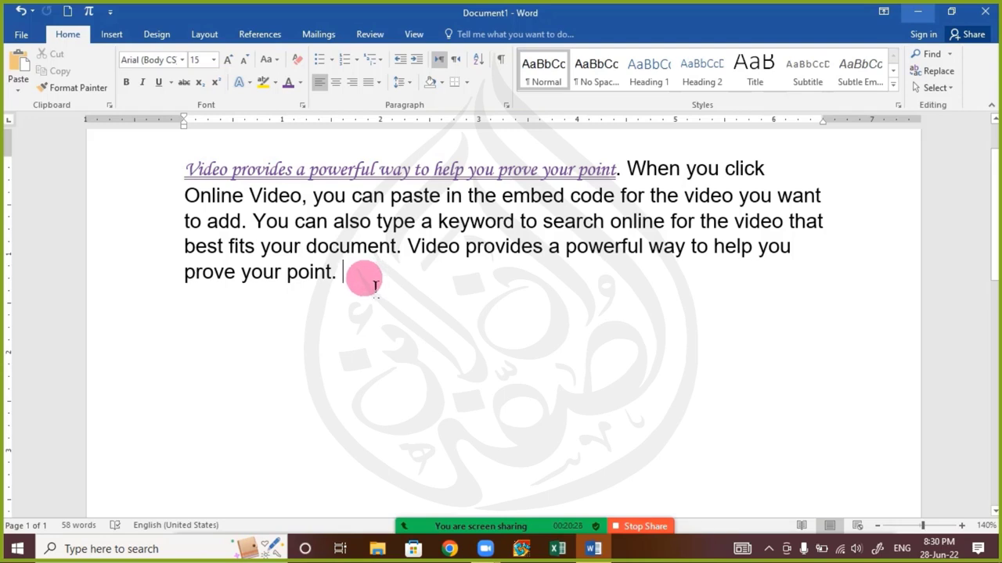
key(ctrl+v)
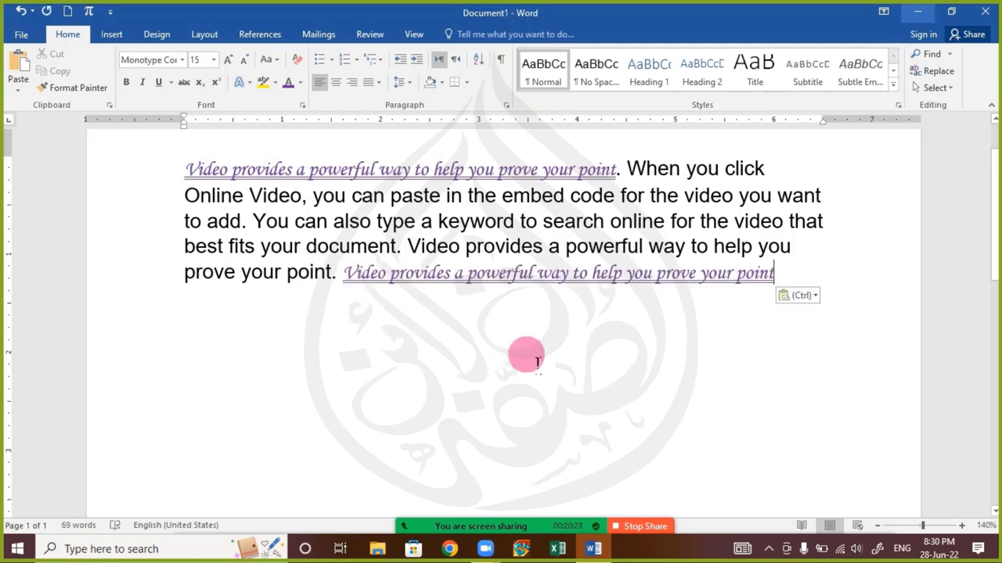
key(ctrl)
key(Escape)
key(Escape)
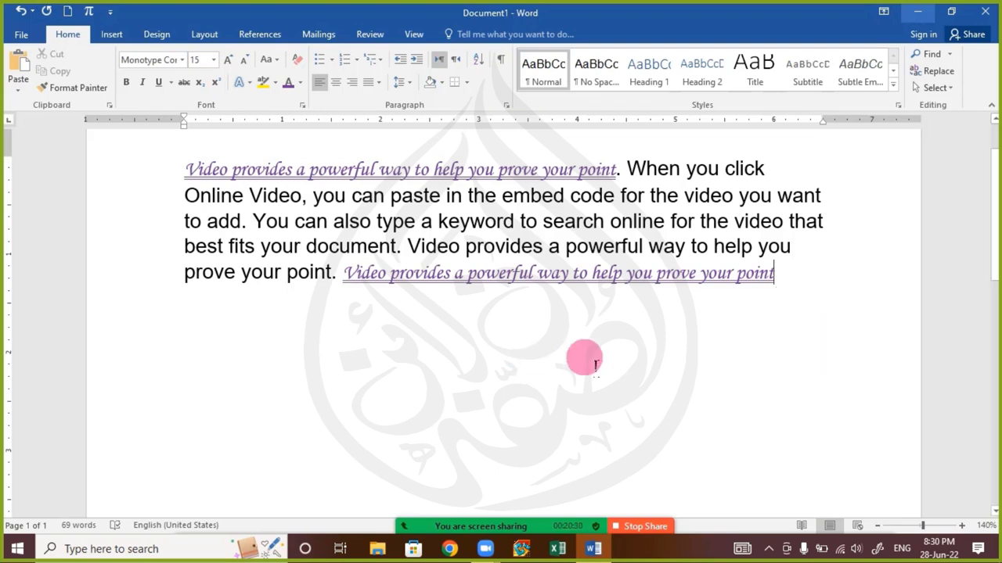
key(ctrl+shift+Left)
key(ctrl+shift+Left)
key(ctrl+shift+Left)
key(ctrl+shift+Left)
key(ctrl+shift+Left)
key(ctrl+shift+Left)
key(ctrl+shift+Left)
key(ctrl+shift+Left)
key(ctrl+shift+Left)
key(ctrl+shift+Left)
key(ctrl+shift+Left)
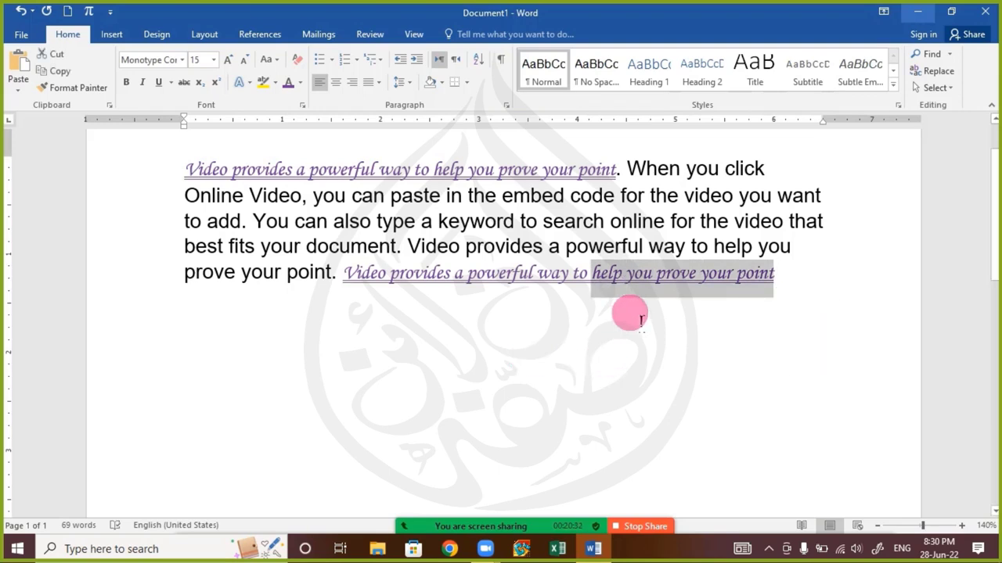
key(shift+Left)
key(ctrl+c)
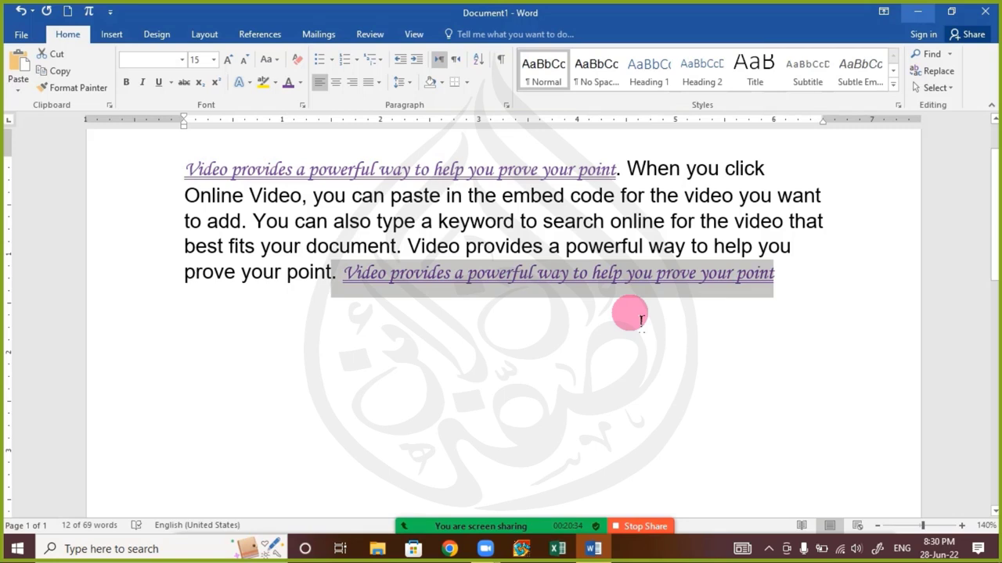
key(Delete)
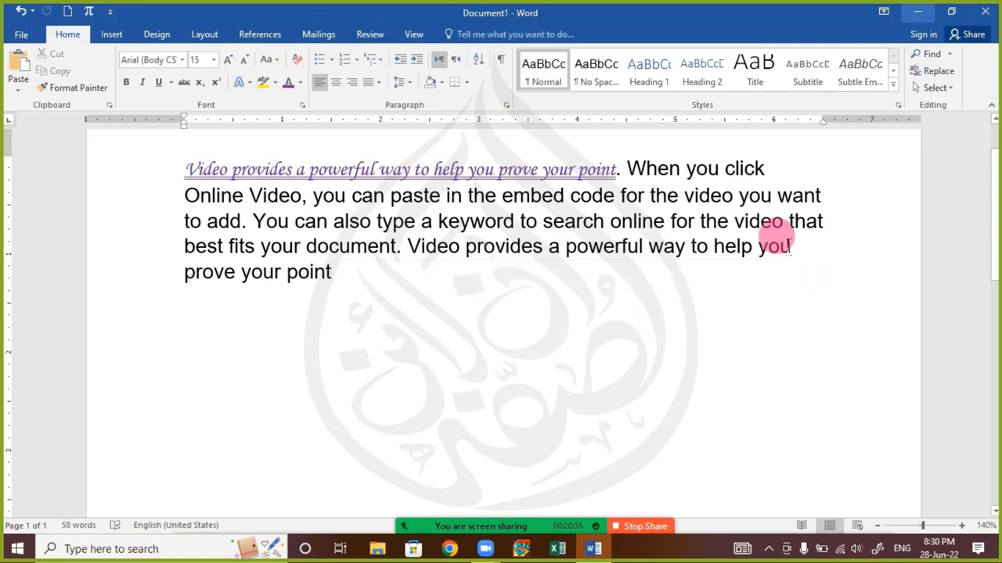
Add a period and a Keep Text Only copy of the sentence, then another period and paste
text(.)
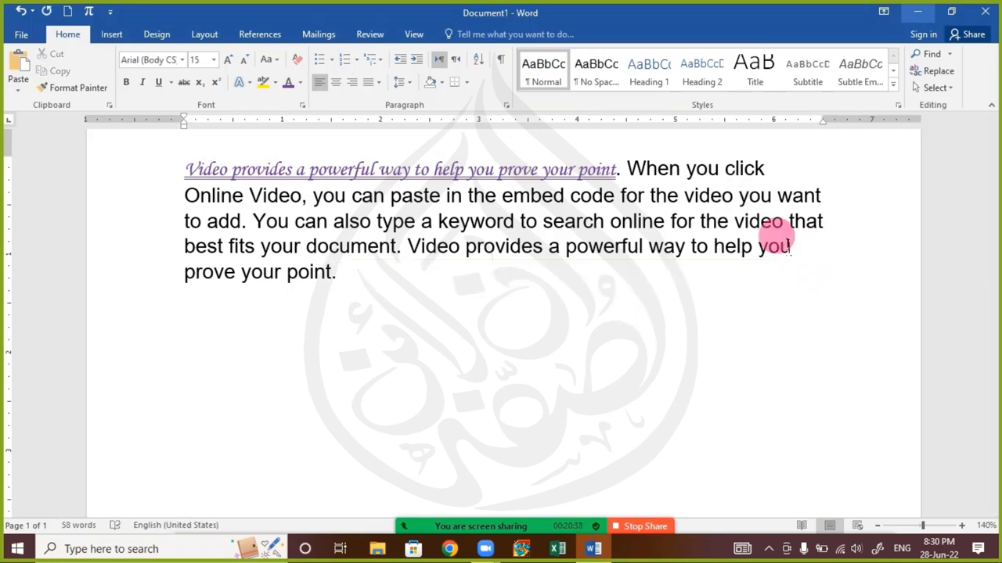
key(ctrl+v)
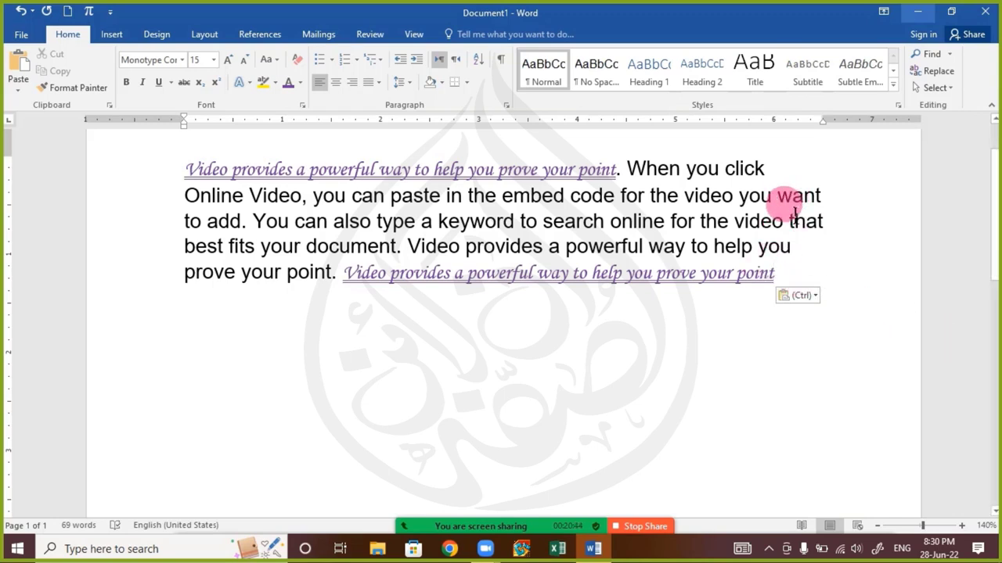
key(ctrl)
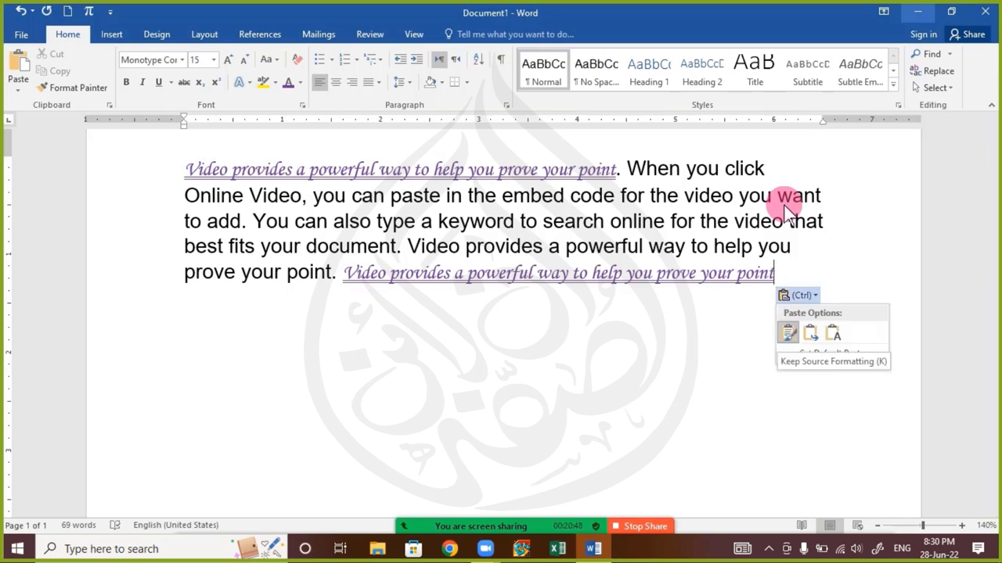
key(Right)
key(Right)
key(Down)
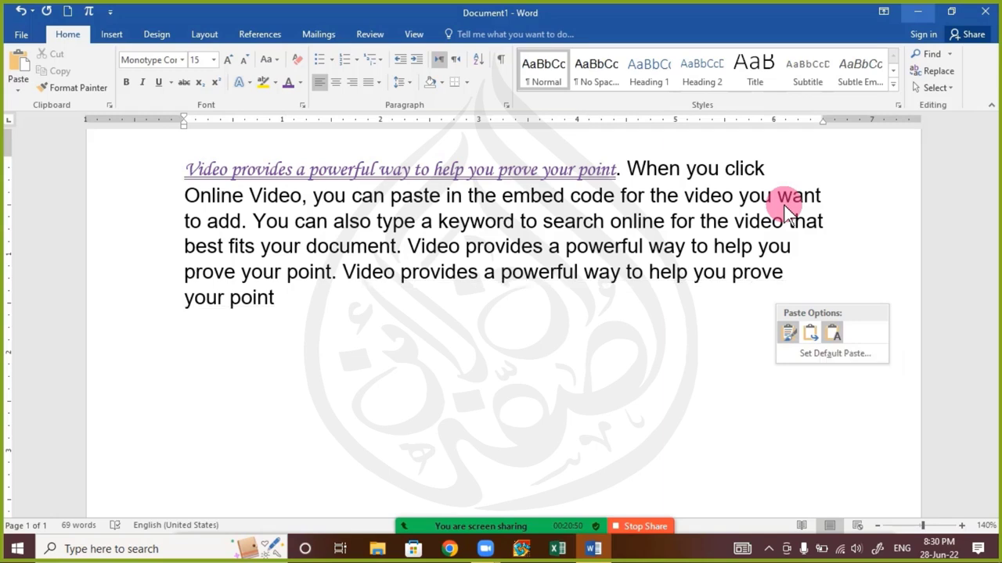
key(Down)
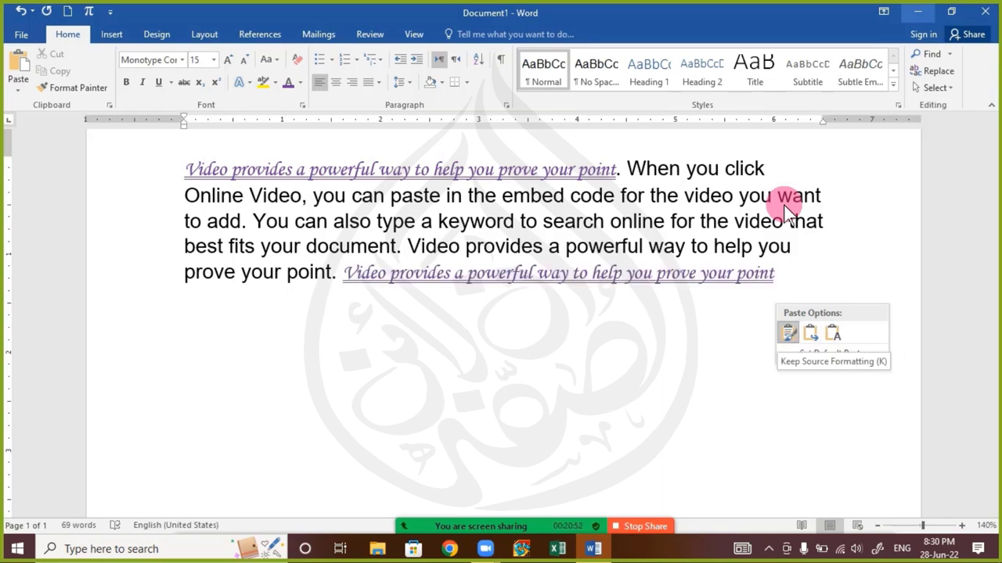
key(Right)
key(Right)
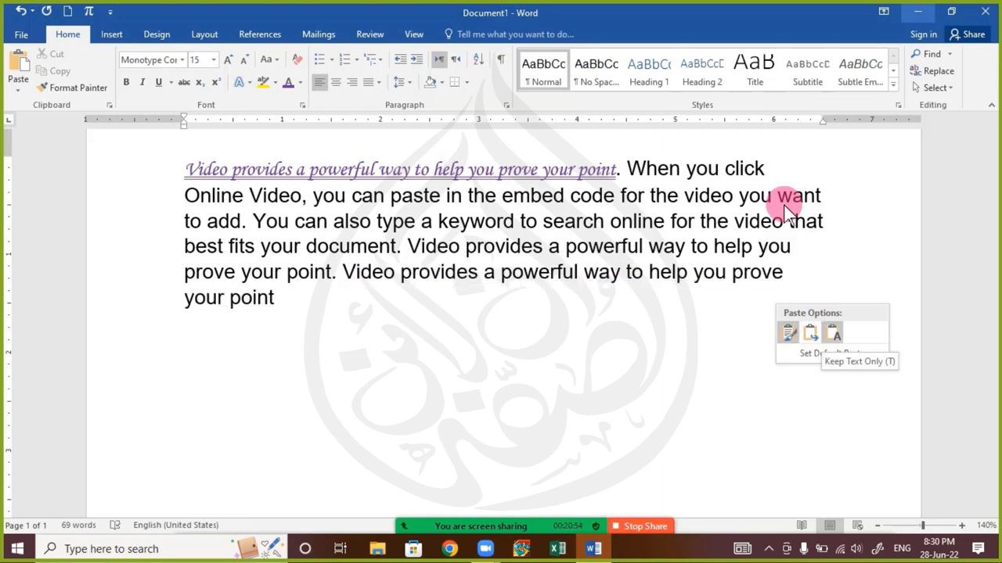
key(Left)
key(Left)
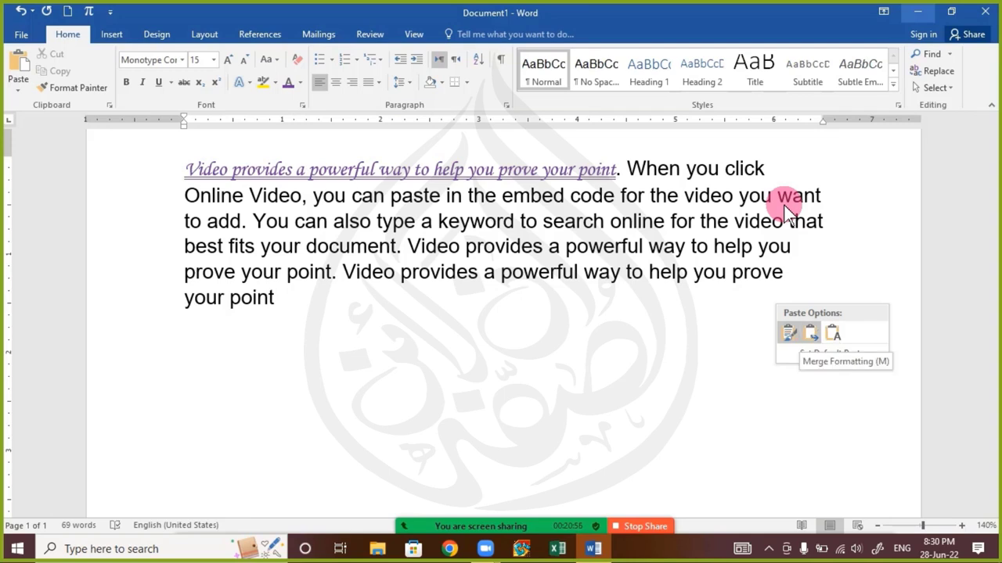
key(Right)
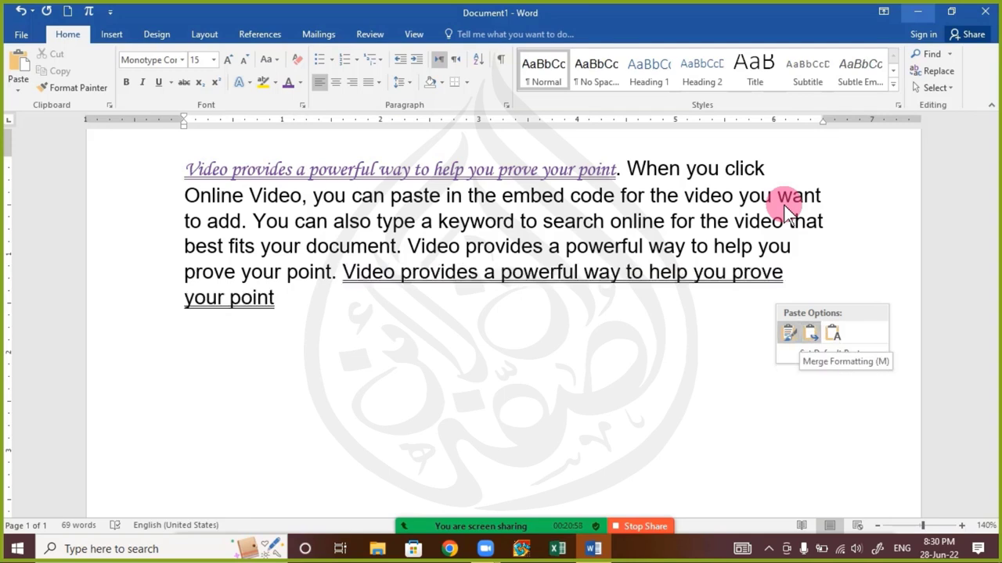
key(Left)
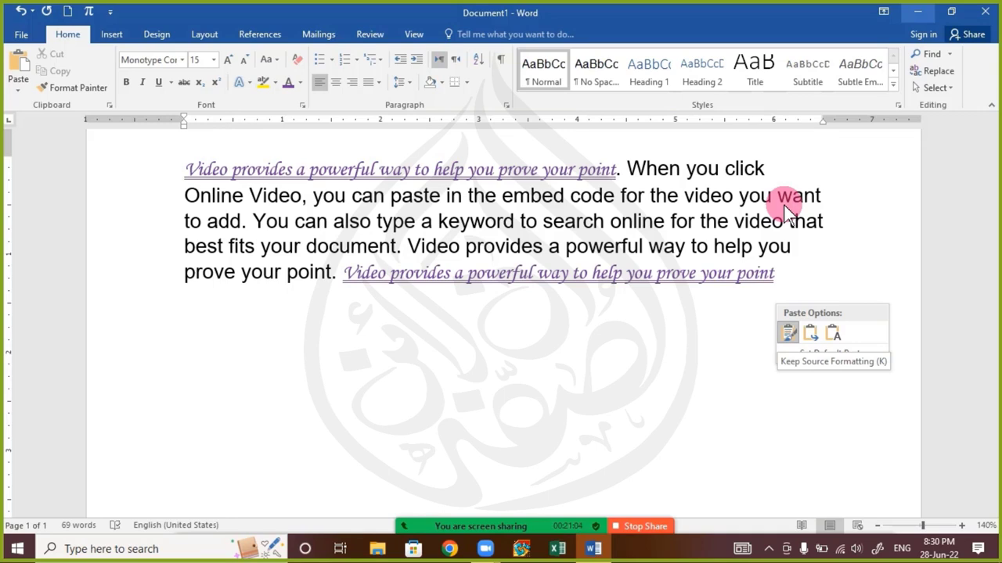
key(t)
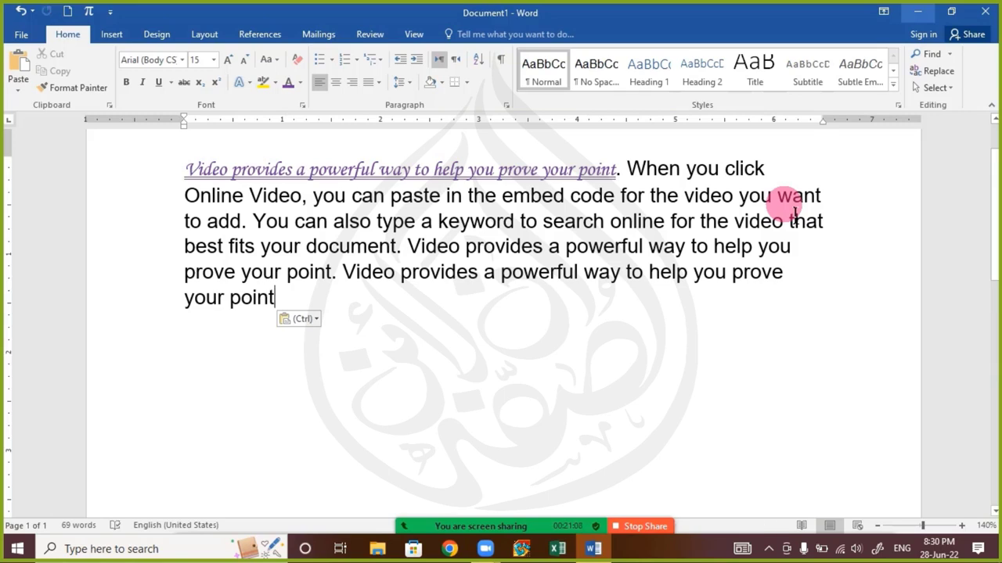
text(.)
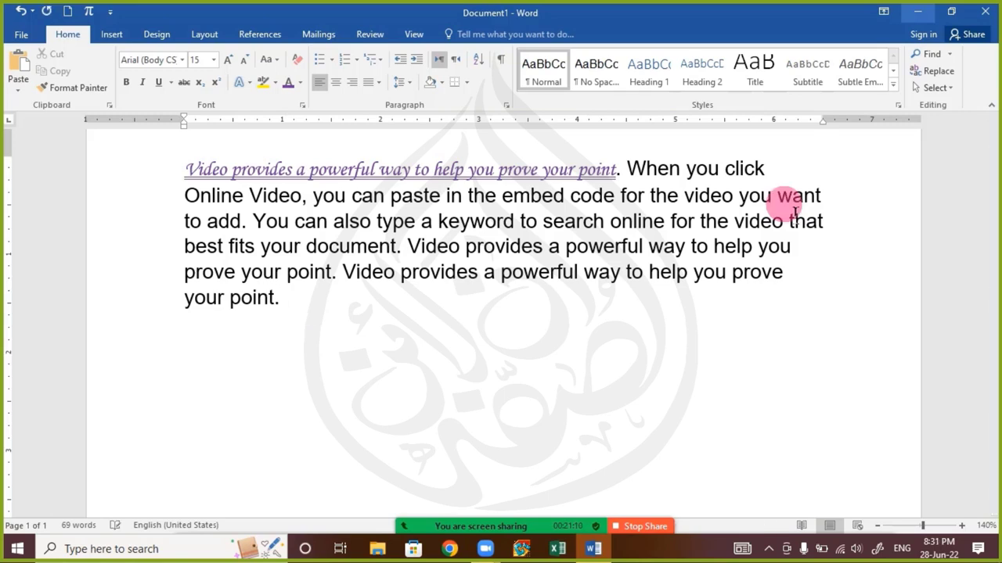
key(ctrl+v)
Keep only the text of the new paste, then check and close the Zoom chat
key(ctrl)
key(t)
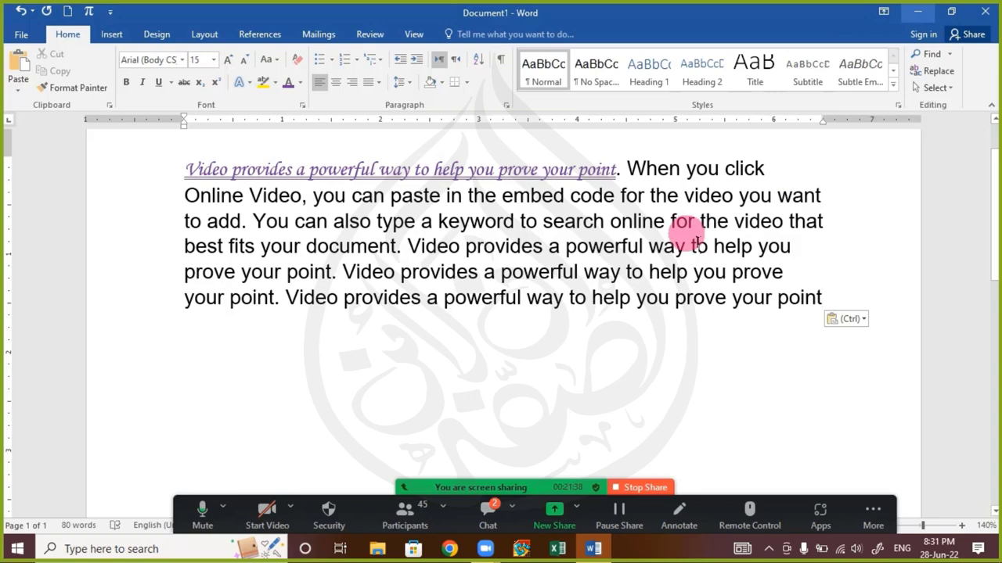
click(494, 512)
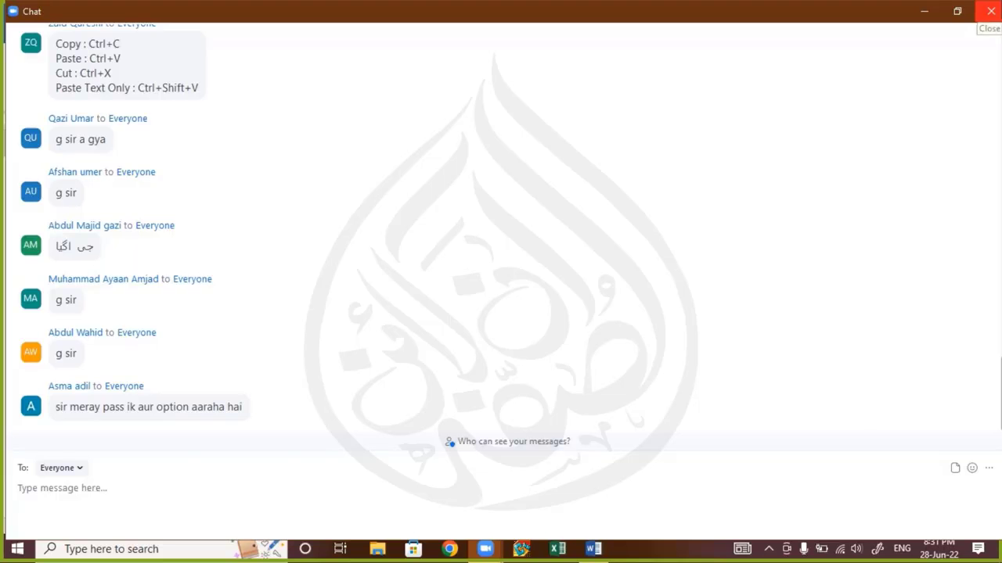
click(991, 11)
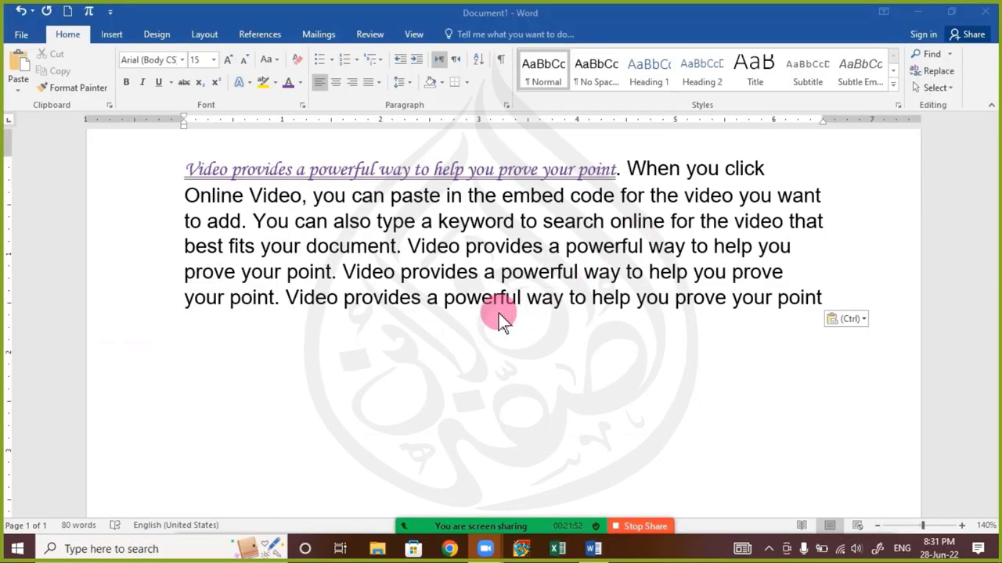
Select the whole paragraph and show the list of paste choices
drag(188, 188, 860, 300)
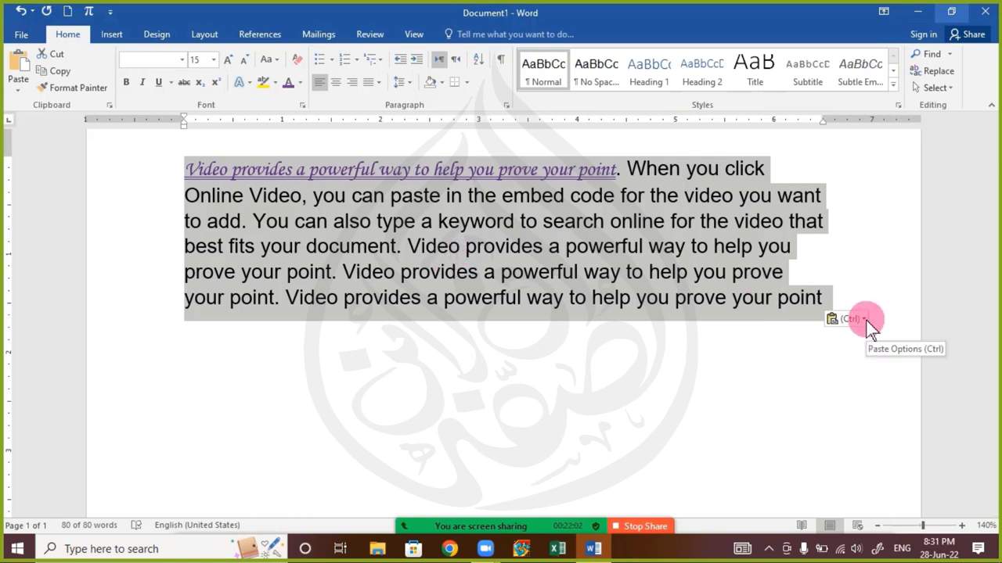
mouse_move(439, 522)
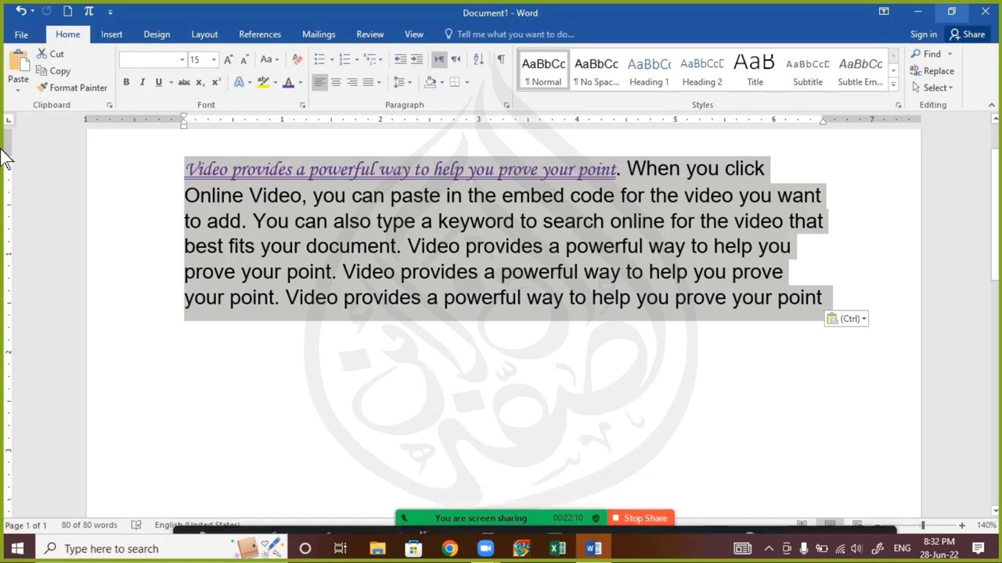
click(19, 89)
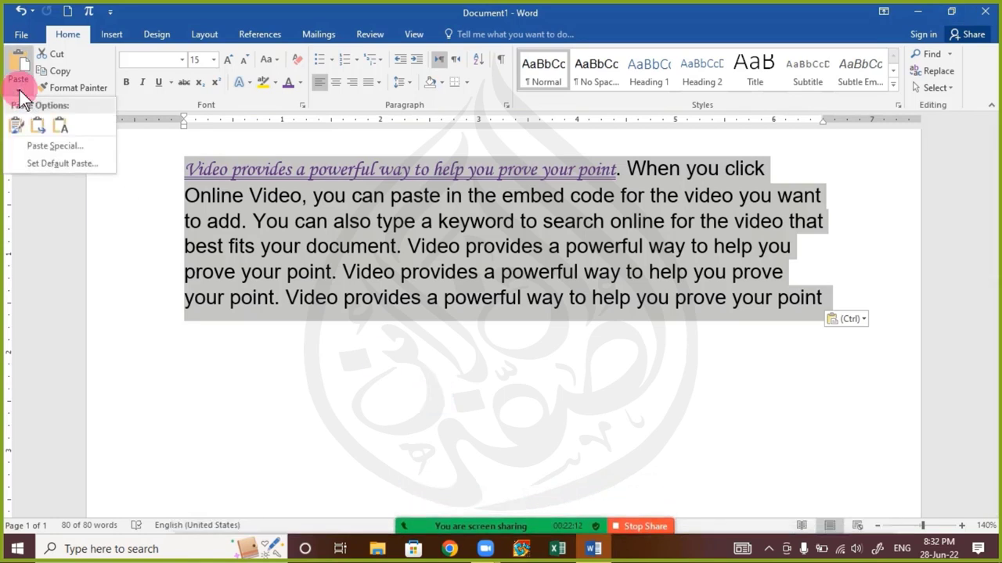
click(404, 275)
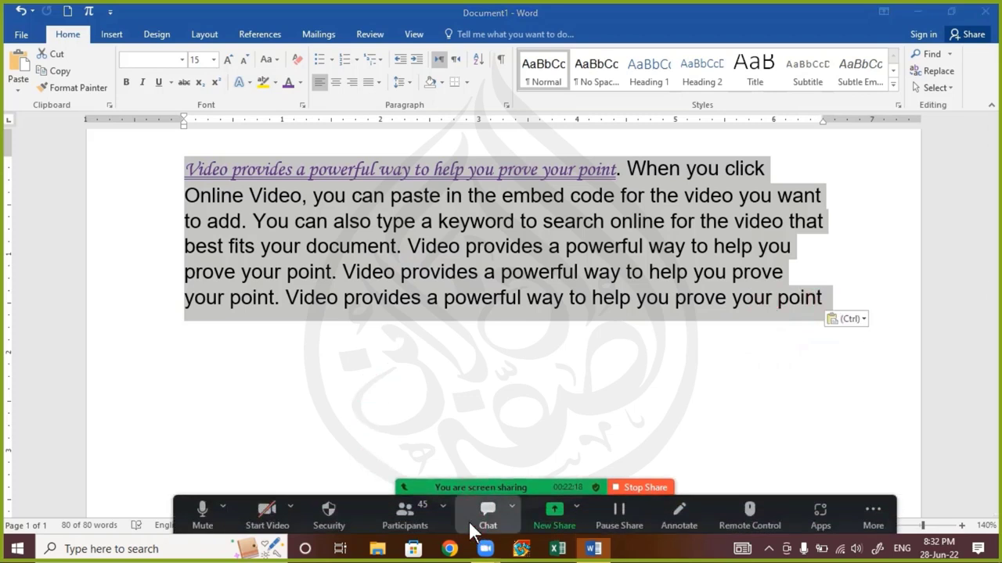
click(487, 517)
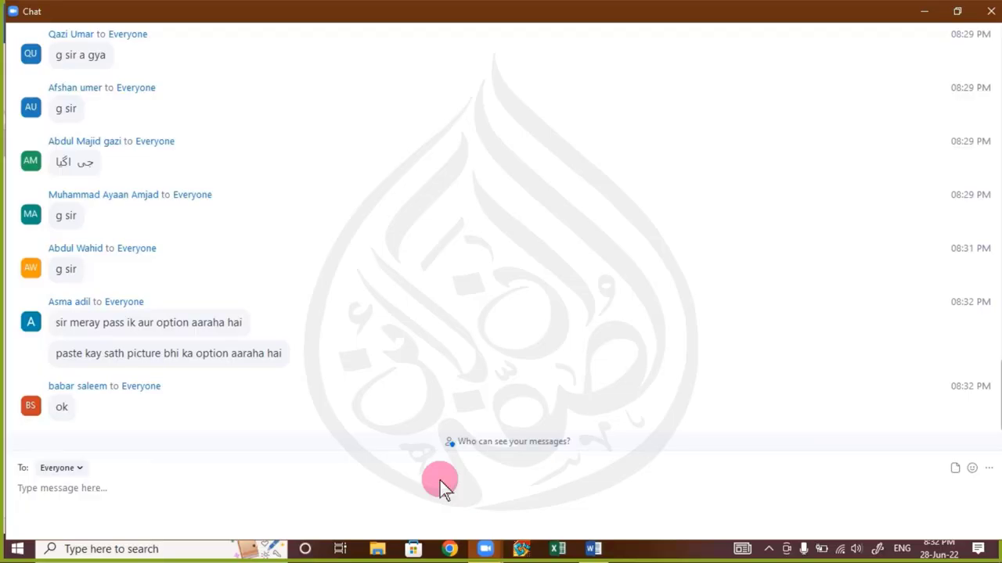
click(991, 11)
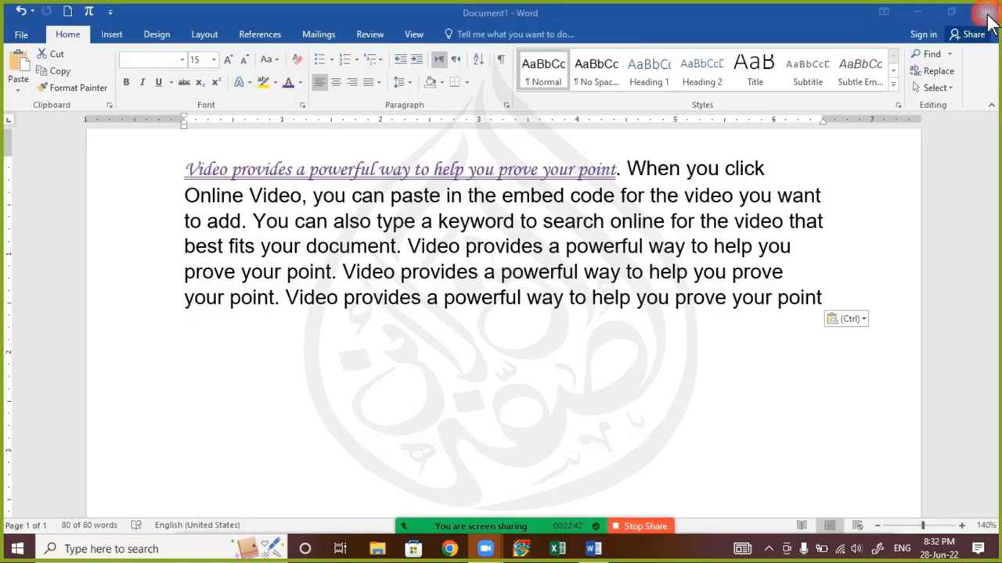
triple_click(508, 161)
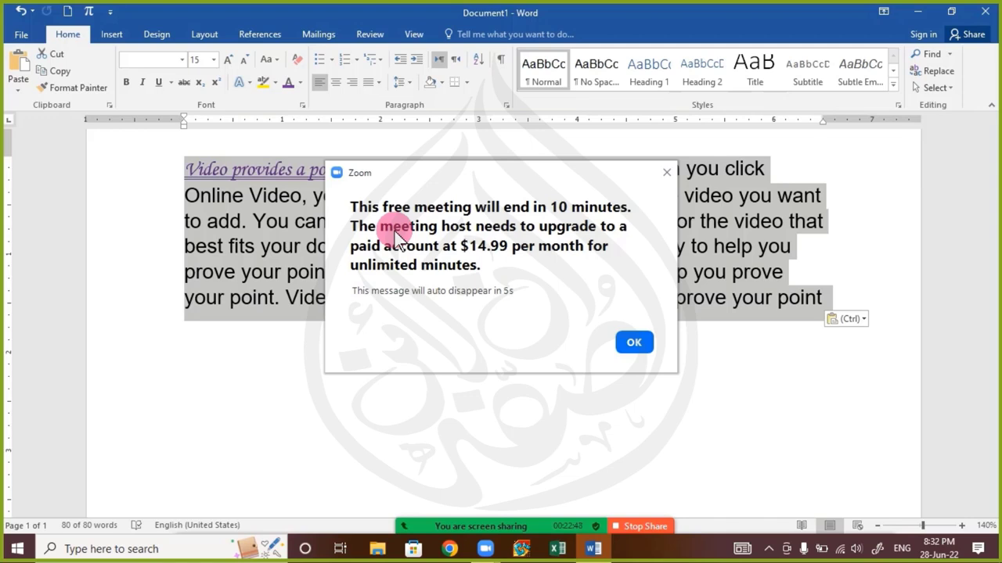
click(667, 173)
click(637, 227)
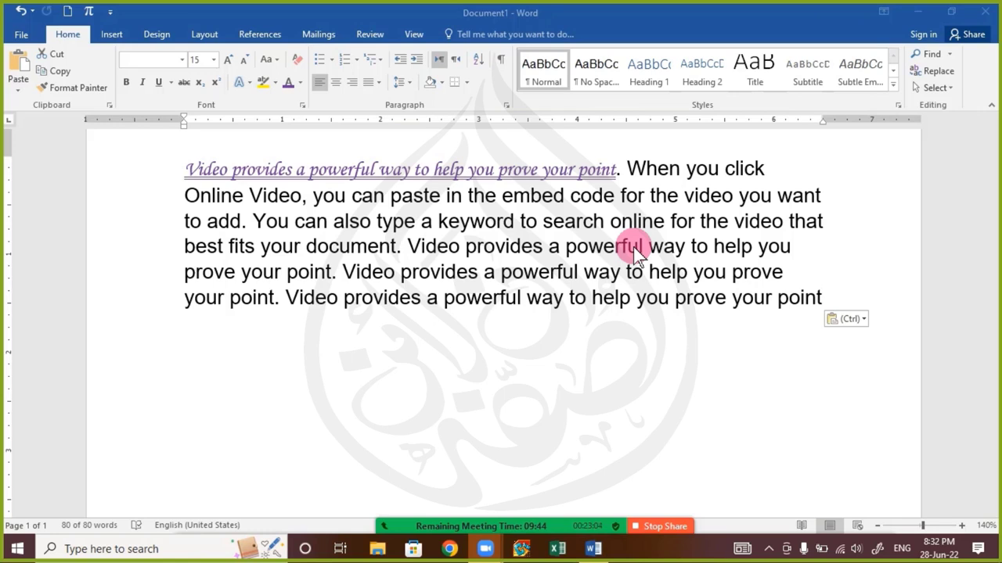
mouse_move(459, 529)
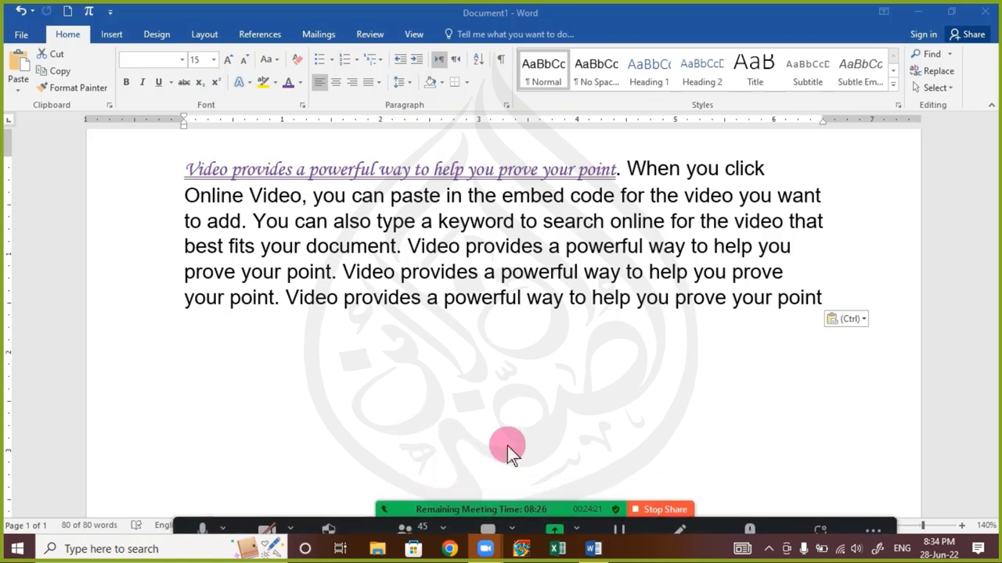
key(ctrl+a)
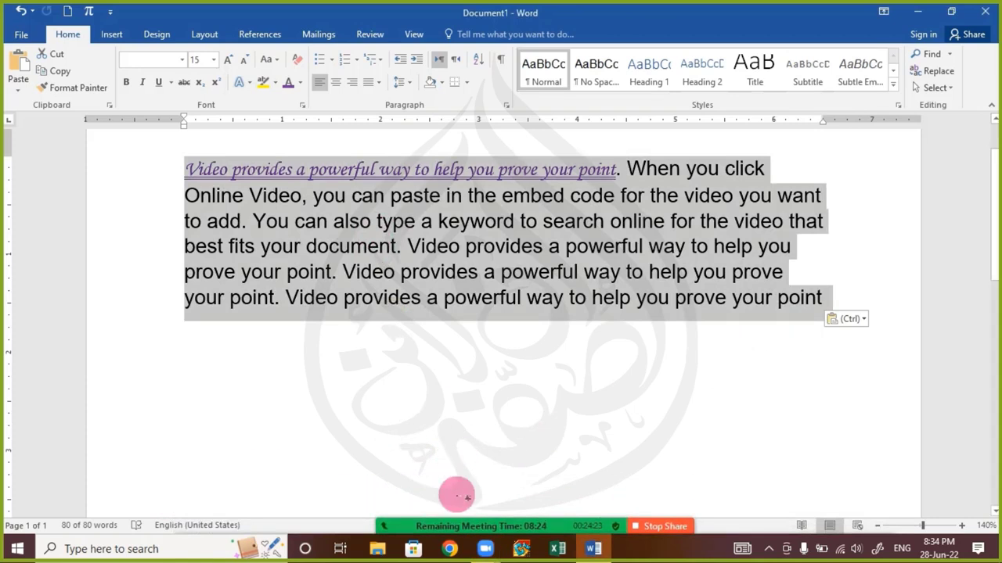
click(486, 512)
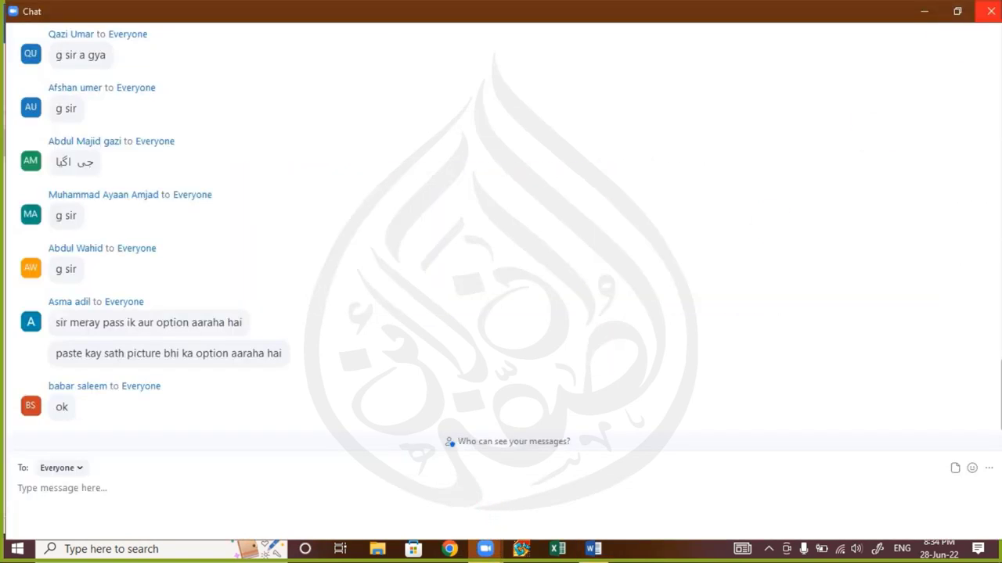
click(987, 11)
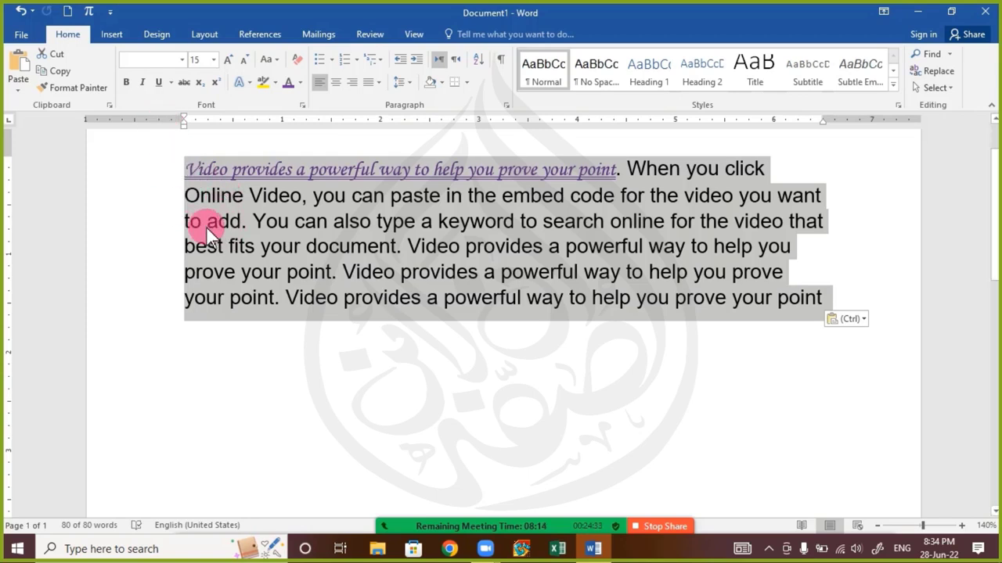
click(244, 222)
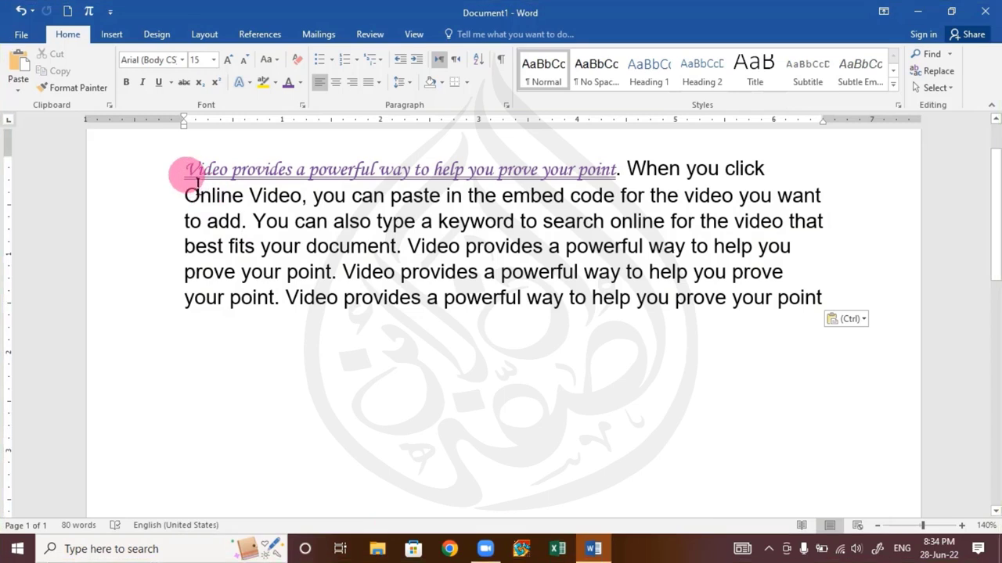
drag(196, 180, 603, 194)
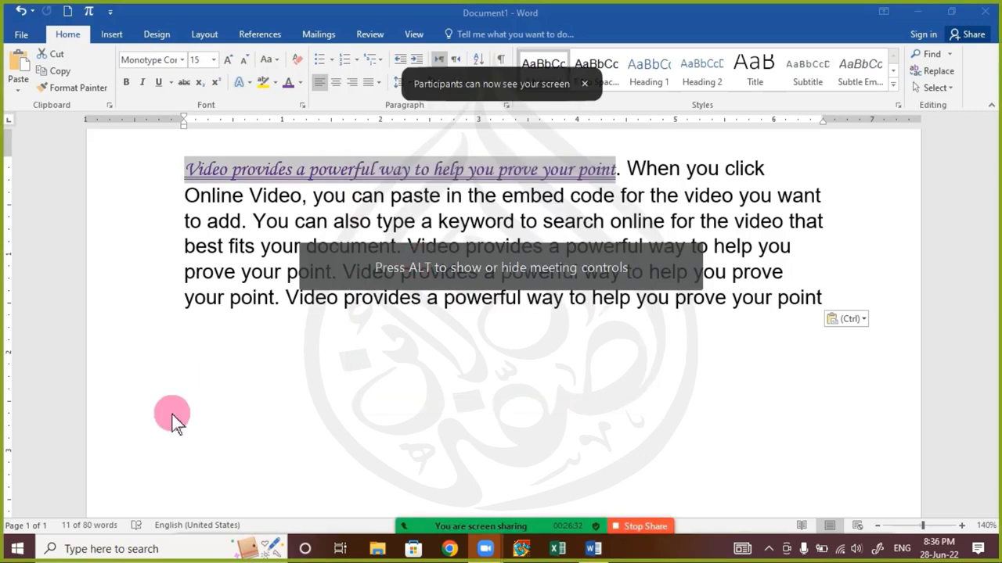
mouse_move(486, 520)
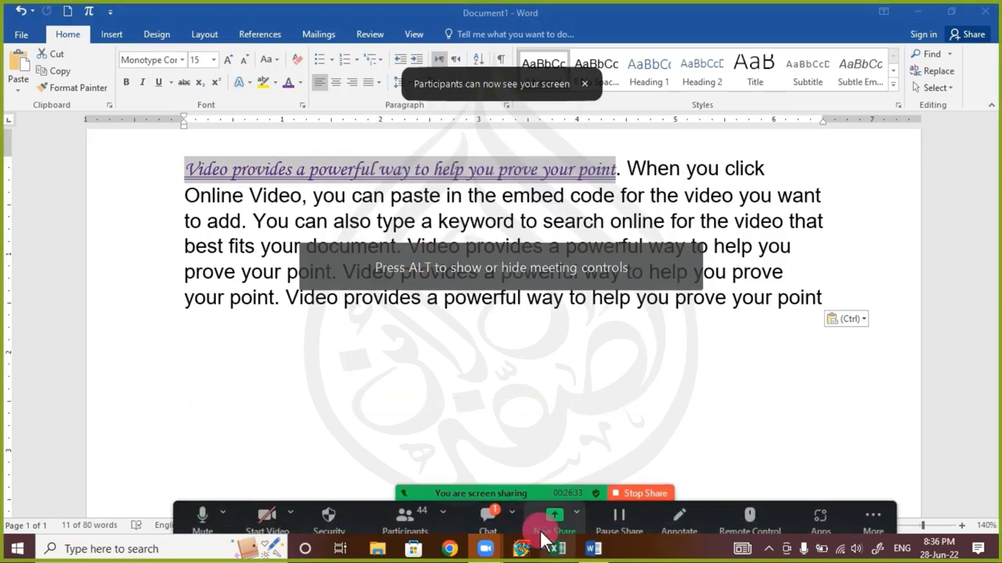
click(484, 513)
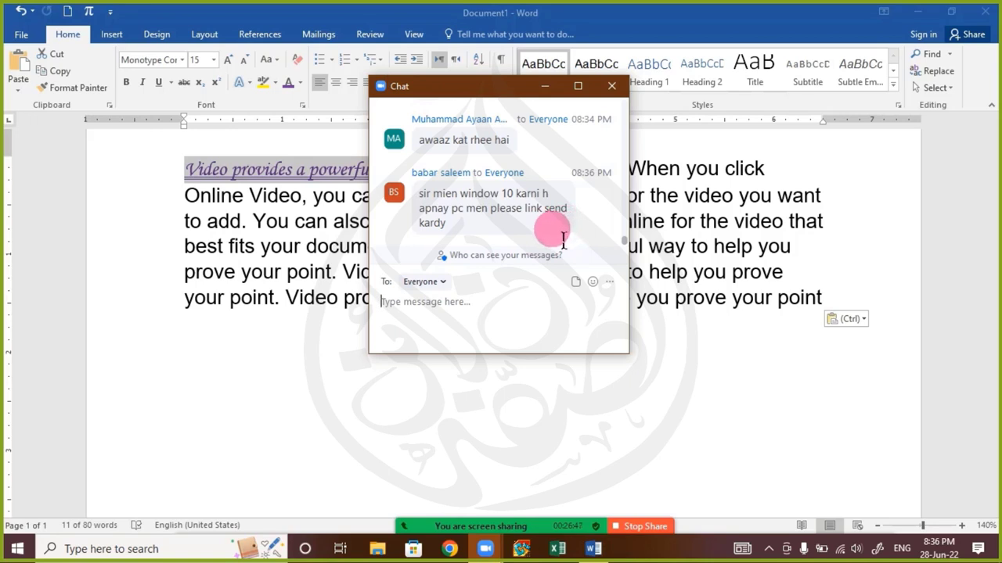
drag(462, 92, 313, 123)
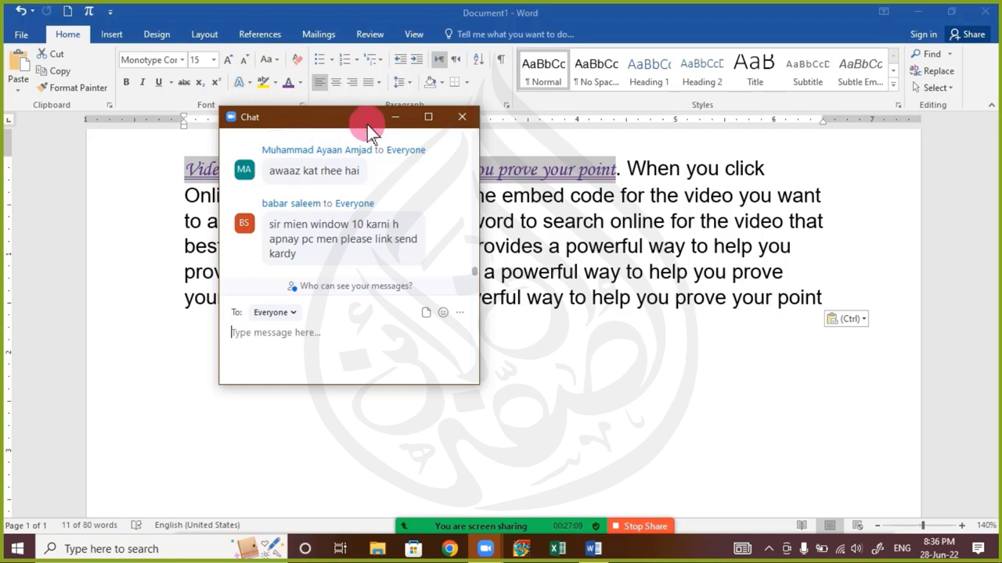
click(458, 117)
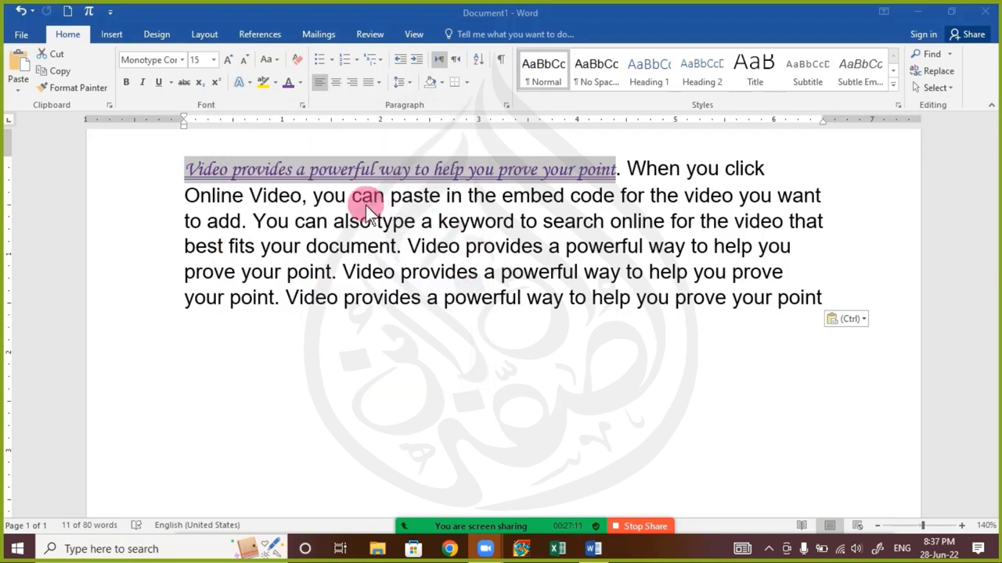
Select and deselect the purple script first sentence several times to show its formatting
click(196, 176)
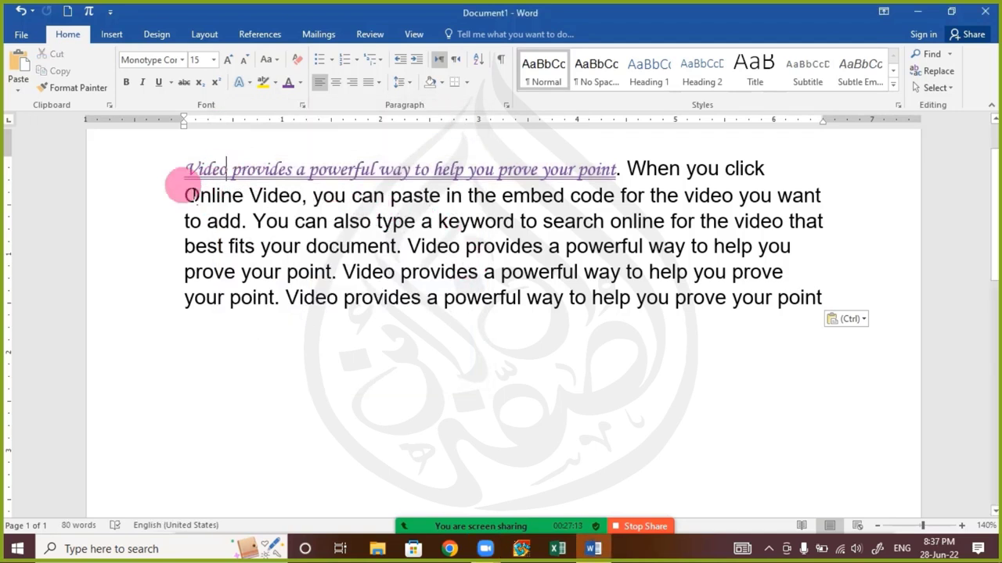
drag(186, 169, 617, 174)
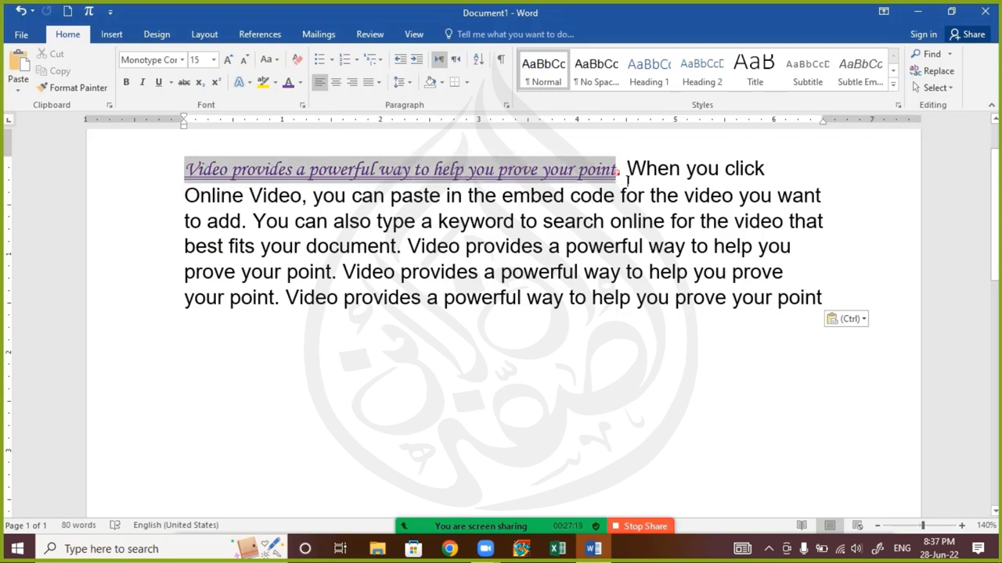
click(608, 202)
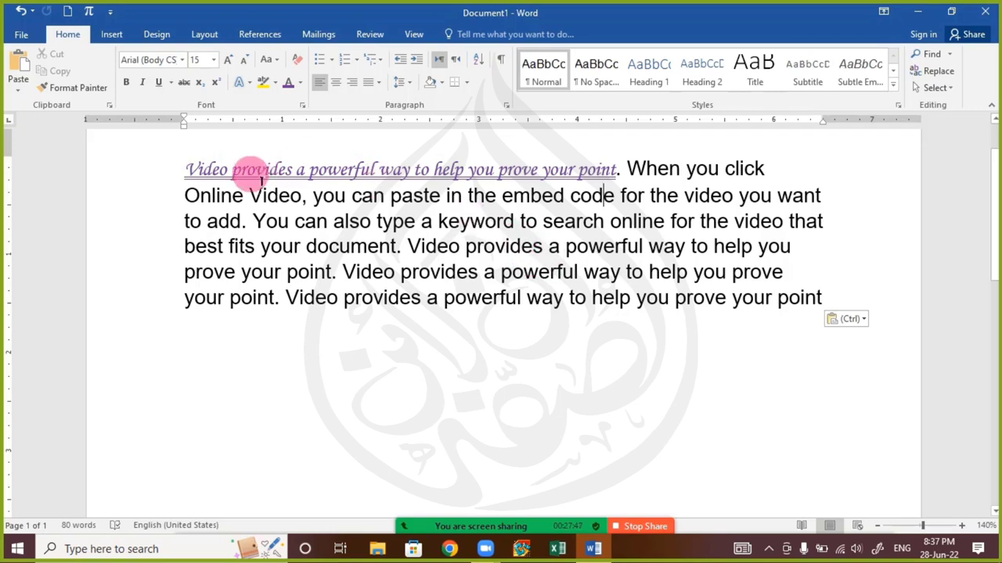
drag(188, 169, 616, 177)
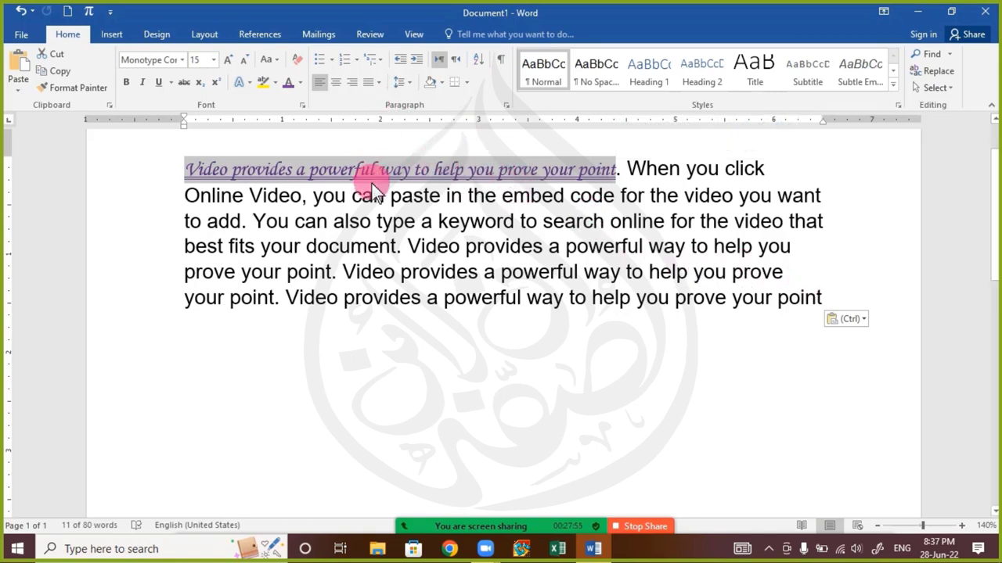
click(286, 174)
drag(186, 167, 617, 171)
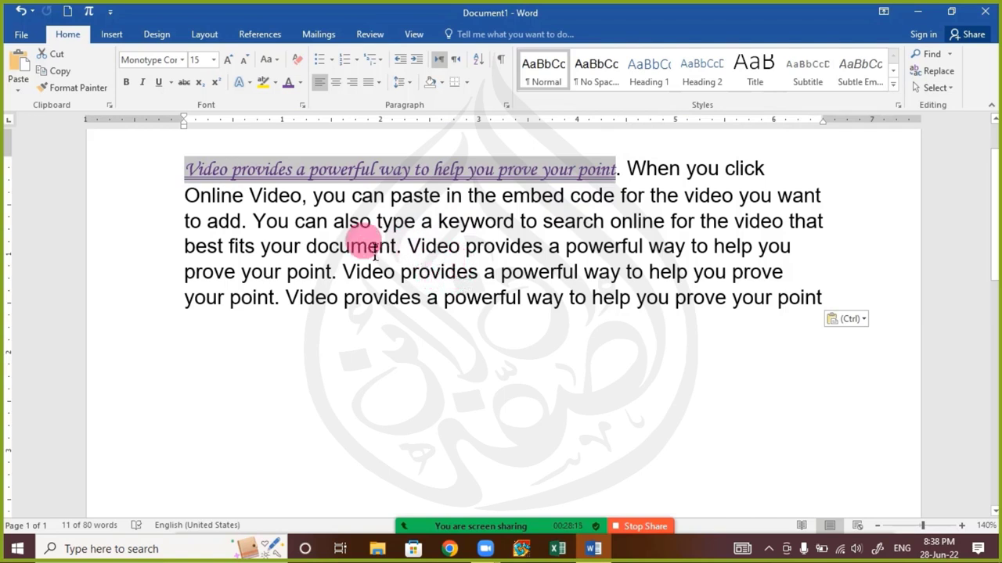
click(263, 196)
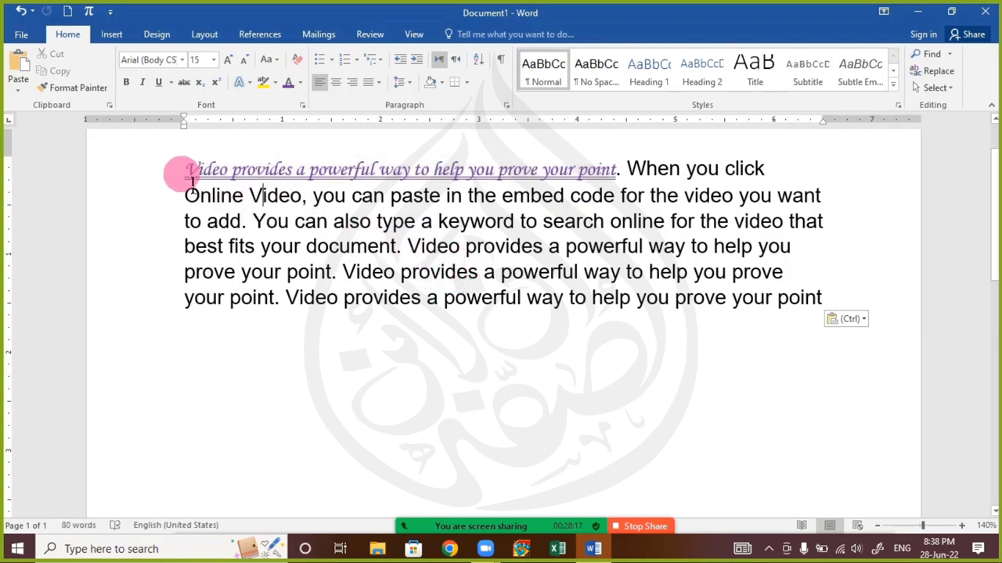
Select the sentence from 'powerful' to its end, clear it, and open the meeting chat
drag(190, 180, 213, 180)
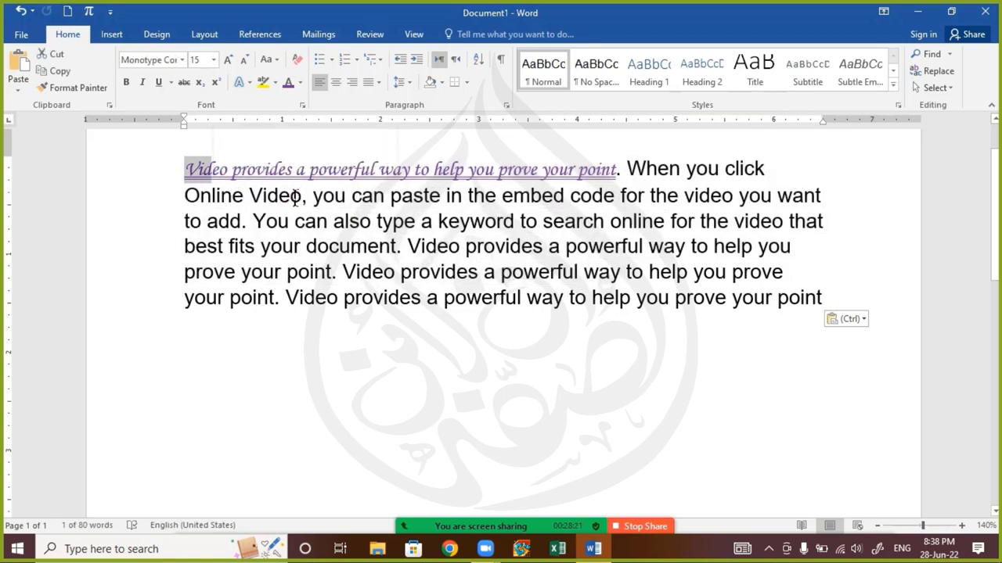
click(321, 186)
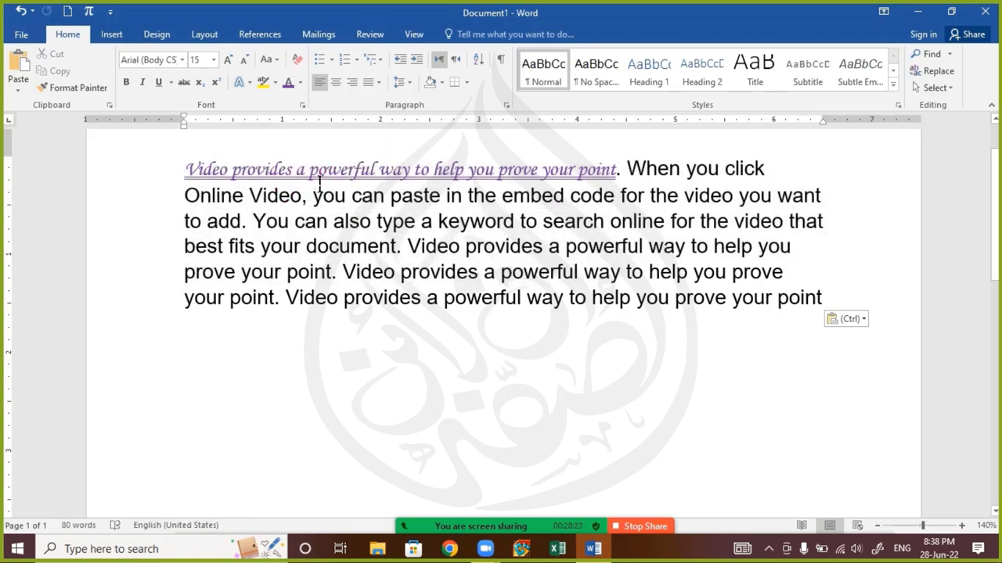
drag(319, 182, 617, 173)
click(351, 196)
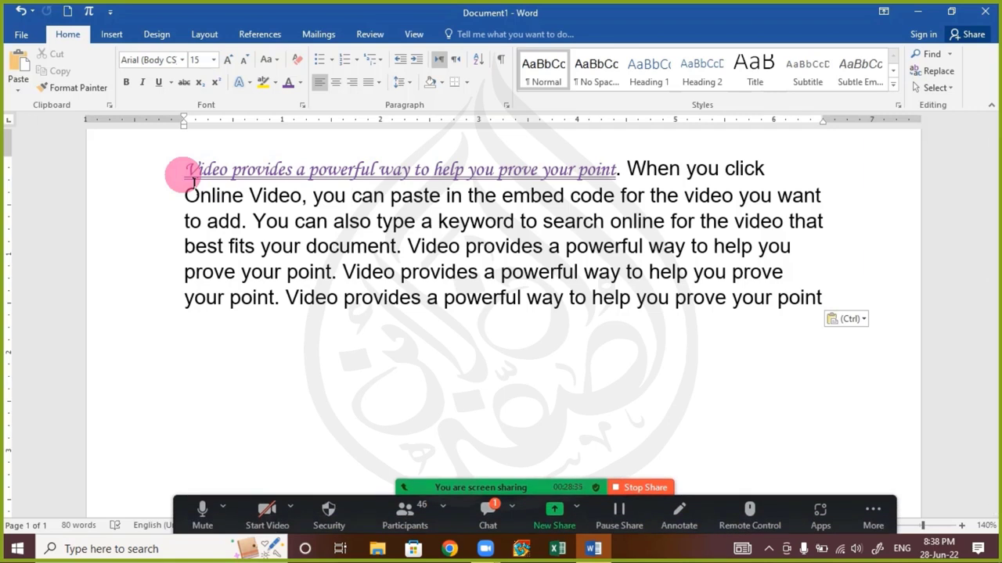
click(484, 509)
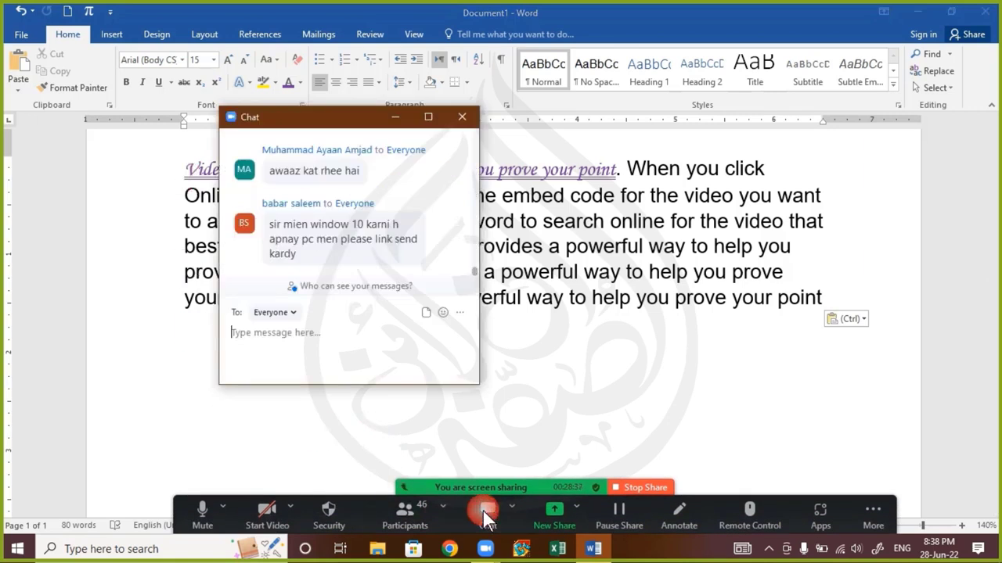
Close the chat twice, then place the caret inside the purple underlined first sentence
click(462, 117)
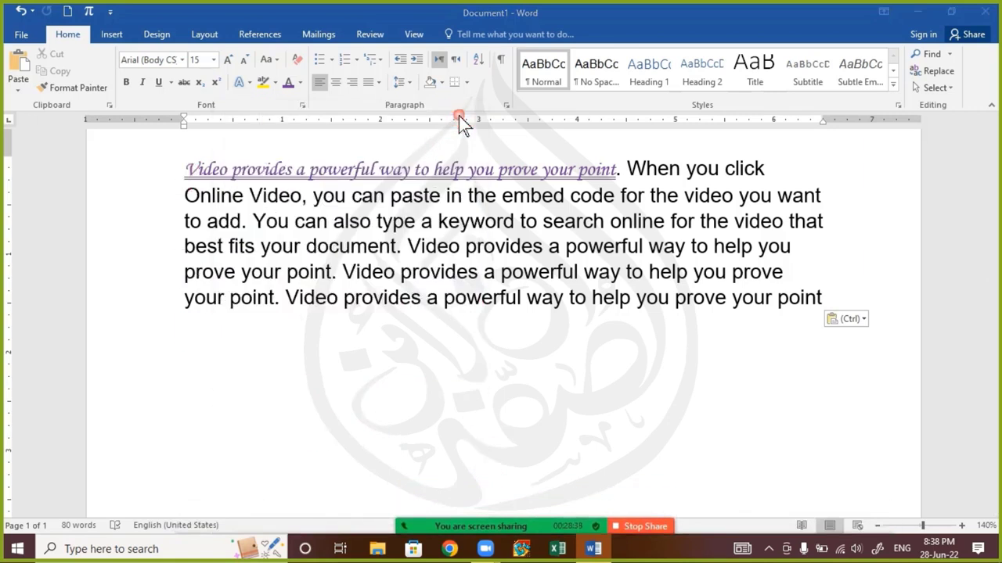
mouse_move(501, 532)
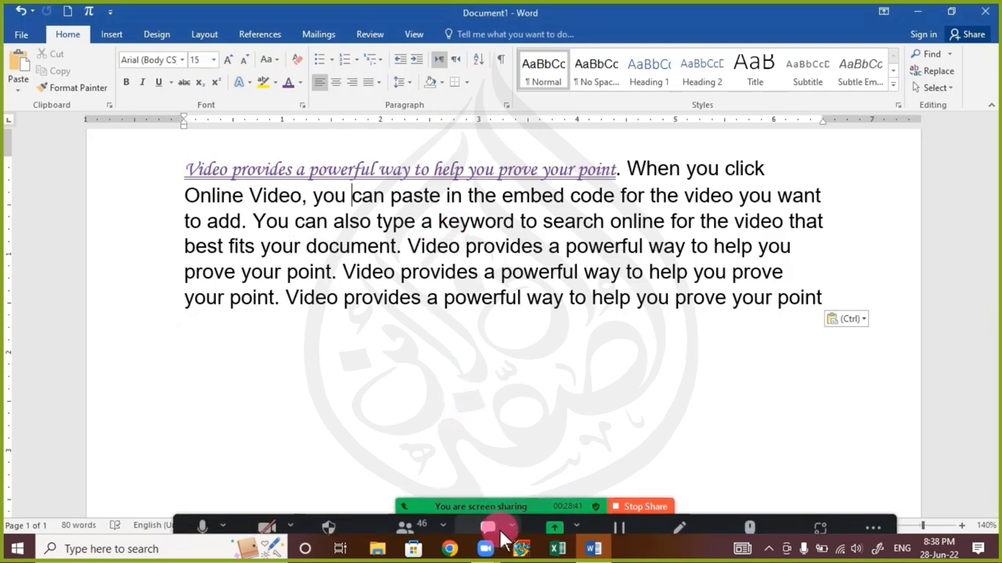
click(485, 509)
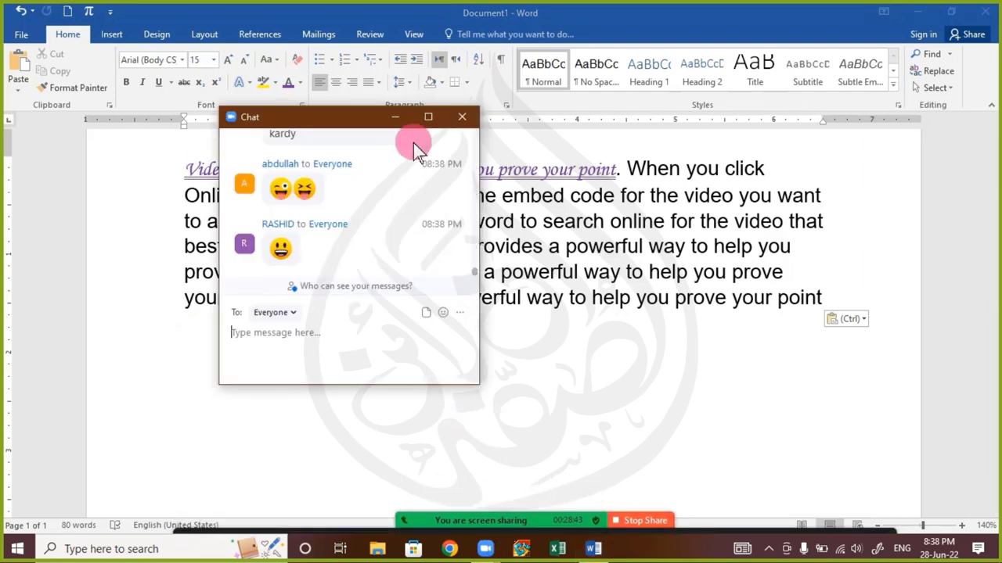
scroll(377, 266, up, 3)
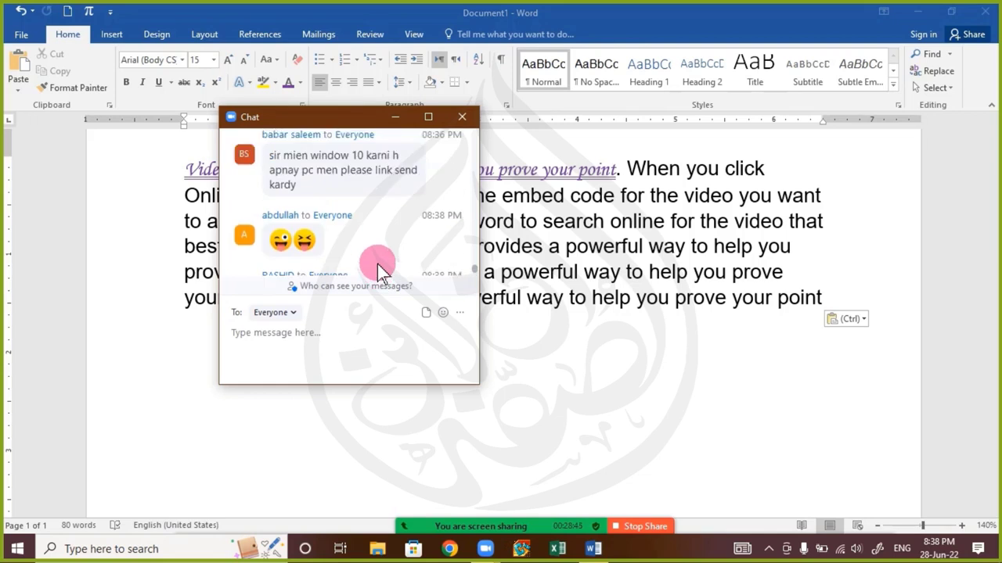
click(462, 117)
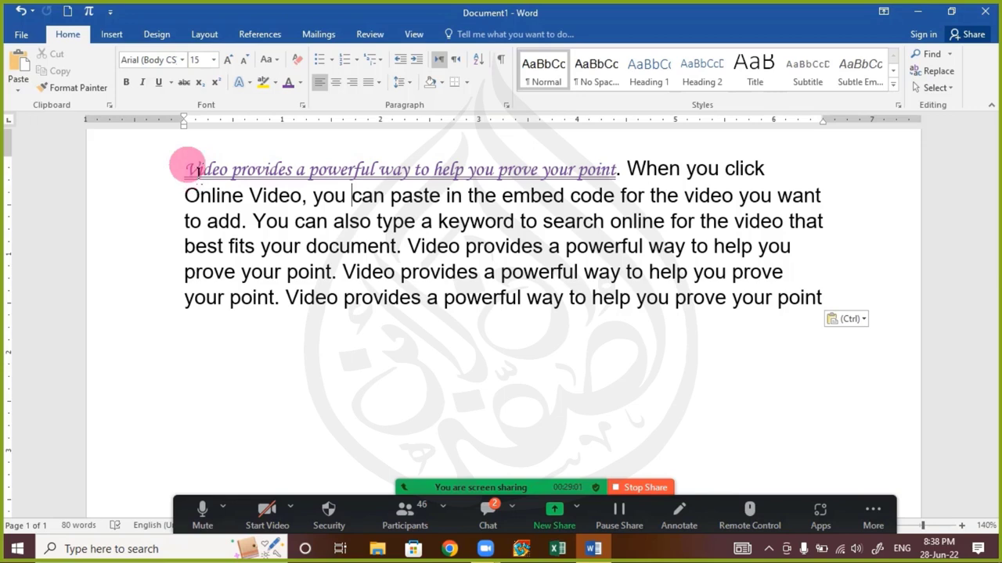
mouse_move(196, 178)
mouse_down()
mouse_move(640, 179)
mouse_move(616, 176)
mouse_up()
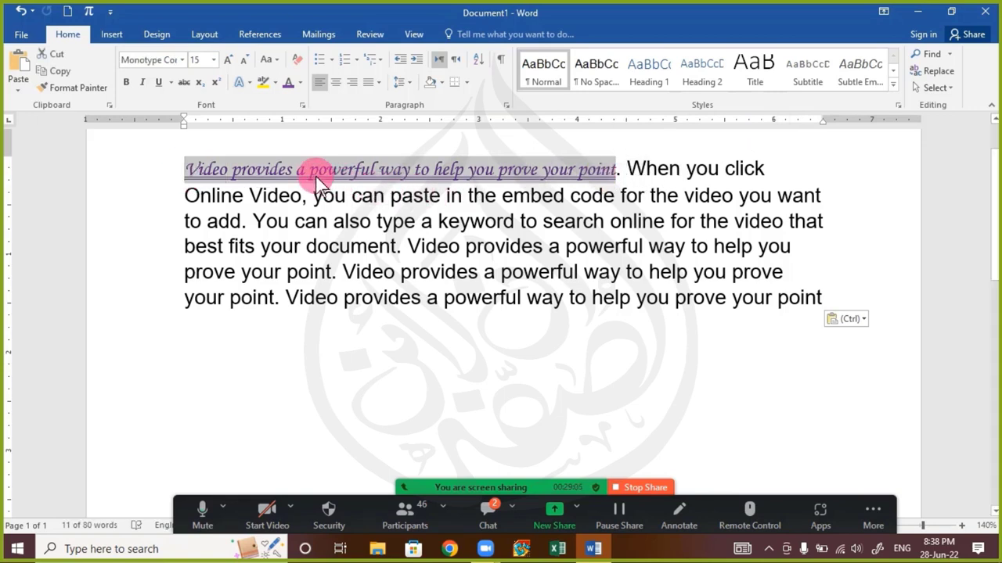
drag(319, 185, 292, 172)
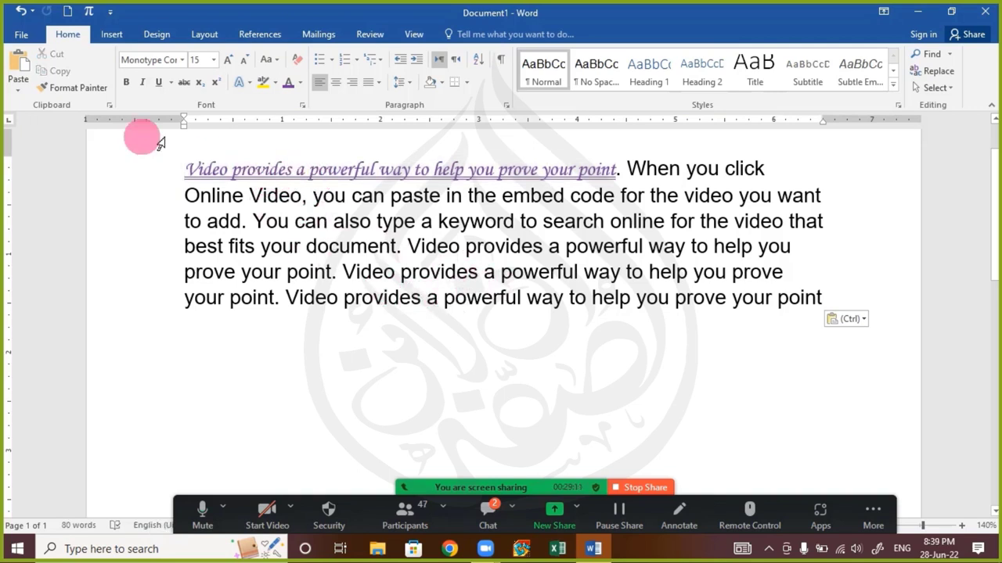
Use Format Painter to give 'Video provides a powerful way' on line 5 the purple underlined script style
click(88, 91)
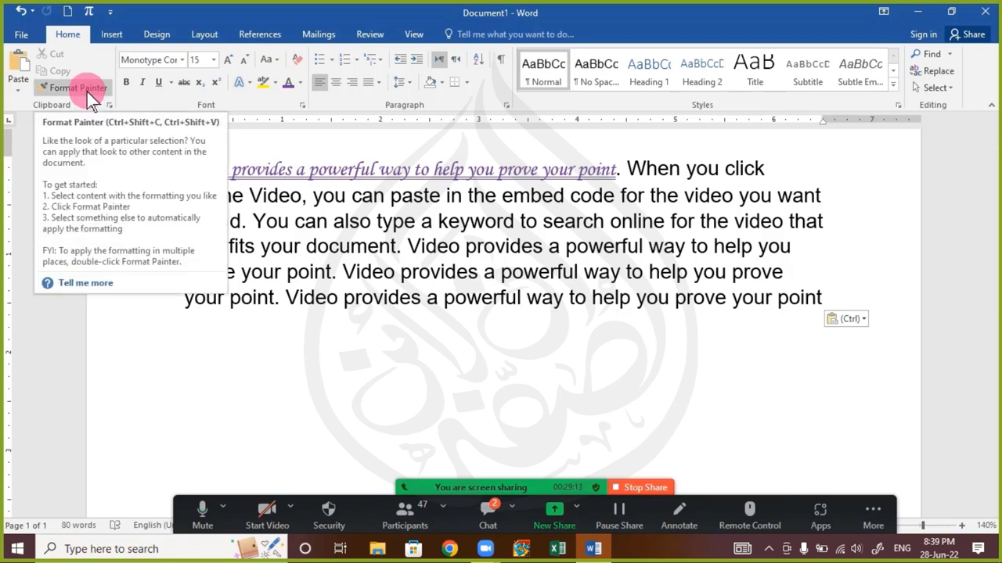
click(89, 93)
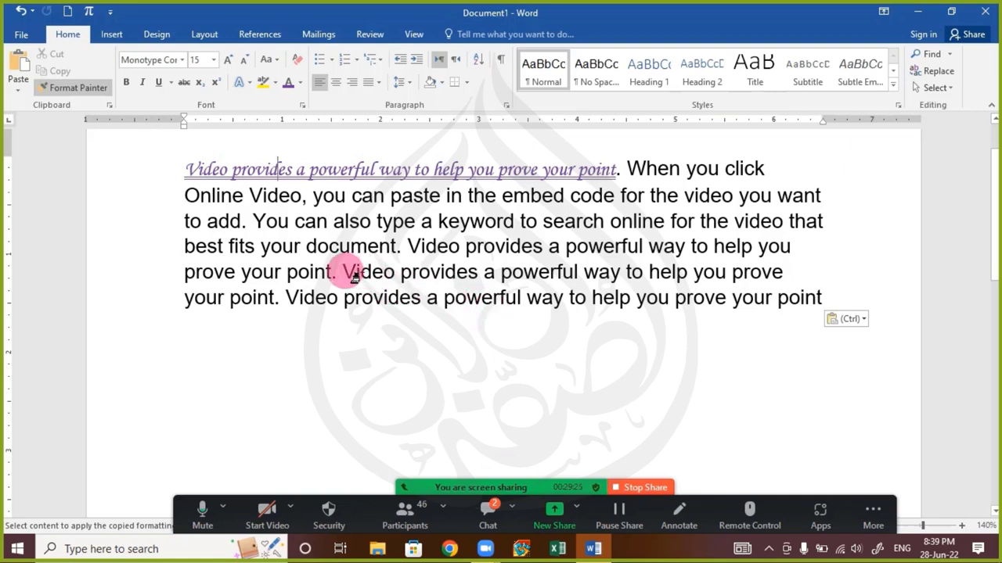
drag(353, 276, 626, 279)
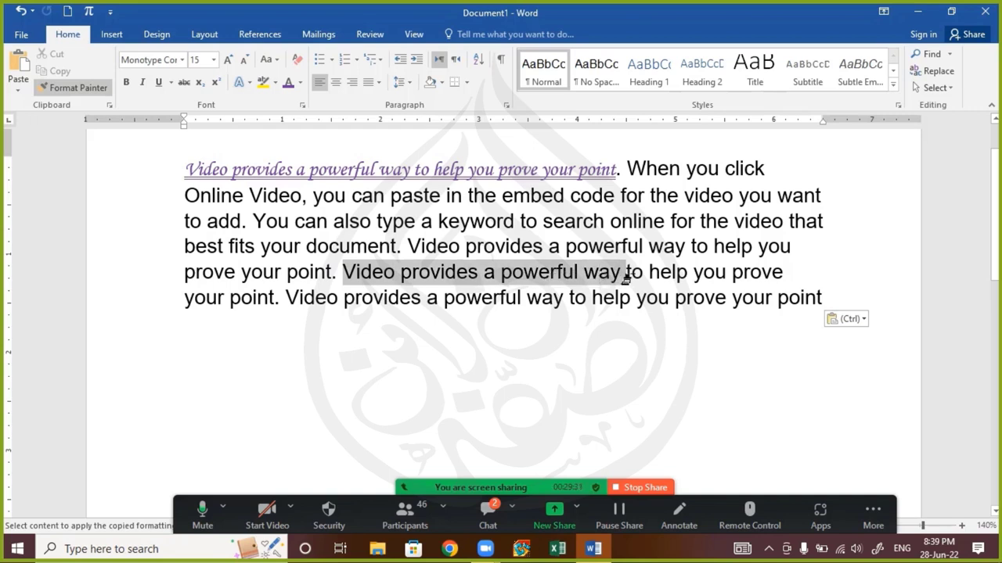
drag(626, 278, 630, 277)
click(479, 325)
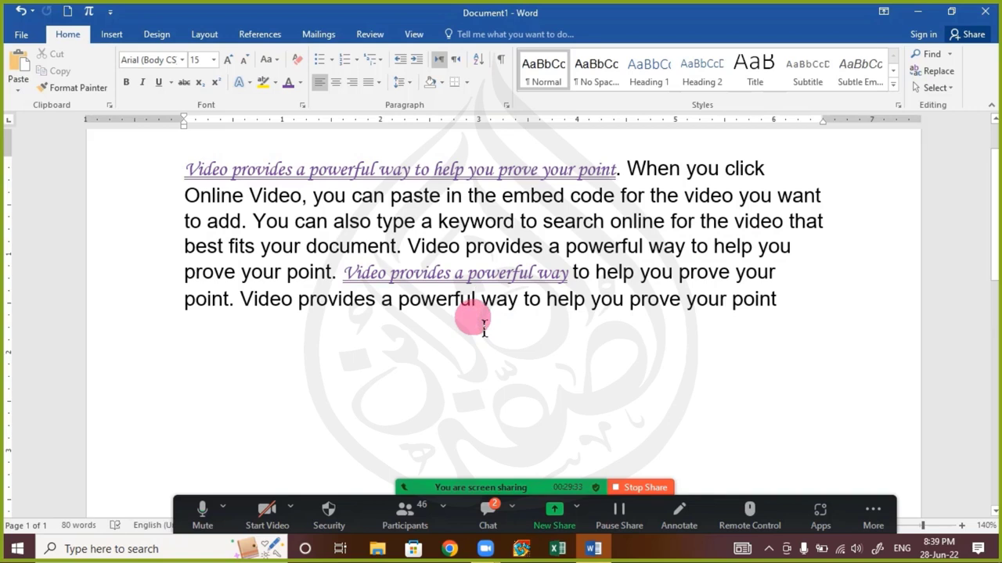
click(489, 501)
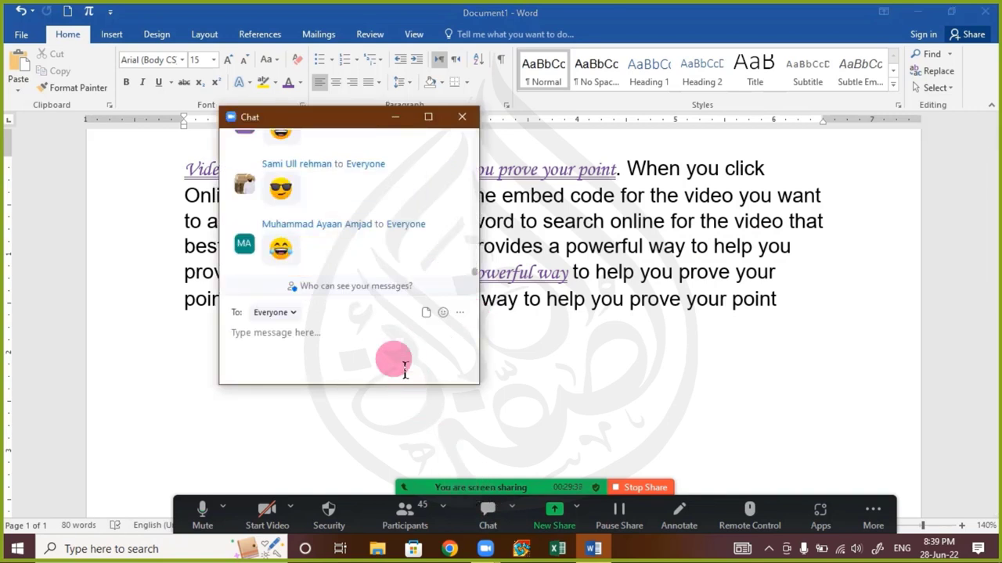
click(462, 119)
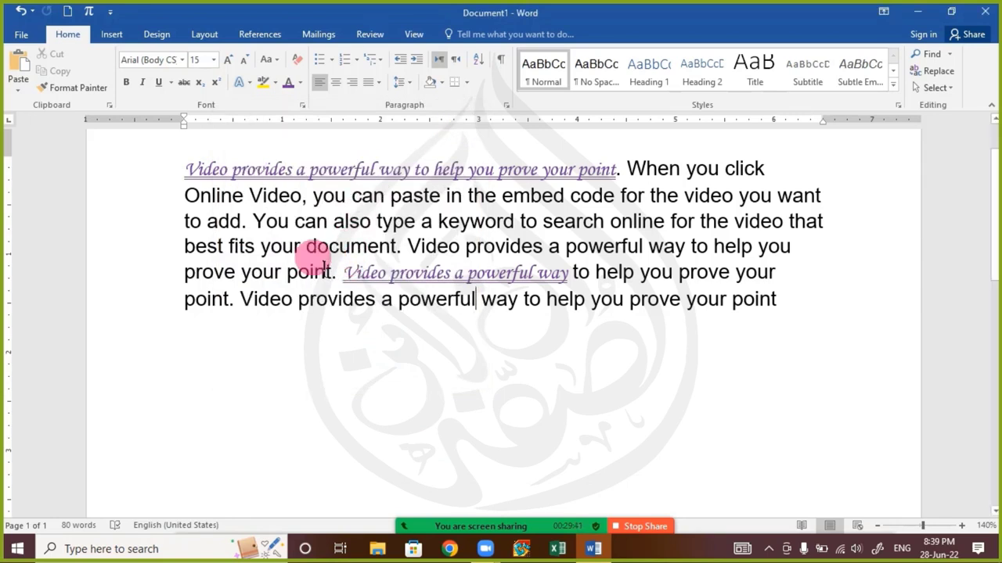
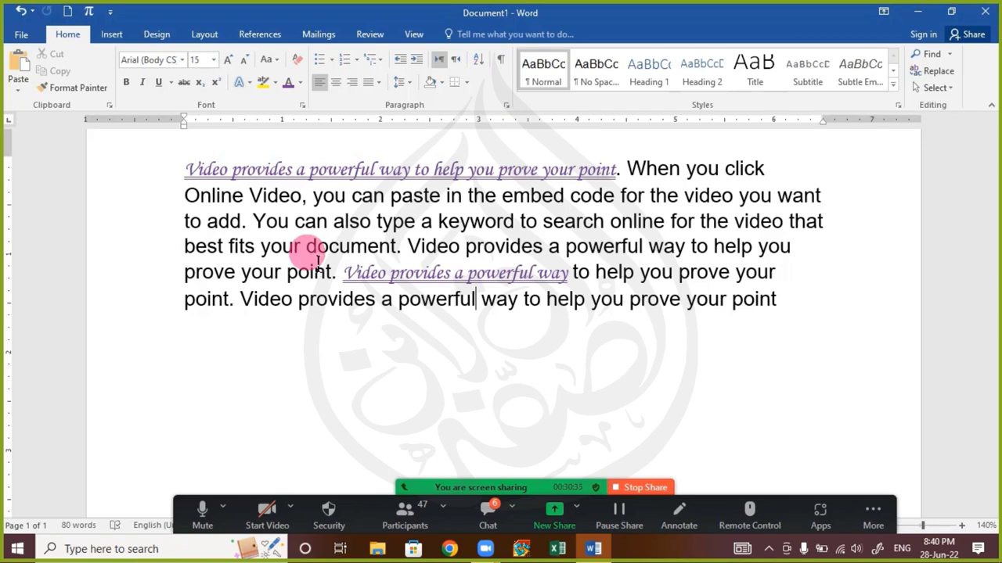
Open the meeting chat full screen and scroll through its messages
click(486, 509)
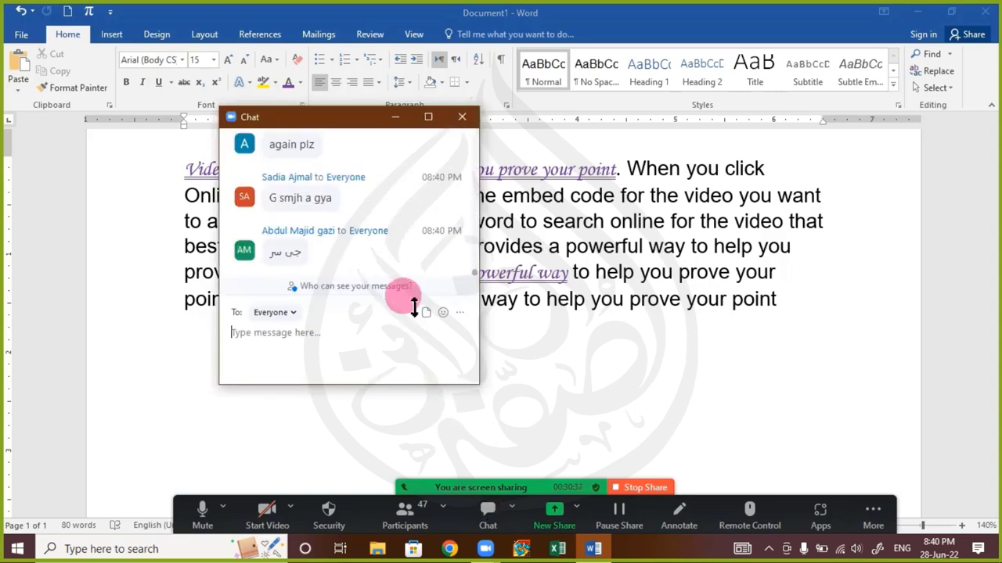
click(428, 116)
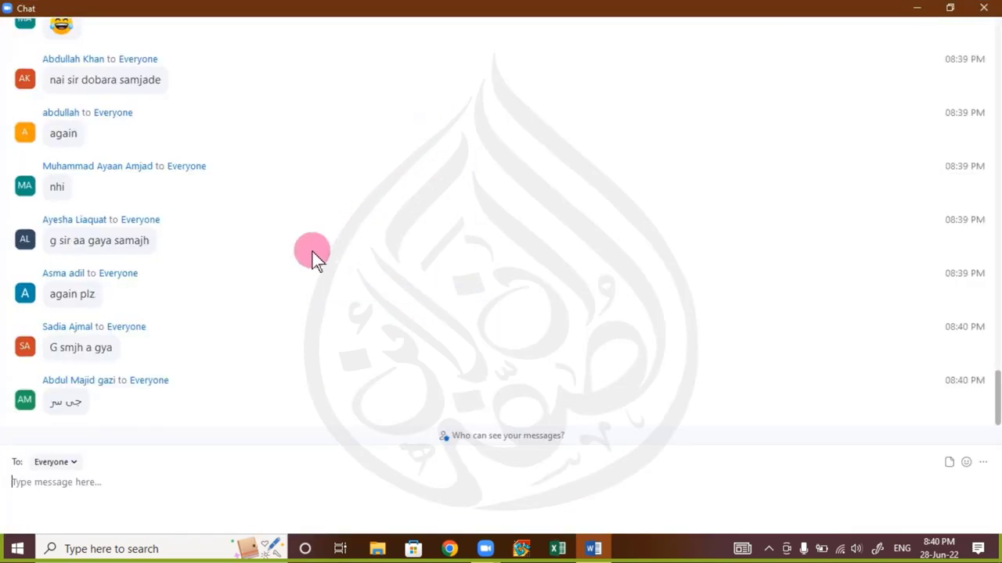
scroll(312, 252, up, 2)
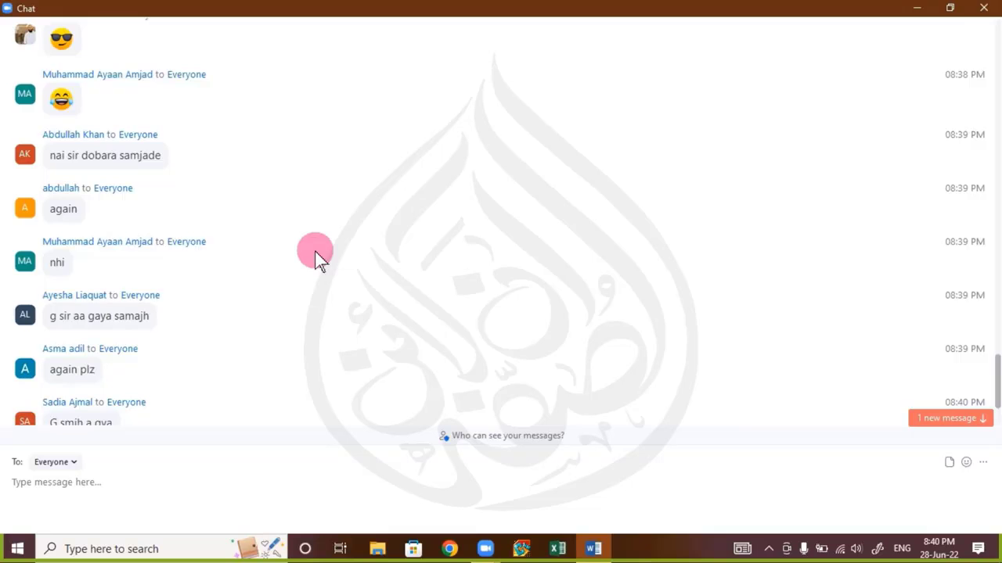
scroll(317, 256, down, 3)
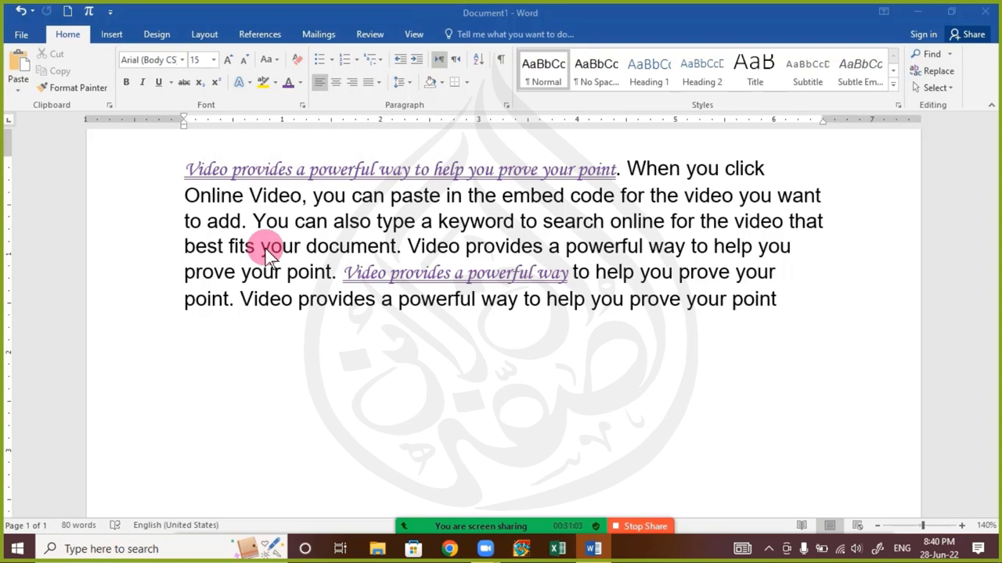
Grow the opening italic sentence 'Video provides a powerful way…' from 15 to 18 pt
click(295, 170)
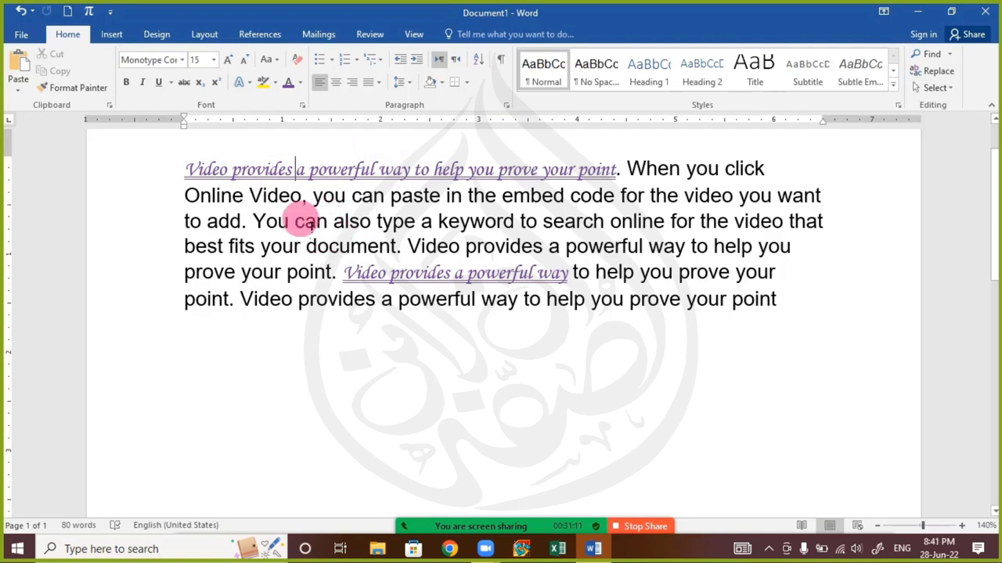
click(305, 222)
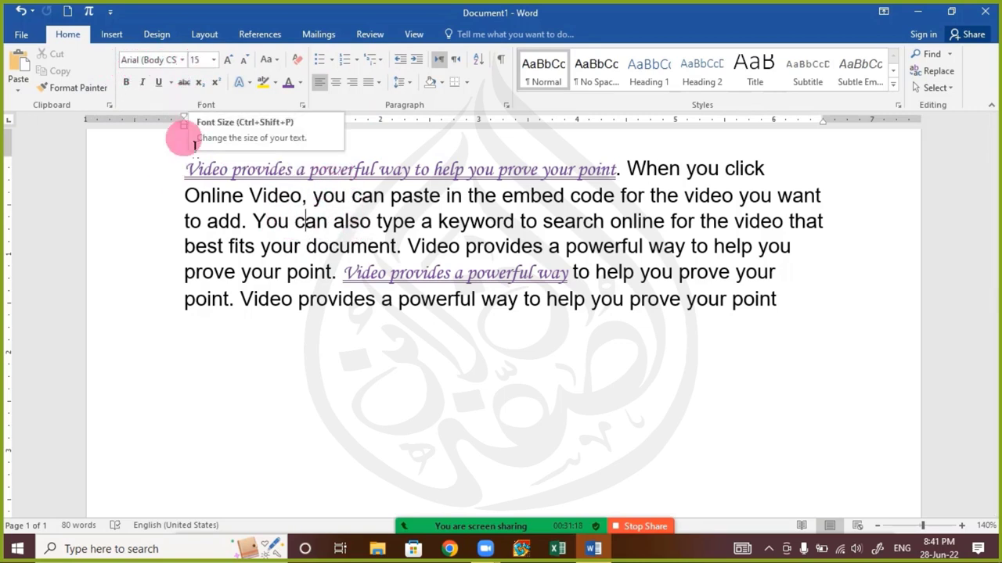
drag(186, 169, 616, 168)
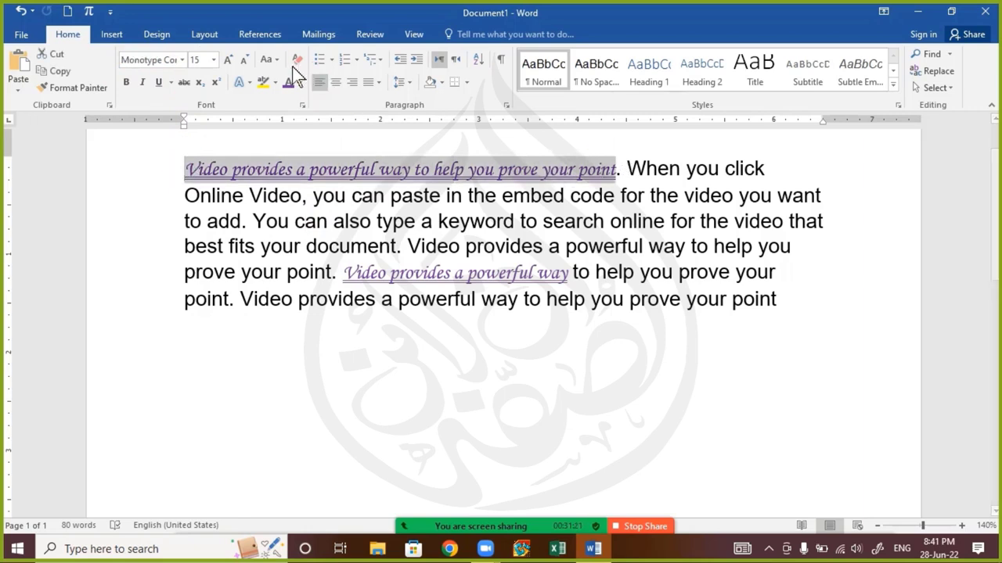
click(229, 59)
click(228, 59)
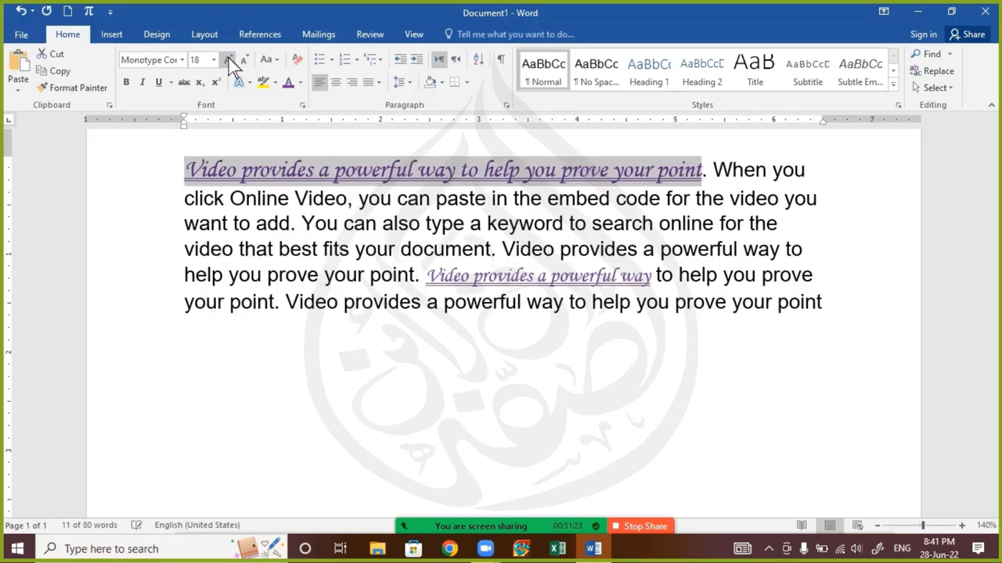
click(319, 263)
click(273, 249)
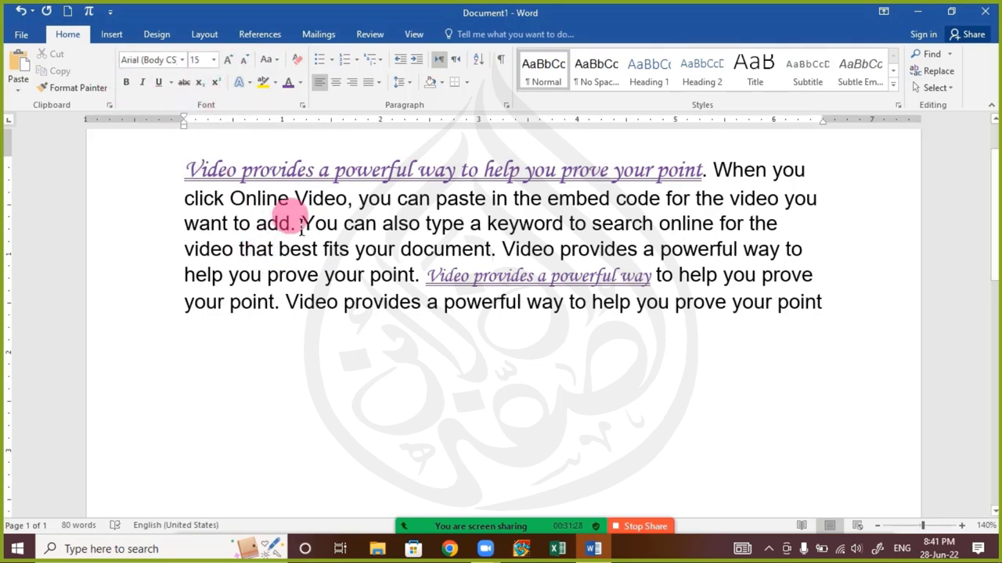
click(285, 172)
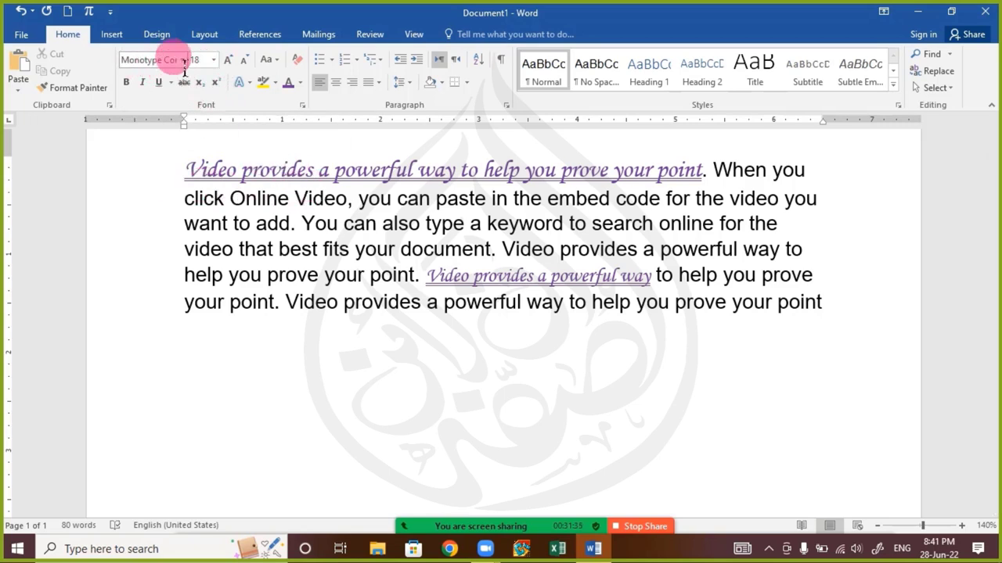
click(290, 248)
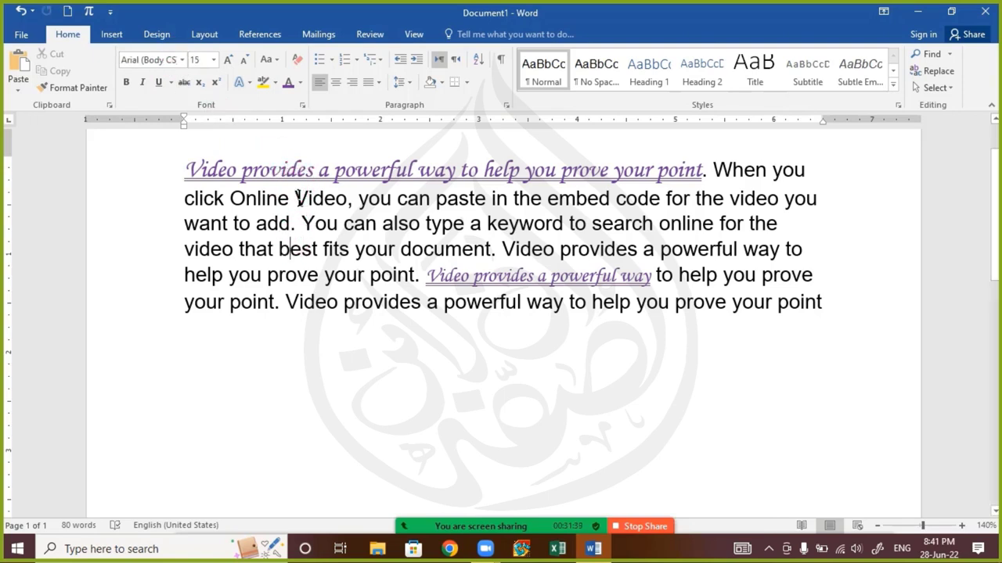
Format-paint the opening sentence's style onto the 'You can also type a keyword…' sentence
click(286, 170)
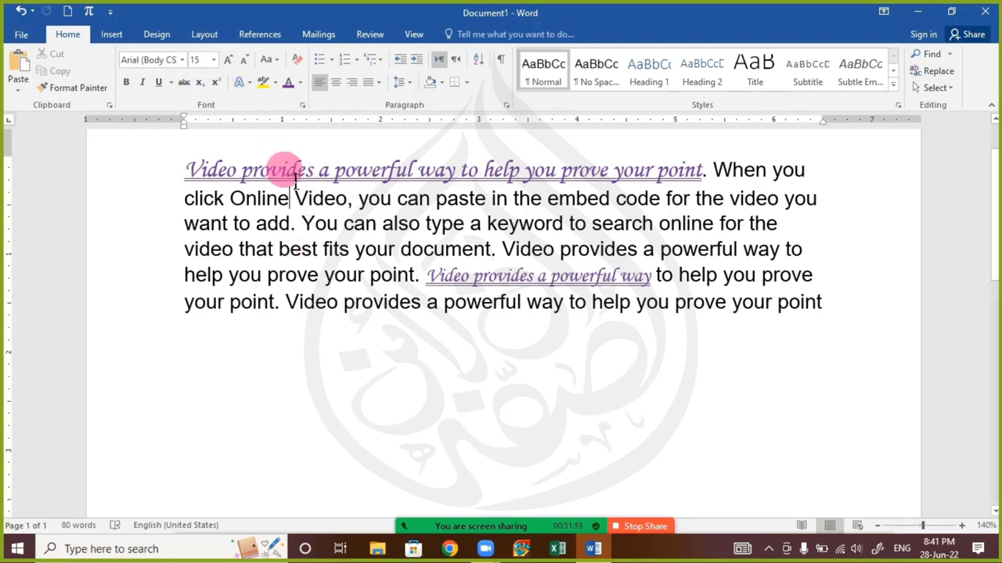
click(91, 91)
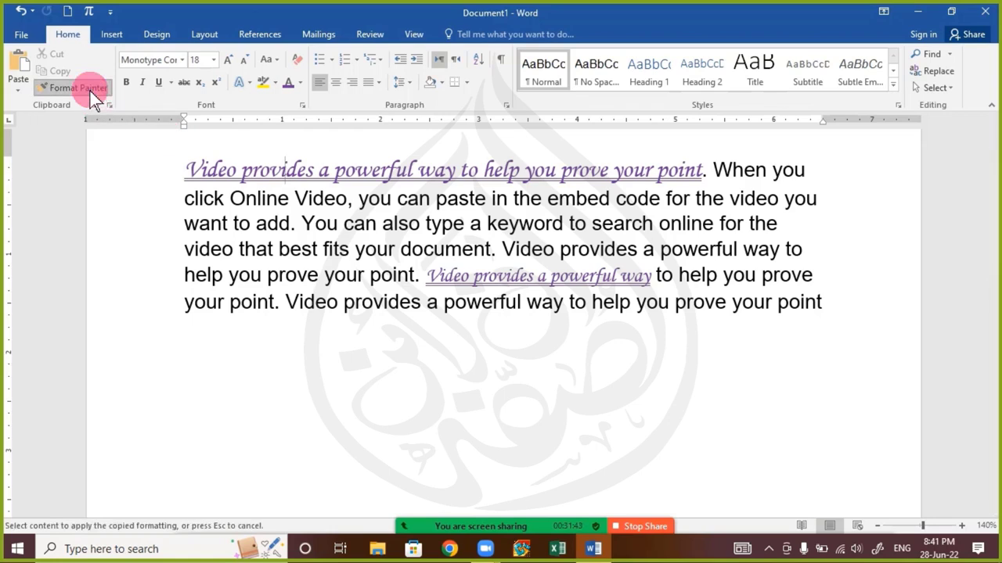
click(91, 92)
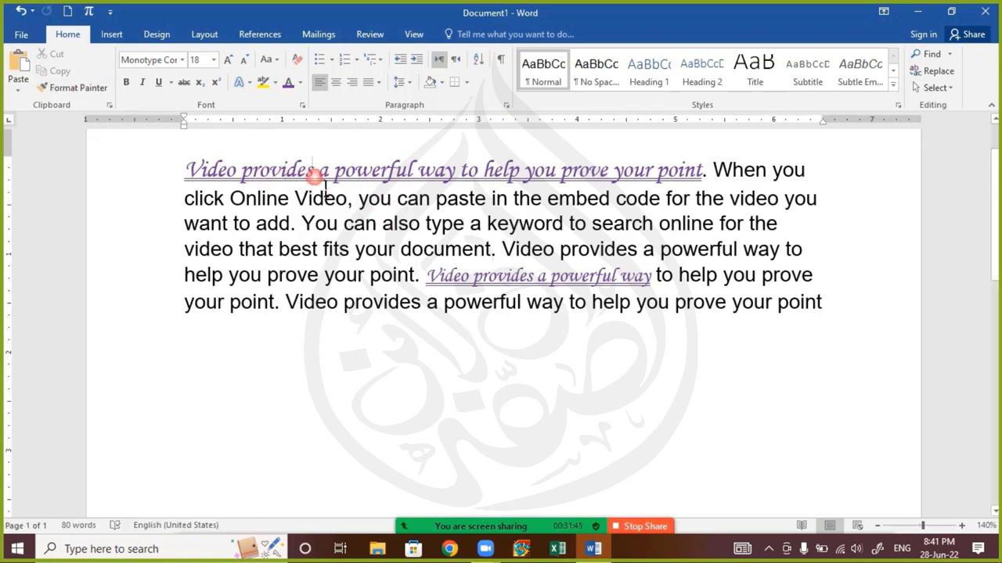
click(87, 91)
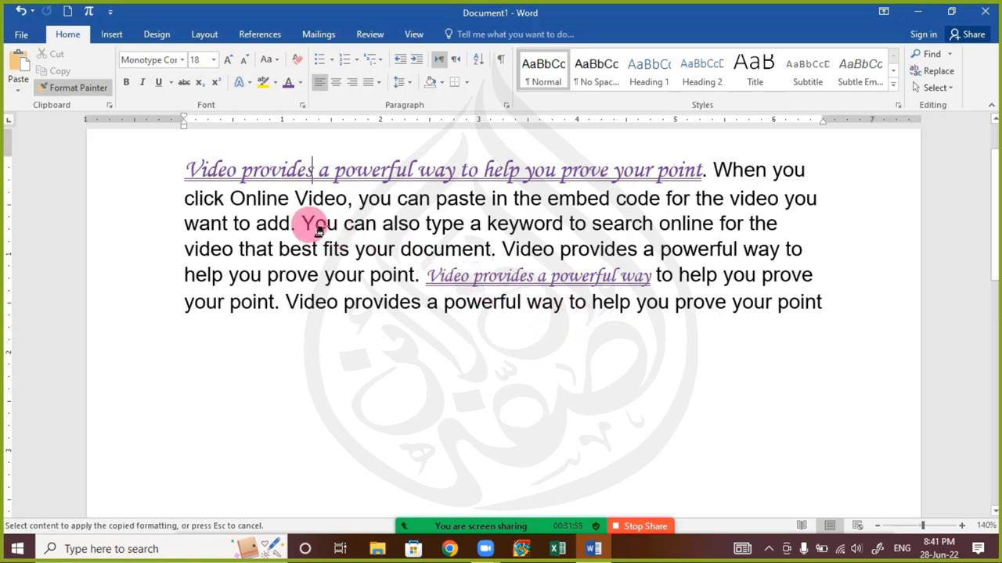
mouse_move(311, 226)
mouse_down()
mouse_move(495, 251)
mouse_move(662, 251)
mouse_move(463, 226)
mouse_move(493, 247)
mouse_up()
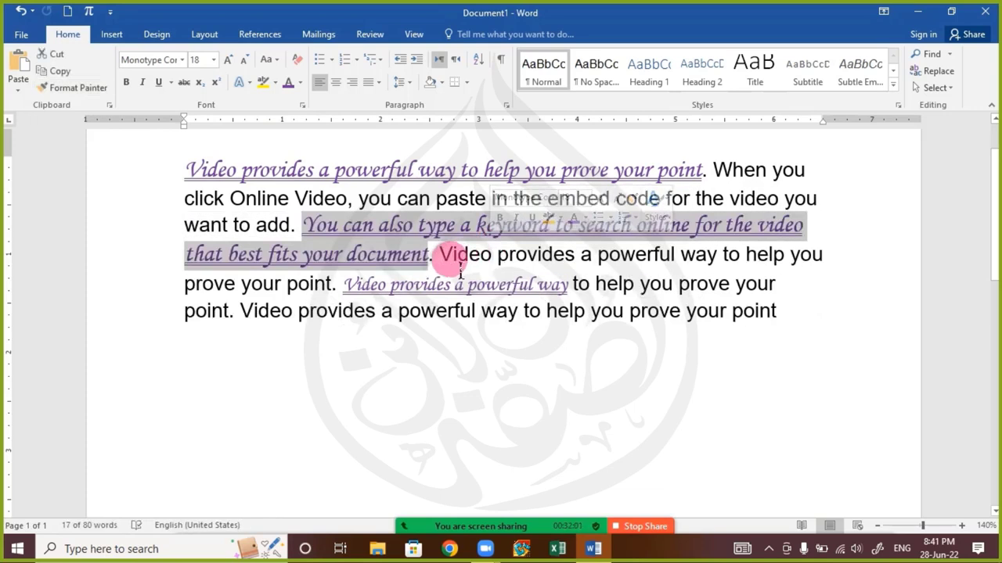
click(344, 197)
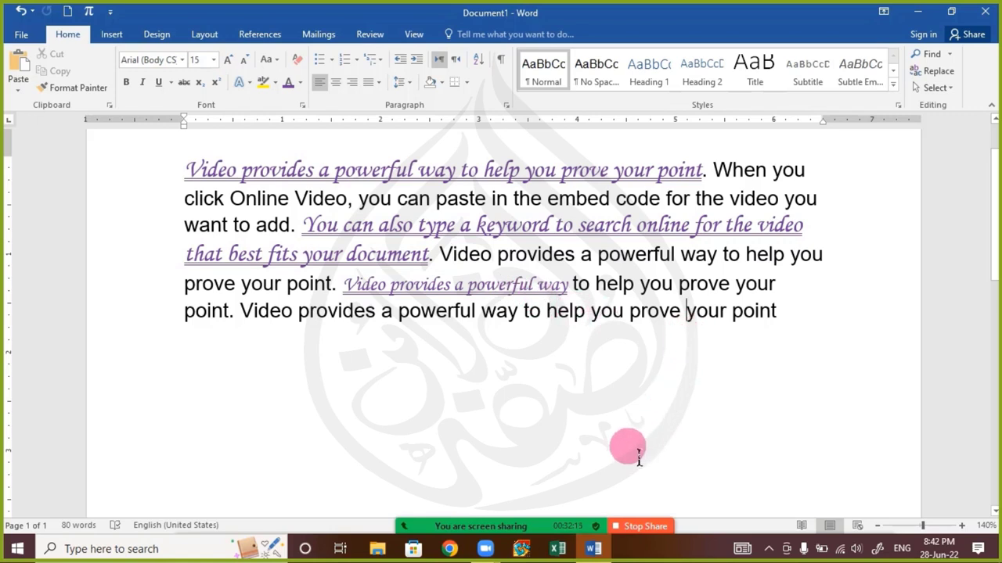
mouse_move(516, 532)
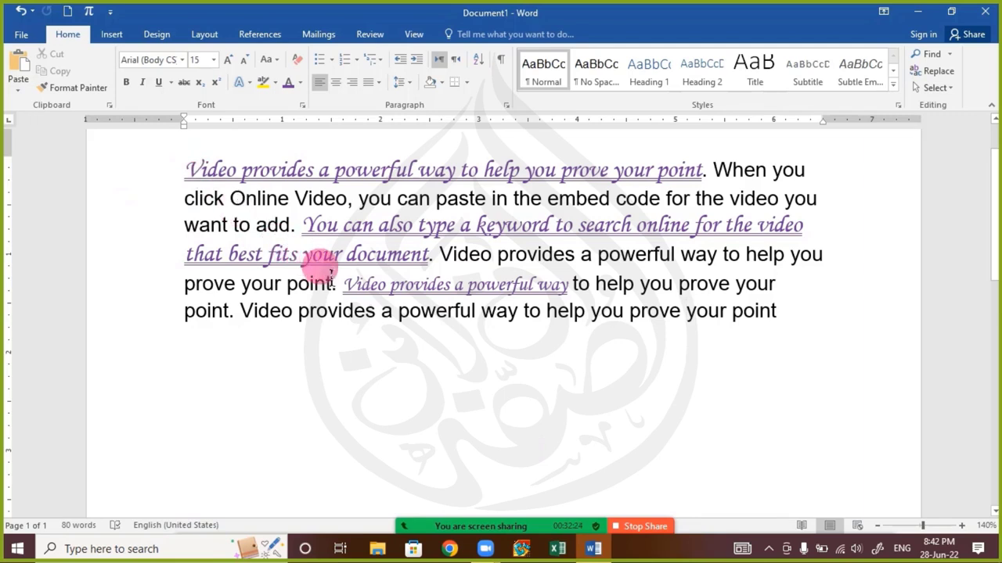
Below the paragraph, type four first names on separate lines, leaving a new empty line
click(810, 328)
key(Return)
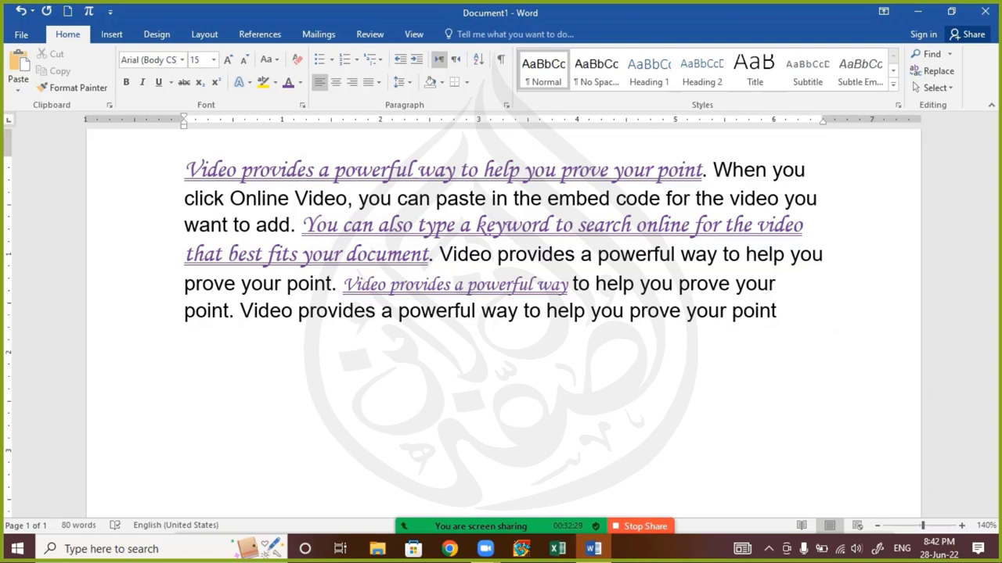
click(815, 332)
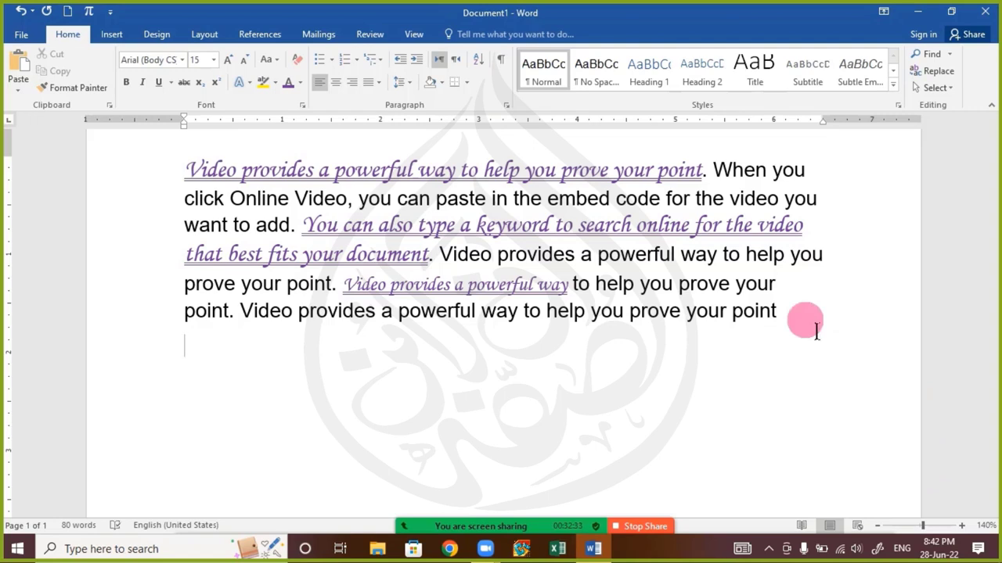
text(Muhamma)
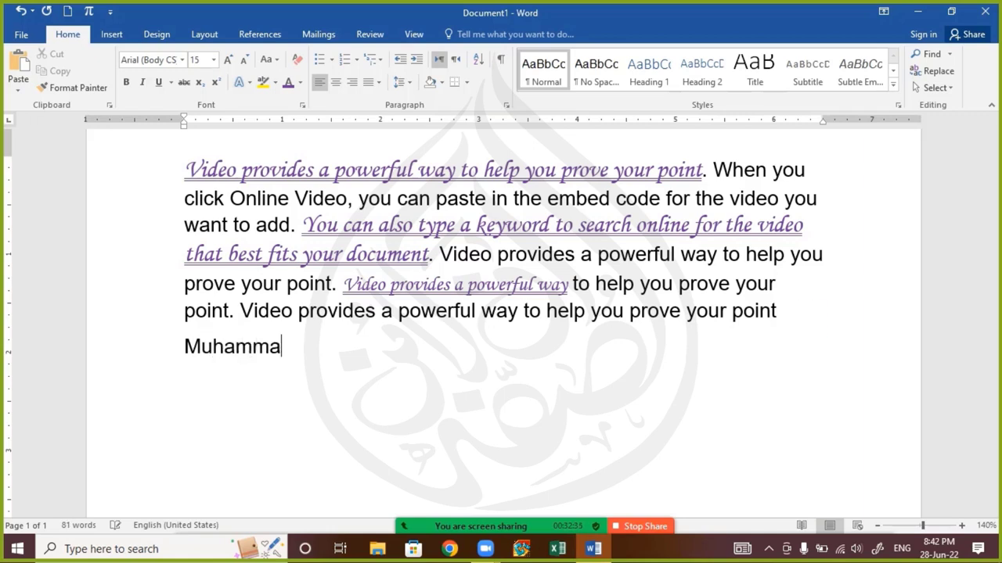
text(d)
key(Return)
text(Abu)
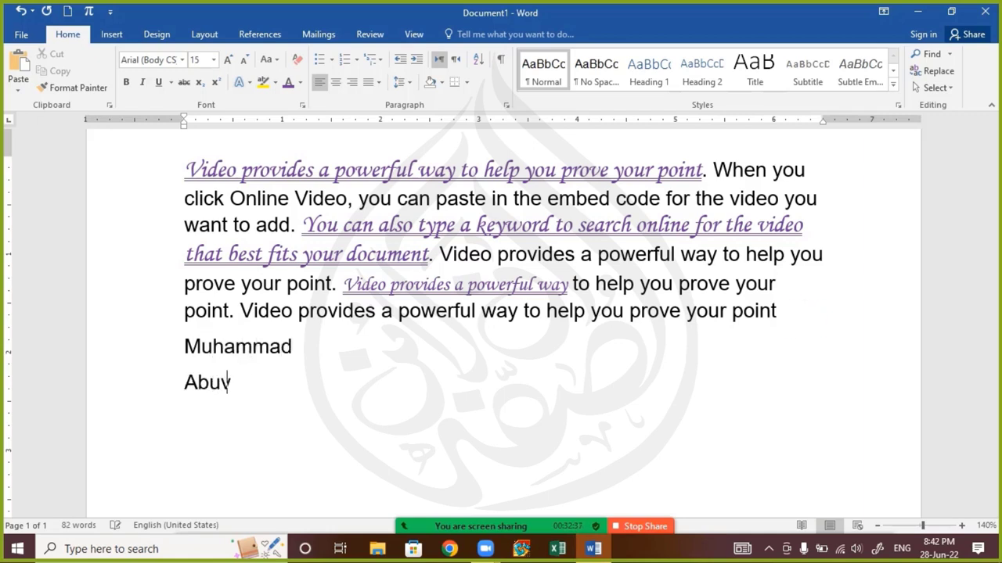
text(bakar)
key(Return)
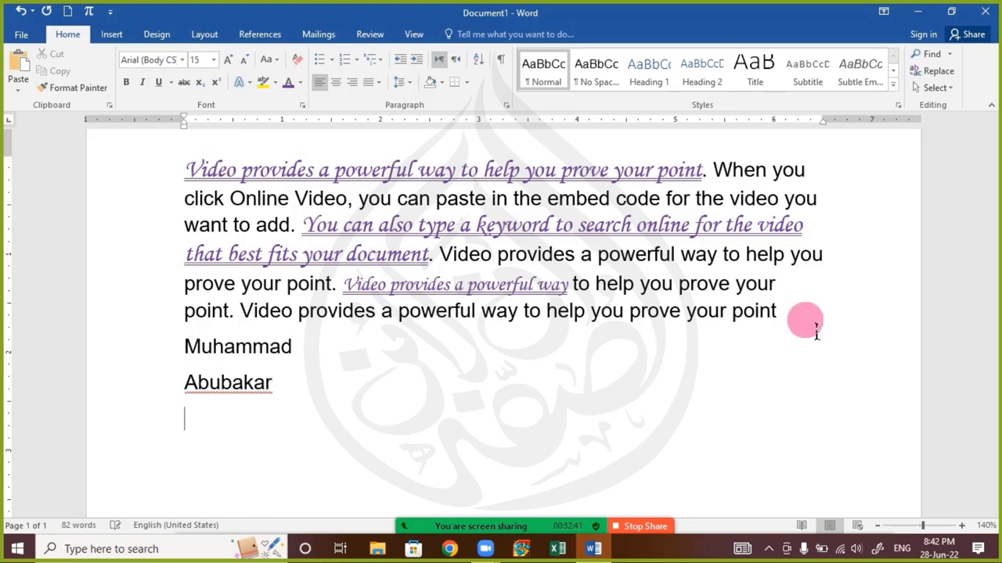
text(Umer)
key(Return)
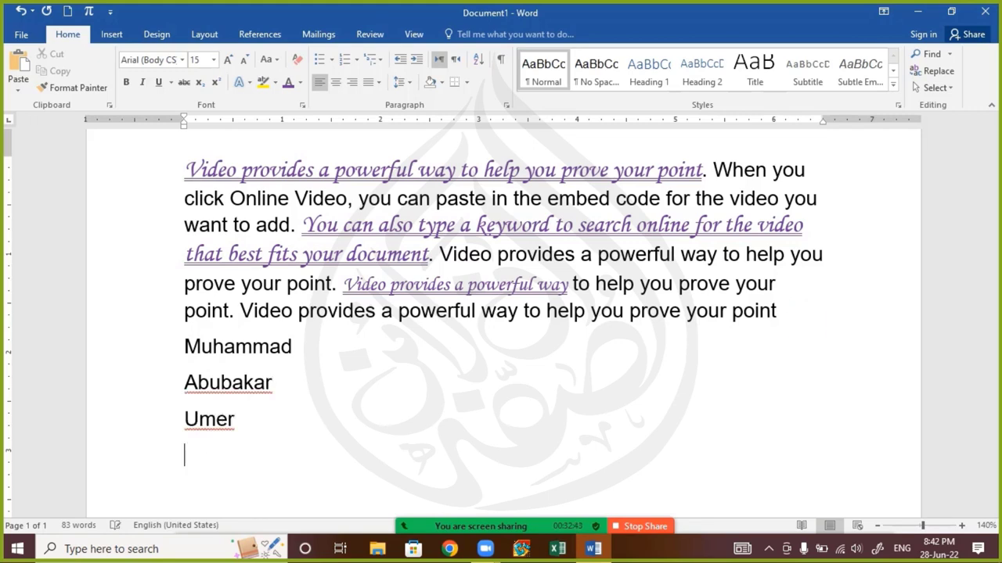
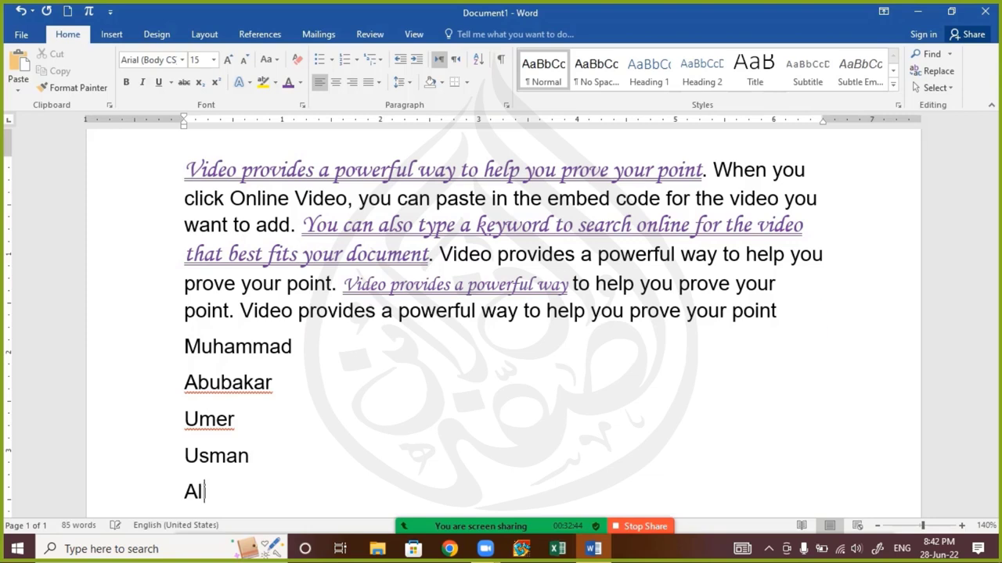
key(Return)
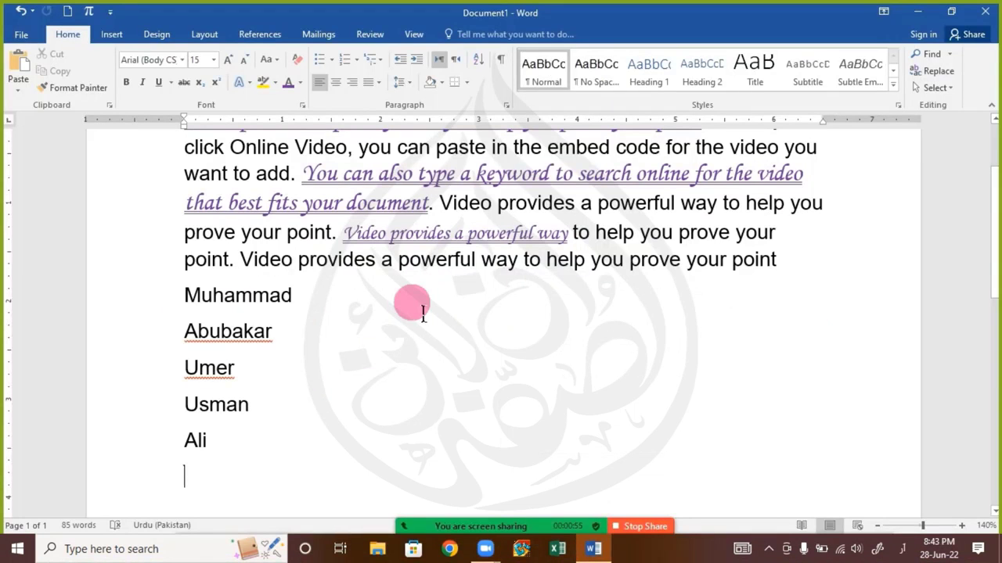
mouse_move(480, 526)
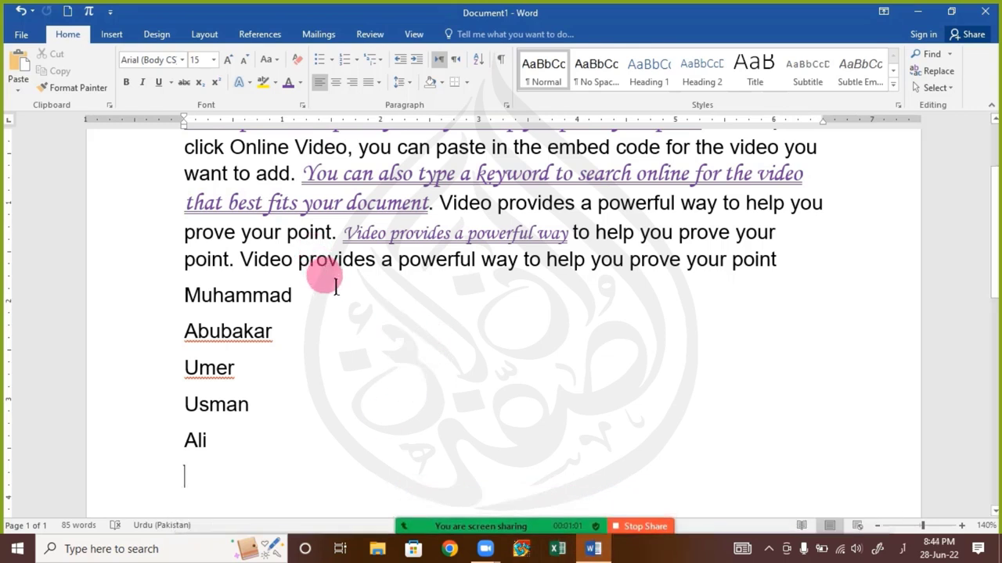
click(238, 445)
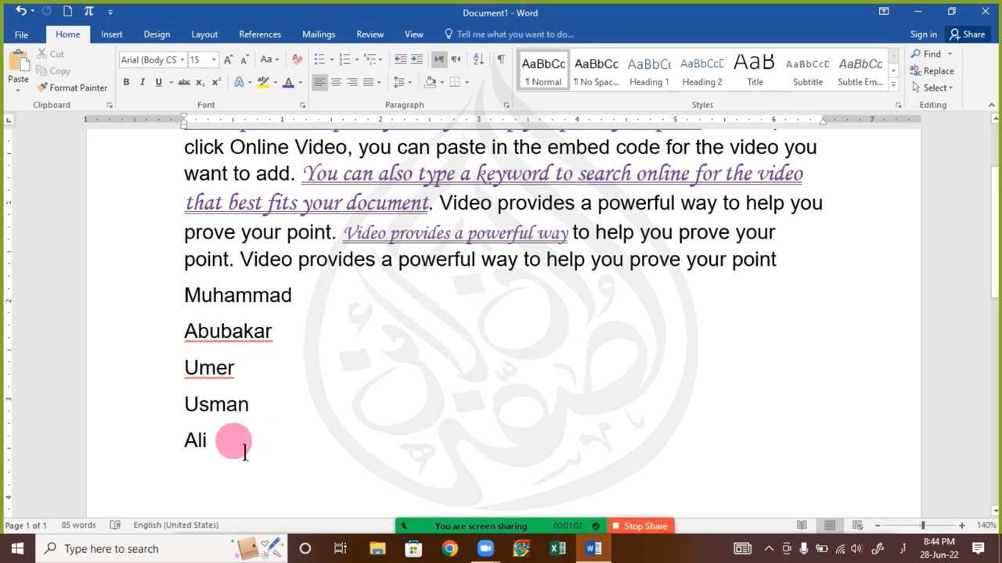
click(395, 237)
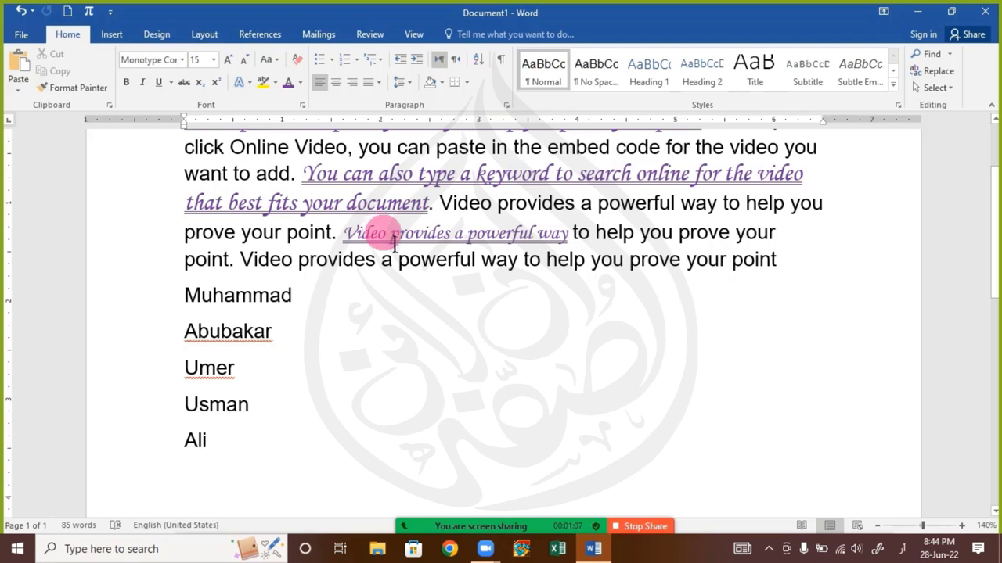
click(287, 202)
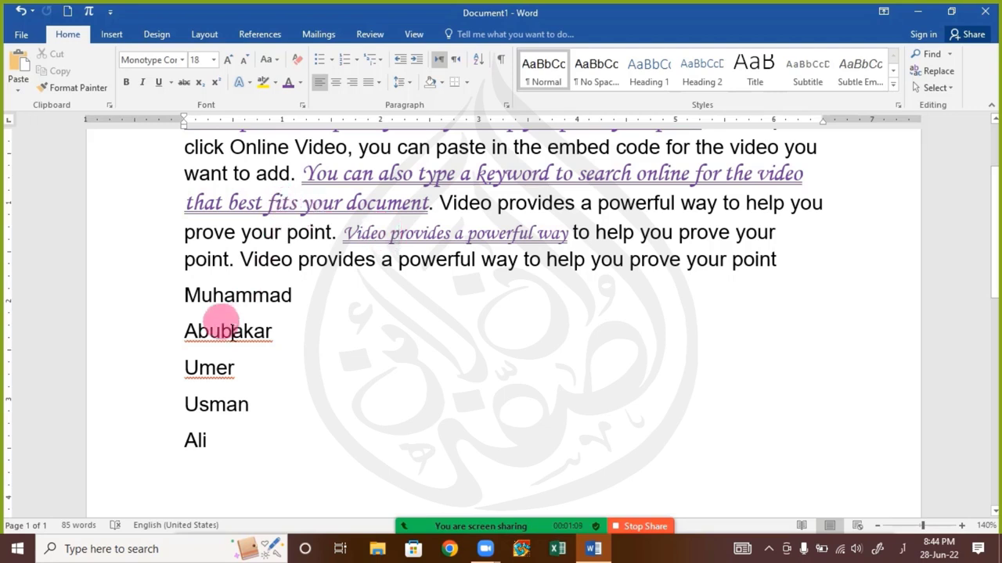
drag(186, 291, 277, 445)
click(384, 332)
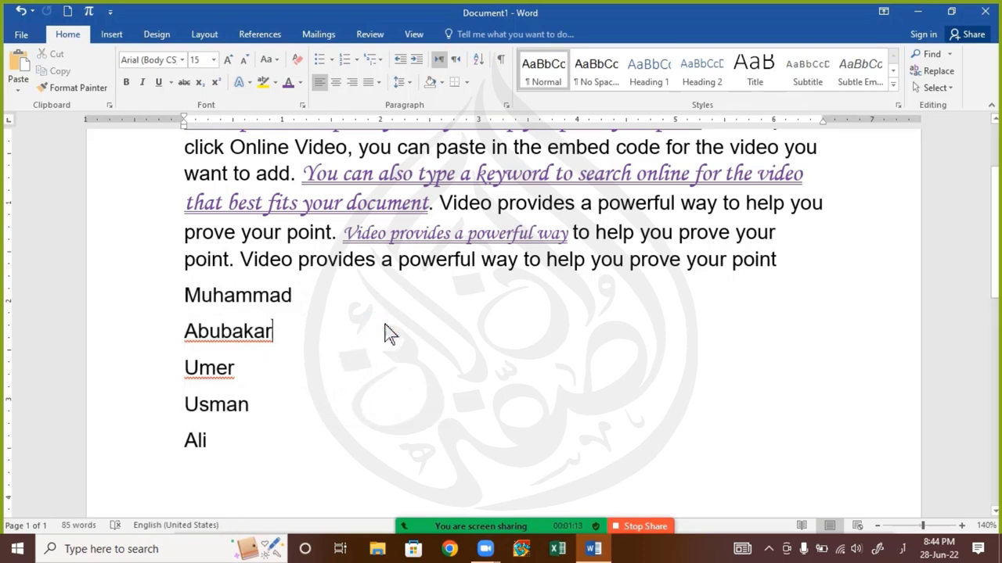
click(387, 332)
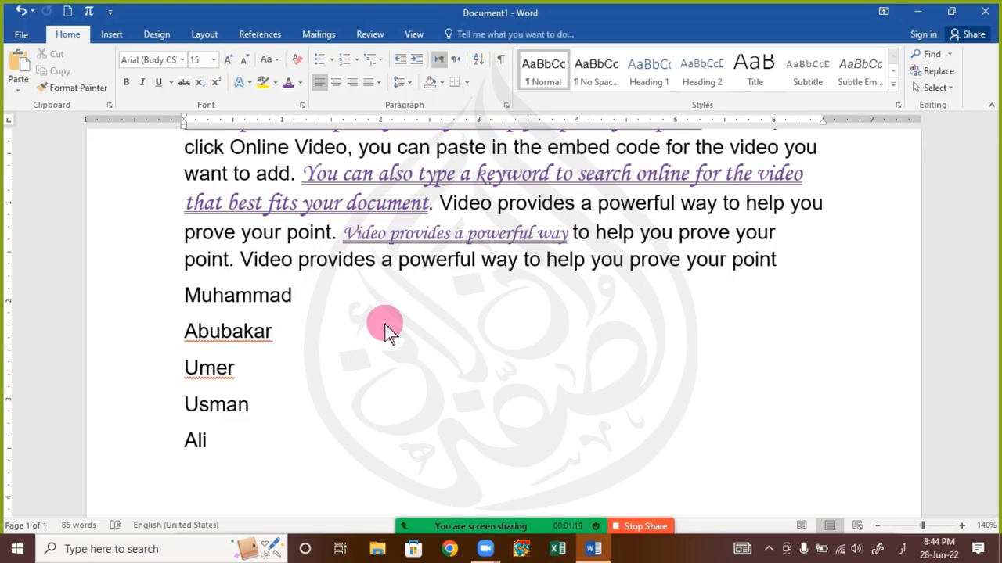
scroll(384, 324, up, 3)
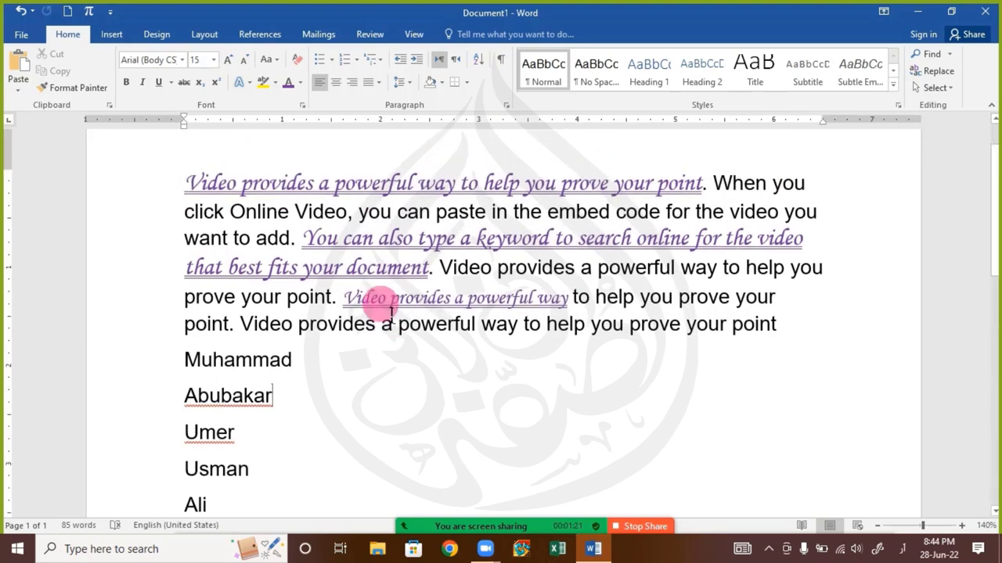
Paint the purple script style onto the first name with Format Painter
click(342, 245)
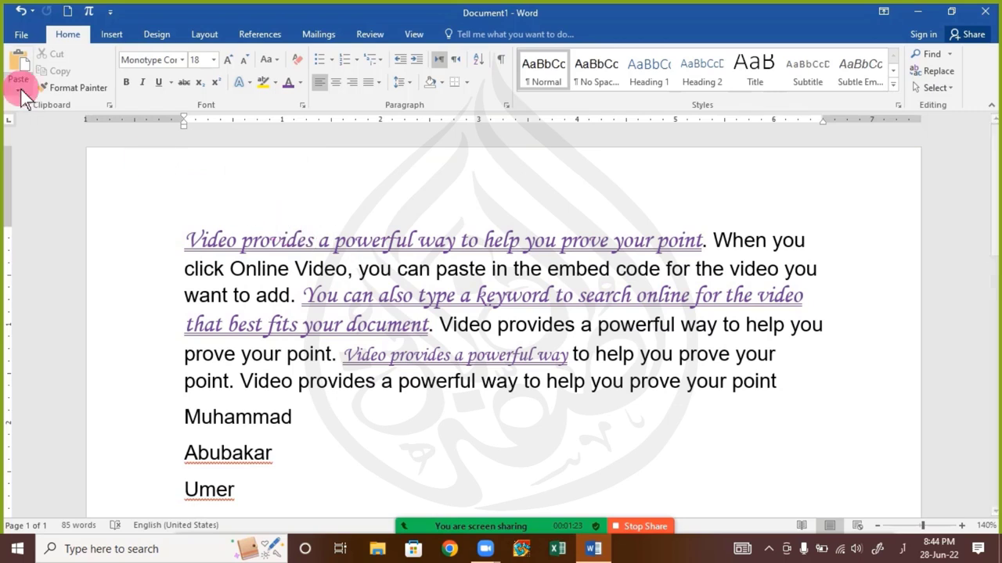
click(89, 89)
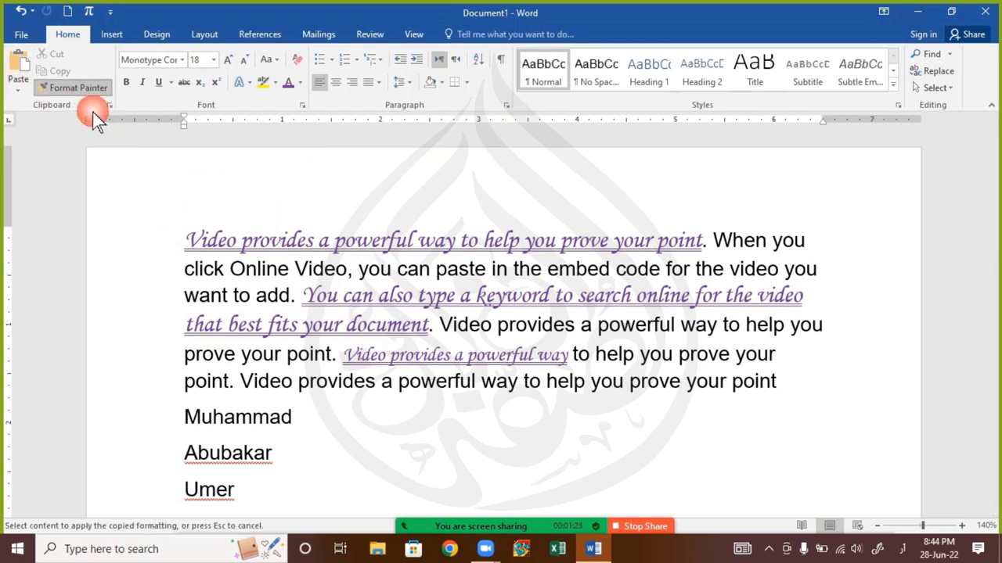
drag(188, 421, 307, 425)
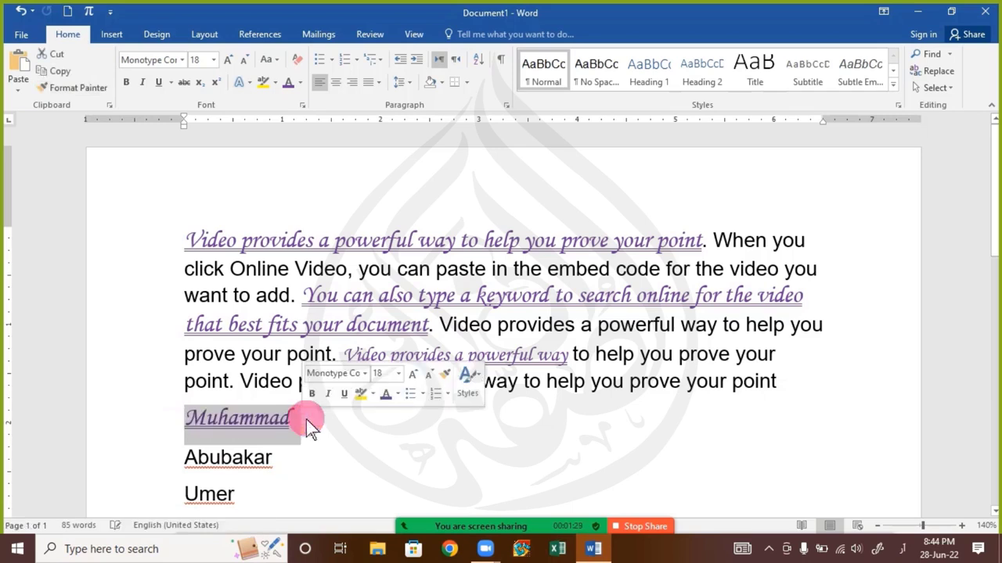
click(387, 417)
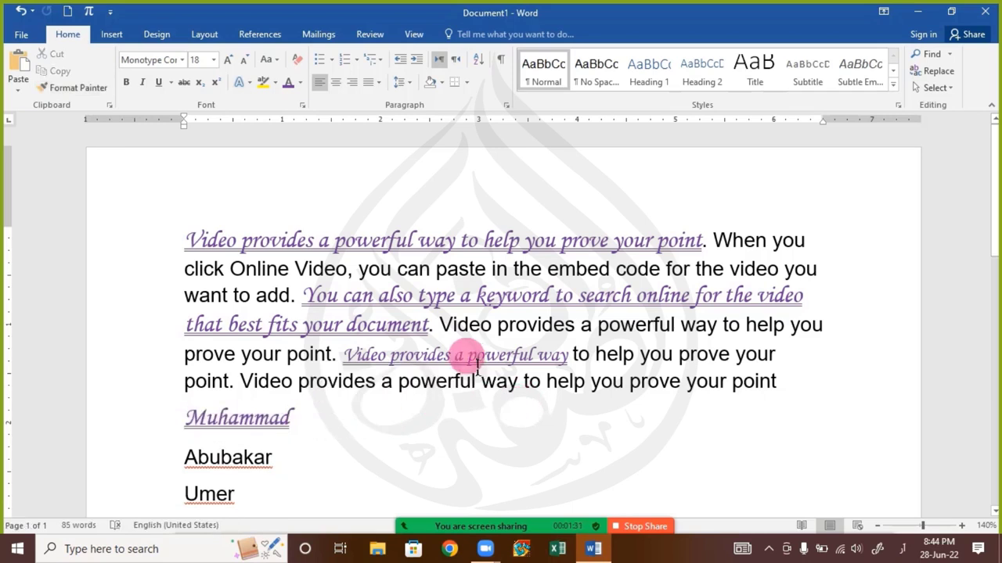
click(237, 419)
click(100, 92)
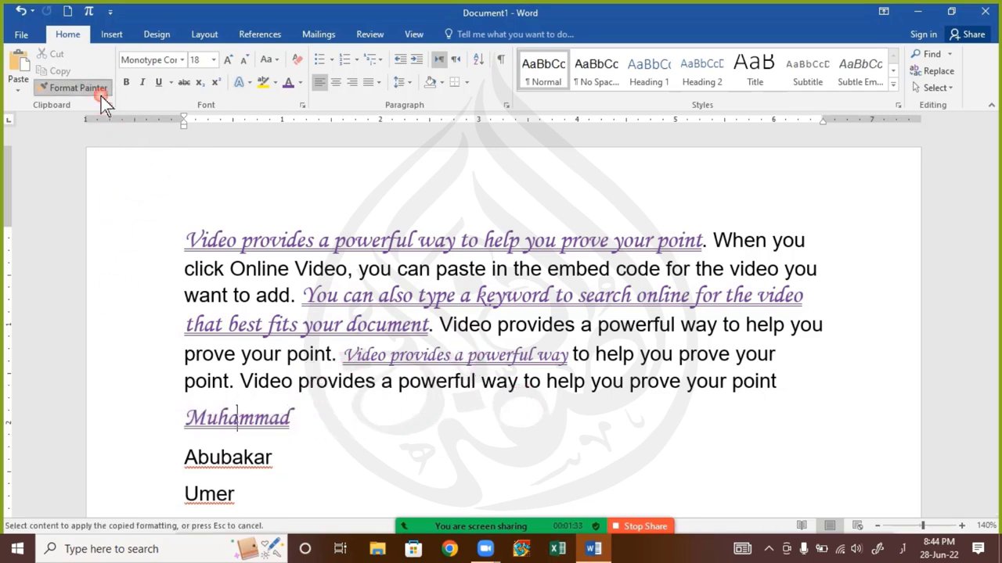
Paint the same script style onto the third and last names
scroll(210, 462, down, 1)
scroll(210, 462, down, 1)
drag(187, 429, 295, 433)
click(295, 433)
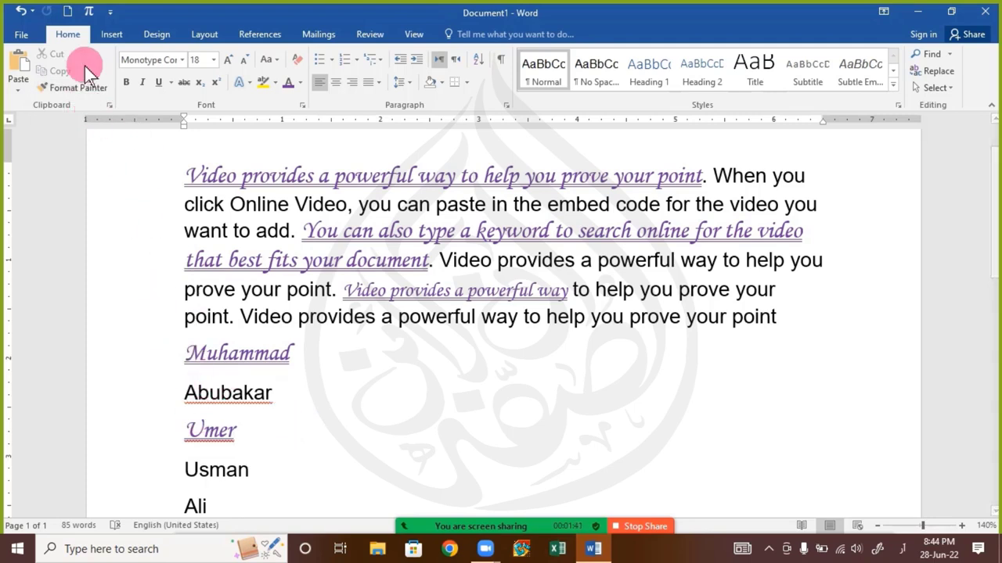
click(73, 88)
scroll(148, 241, down, 3)
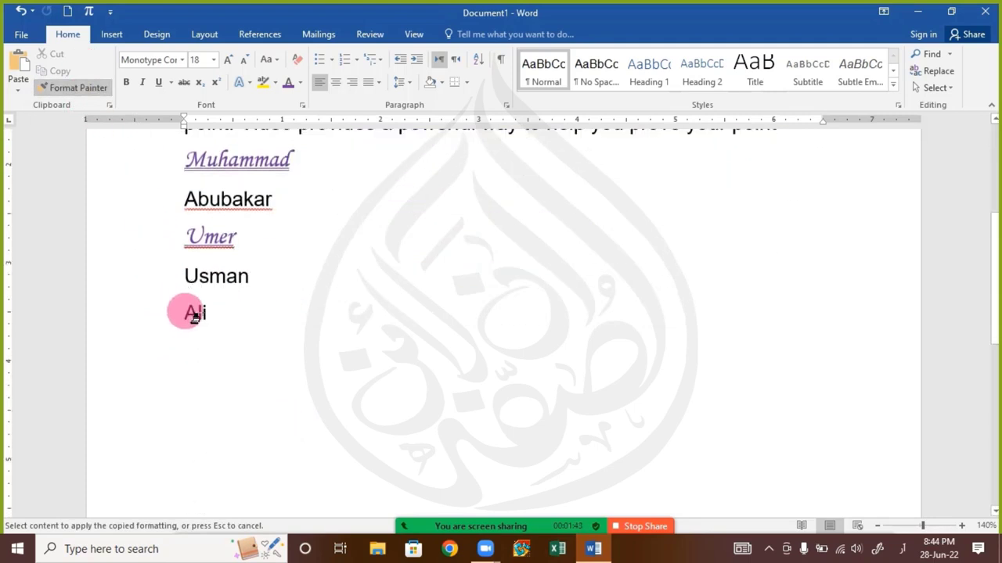
drag(187, 313, 274, 327)
click(295, 345)
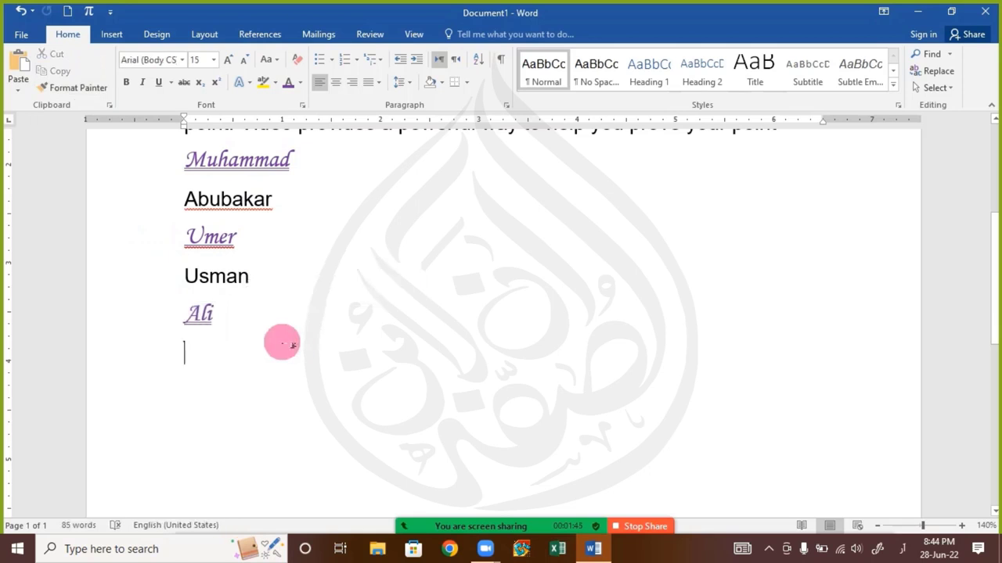
Undo and redo back to the paragraph alone with the keyword sentence plain, cancelling Format Painter
key(ctrl+z)
key(ctrl+z)
key(ctrl+z)
key(ctrl+z)
key(ctrl+z)
key(ctrl+z)
key(ctrl+z)
key(ctrl+z)
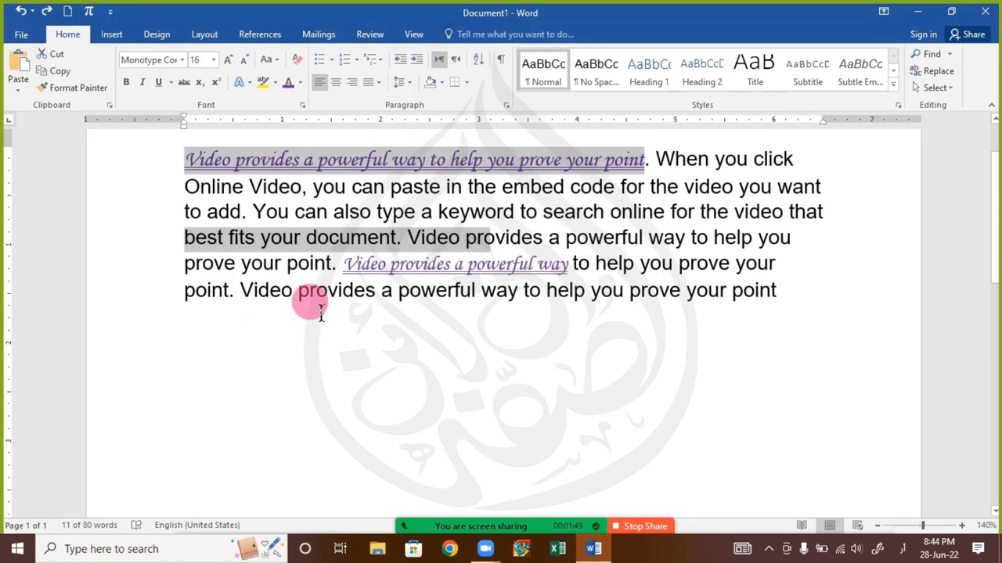
key(ctrl+z)
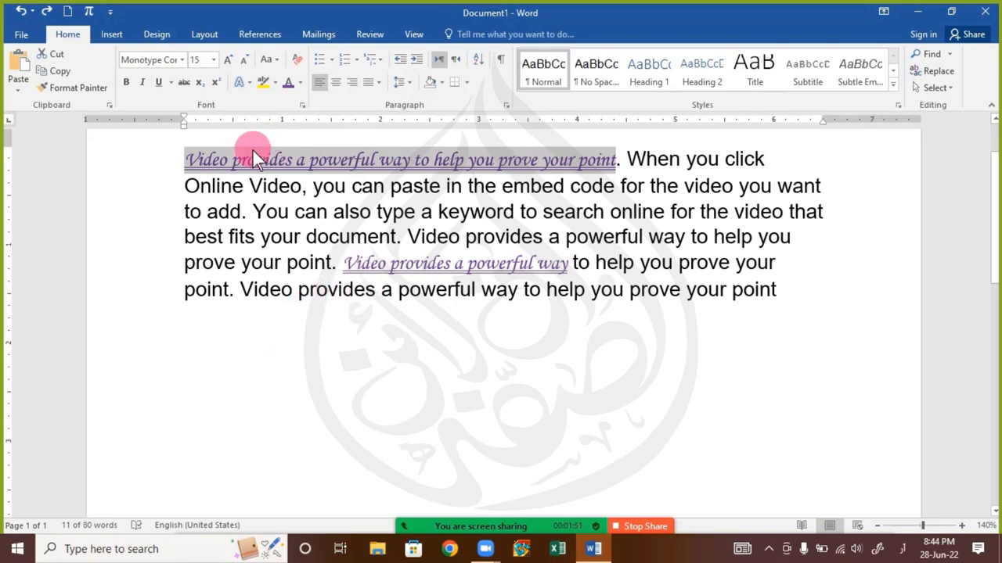
key(ctrl+y)
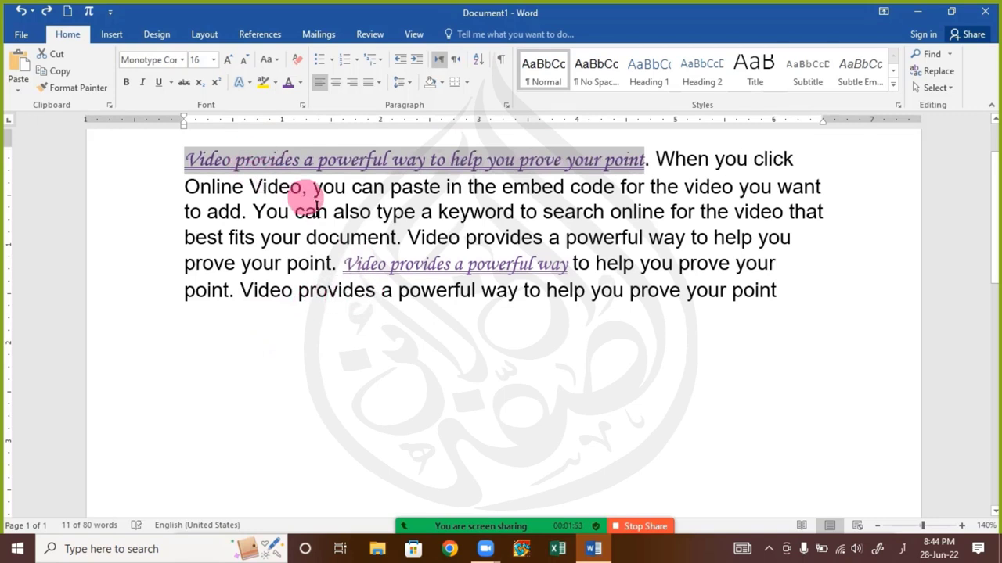
key(ctrl+y)
key(ctrl+y)
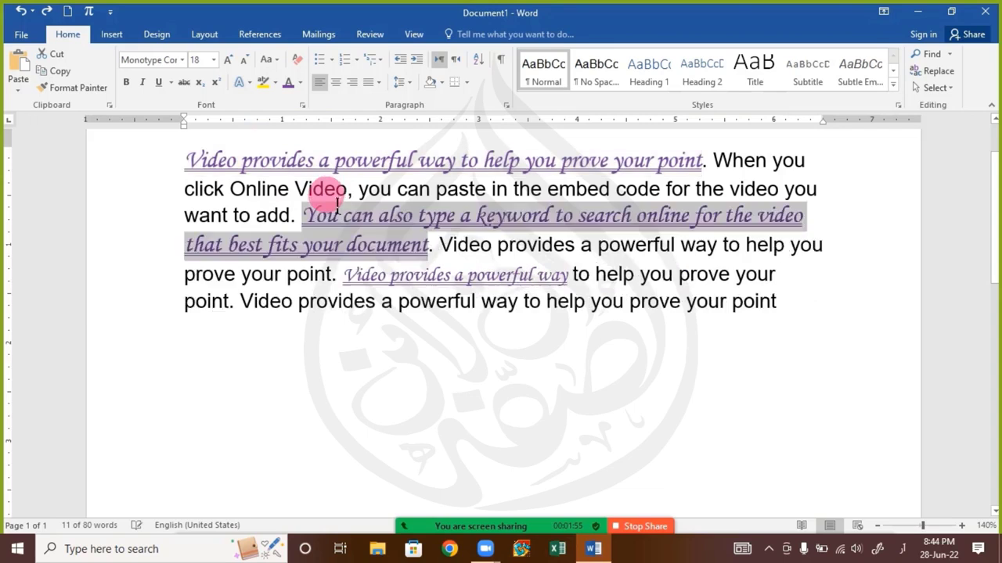
key(ctrl+z)
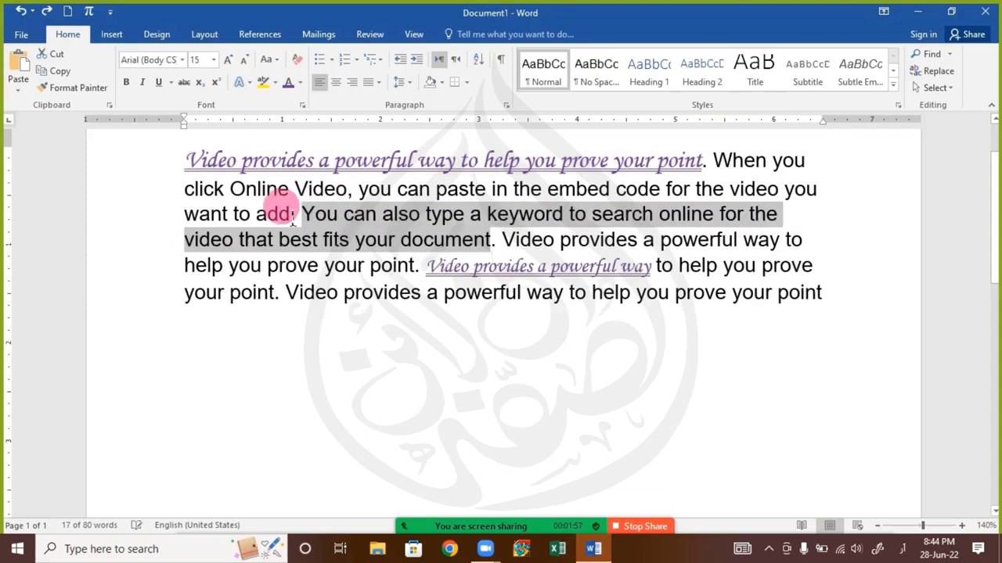
click(279, 213)
click(303, 160)
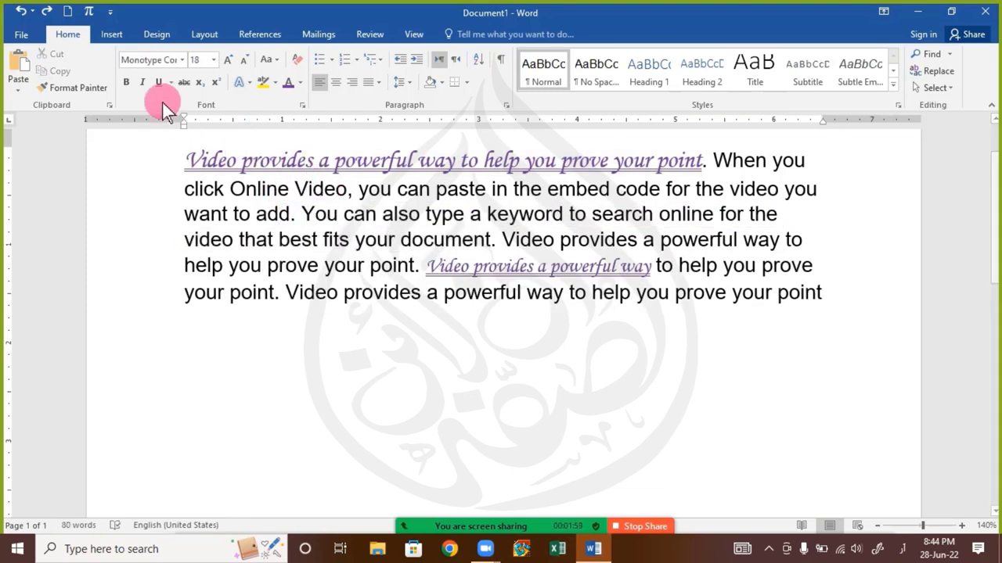
click(70, 88)
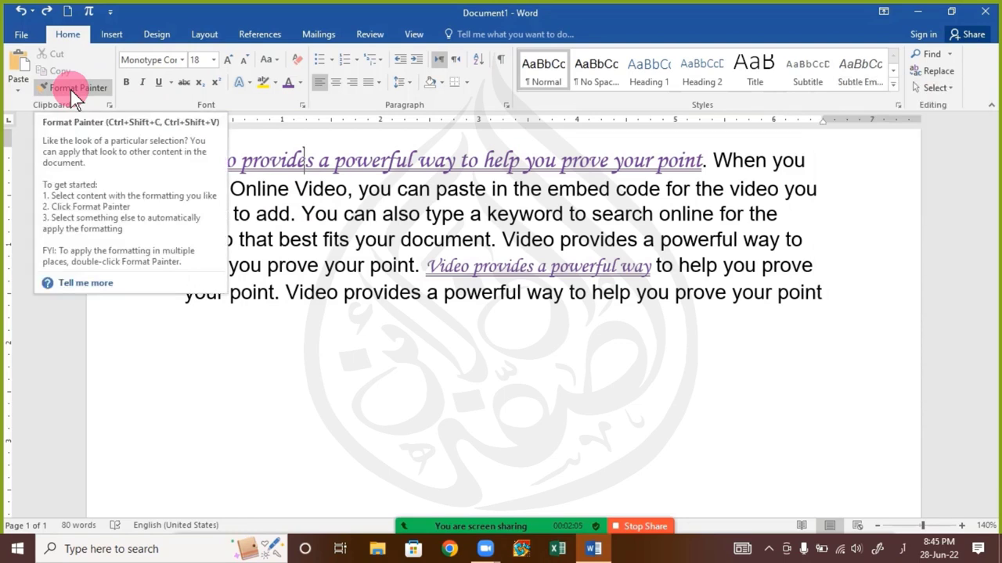
click(71, 89)
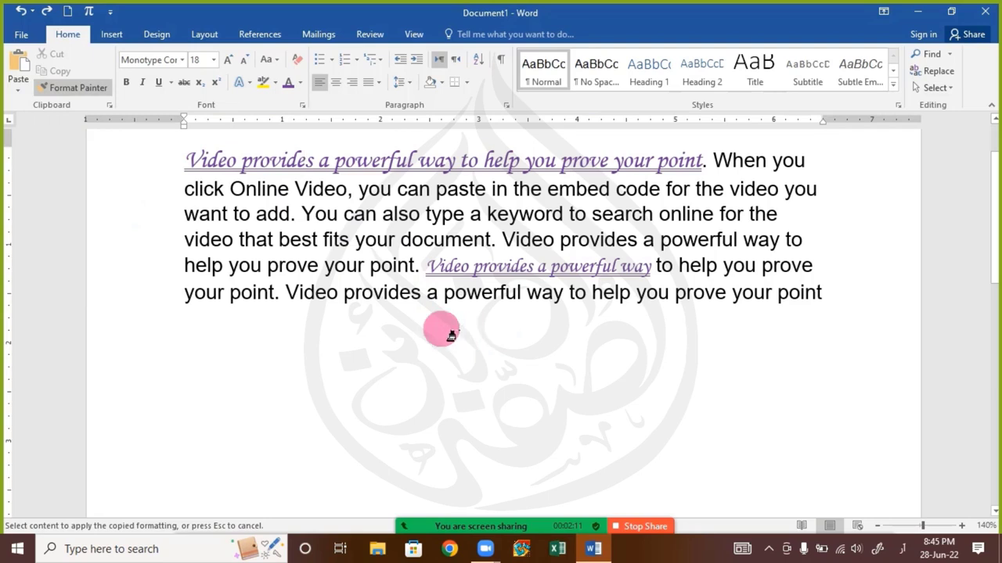
key(Escape)
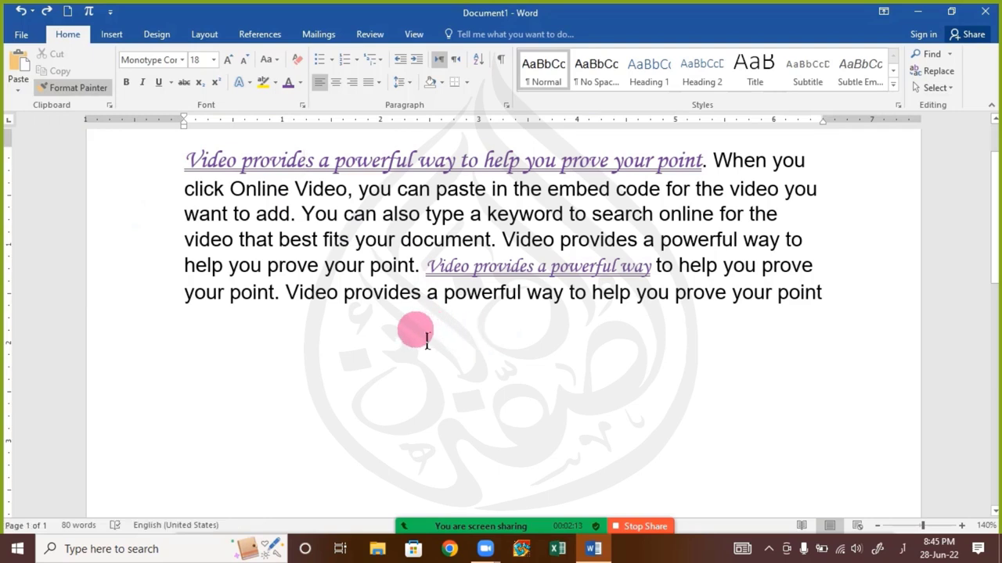
click(859, 293)
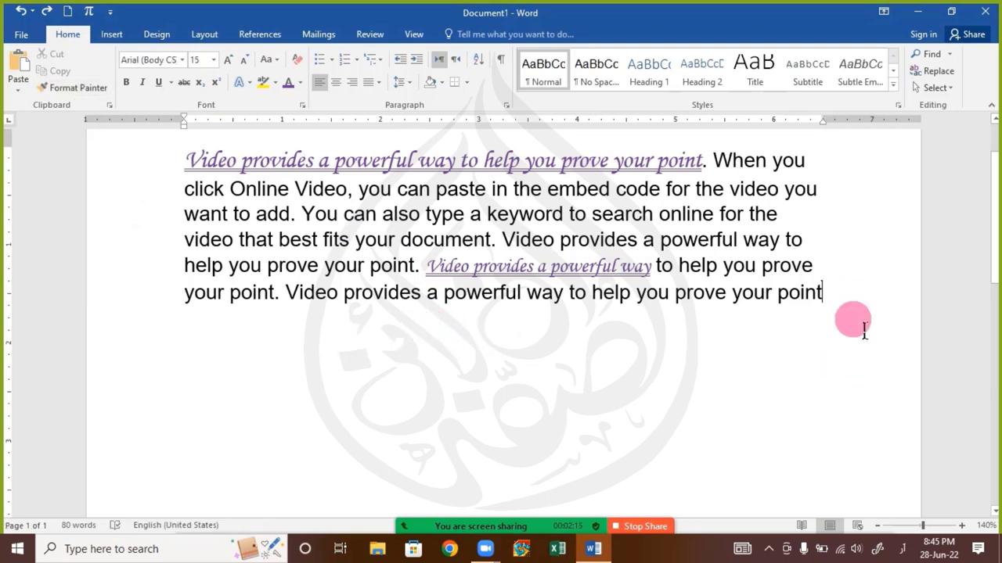
Start a new line, type an Arabic word, then delete it and return to English input
key(Return)
key(alt+shift)
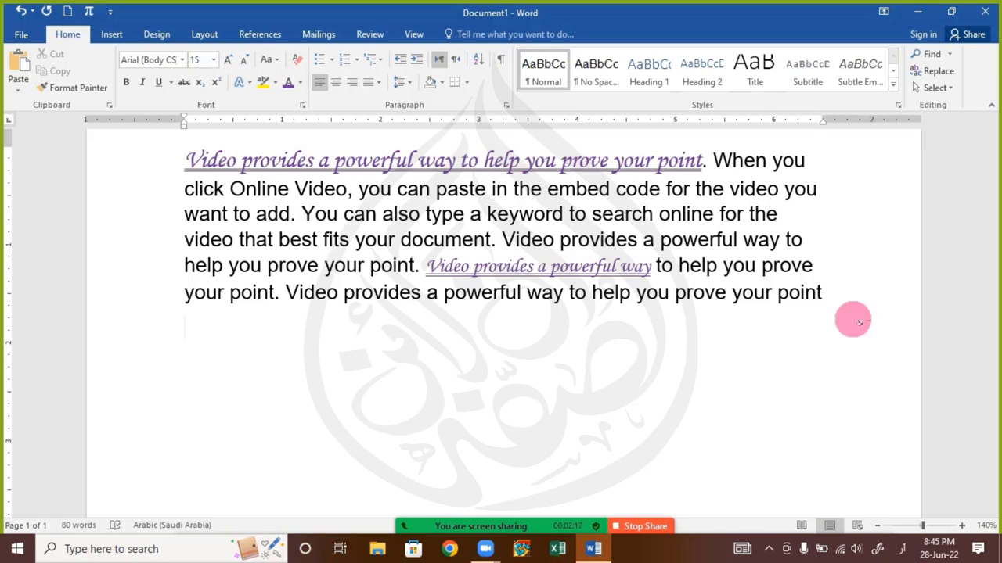
text(صالمان)
key(Return)
key(BackSpace)
key(BackSpace)
key(BackSpace)
key(BackSpace)
key(BackSpace)
key(BackSpace)
key(BackSpace)
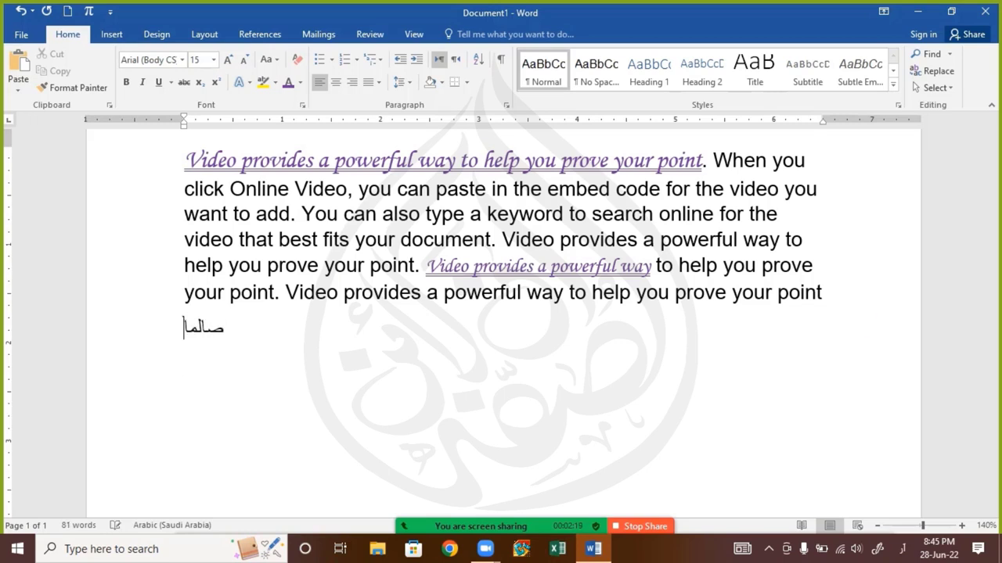
key(alt+shift)
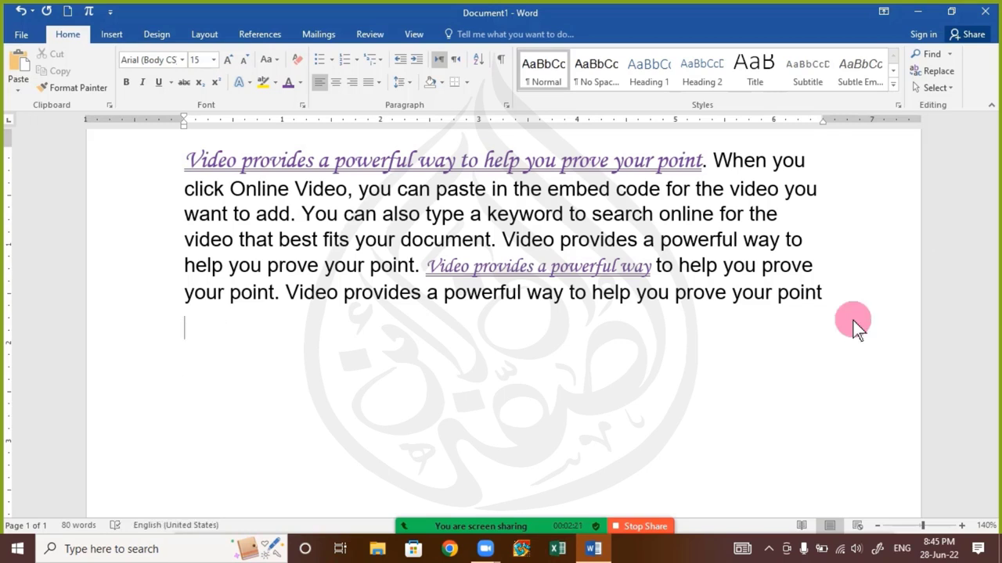
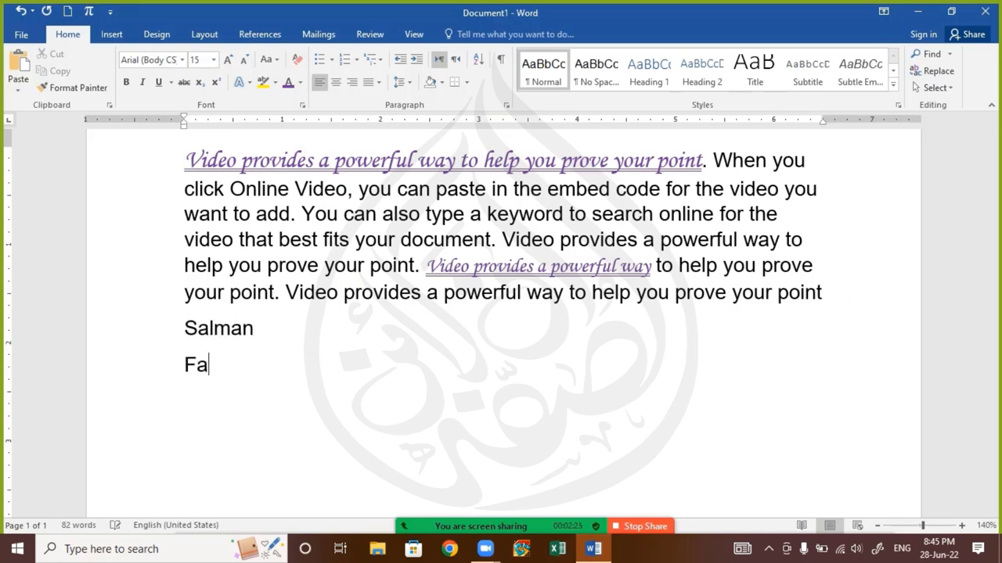
Type four names in English on separate lines beneath the paragraph
key(Return)
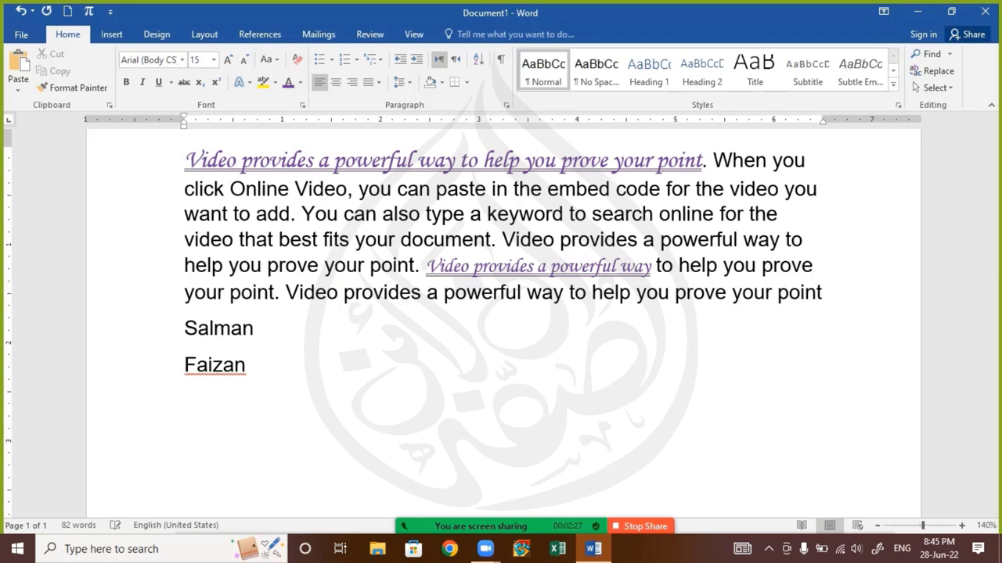
text(Akram)
key(Return)
text(A)
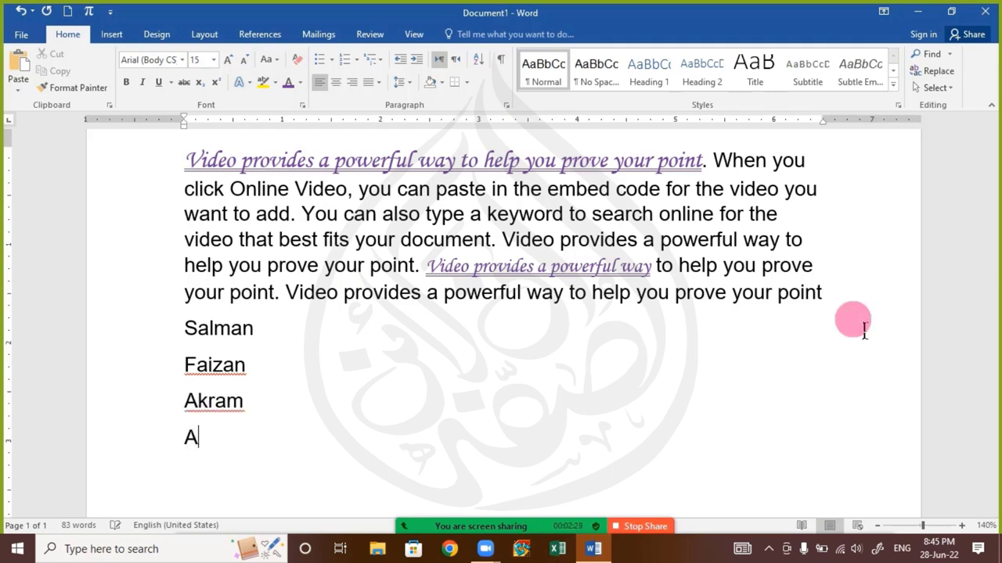
text(slam)
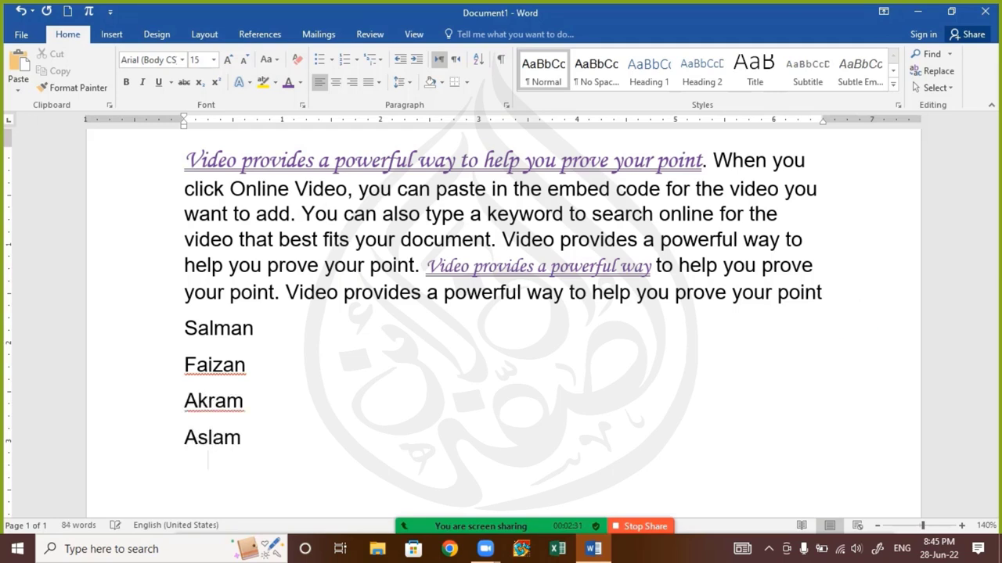
key(Return)
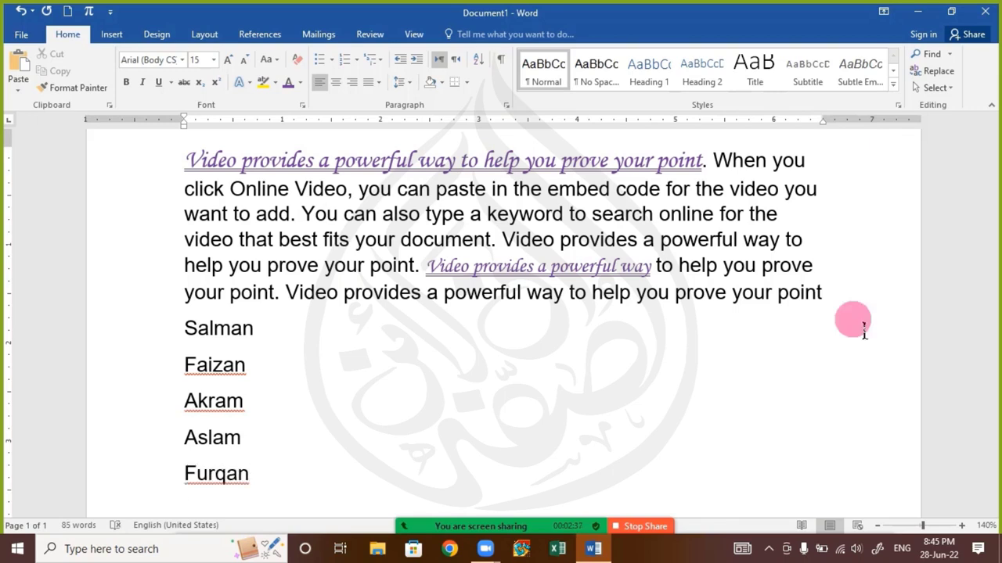
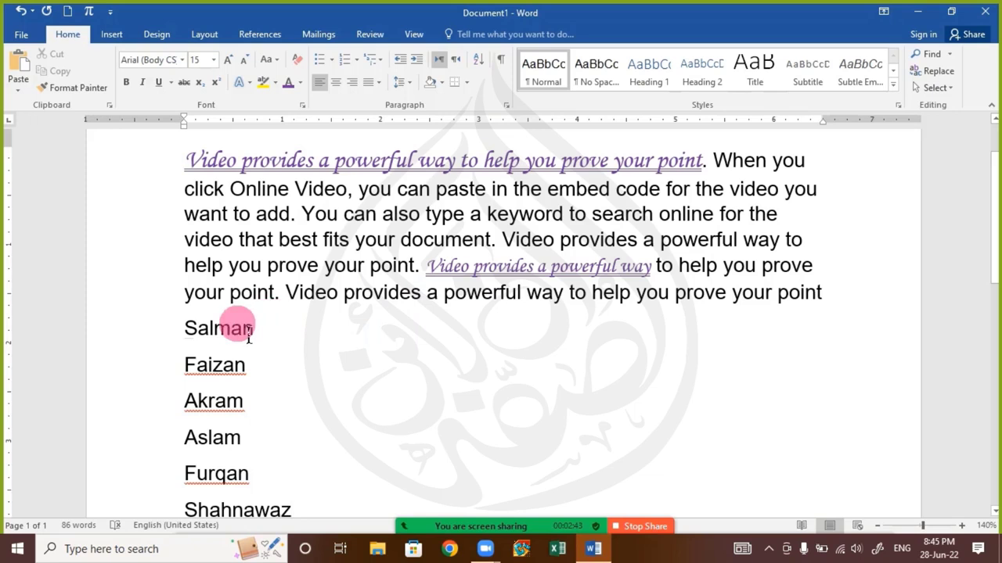
Paint the italic sentence's purple underlined script onto the first, fourth and last names
double_click(192, 333)
scroll(188, 358, down, 2)
scroll(190, 309, up, 2)
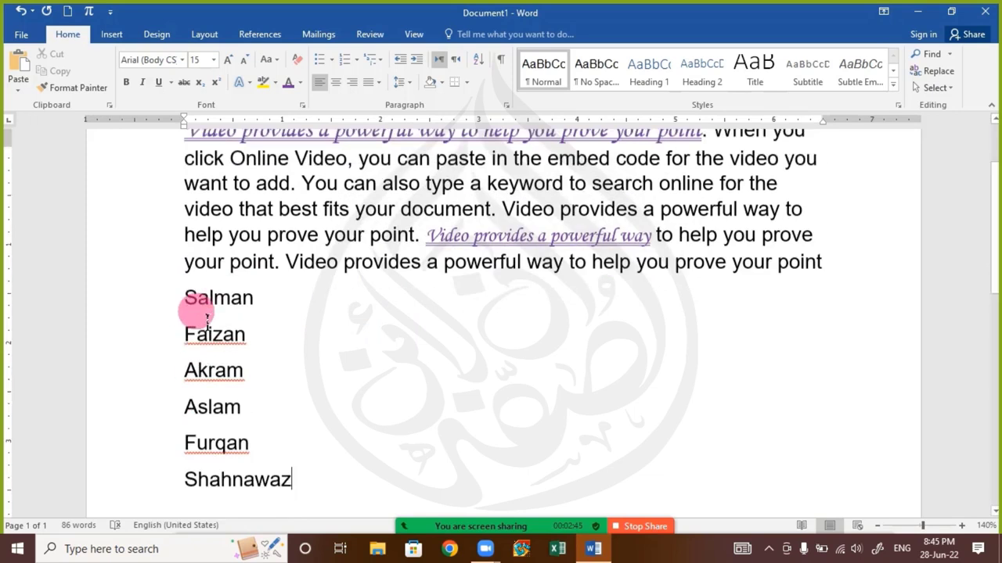
click(324, 161)
click(67, 86)
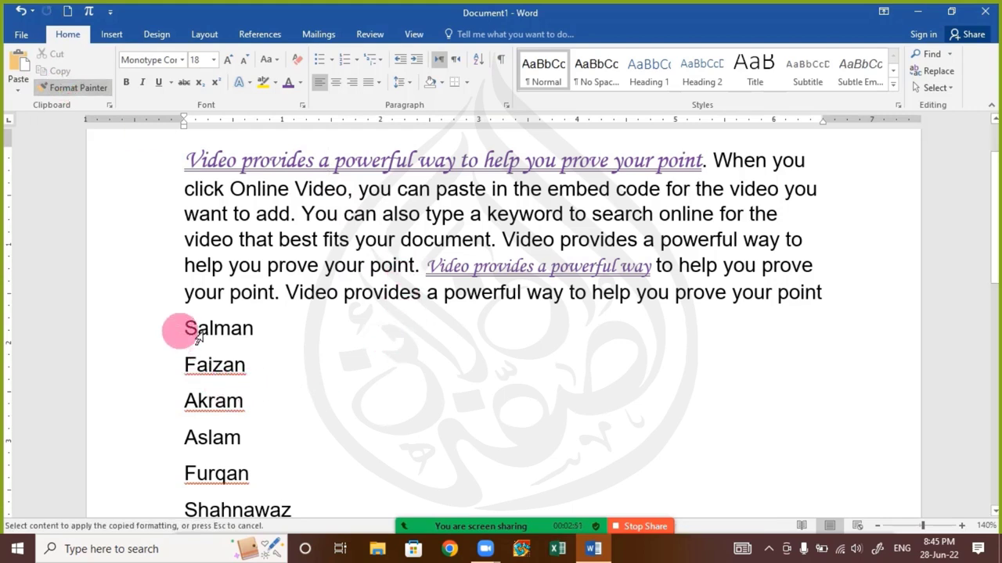
mouse_move(198, 334)
mouse_down()
mouse_move(273, 333)
mouse_move(268, 345)
mouse_up()
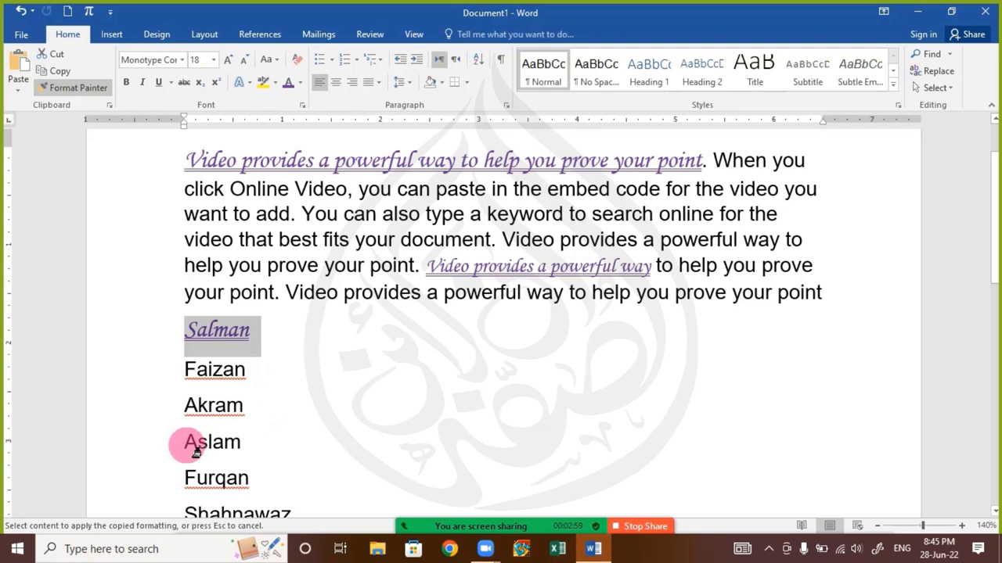
drag(194, 448, 262, 448)
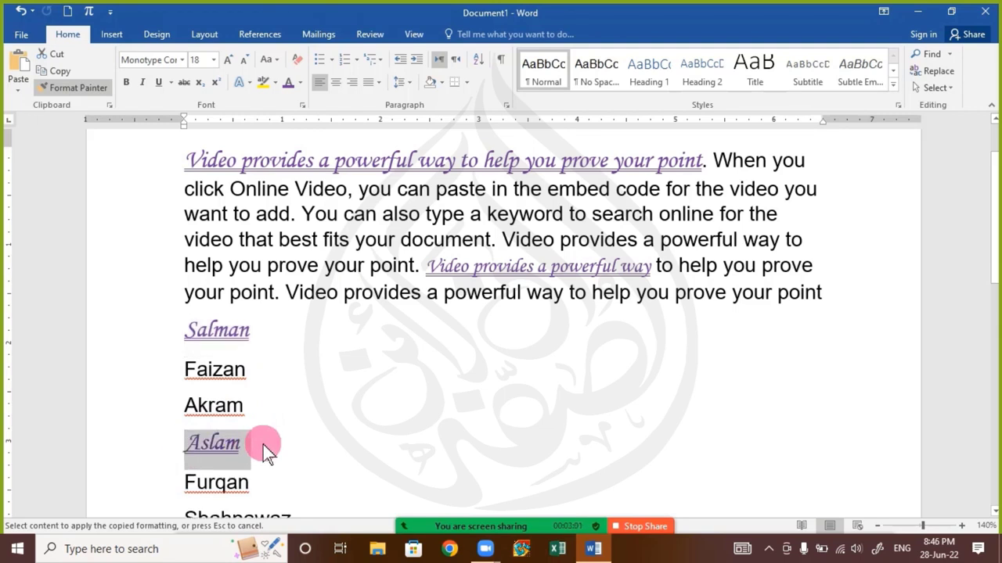
scroll(273, 437, down, 2)
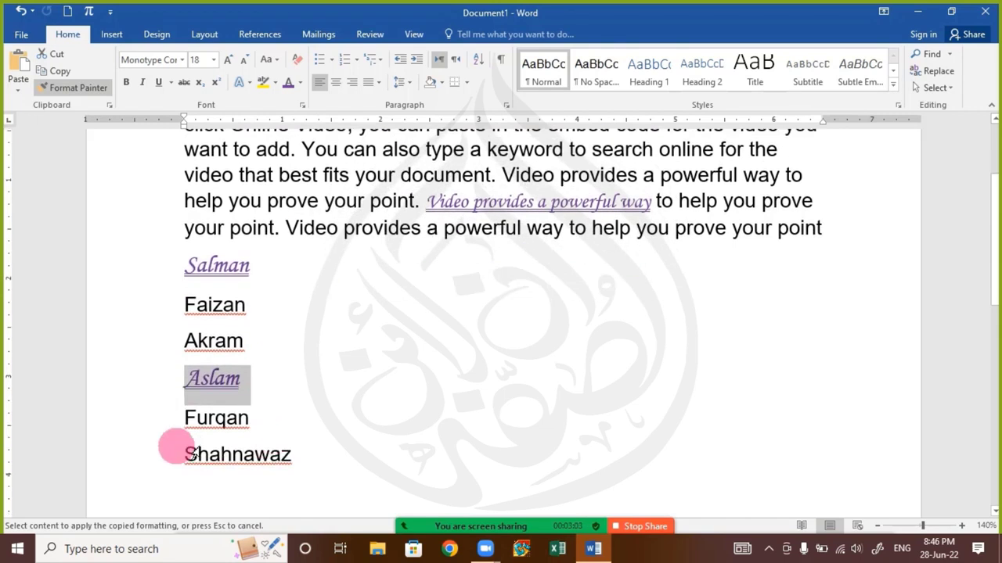
drag(186, 454, 289, 461)
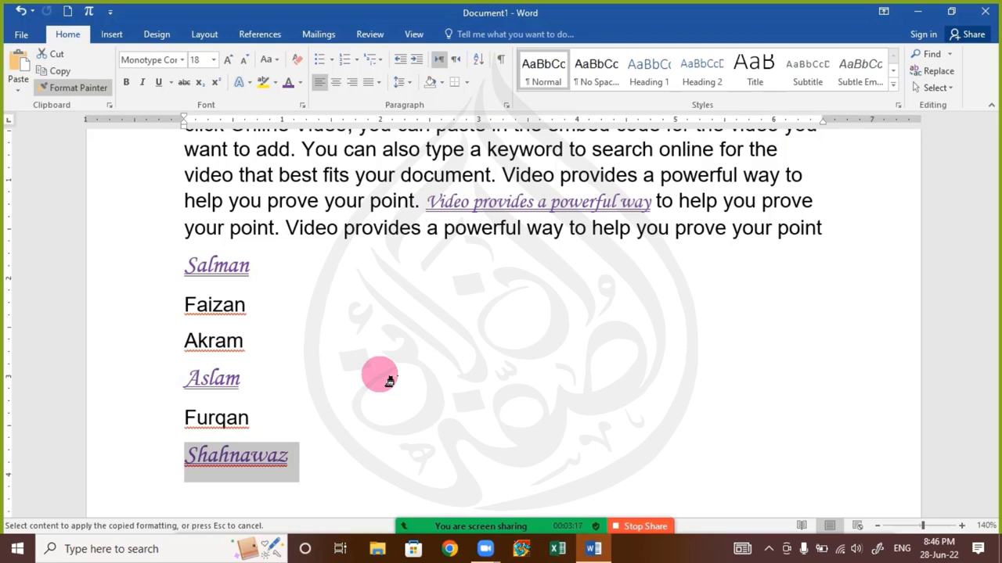
click(390, 381)
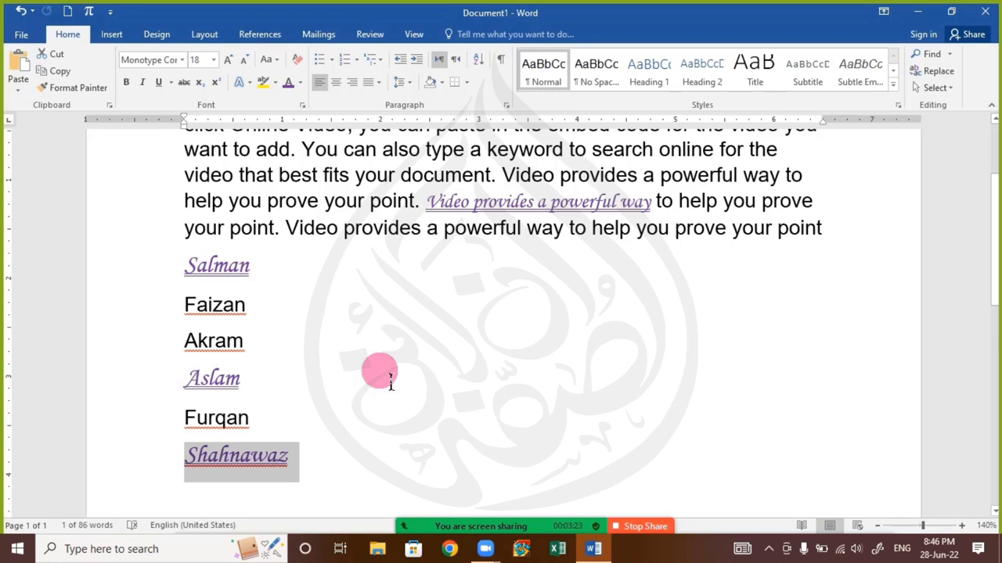
mouse_move(504, 535)
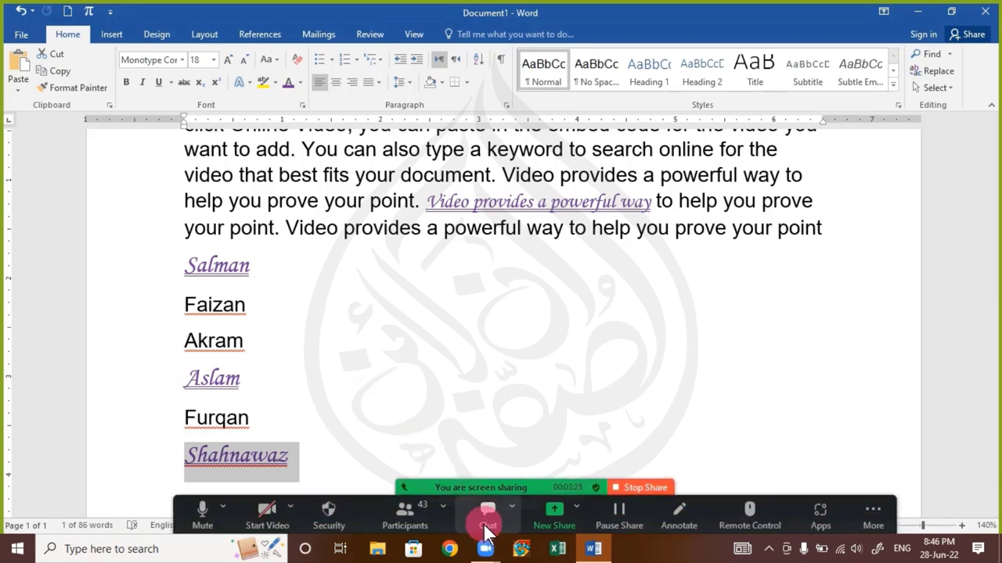
click(485, 521)
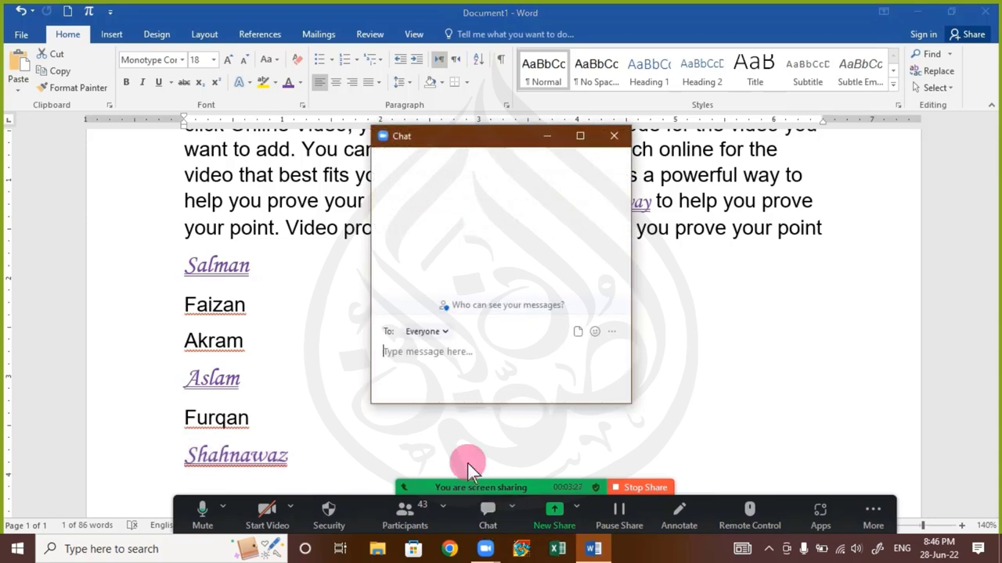
click(614, 138)
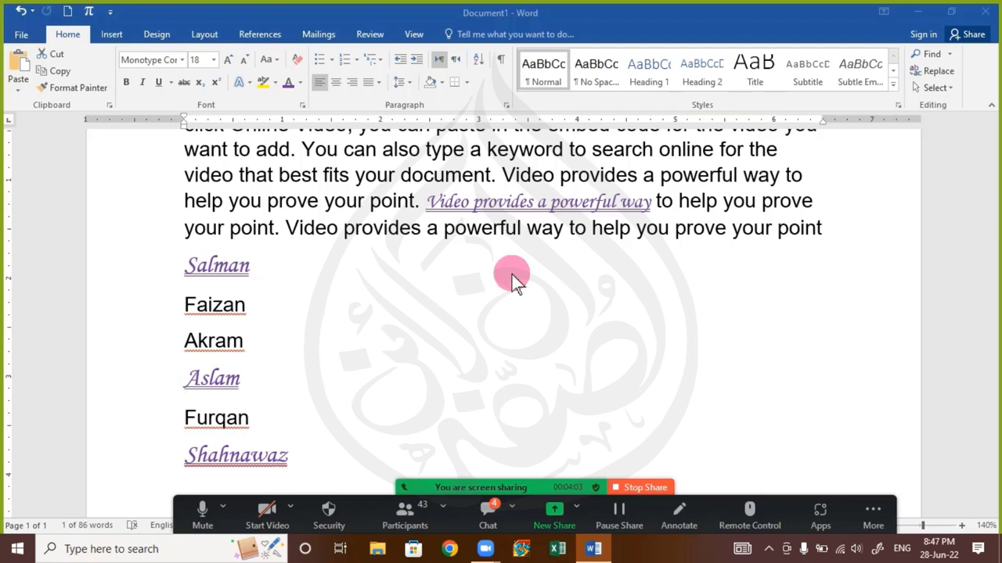
click(472, 507)
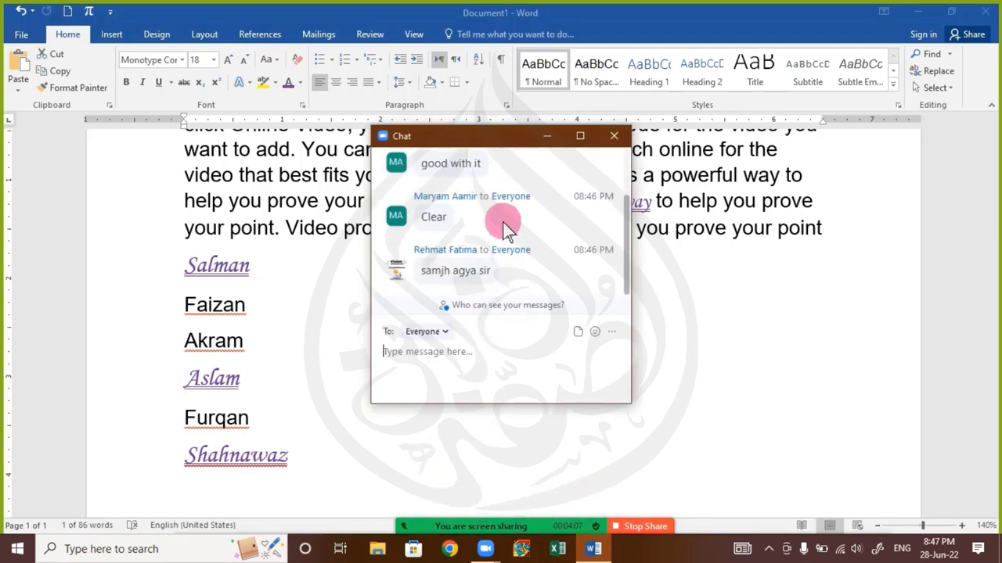
scroll(516, 227, up, 1)
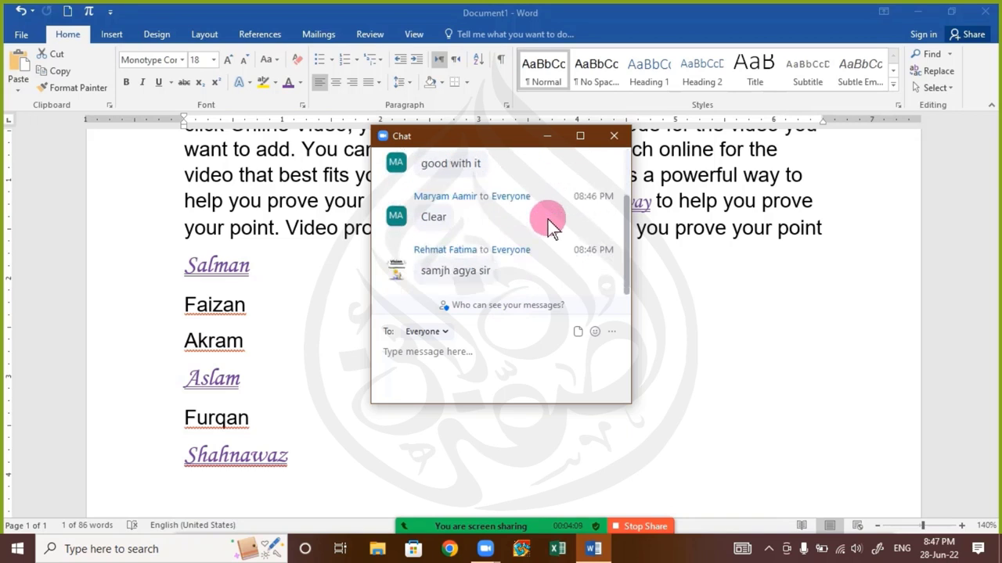
click(614, 135)
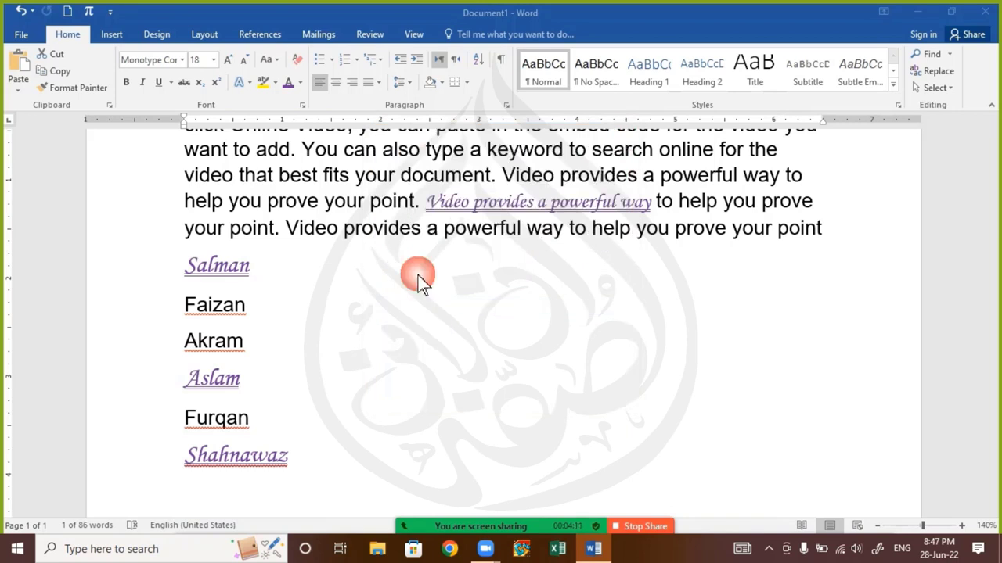
key(shift+Down)
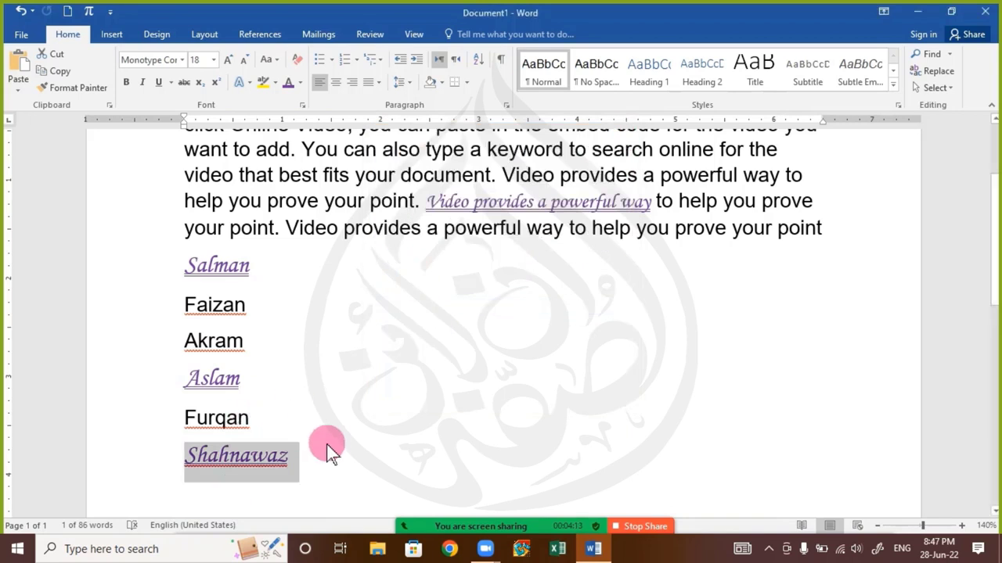
click(350, 399)
scroll(340, 364, up, 3)
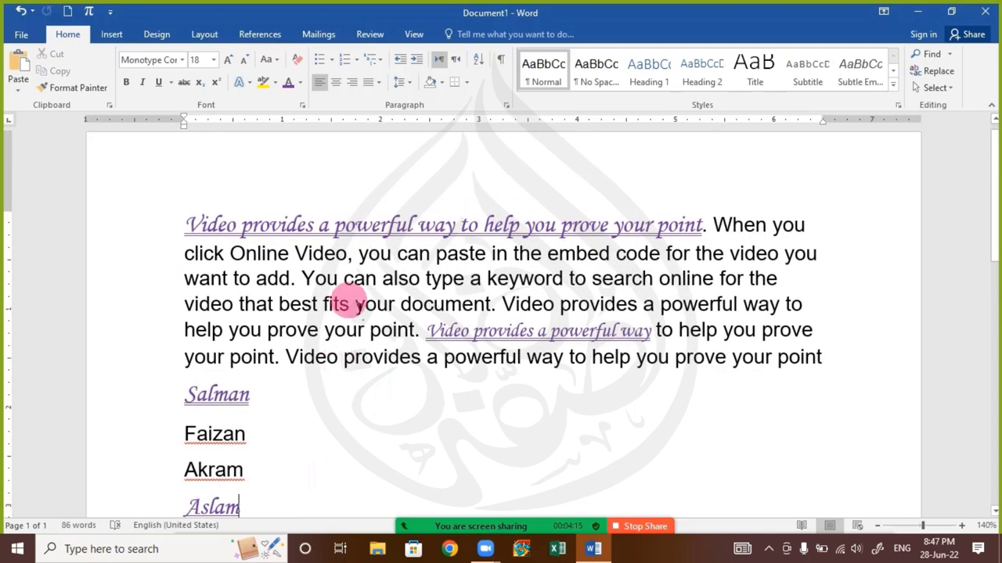
mouse_move(506, 430)
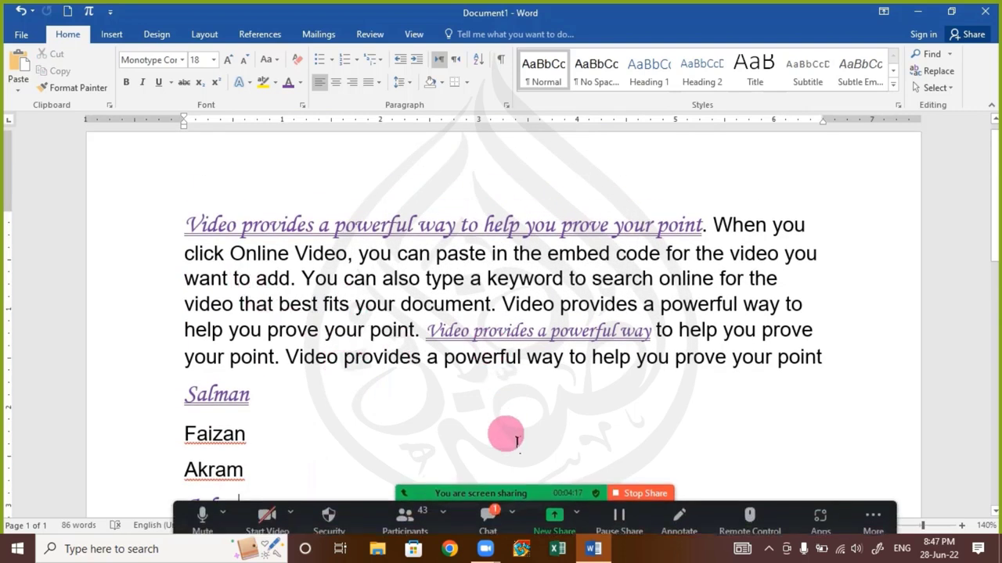
click(479, 512)
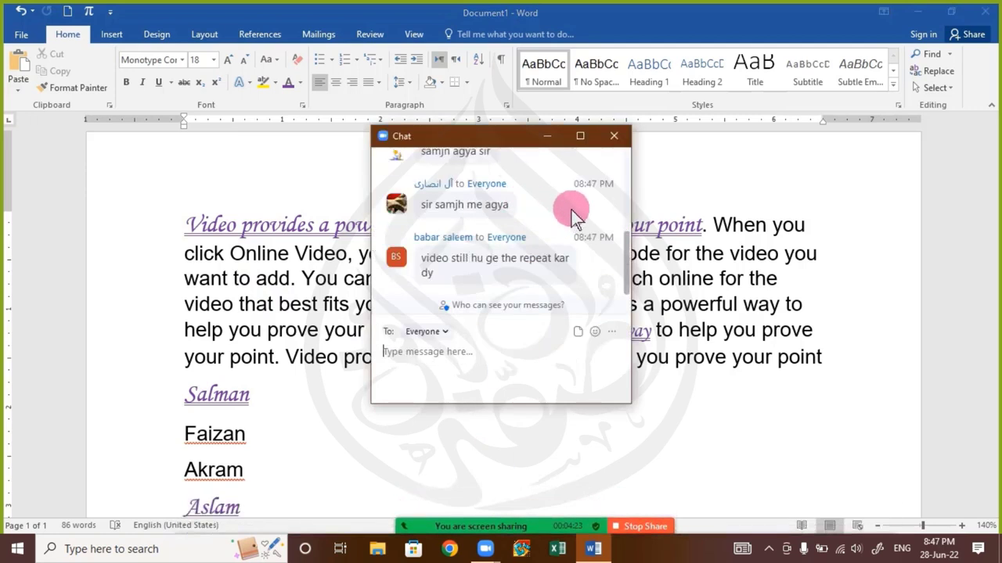
click(599, 140)
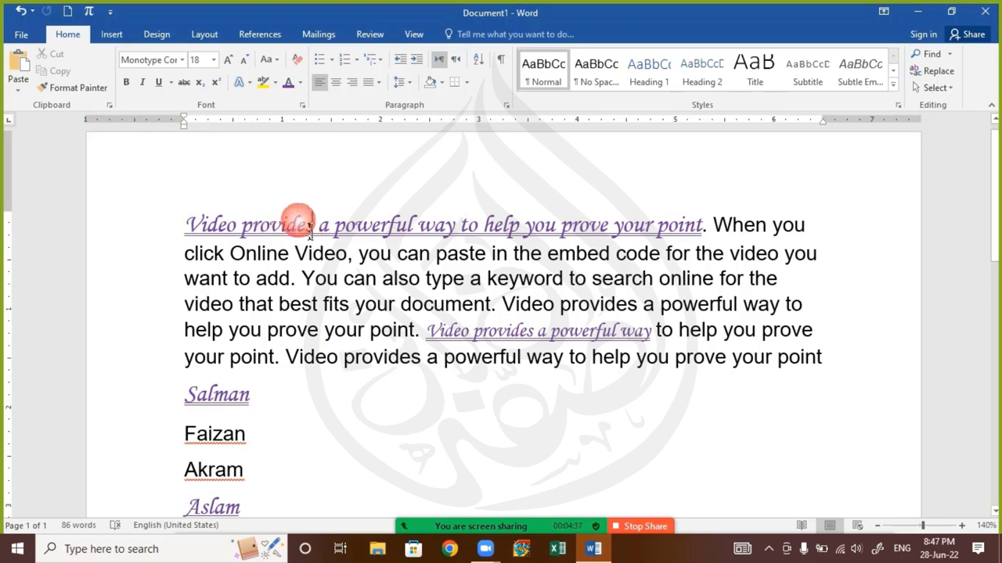
Paint the script style onto the words to, keyword, online, help, document and prove
click(81, 88)
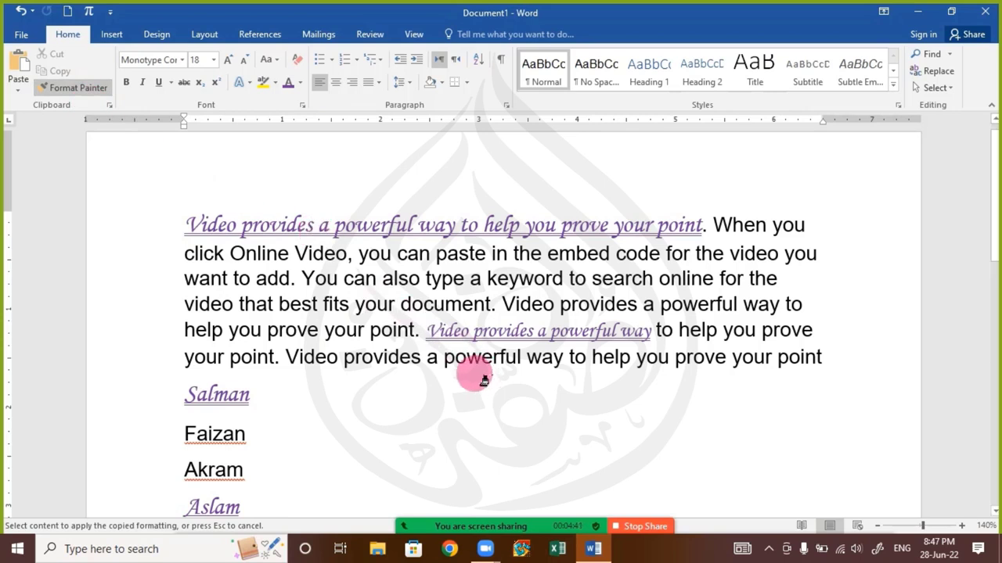
scroll(337, 383, down, 1)
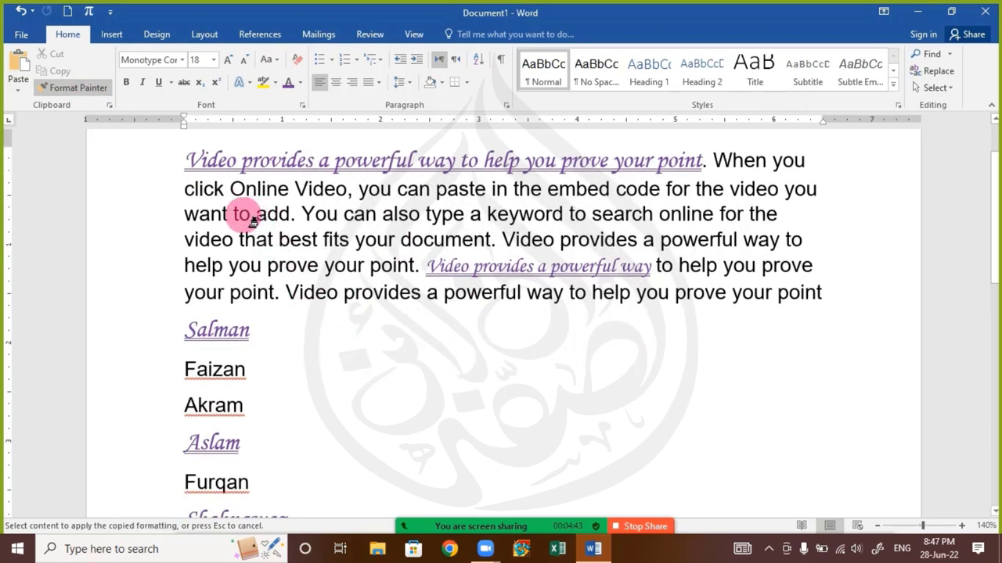
drag(243, 219, 251, 219)
drag(487, 218, 565, 217)
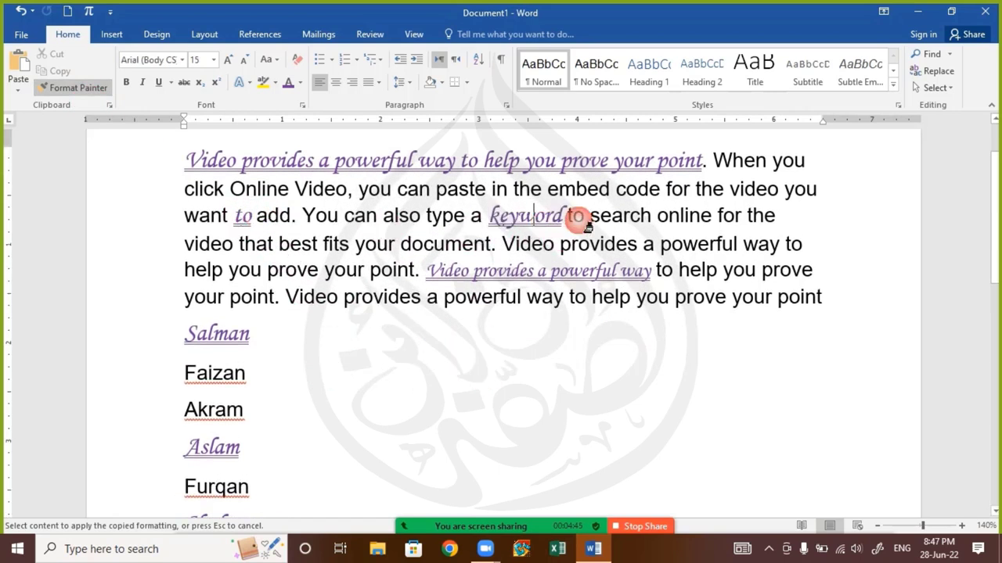
drag(716, 216, 657, 219)
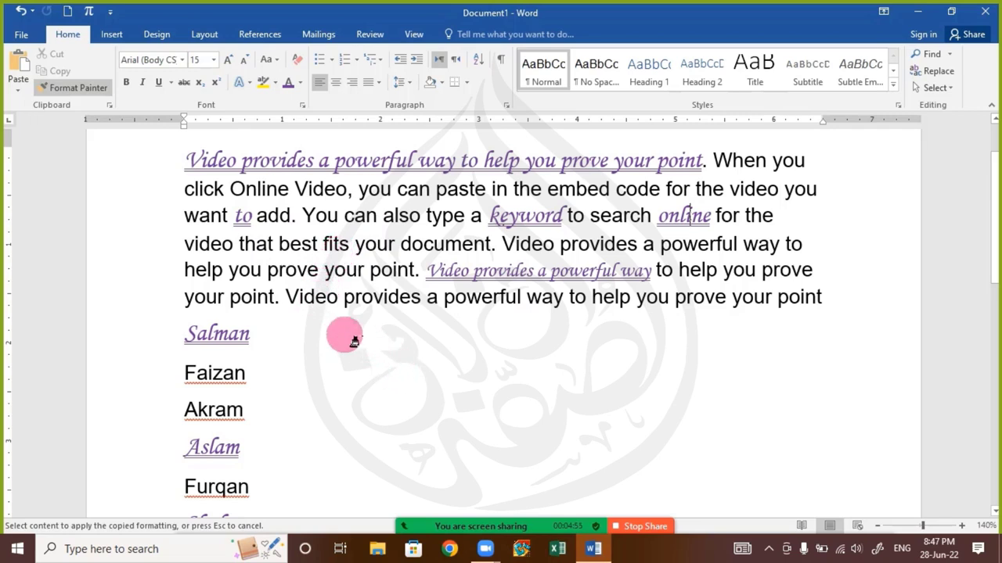
click(202, 273)
click(442, 247)
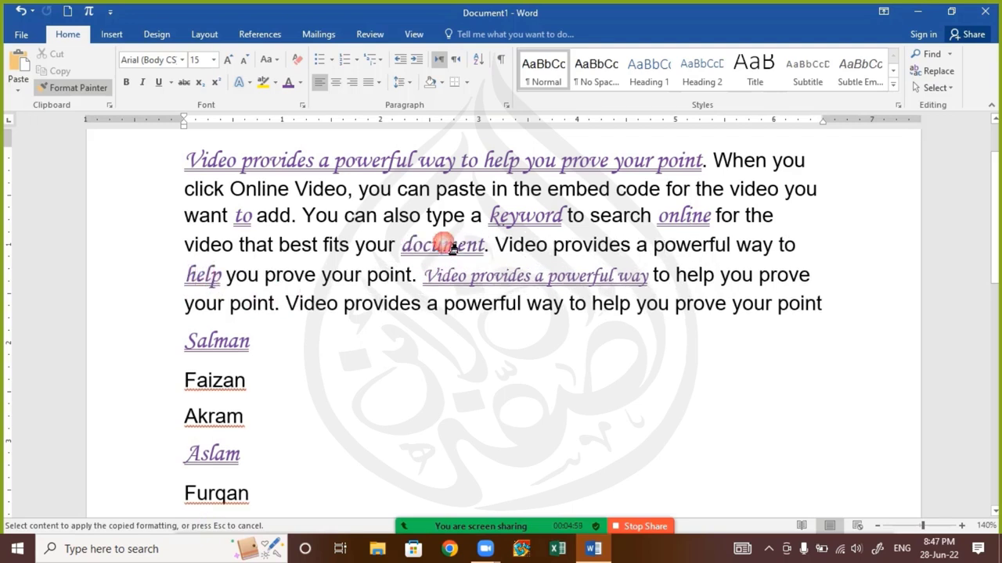
click(704, 302)
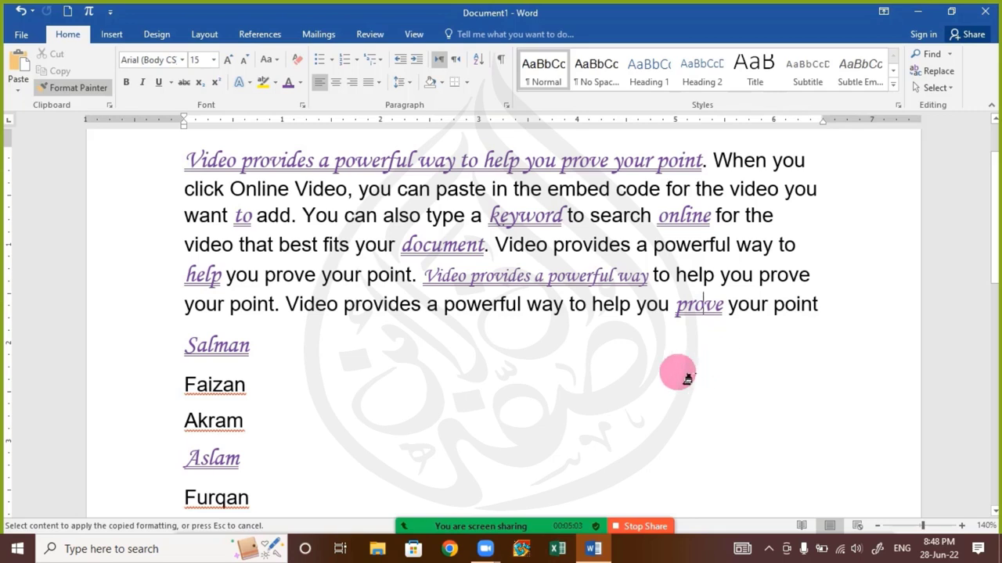
key(Escape)
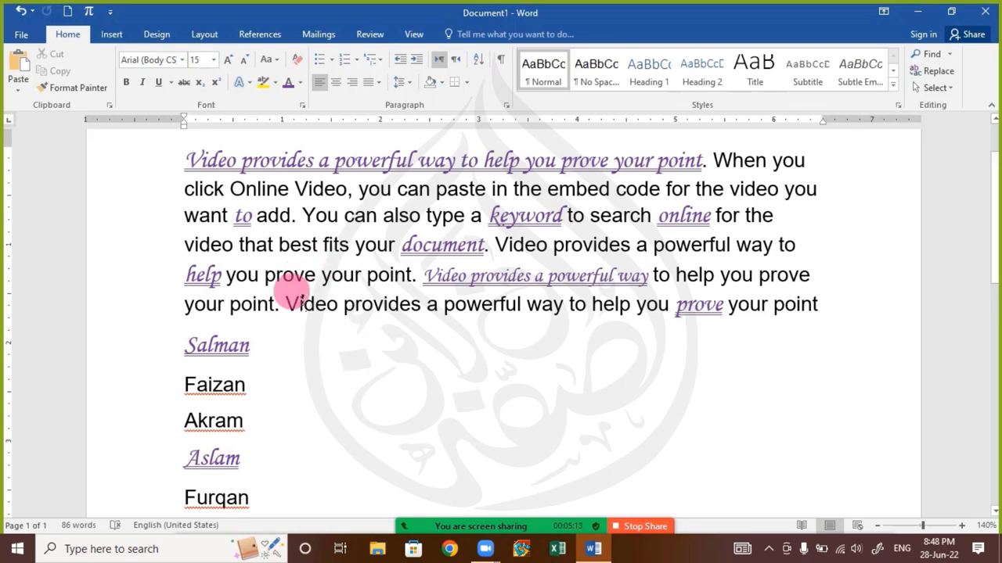
scroll(239, 254, up, 2)
click(226, 232)
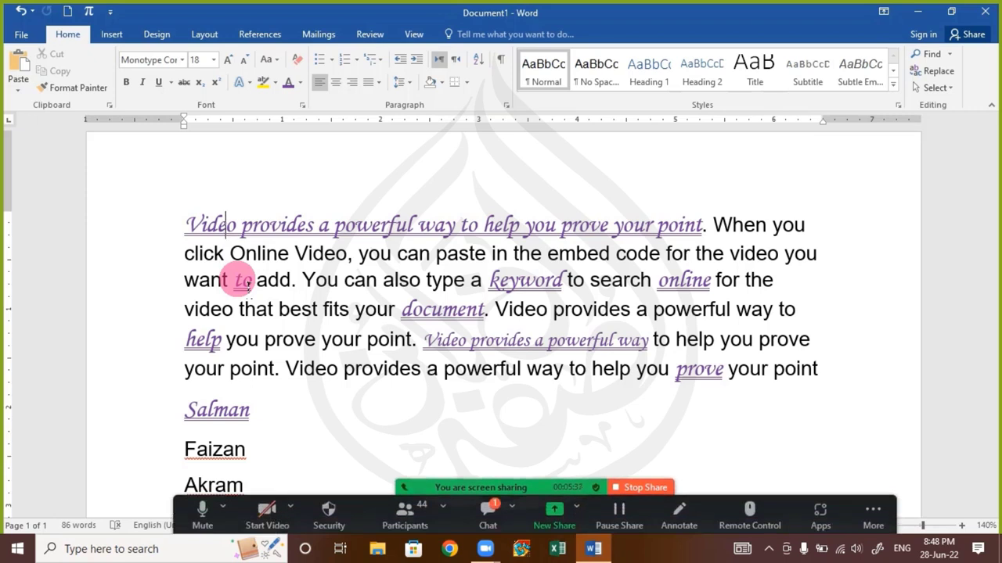
click(487, 507)
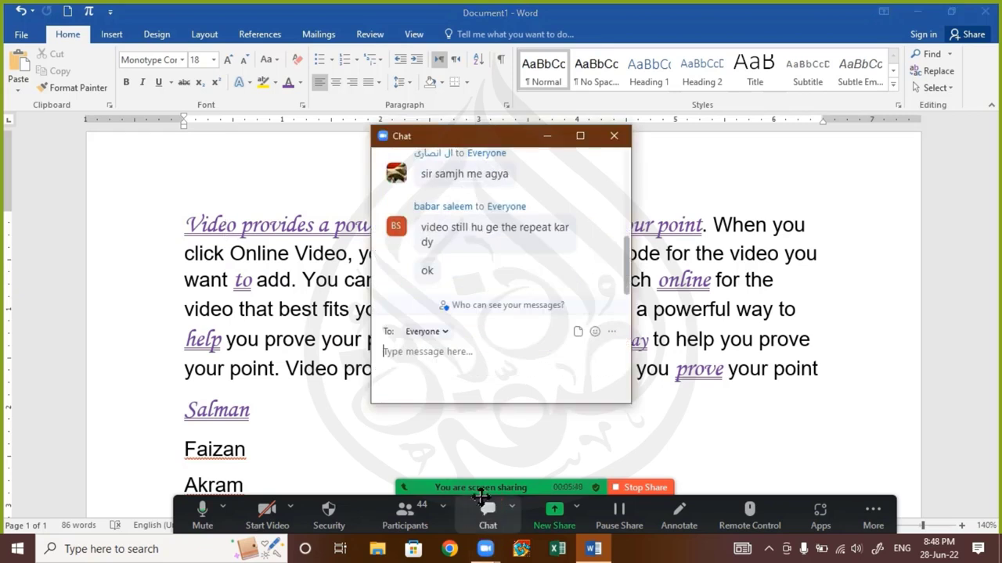
click(613, 135)
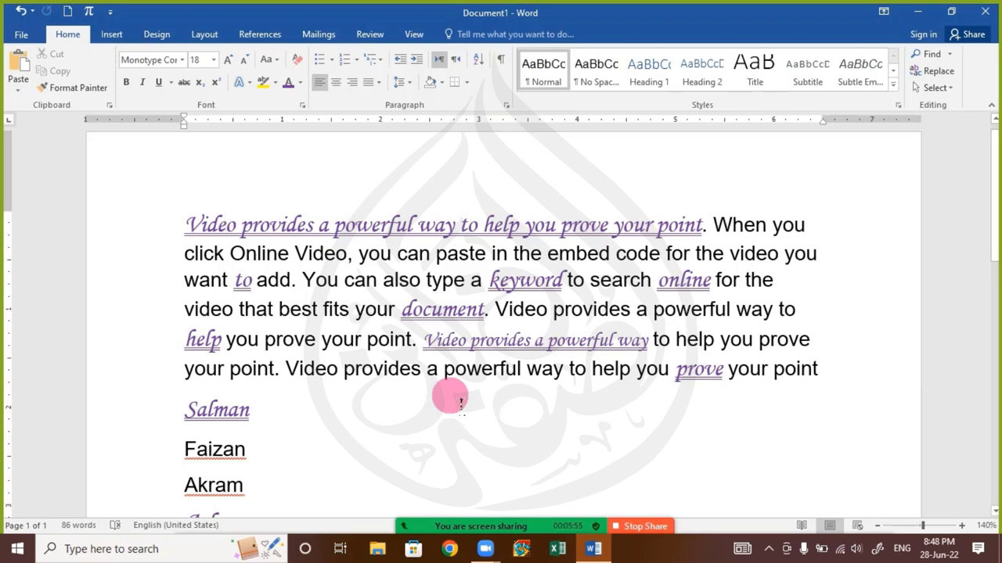
Paste the purple double-underlined formatting onto both 'Video provides a powerful' phrases, then select all text
drag(286, 370, 491, 380)
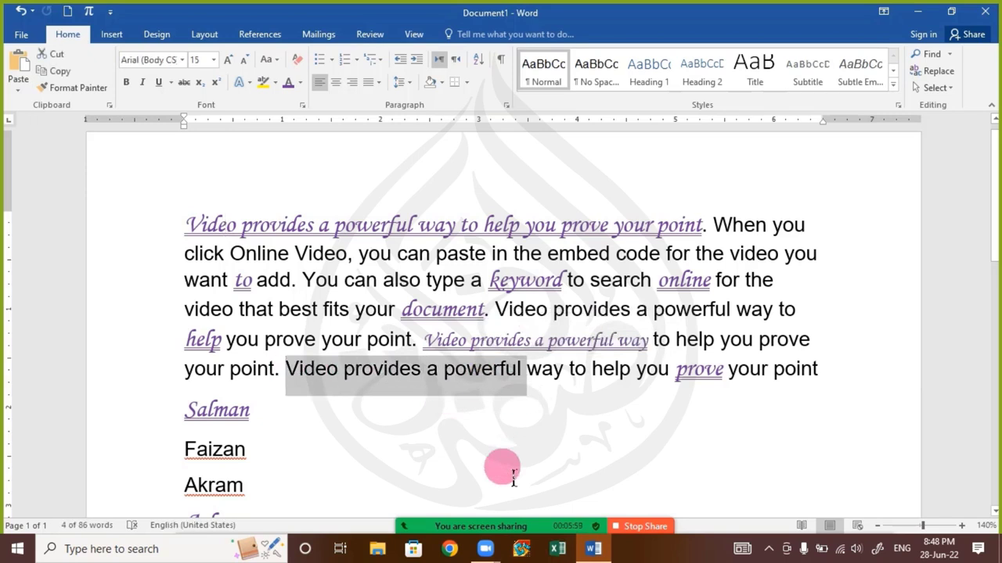
key(ctrl+shift+v)
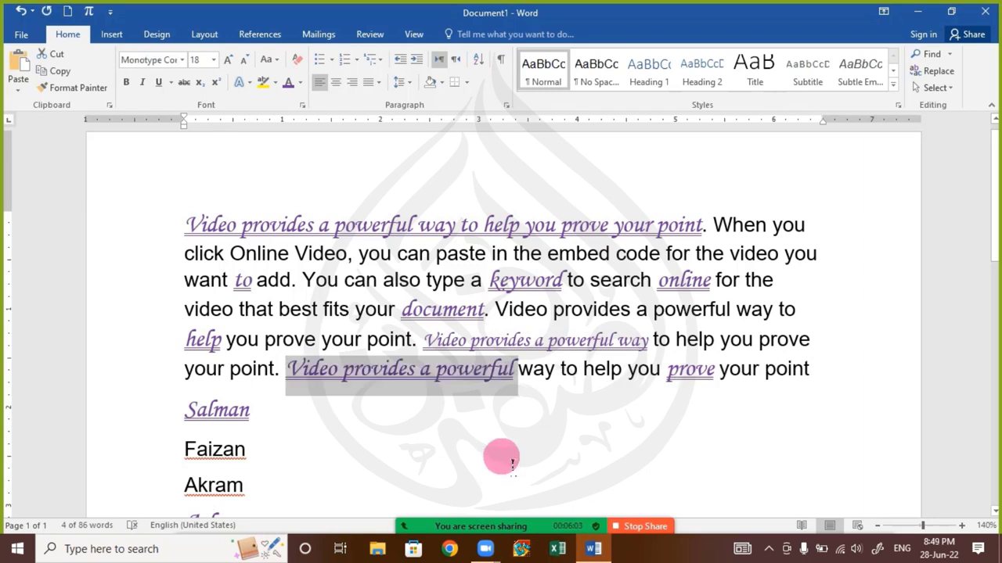
click(516, 454)
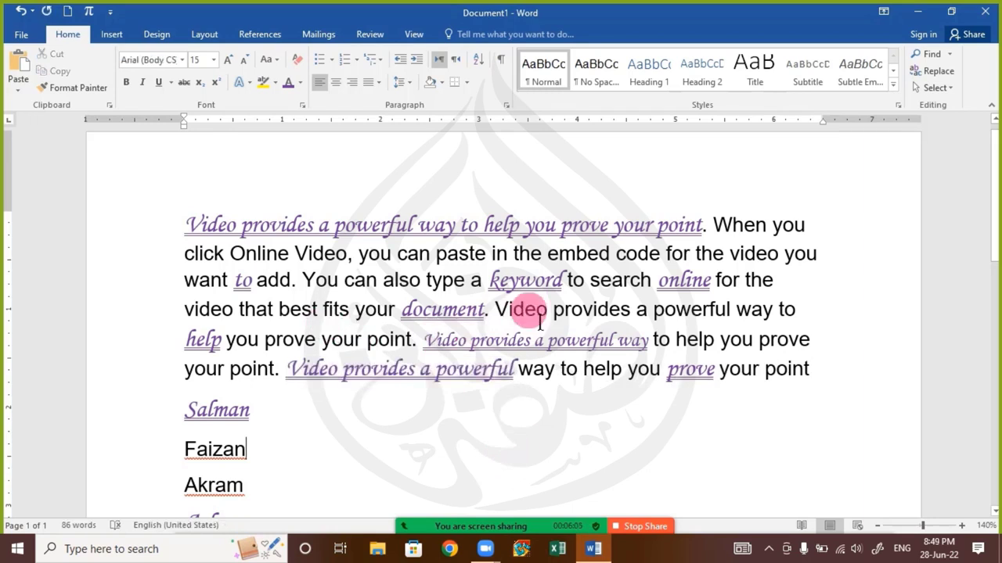
click(497, 312)
key(shift+Right)
key(shift+Right)
key(shift+Right)
key(shift+Right)
key(shift+Right)
key(shift+Right)
key(shift+Right)
key(shift+Right)
key(shift+Right)
key(shift+Right)
key(shift+Right)
key(shift+Right)
key(shift+Right)
key(shift+Right)
key(shift+Right)
key(shift+Right)
key(shift+Right)
key(shift+Right)
key(shift+Right)
key(shift+Right)
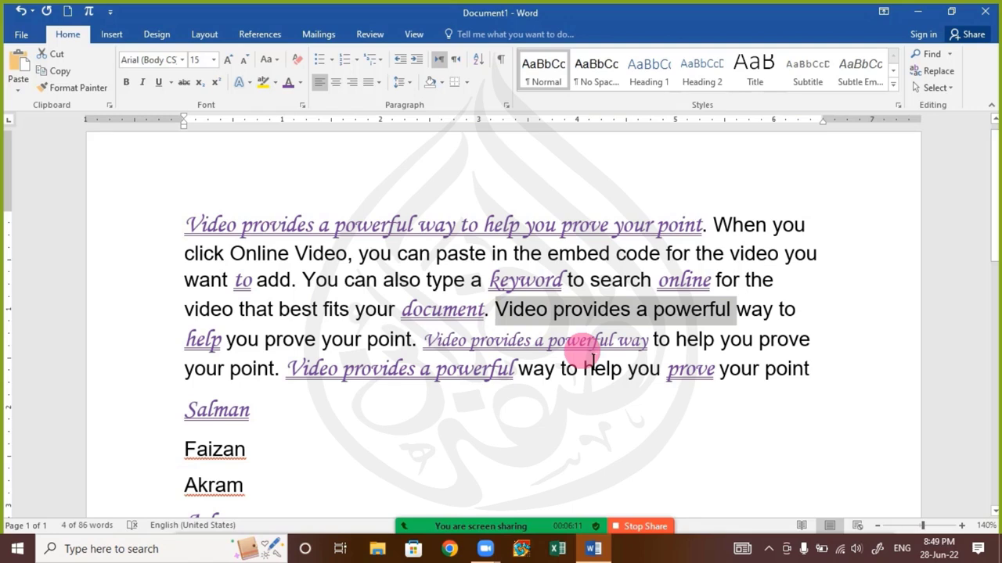
key(ctrl+shift+v)
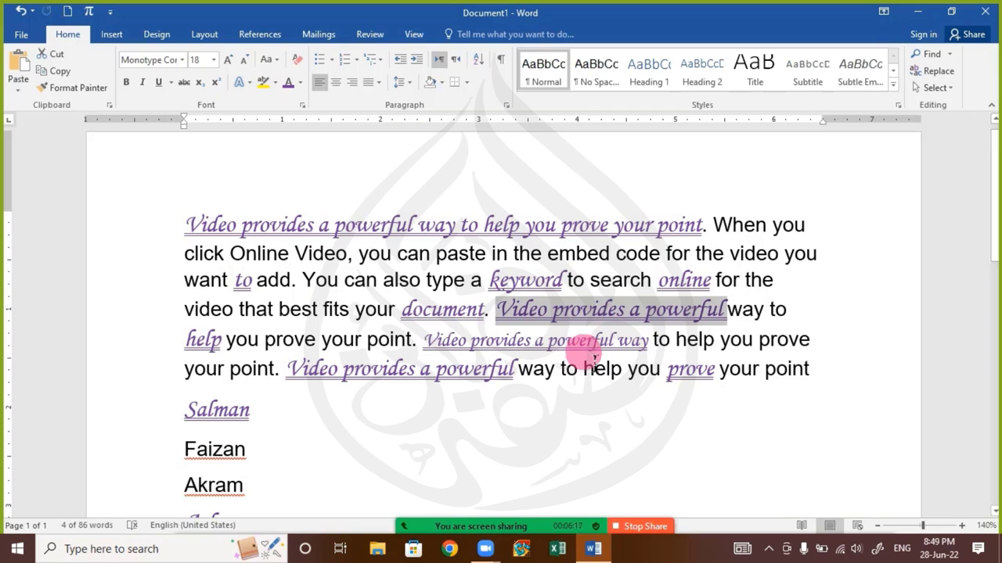
drag(188, 226, 432, 488)
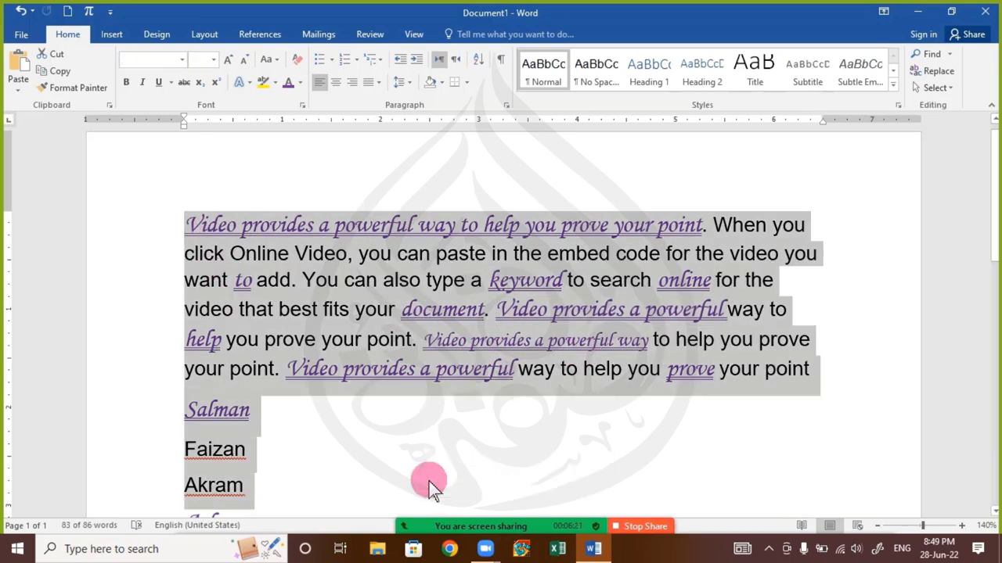
Replace the page's text with one generated =rand sample paragraph, cleared to plain formatting
key(Delete)
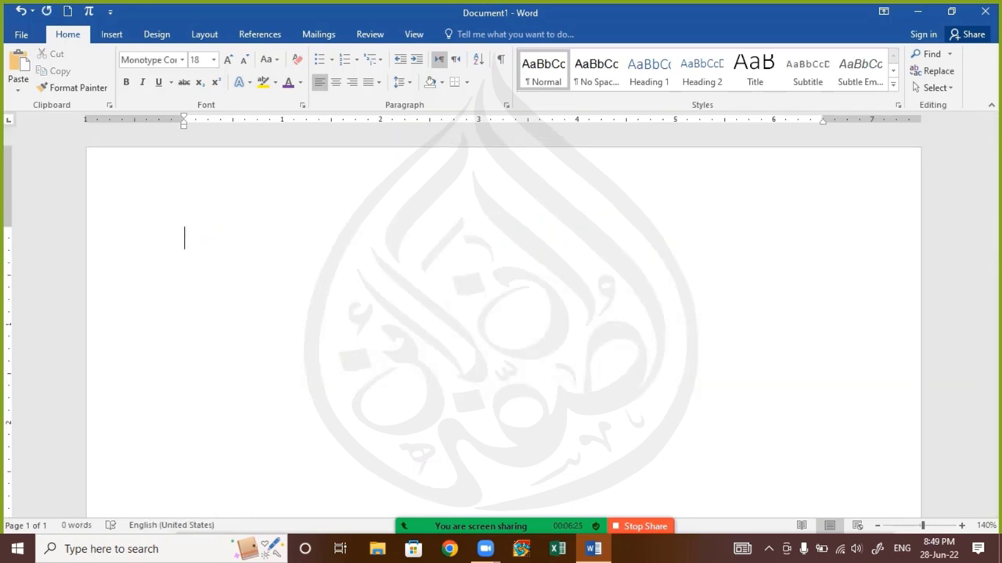
text(=rand())
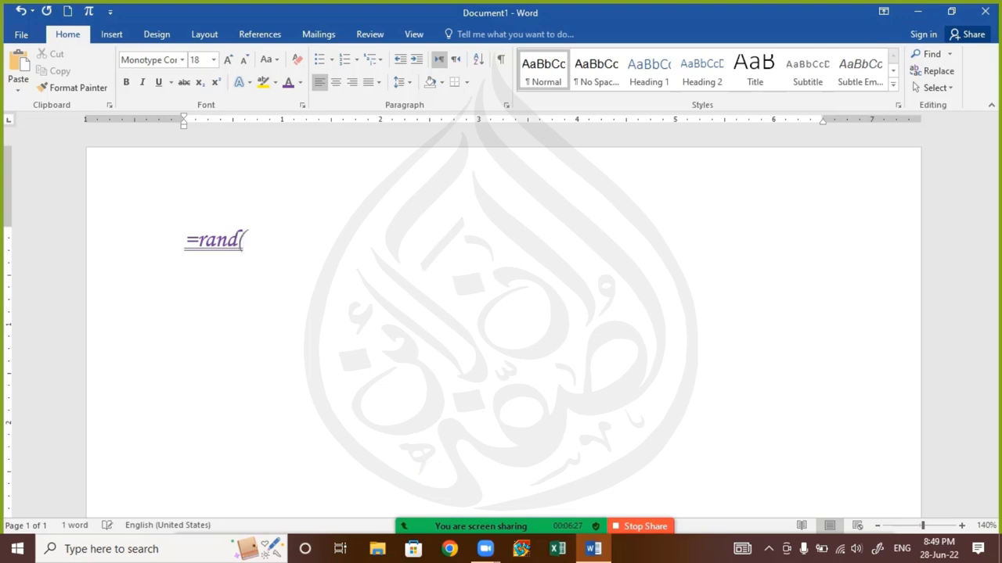
text(1)
key(Return)
key(ctrl+a)
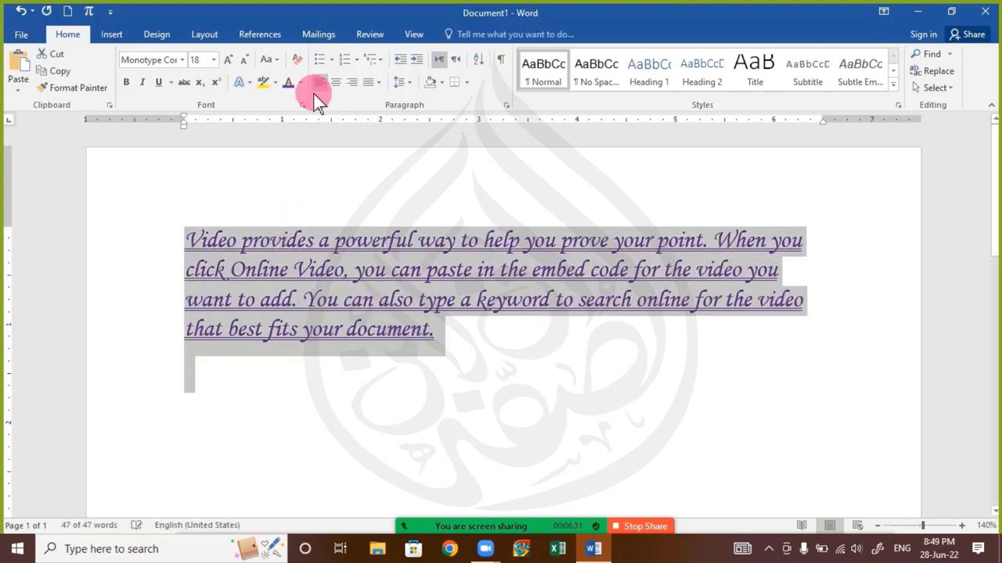
click(297, 59)
click(285, 317)
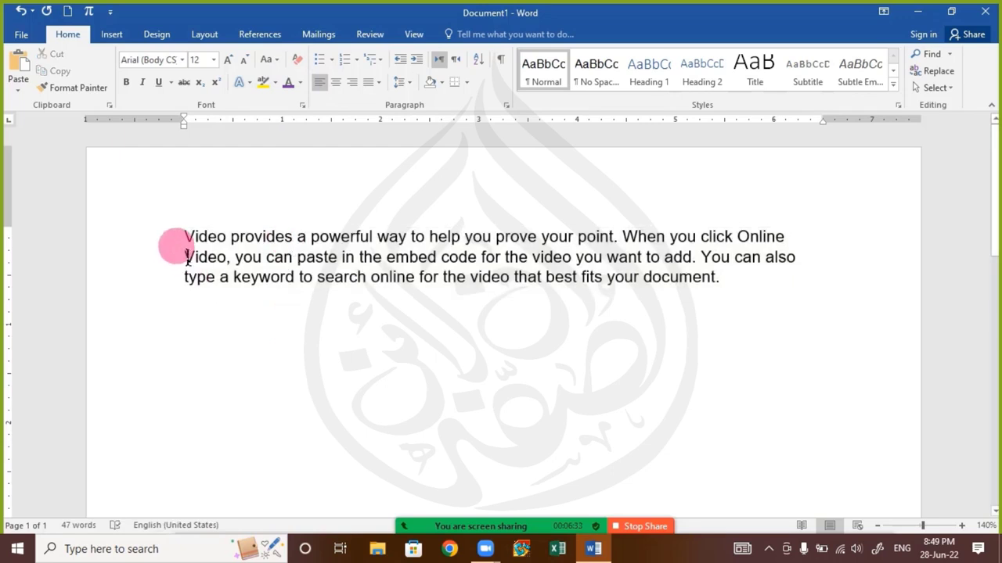
Copy 'Video provides a powerful way' and start a new line after 'document.'
drag(185, 235, 407, 229)
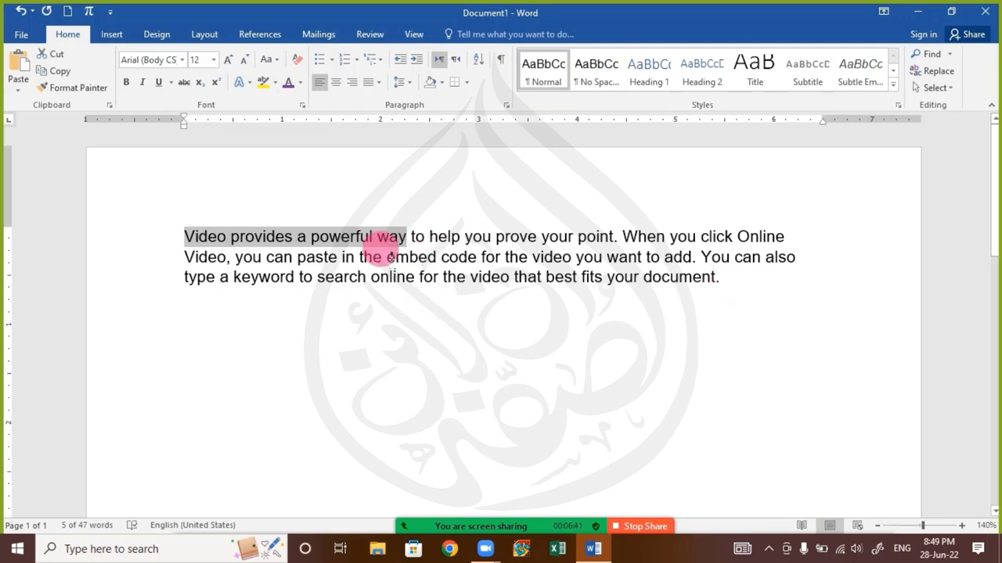
right_click(371, 239)
click(644, 291)
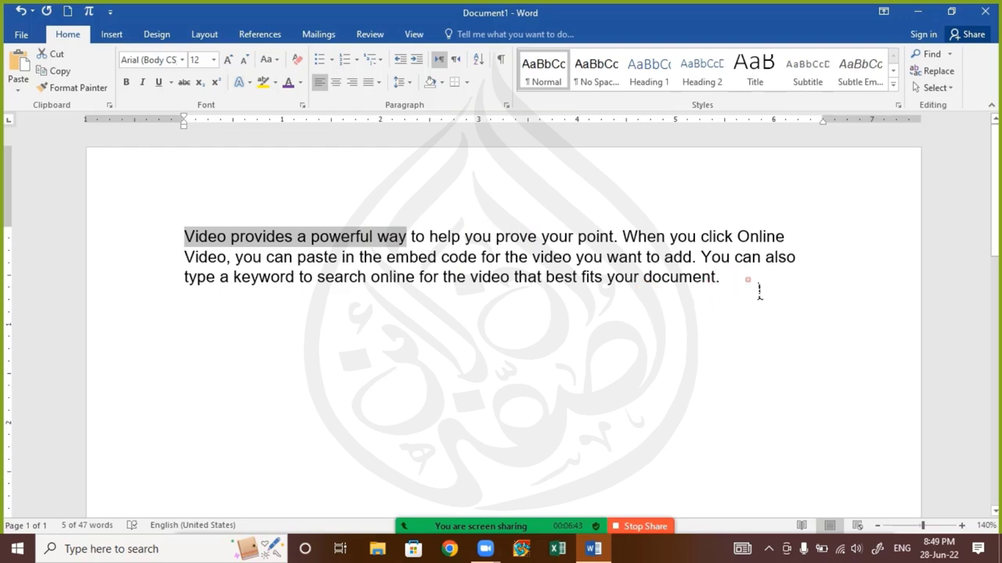
click(720, 286)
key(Return)
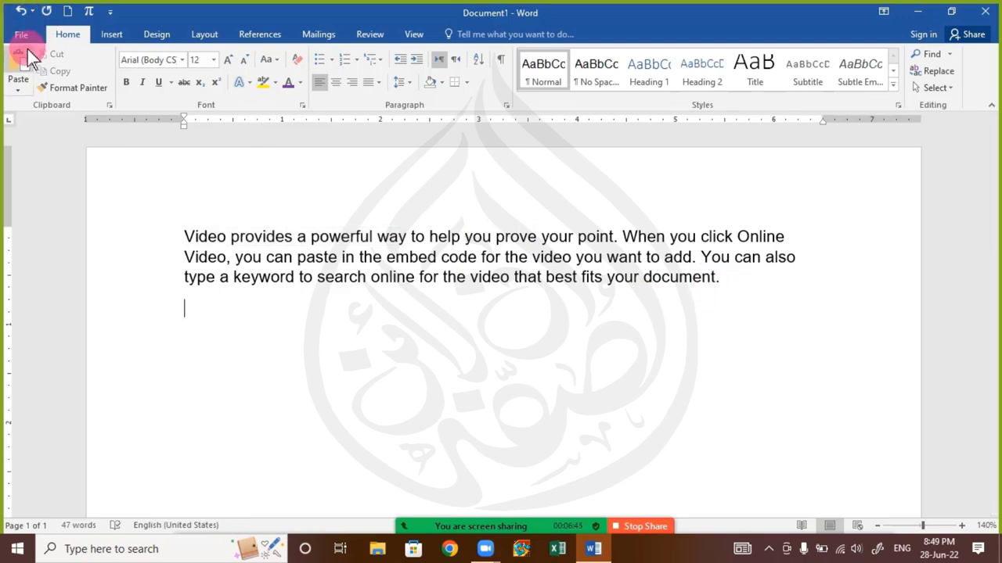
click(20, 67)
click(20, 67)
click(19, 66)
click(20, 67)
click(19, 67)
click(20, 66)
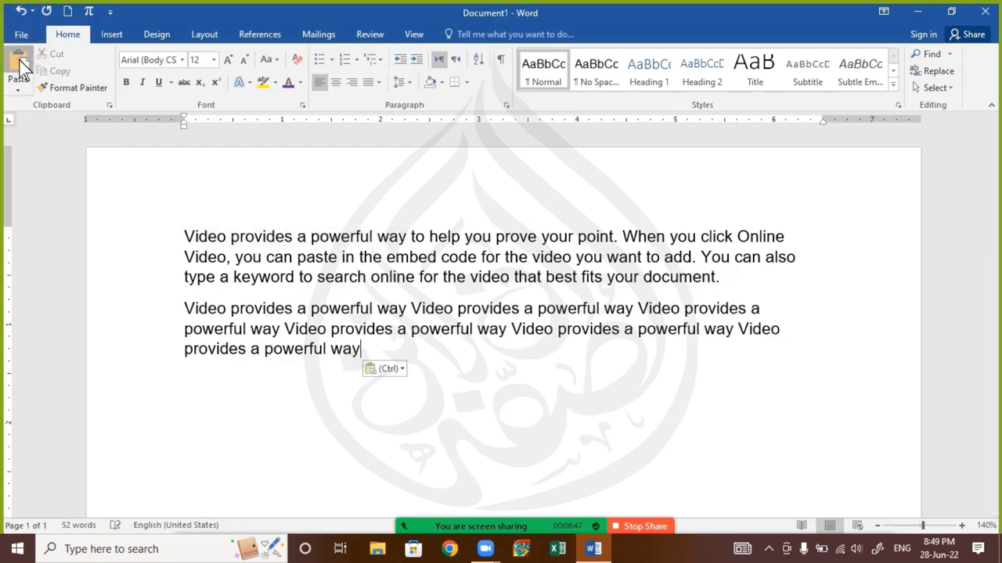
click(20, 67)
click(20, 66)
double_click(20, 67)
double_click(20, 67)
double_click(19, 67)
double_click(20, 67)
click(19, 66)
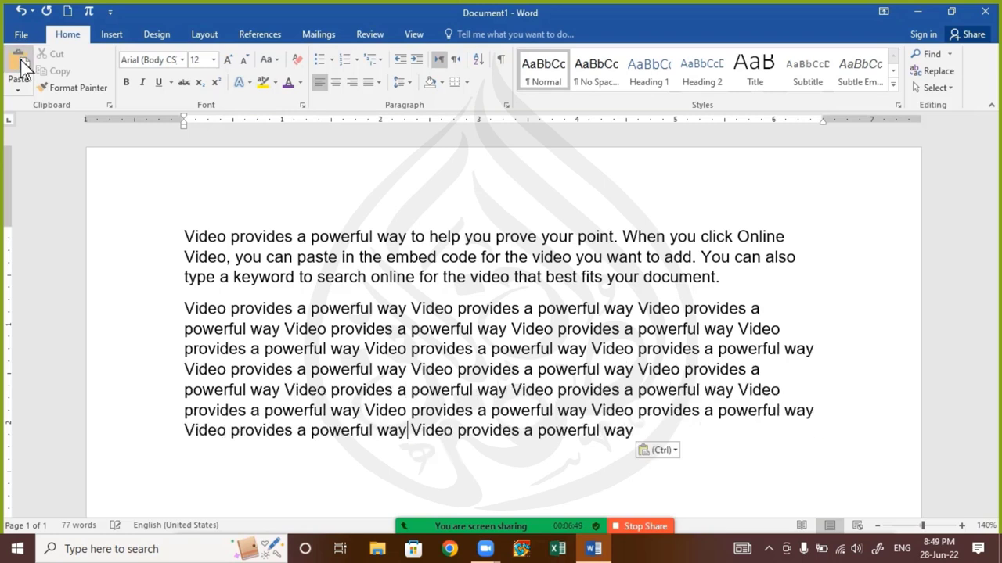
double_click(19, 66)
click(20, 67)
click(19, 67)
click(20, 66)
click(20, 67)
click(19, 67)
click(19, 67)
click(19, 66)
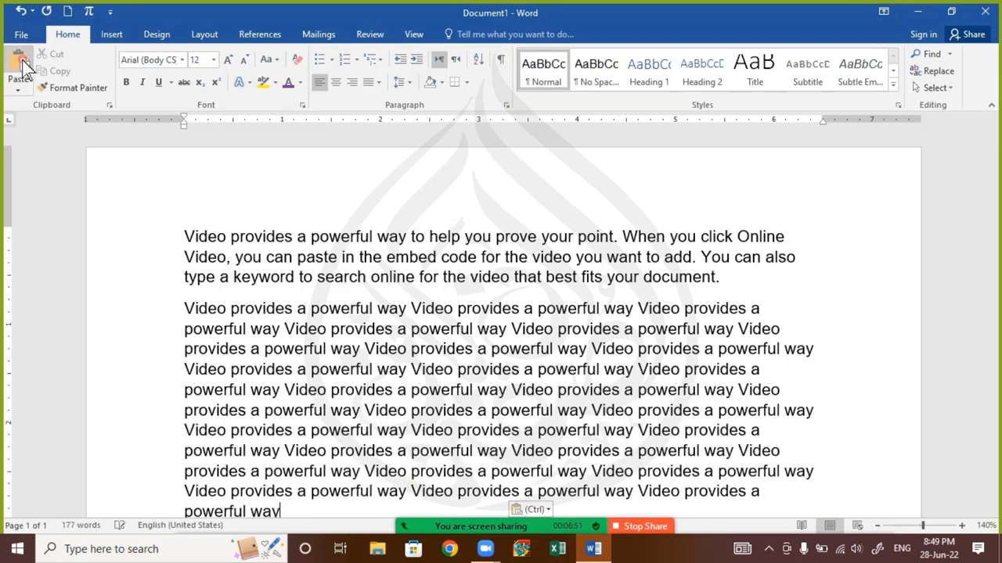
click(20, 66)
drag(186, 311, 664, 432)
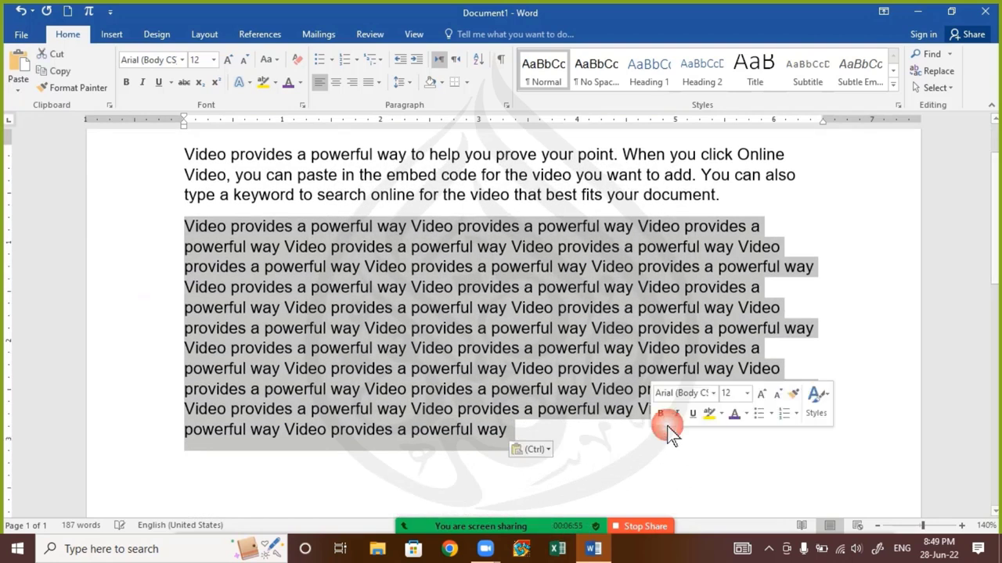
key(BackSpace)
key(BackSpace)
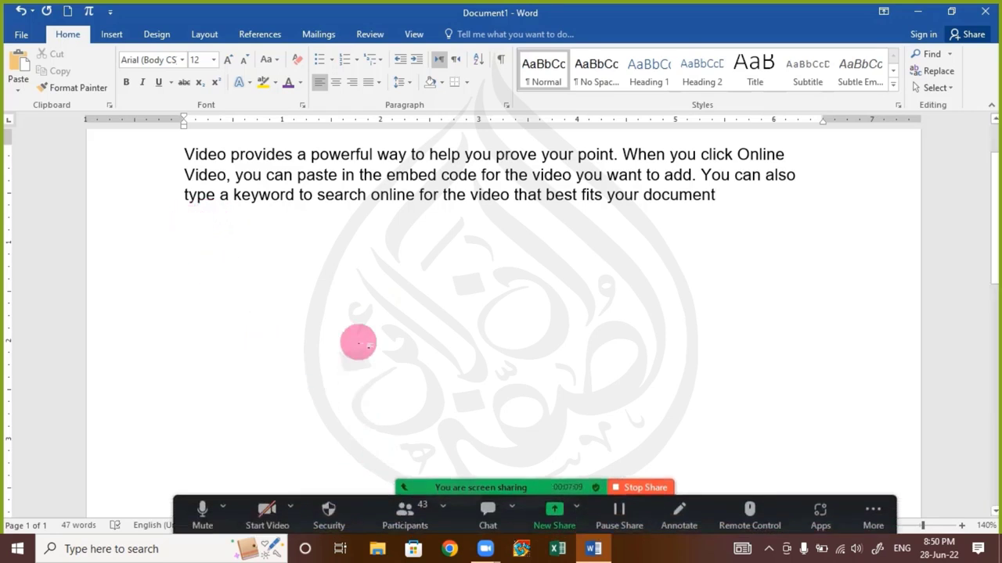
Overwrite all text with Alu, Bhindi, Karaily, Tamatar and Pyaz on separate lines
key(ctrl+a)
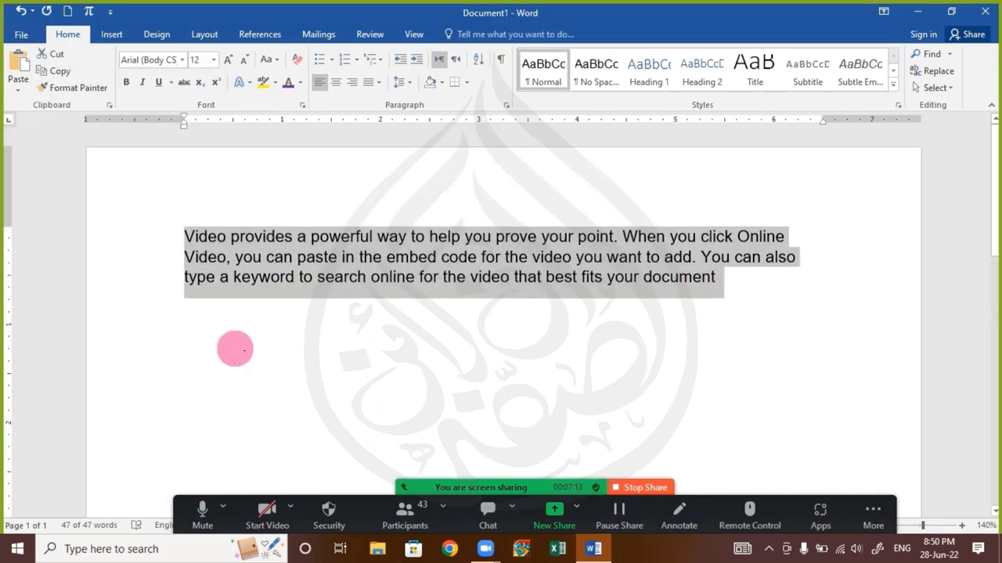
text(Alu)
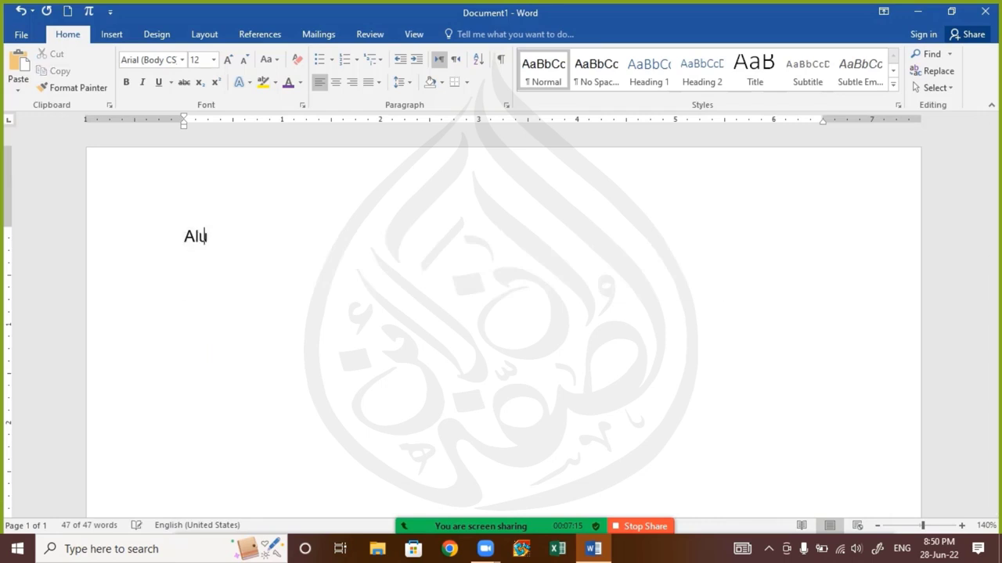
key(Return)
click(235, 349)
text(Bhi)
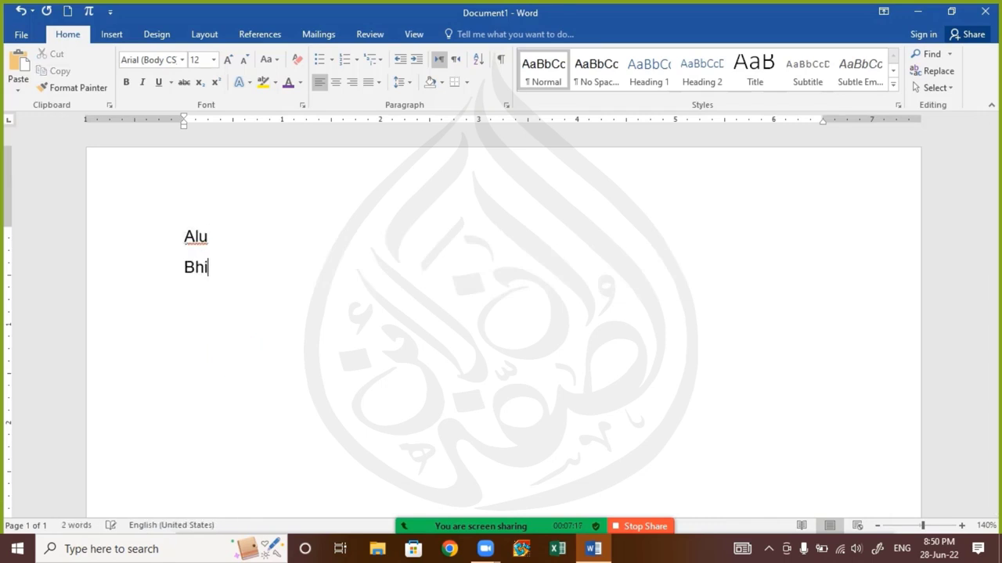
text(ndi)
key(Return)
text(Kar)
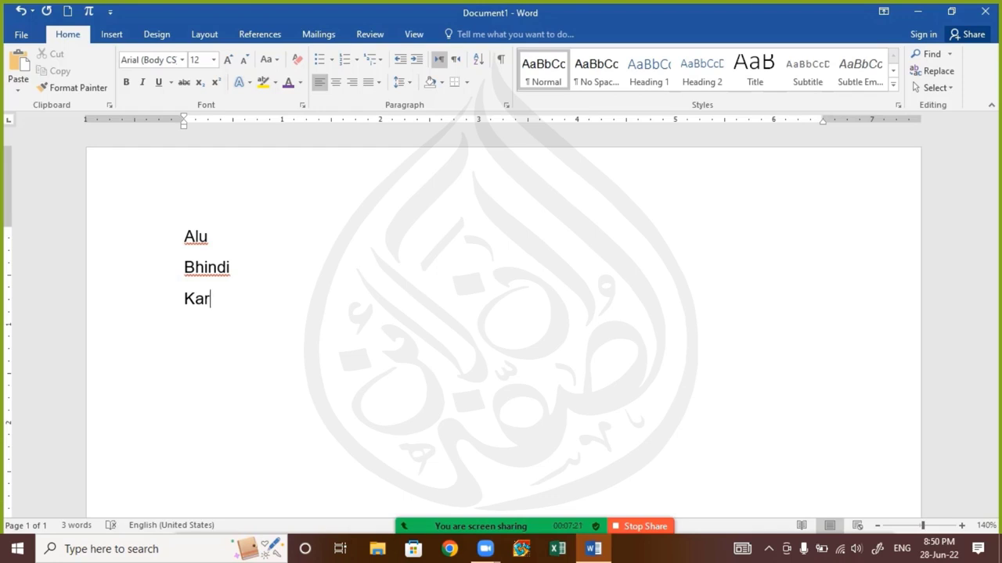
text(aily)
key(Return)
text(Tamatar)
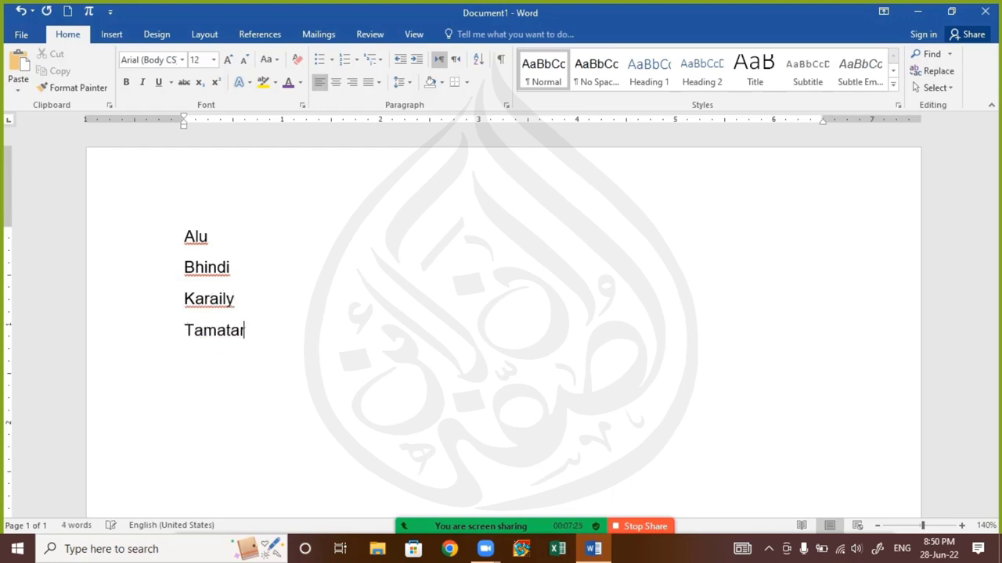
key(Return)
text(Pyaz)
key(Return)
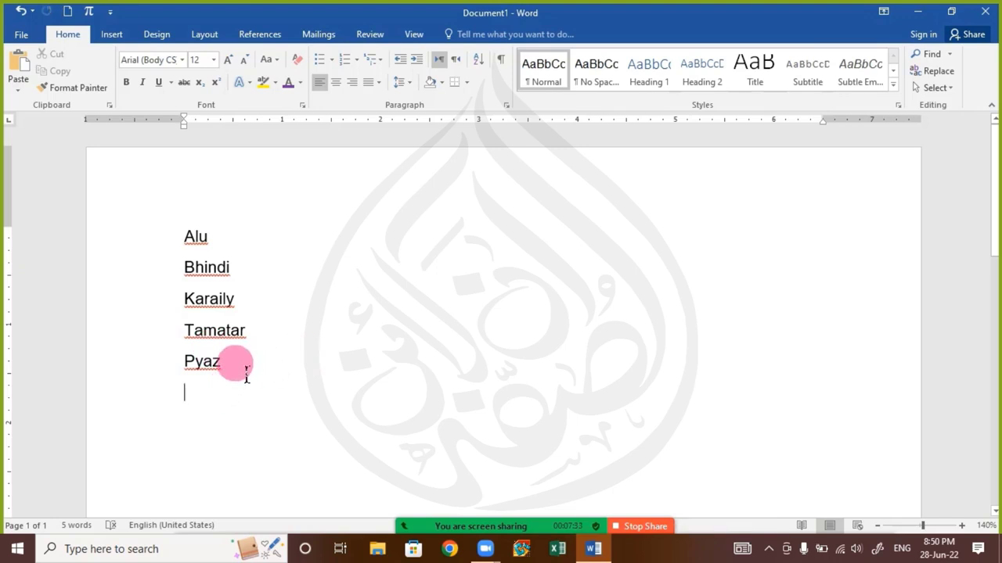
Select and deselect the vegetable lines, ending with nothing selected
drag(244, 374, 162, 249)
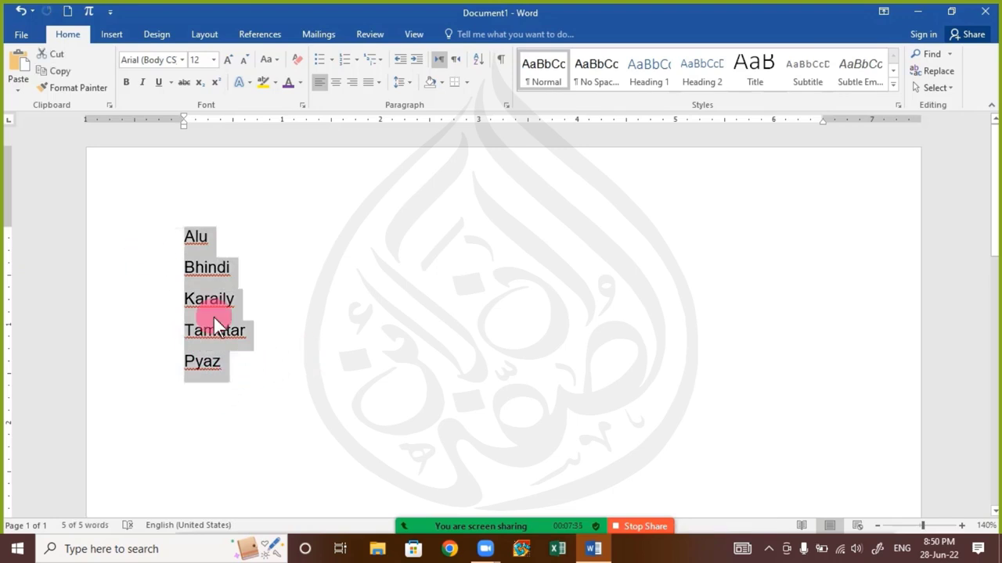
click(233, 385)
click(241, 394)
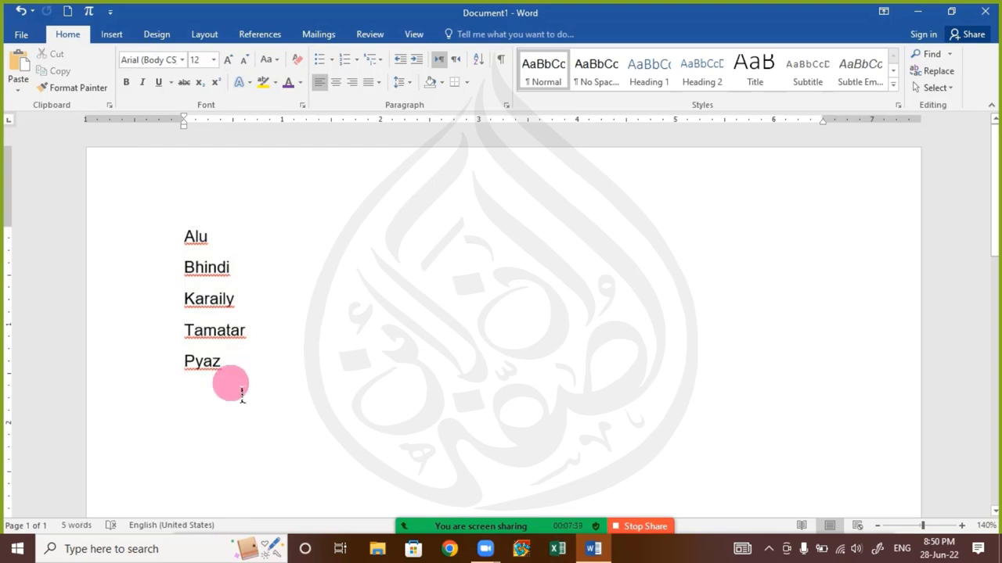
drag(246, 384, 109, 212)
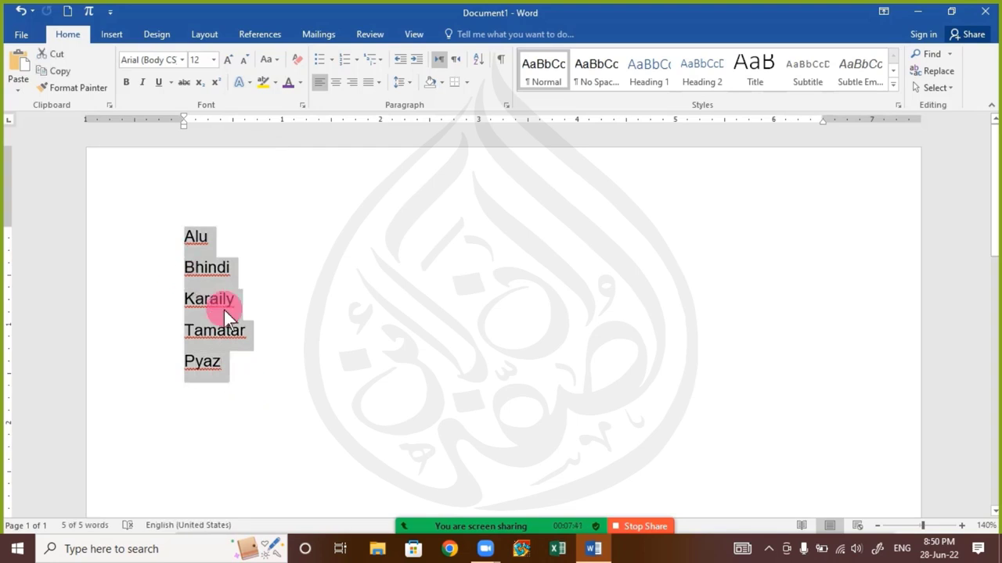
drag(224, 310, 257, 386)
click(210, 229)
Copy Alu, add an empty line after Pyaz, then copy Karaily
drag(212, 235, 27, 101)
click(57, 66)
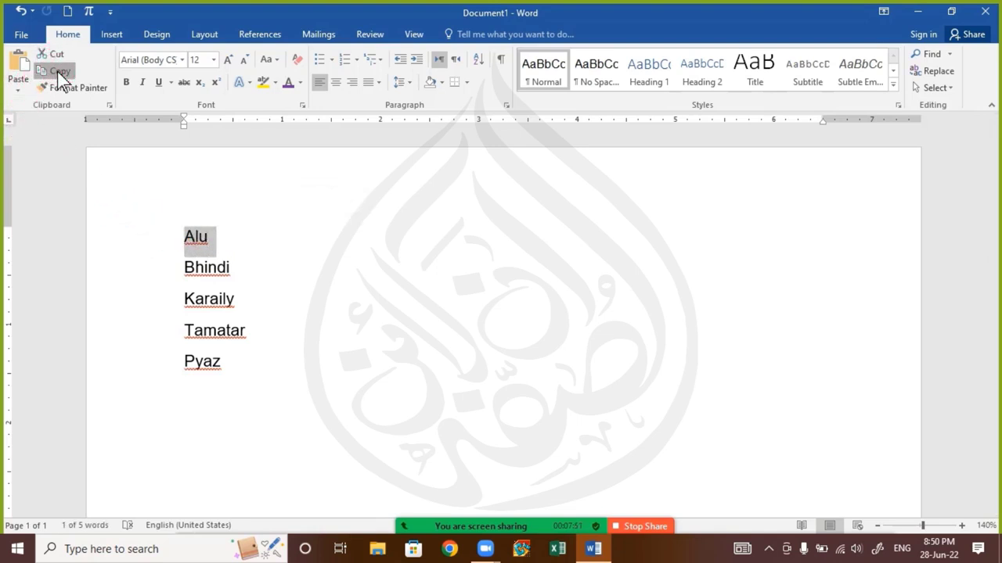
click(228, 325)
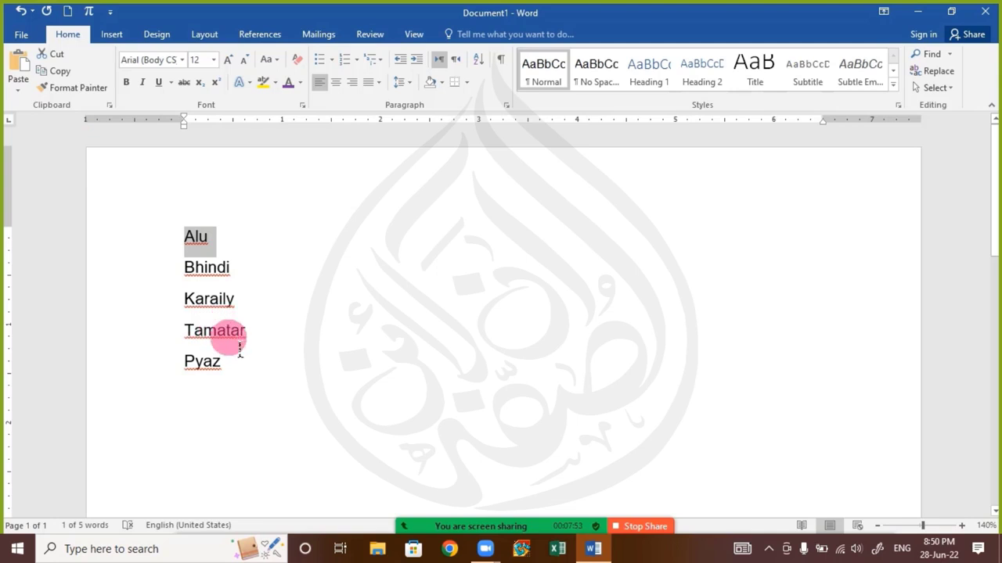
click(273, 390)
key(Return)
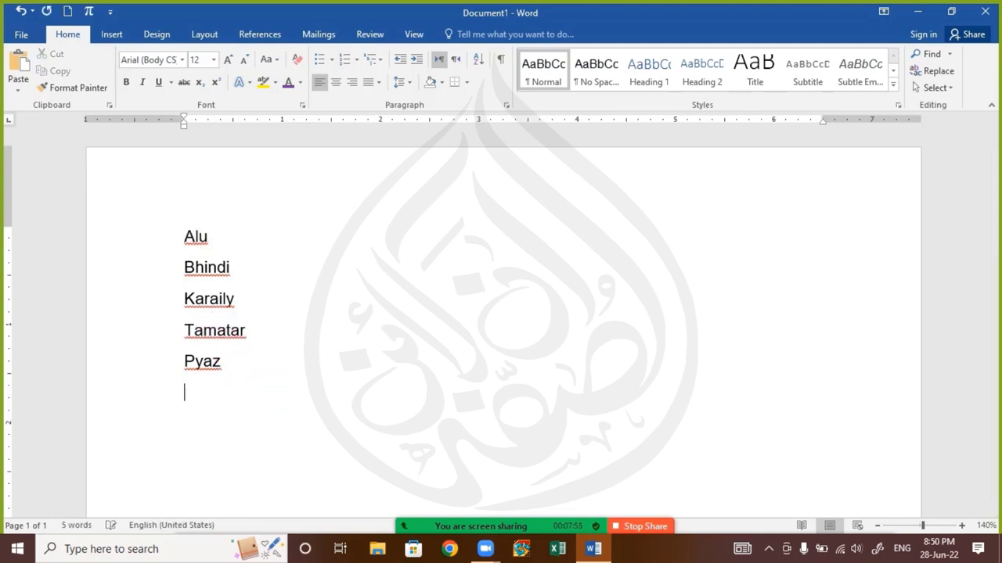
drag(247, 315, 182, 299)
click(54, 55)
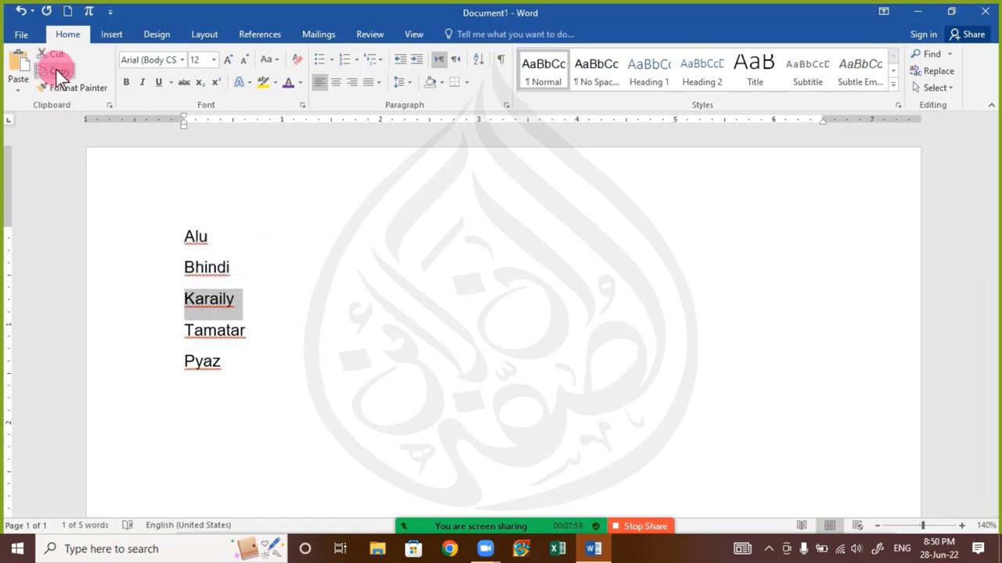
click(199, 391)
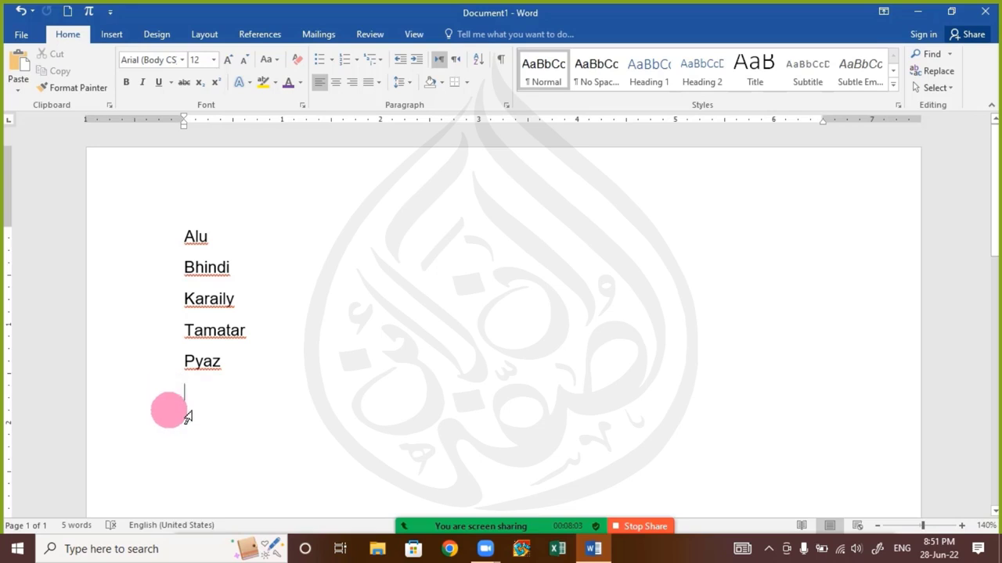
Open and close the Zoom meeting chat twice, returning the caret below Pyaz
mouse_move(438, 521)
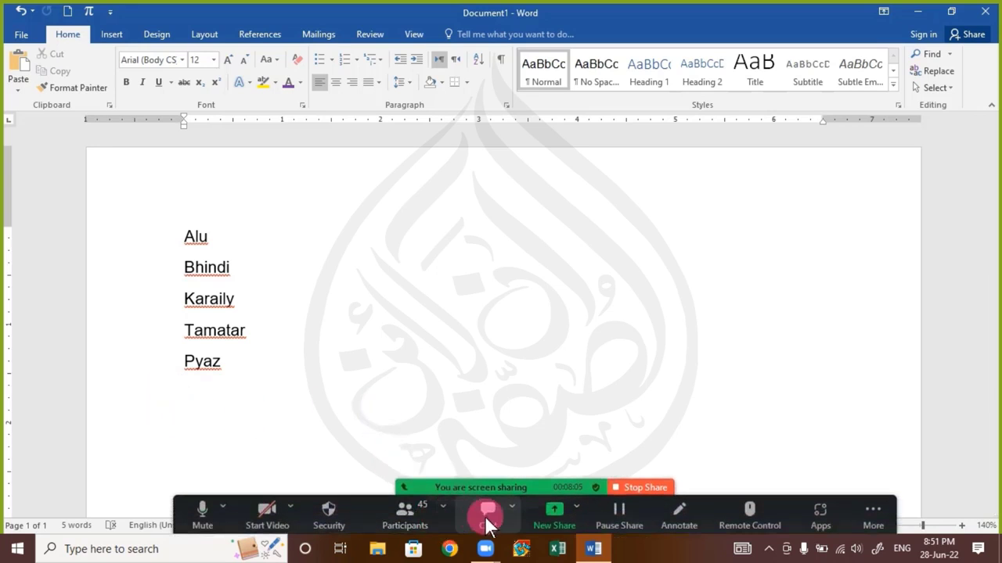
click(486, 517)
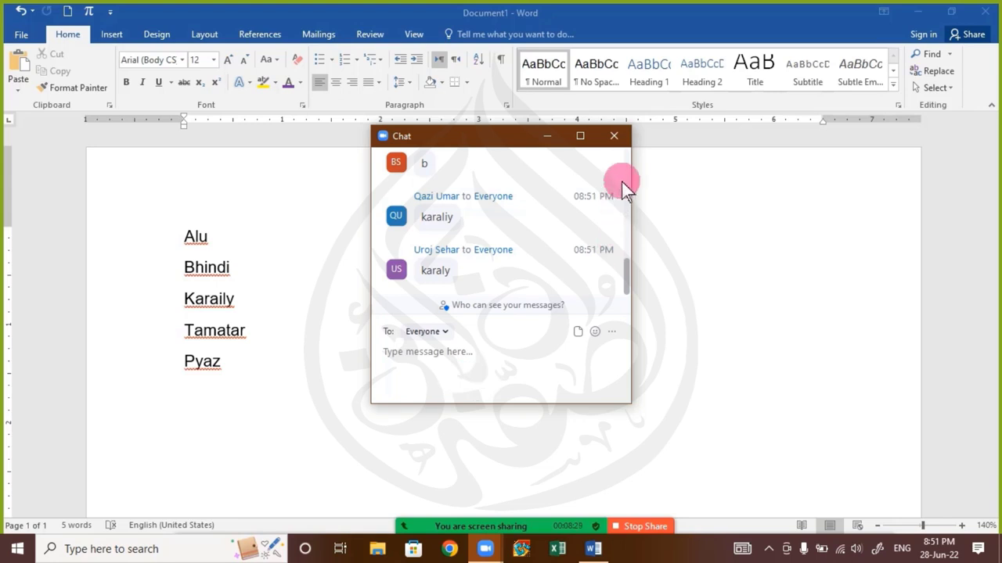
click(615, 137)
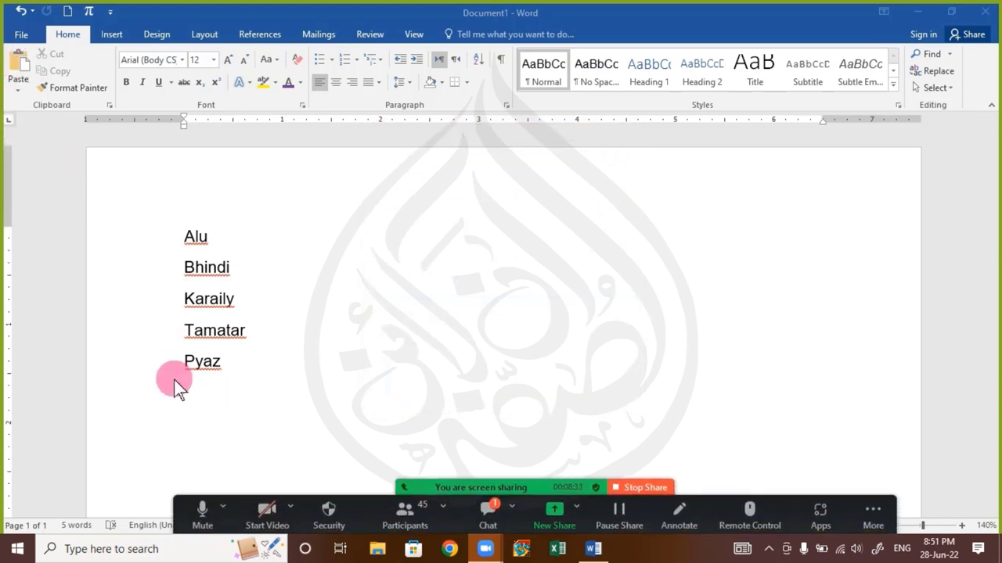
click(196, 395)
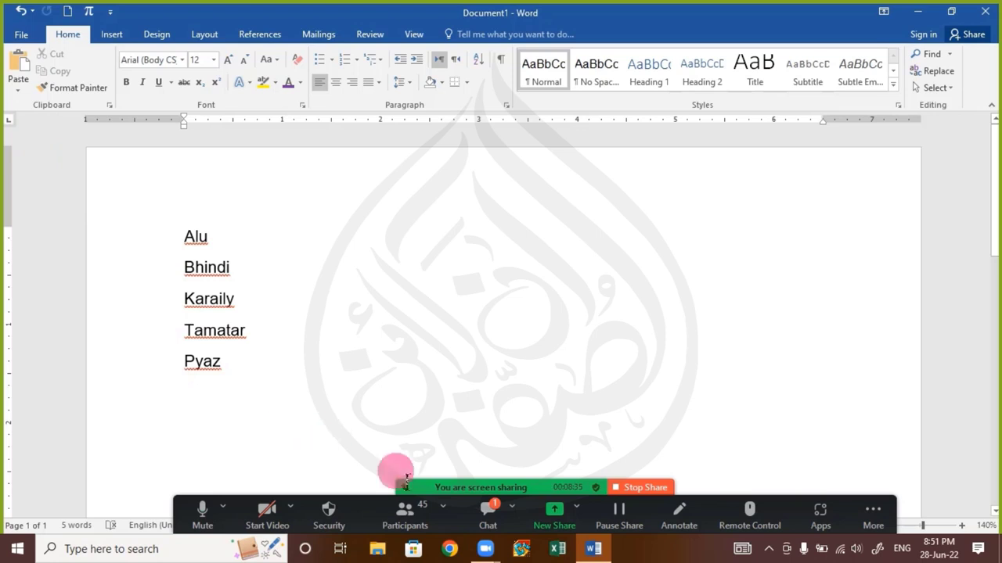
click(480, 510)
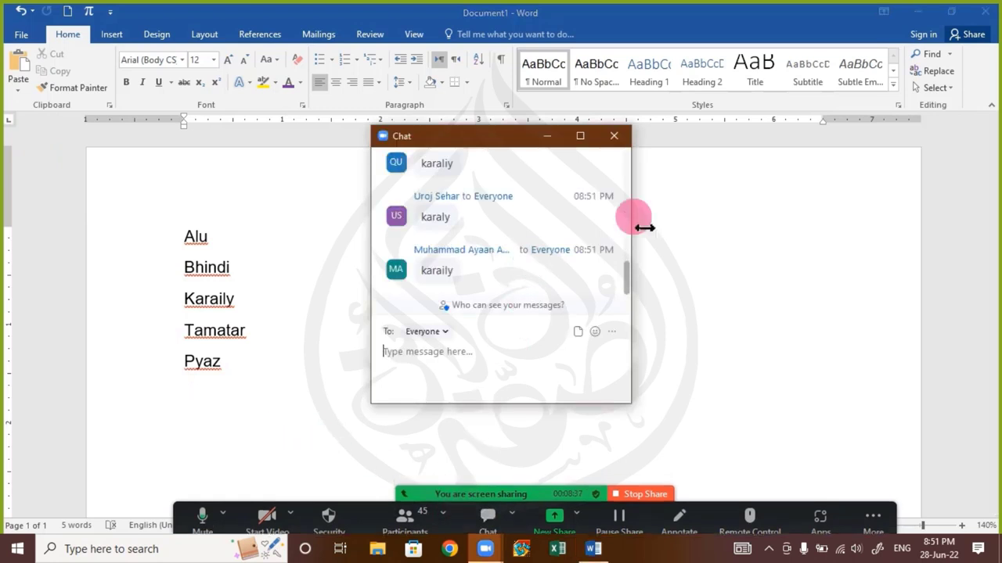
click(614, 136)
click(28, 75)
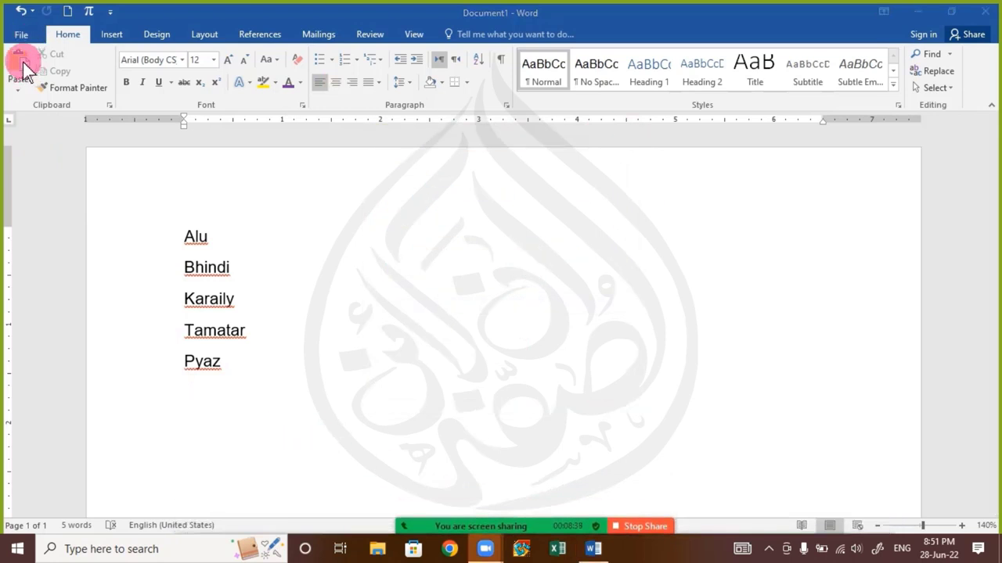
Paste Karaily four times on new lines below Pyaz
click(25, 69)
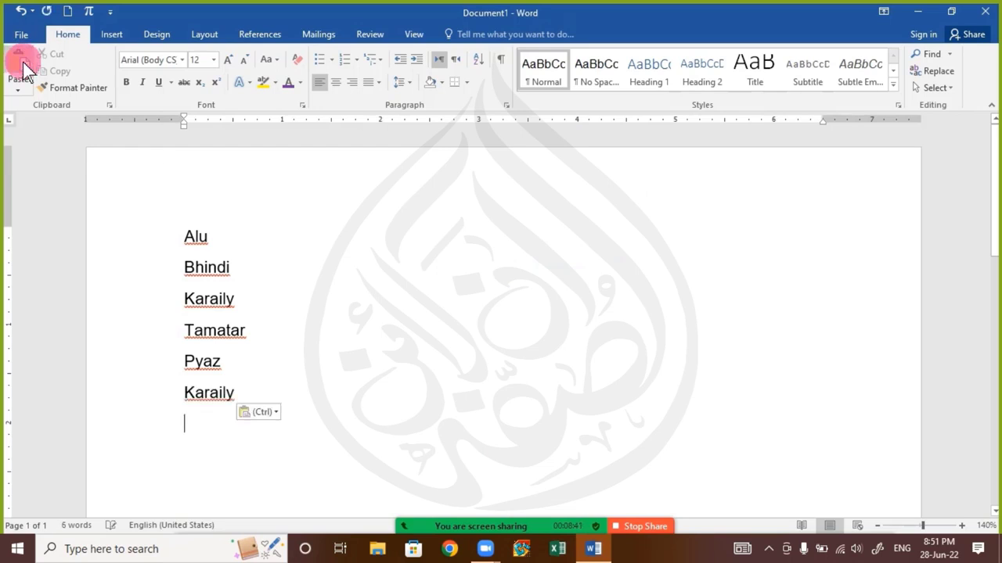
click(25, 69)
click(25, 69)
click(25, 69)
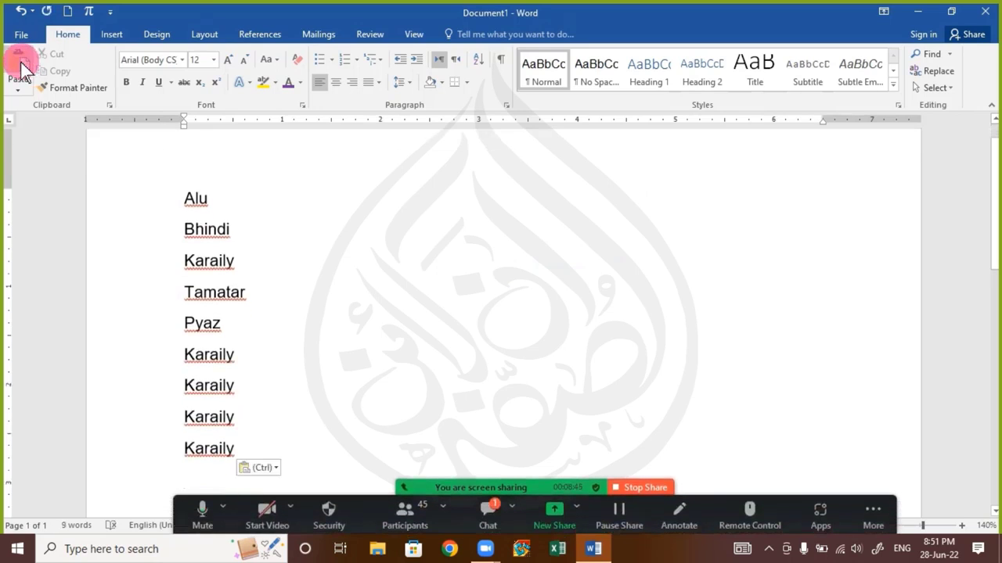
Open the Zoom meeting chat, click its message box, then close it
click(488, 518)
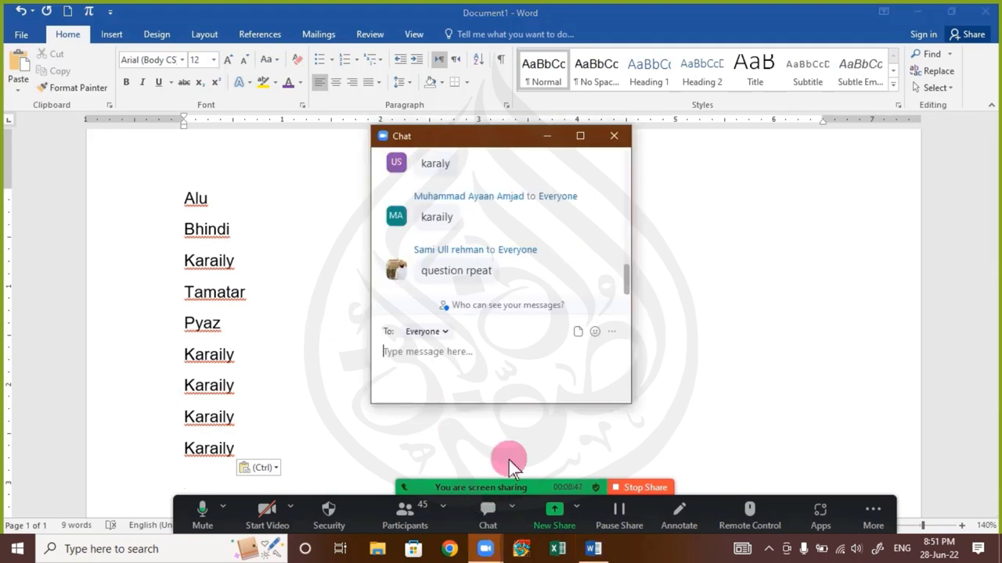
click(535, 347)
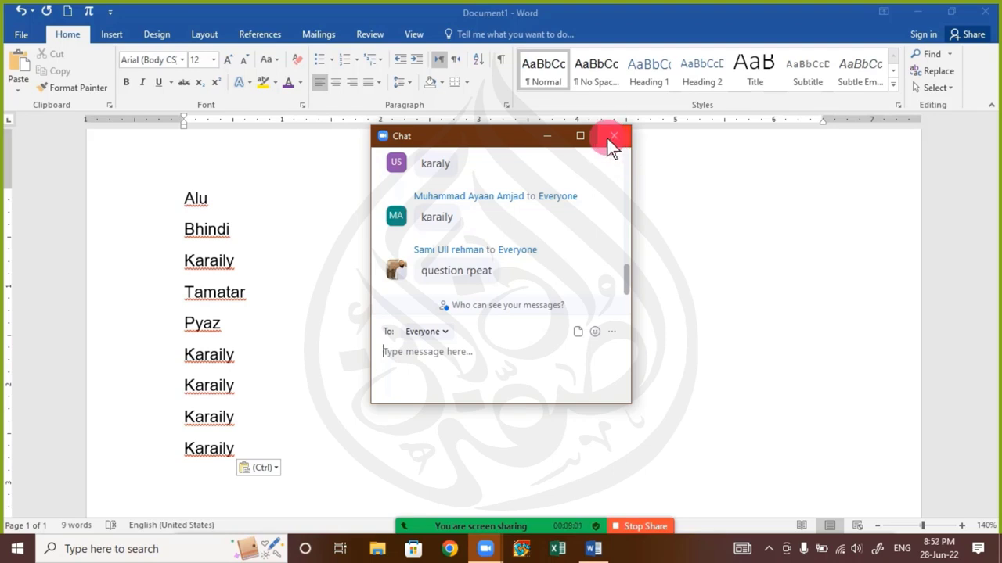
click(609, 142)
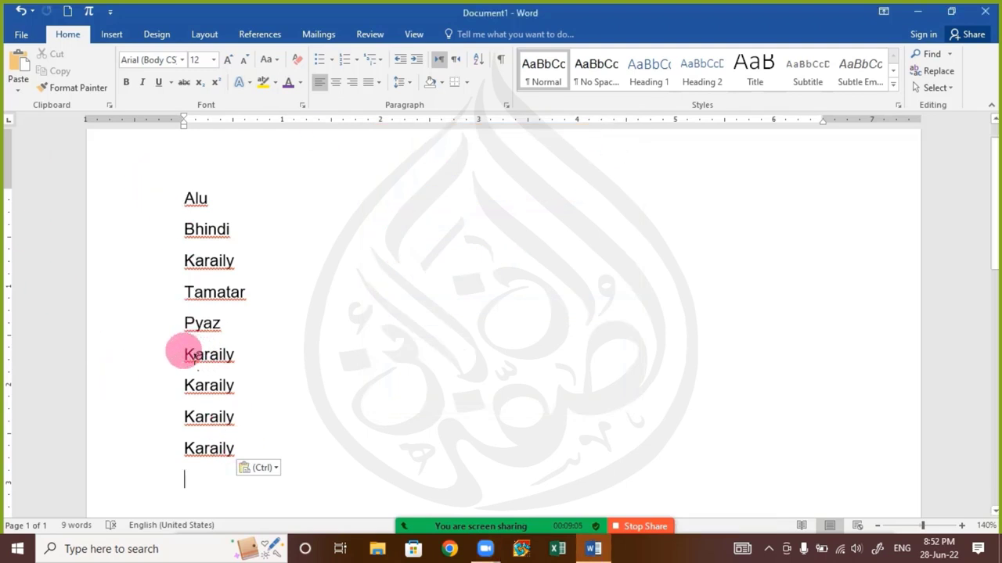
Delete the four pasted Karaily lines and copy Bhindi
drag(184, 354, 304, 468)
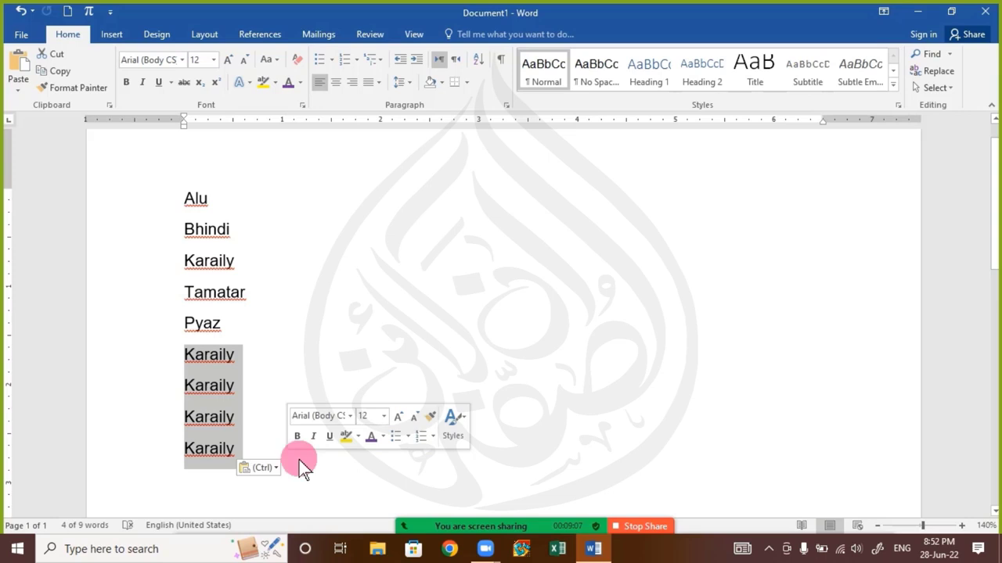
key(Delete)
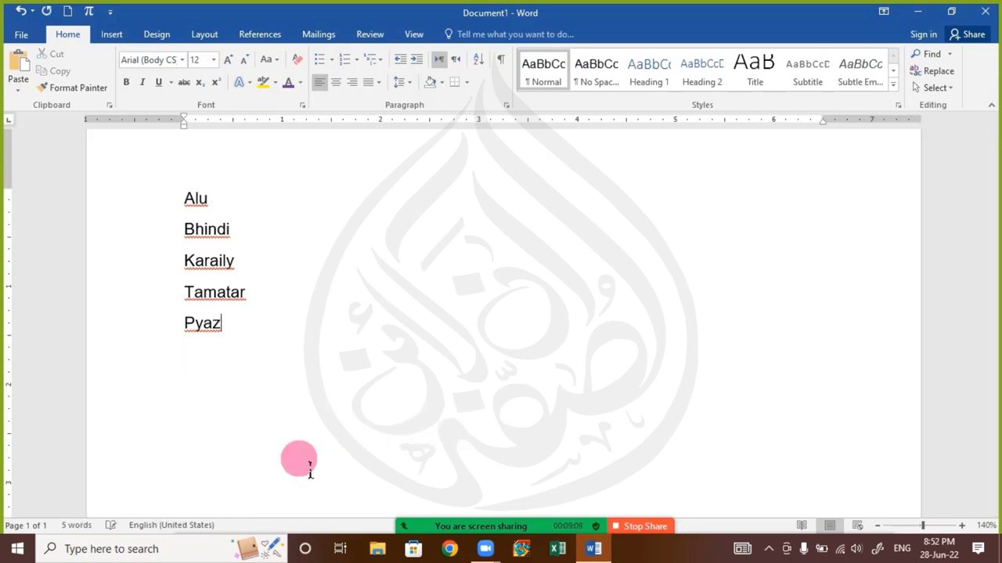
drag(193, 204, 228, 205)
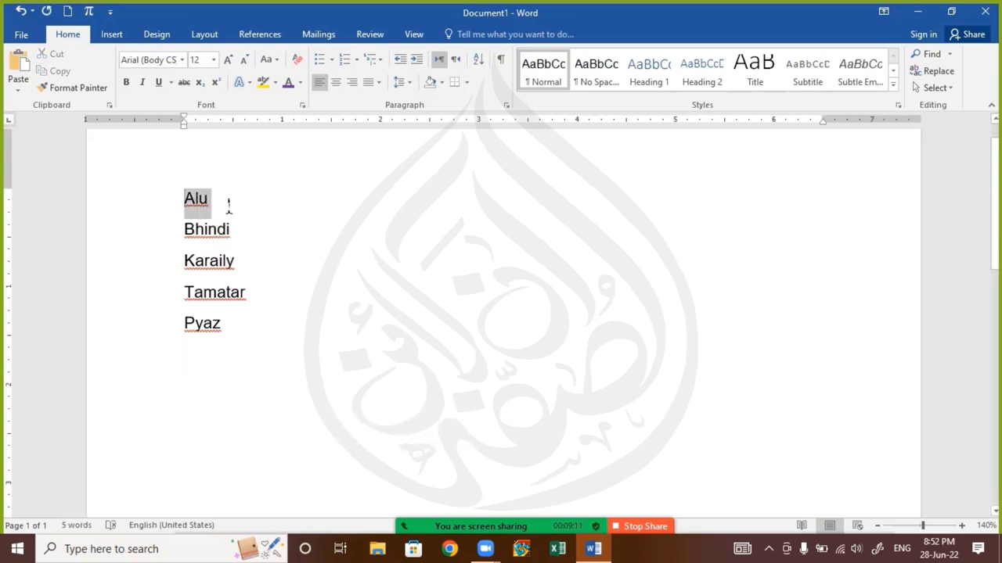
click(180, 199)
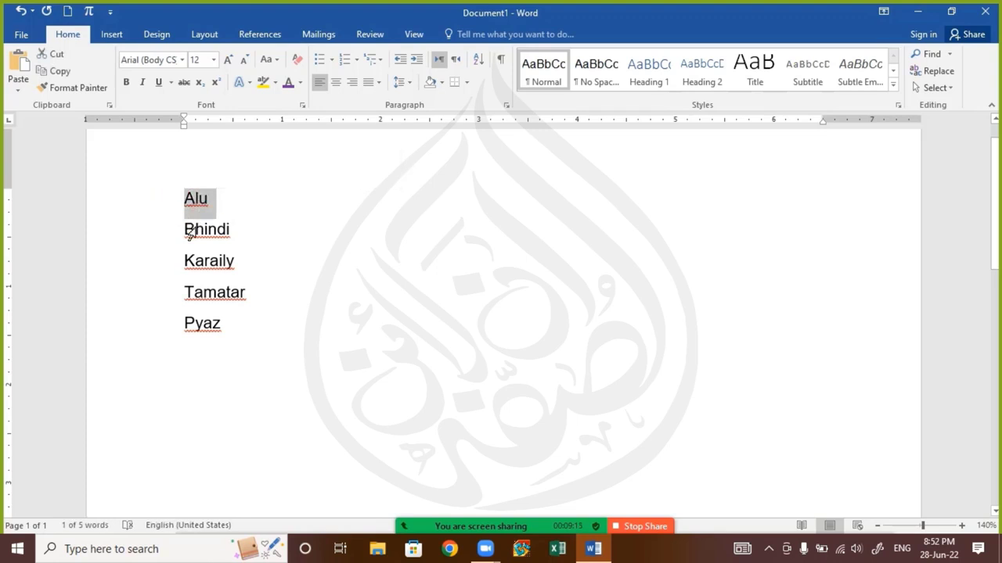
click(181, 230)
click(42, 74)
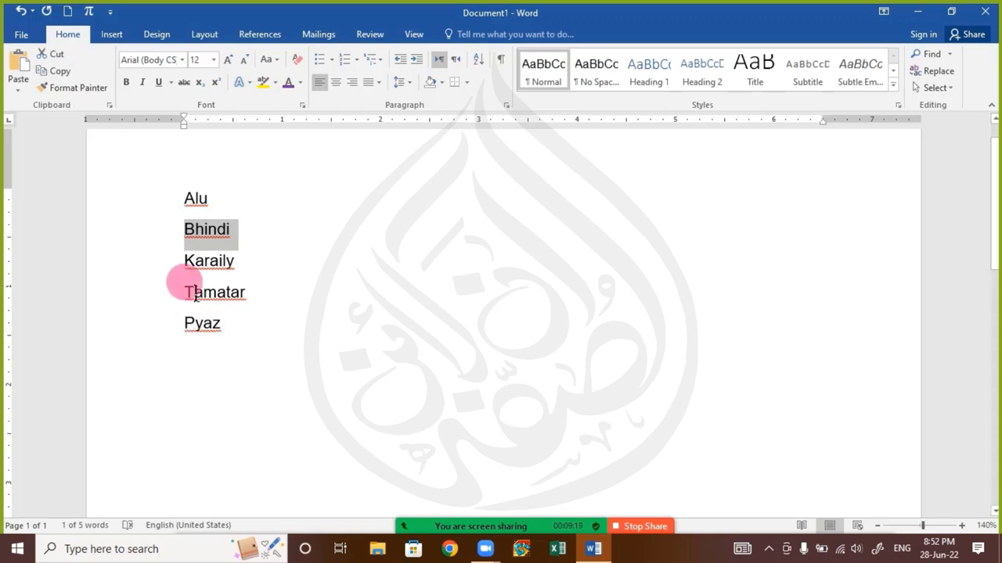
Add an empty line below Pyaz and place the caret on it
drag(191, 335, 237, 335)
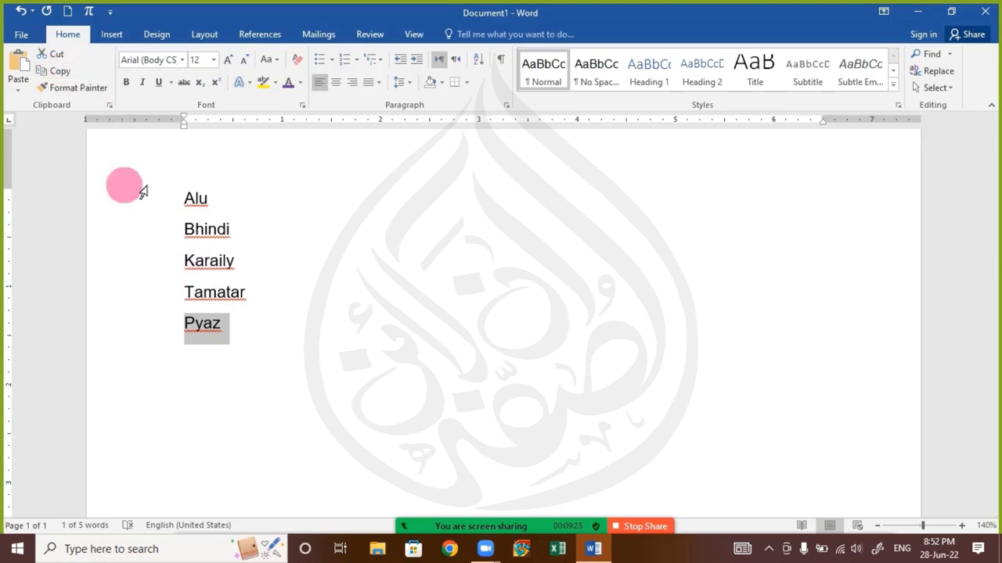
click(264, 372)
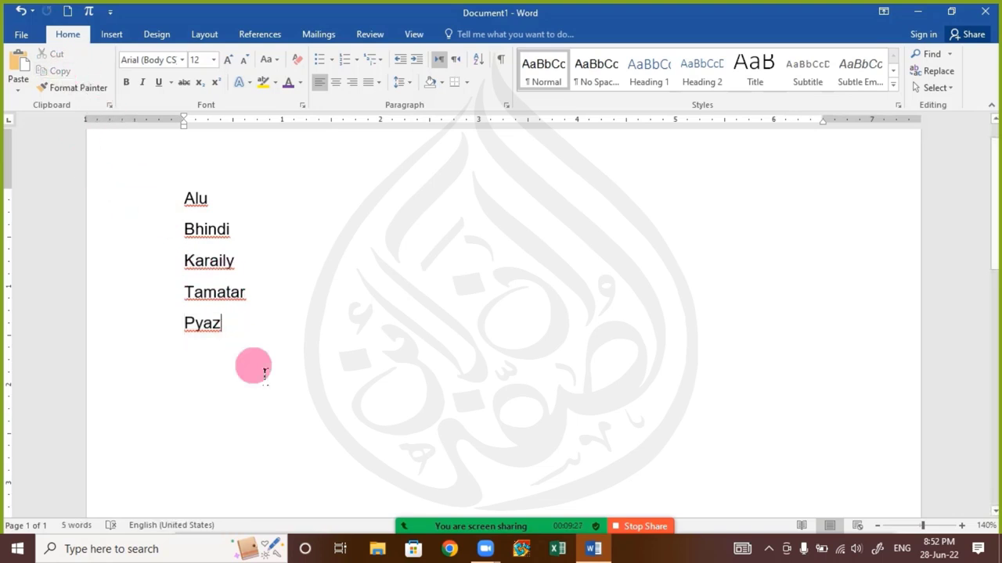
key(Return)
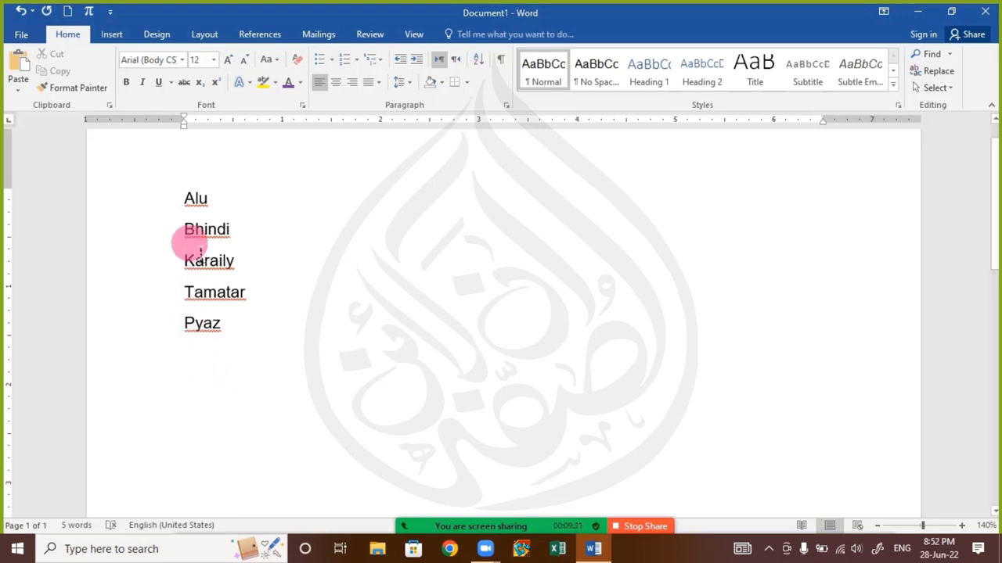
drag(202, 237, 250, 236)
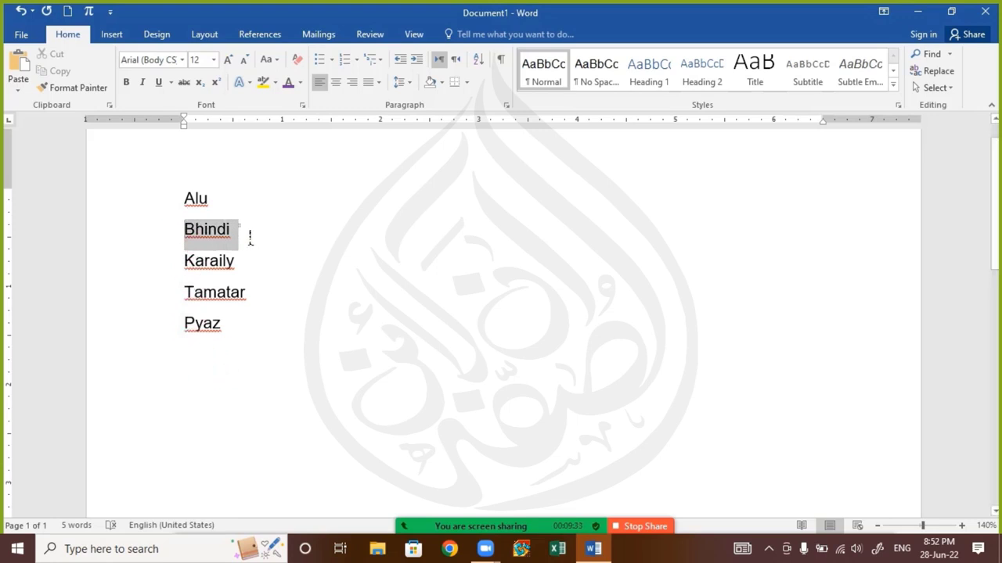
drag(206, 318, 292, 344)
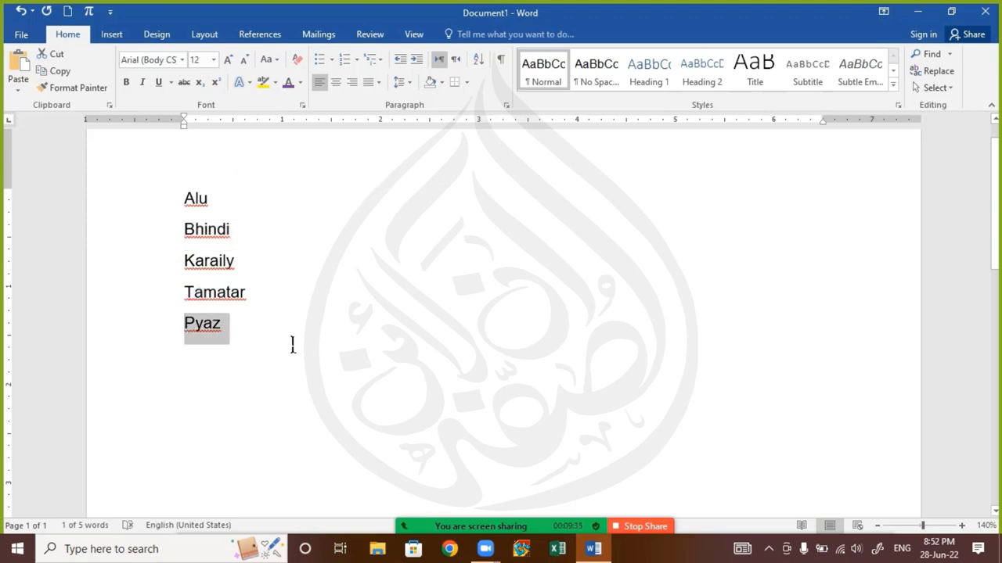
click(199, 356)
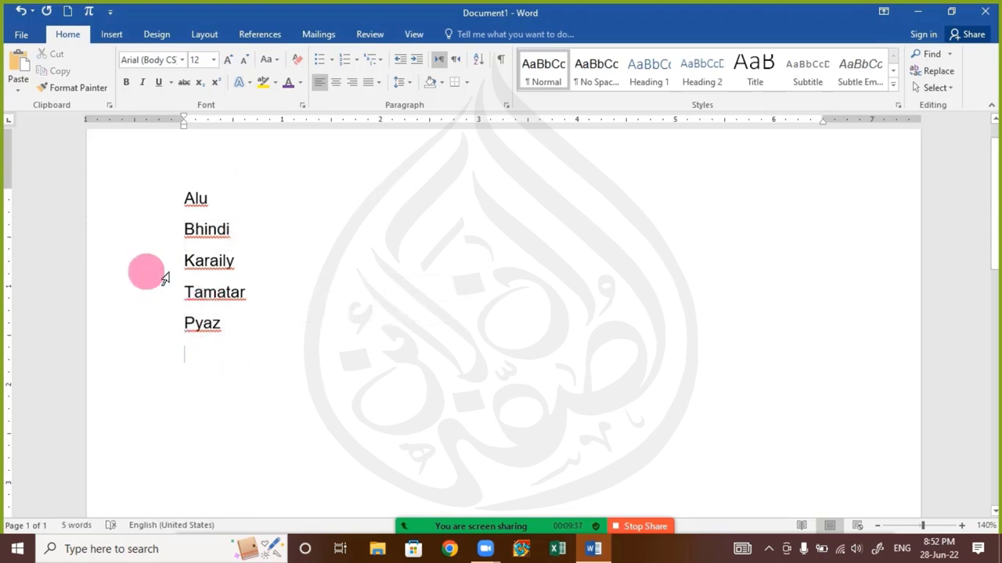
Open and close the Zoom chat, then put the caret on the empty line below Pyaz
mouse_move(439, 519)
click(483, 515)
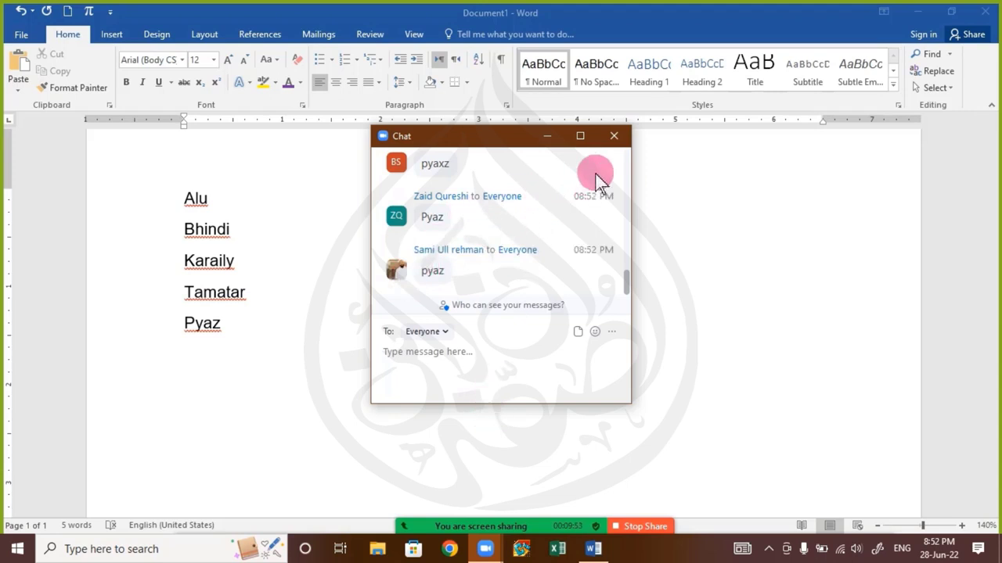
click(617, 136)
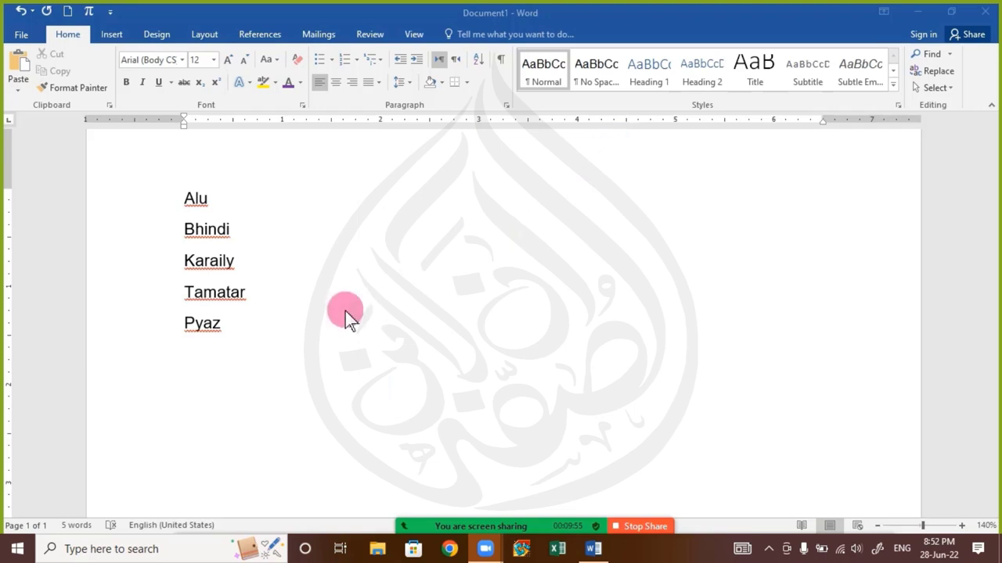
click(239, 332)
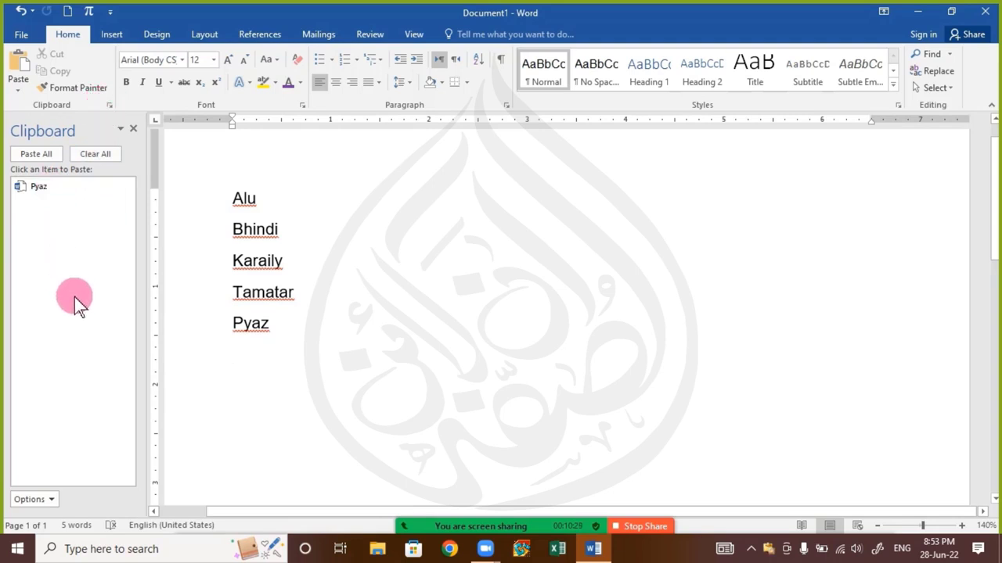
Clear the Office Clipboard, then collect Alu, Bhindi and Tamatar on it
click(115, 153)
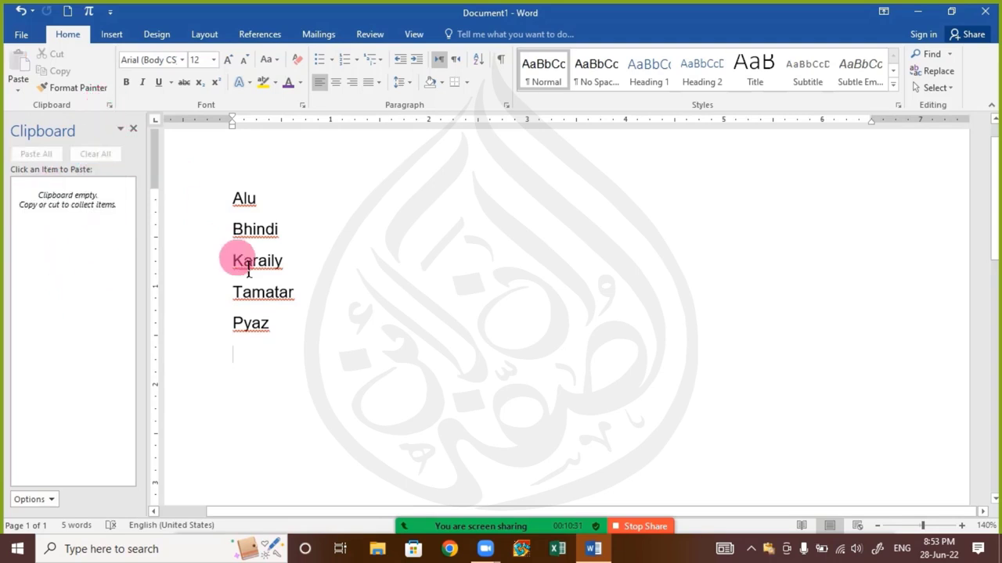
drag(235, 201, 295, 217)
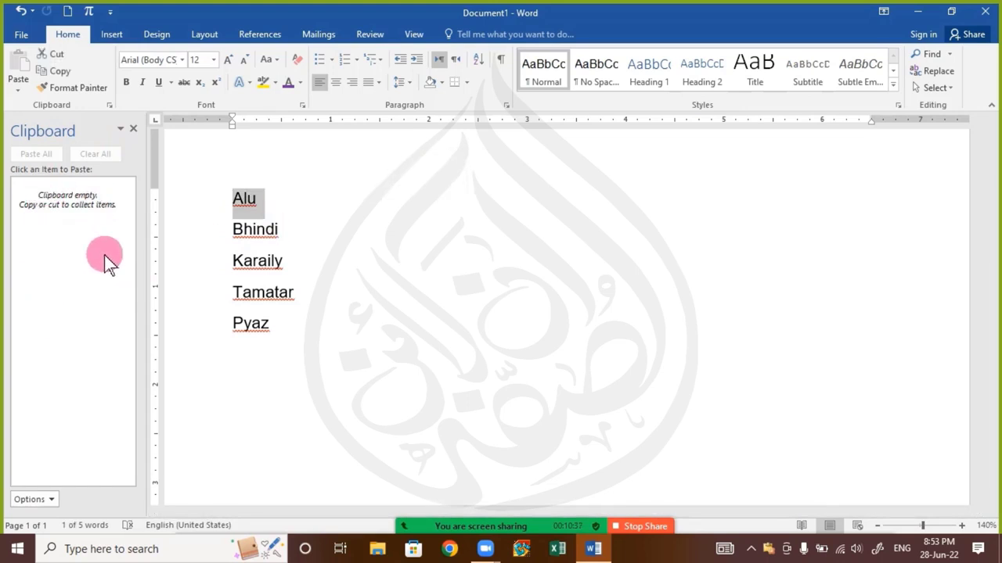
click(61, 70)
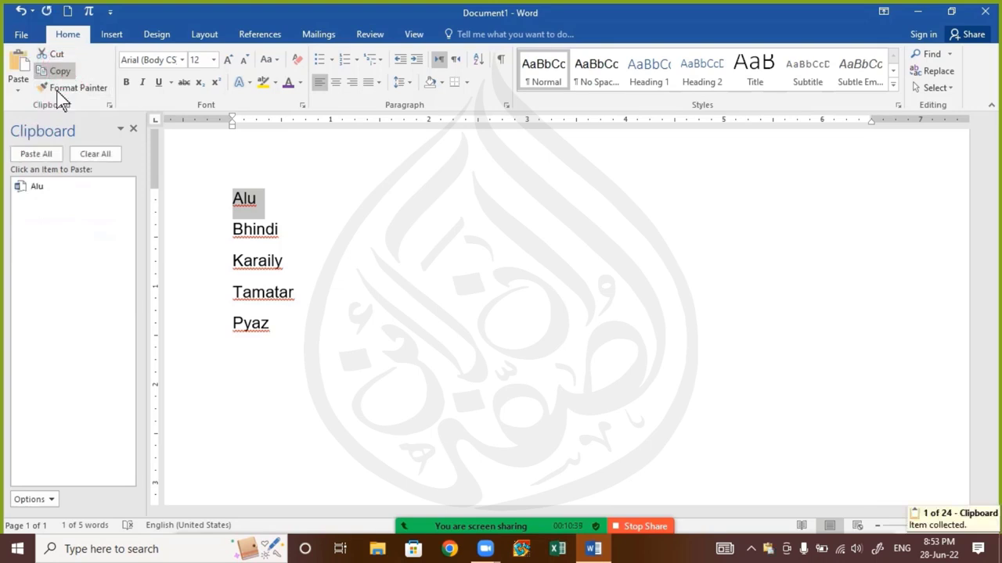
drag(241, 243, 302, 245)
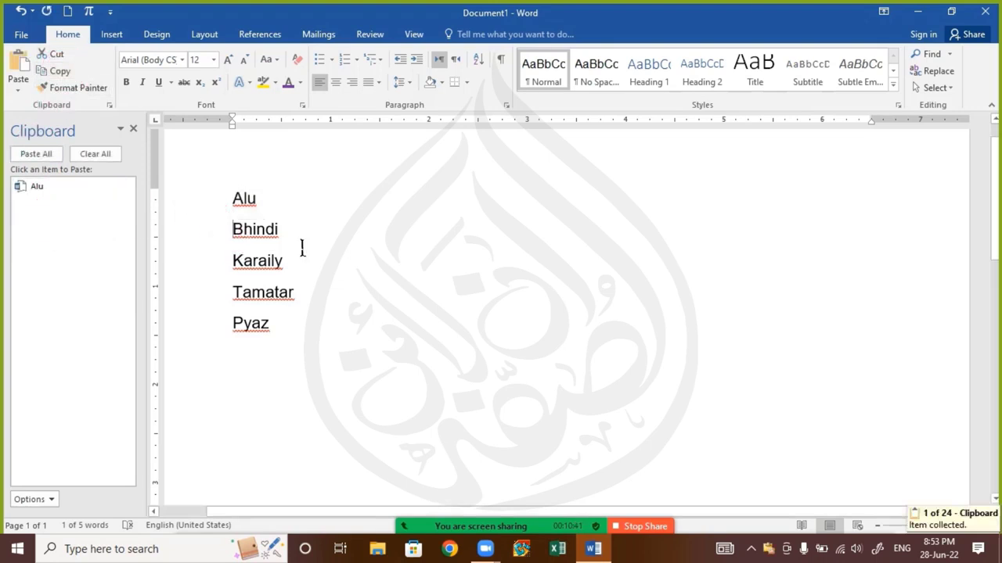
click(61, 71)
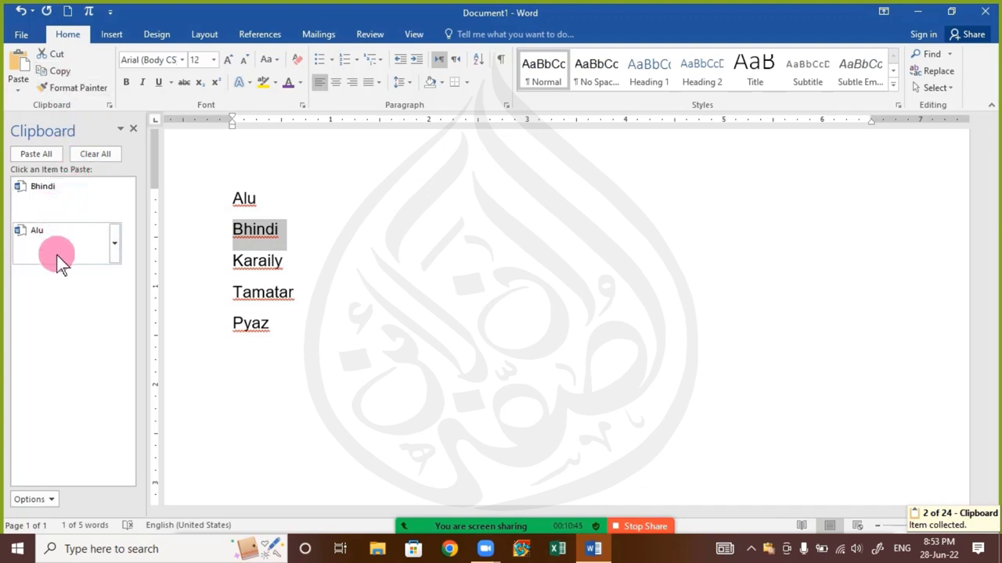
drag(234, 296, 319, 305)
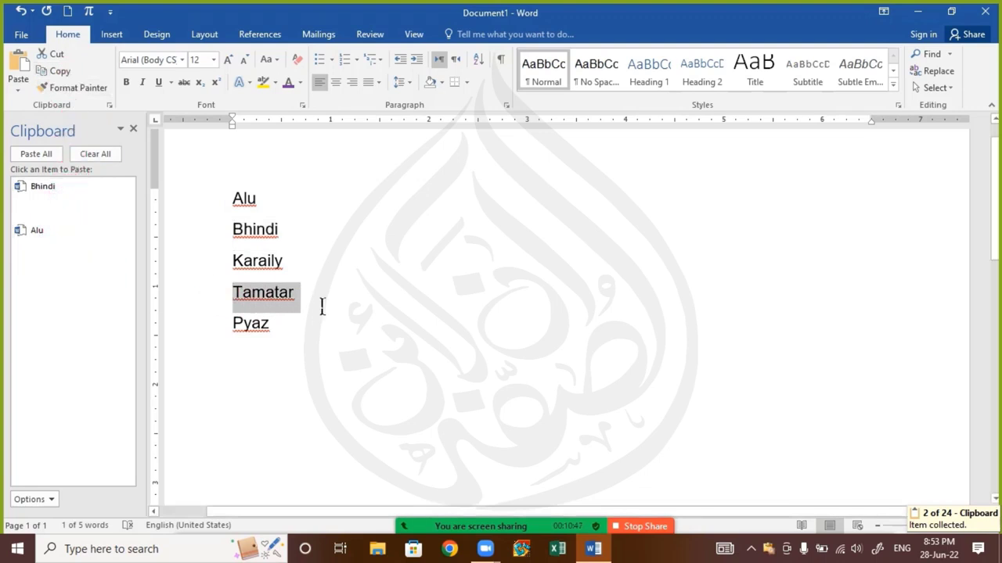
click(62, 71)
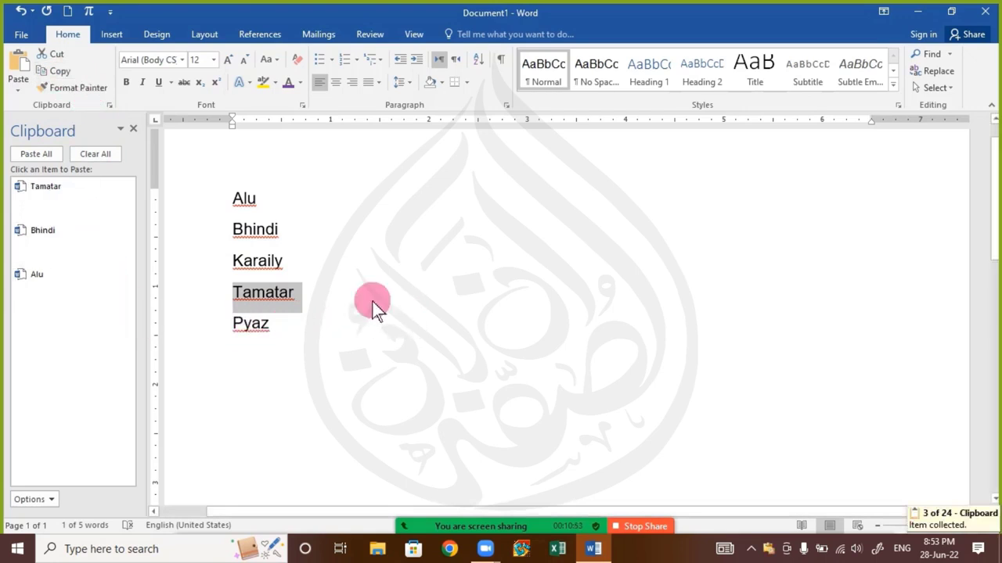
Add empty lines below Pyaz and paste Alu from the Clipboard pane
click(309, 348)
key(Return)
key(Return)
key(Return)
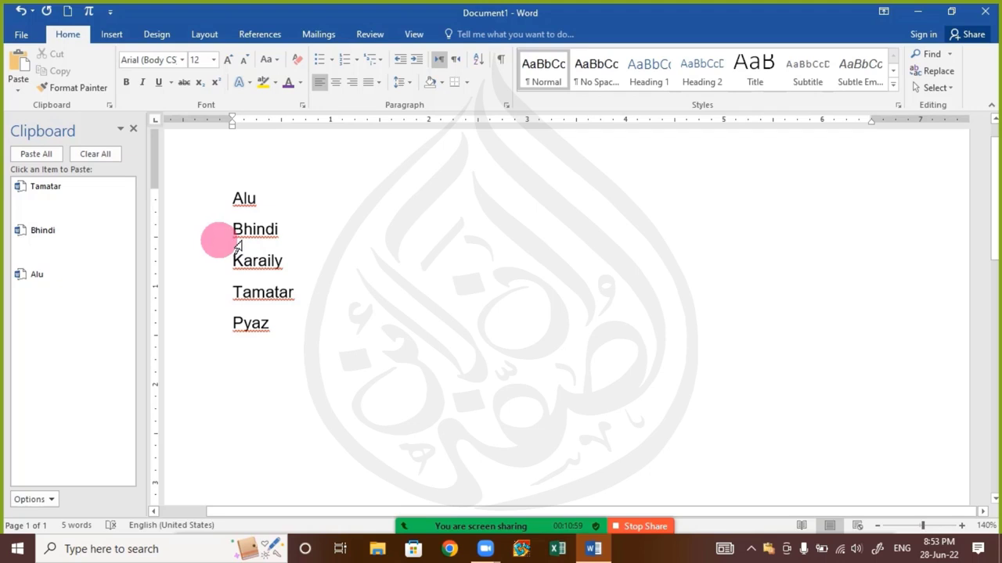
click(52, 299)
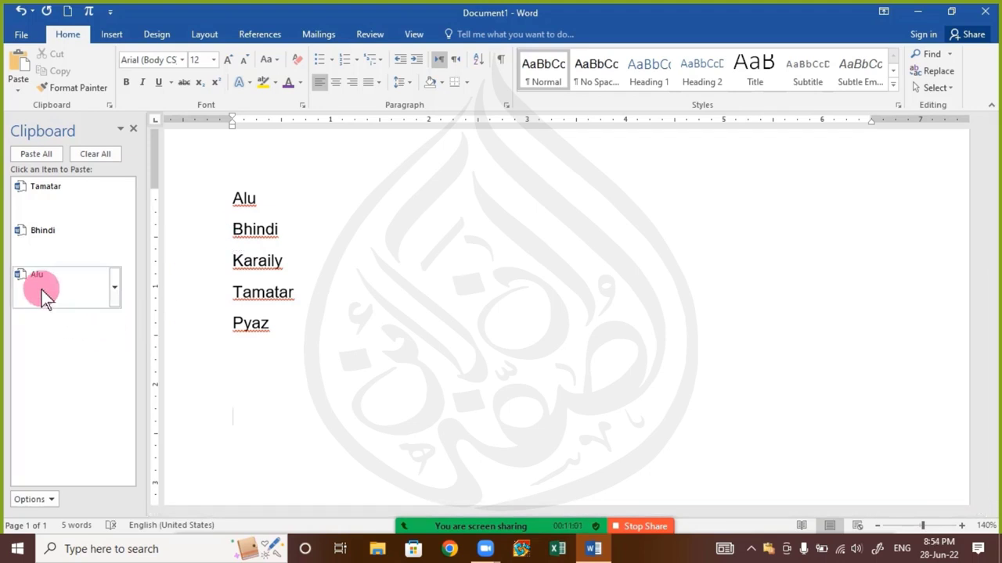
Paste Bhindi and Tamatar from the pane, use Paste All twice, then Clear All
click(52, 250)
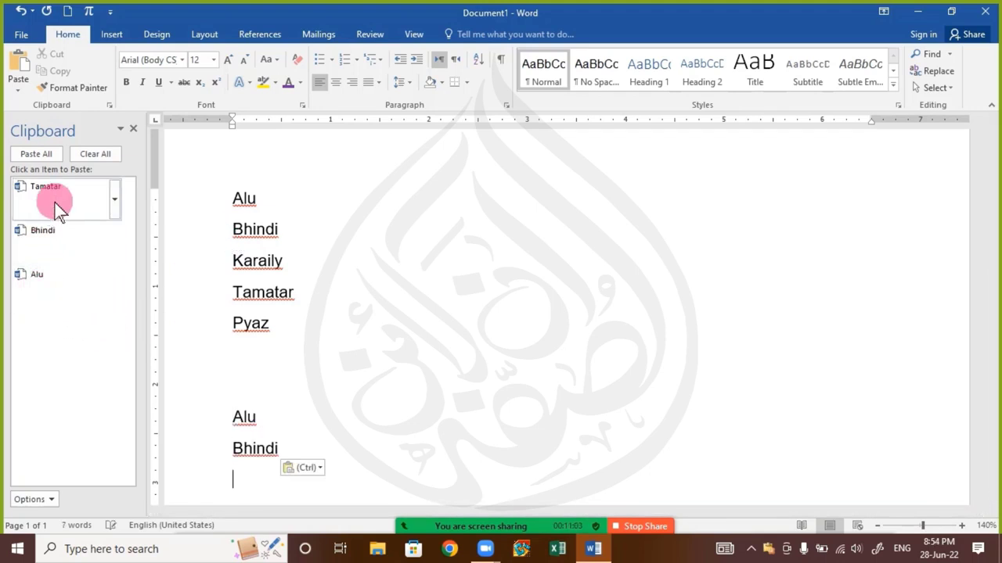
click(55, 198)
click(36, 265)
click(48, 240)
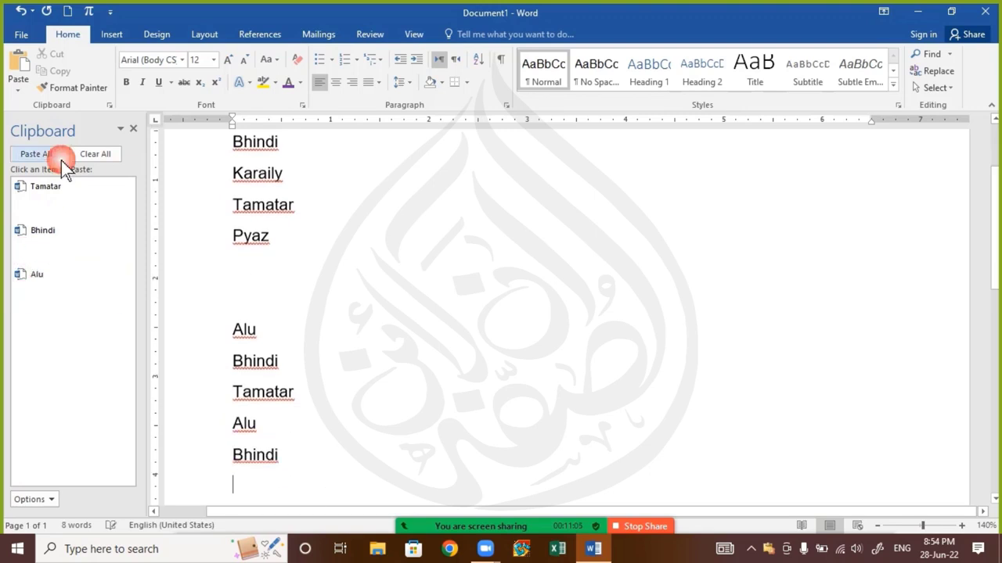
click(54, 194)
click(44, 158)
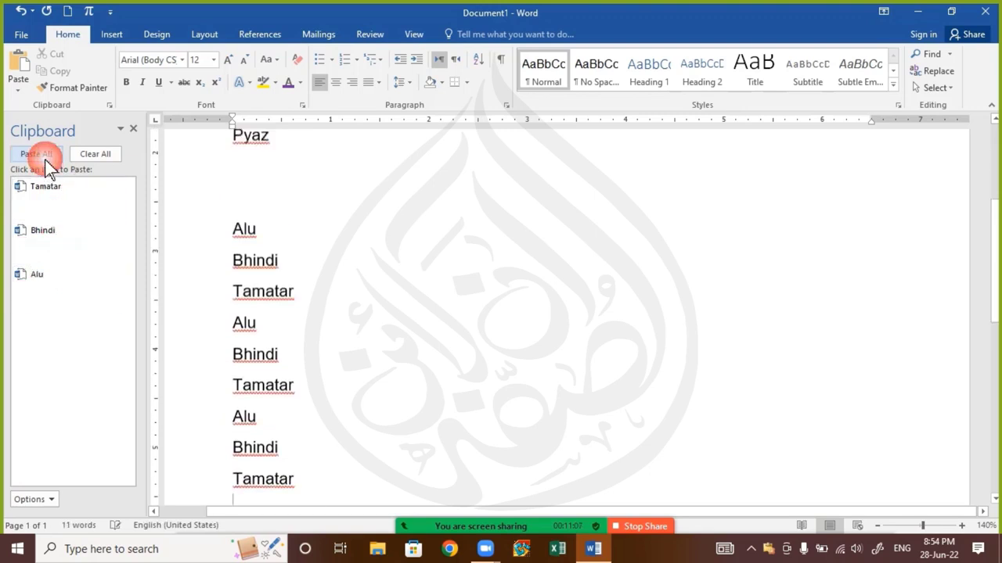
click(101, 158)
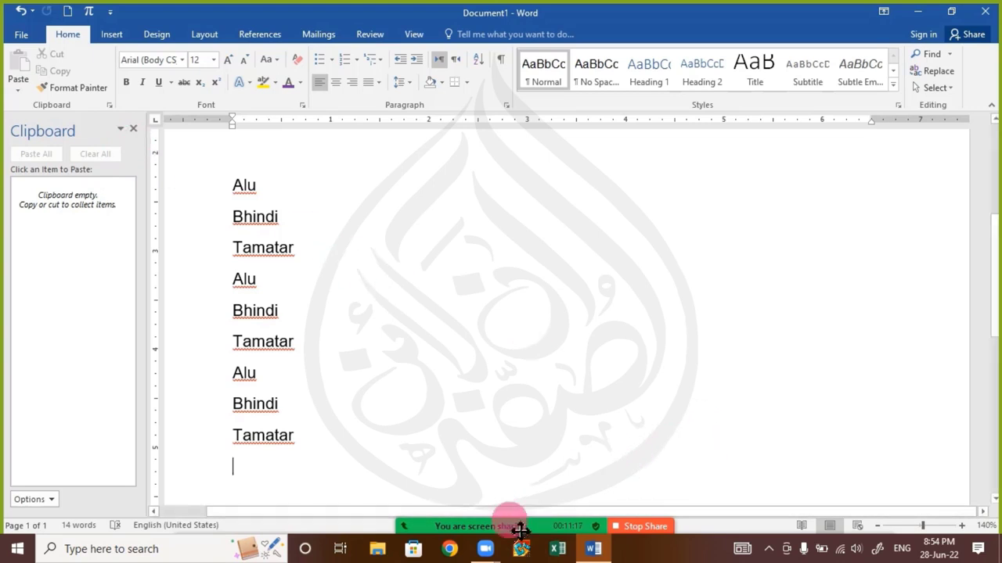
Open the Zoom meeting chat over the shared Word document
click(486, 518)
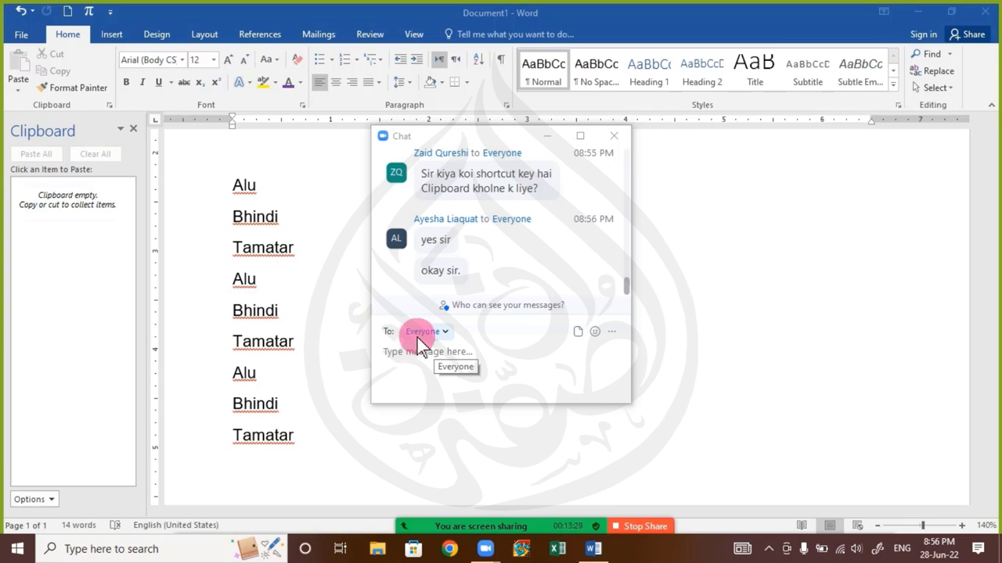
Close the Zoom meeting chat and hide the Office Clipboard pane
click(614, 138)
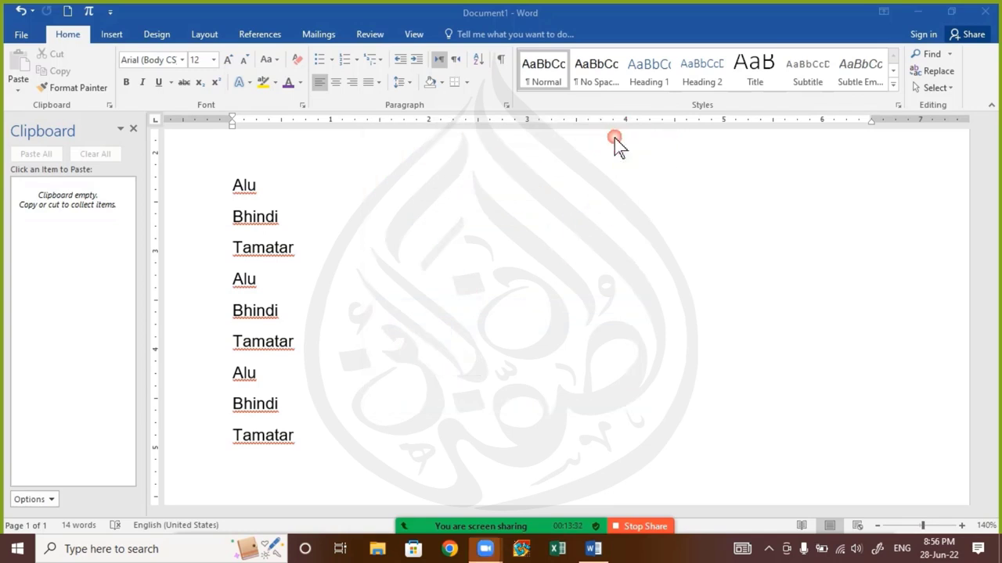
click(134, 129)
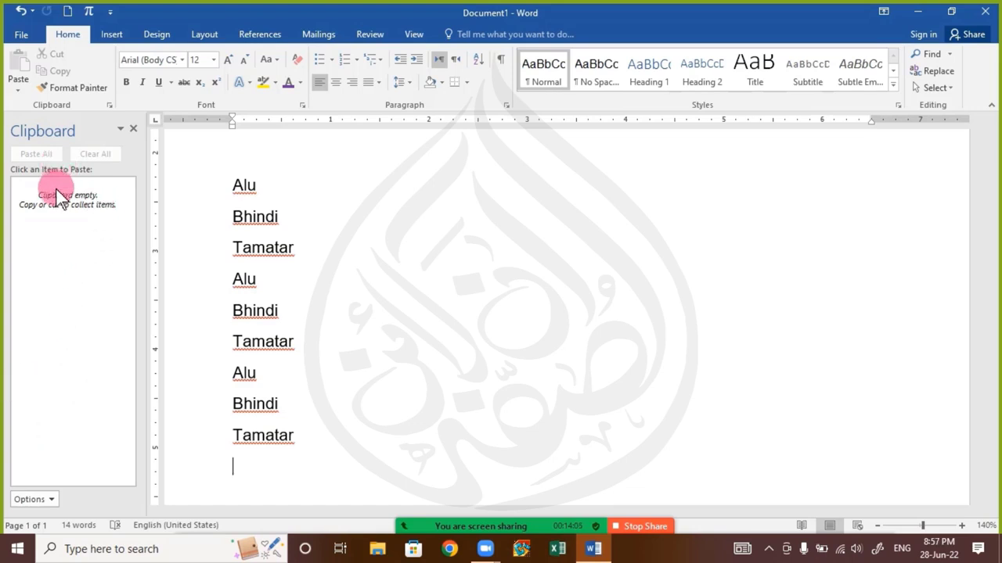
Turn on Show Office Clipboard Automatically in the pane's Options, then close the pane
click(31, 499)
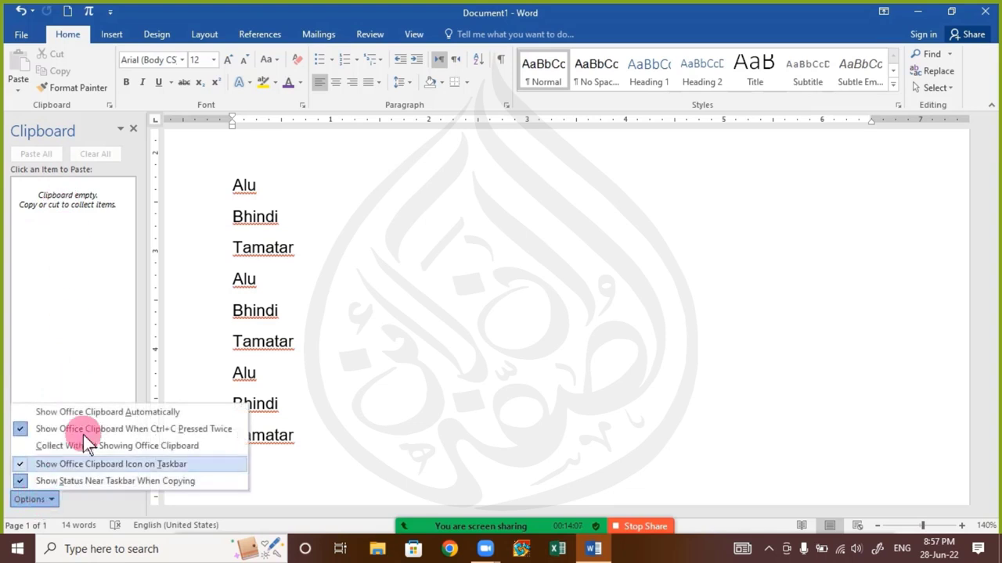
click(209, 414)
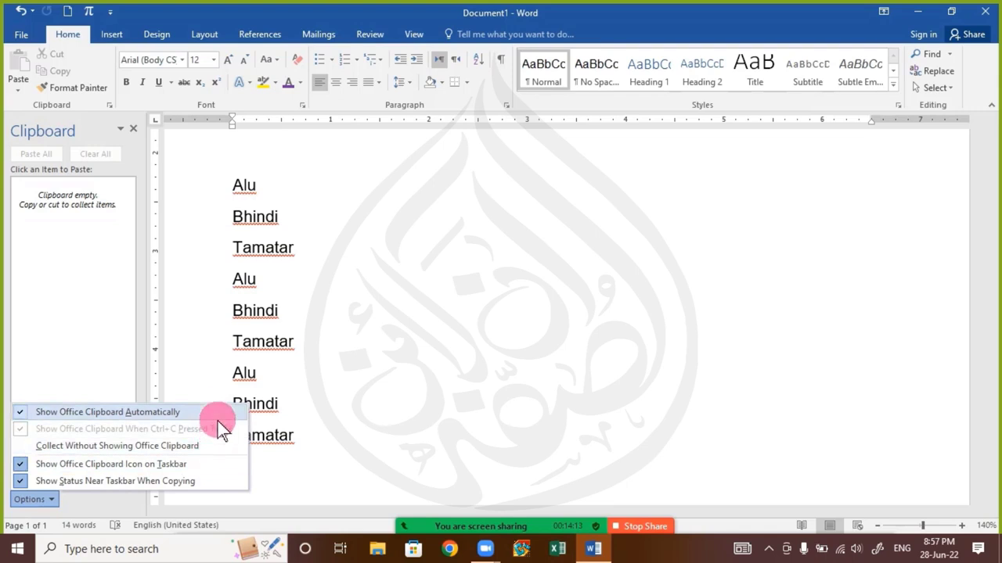
click(291, 345)
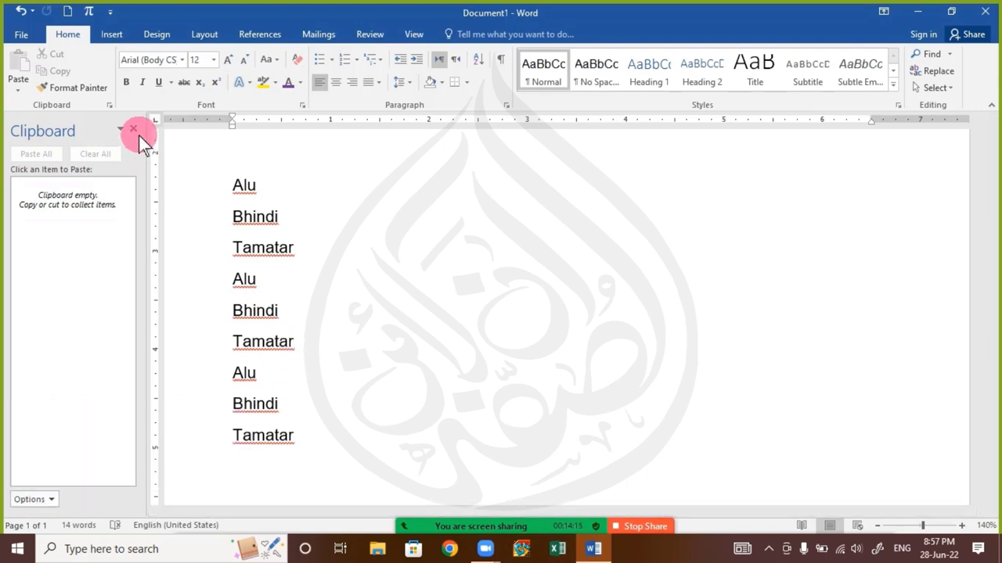
click(133, 128)
Copy the first Tamatar, hide the Clipboard pane, then copy the second Bhindi
click(197, 256)
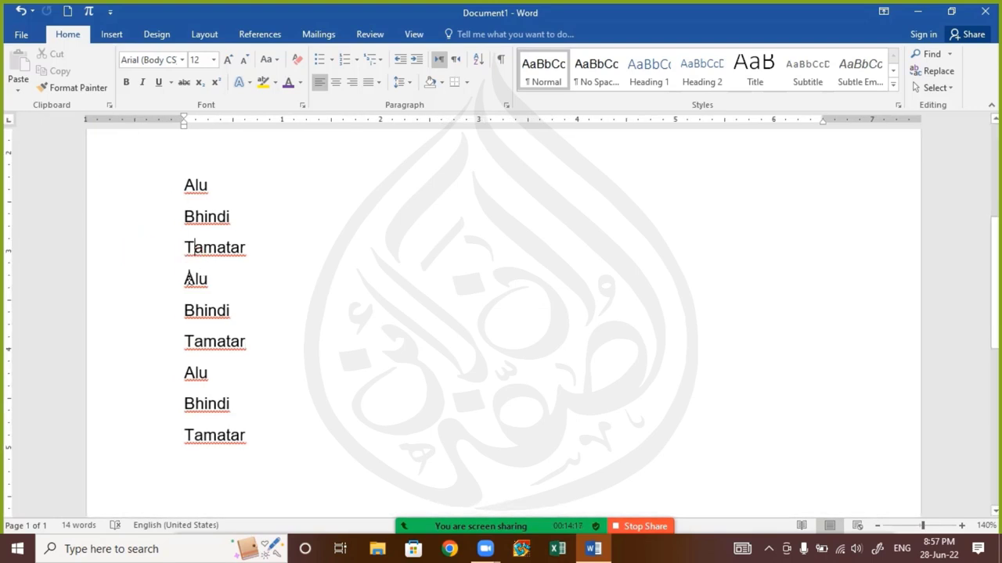
drag(195, 257, 277, 250)
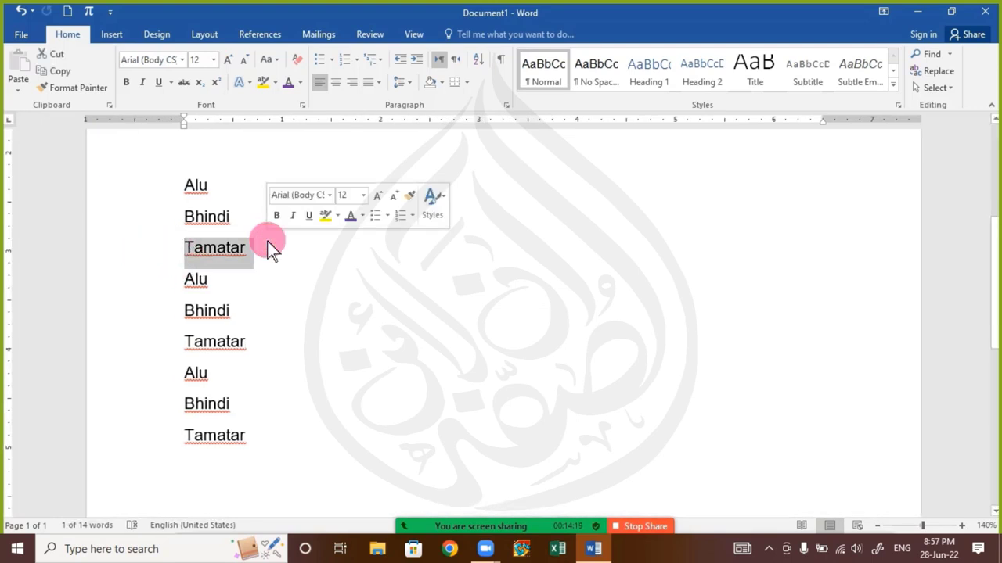
key(ctrl+c)
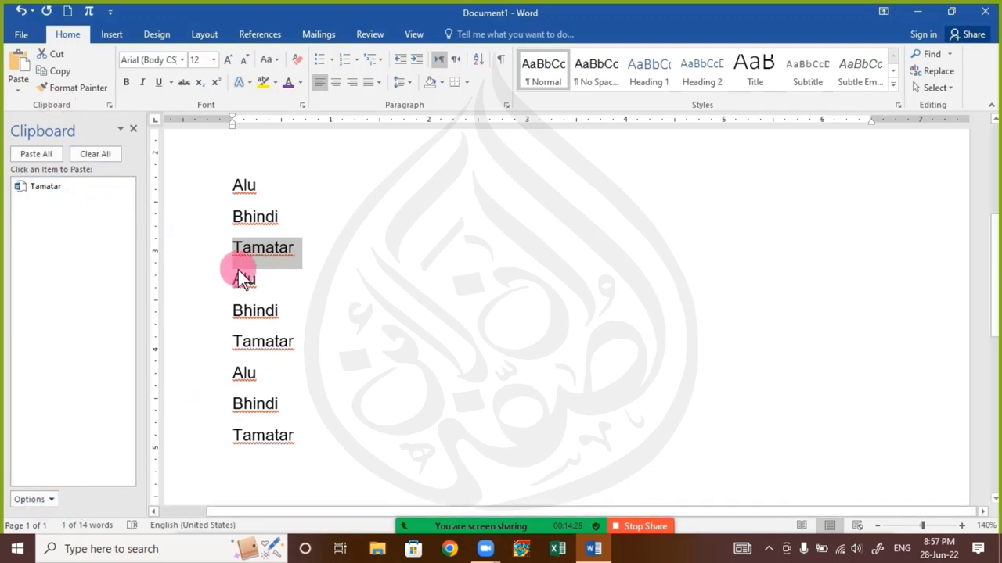
click(131, 129)
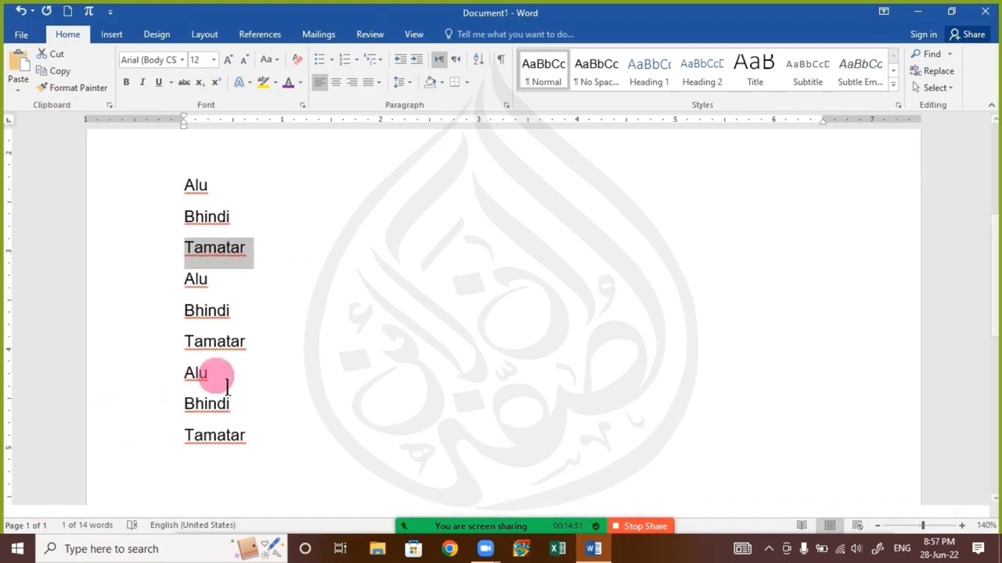
drag(187, 312, 253, 323)
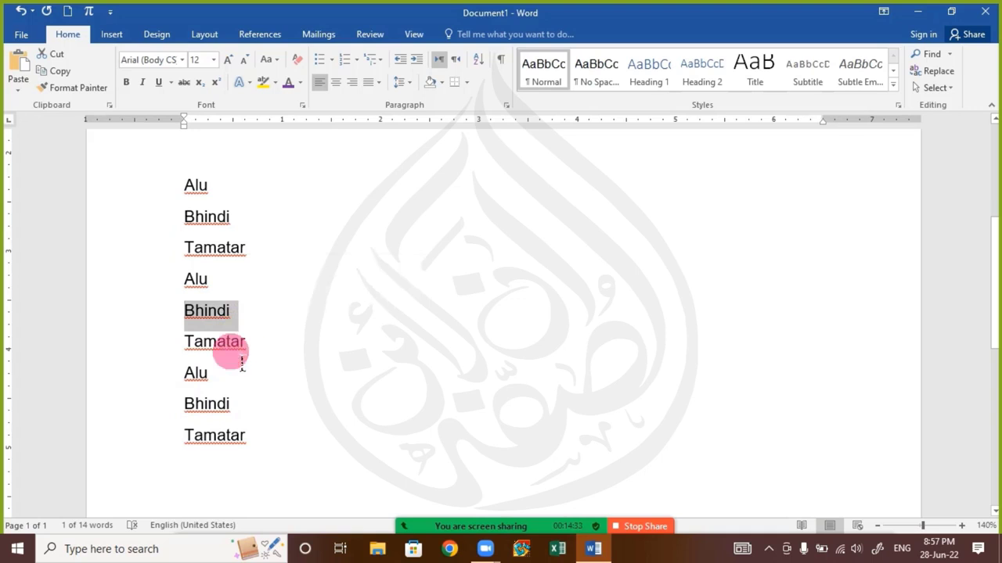
key(ctrl+c)
key(ctrl+c)
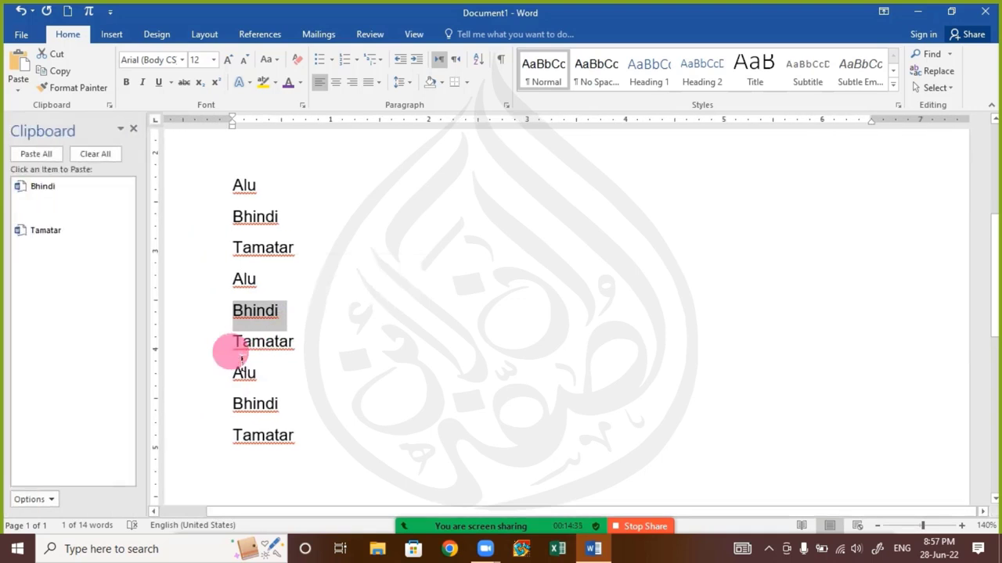
In Clipboard options, turn off Show Automatically and Ctrl+C Pressed Twice, enable Collect Without Showing, and reveal the hidden taskbar icons
click(41, 498)
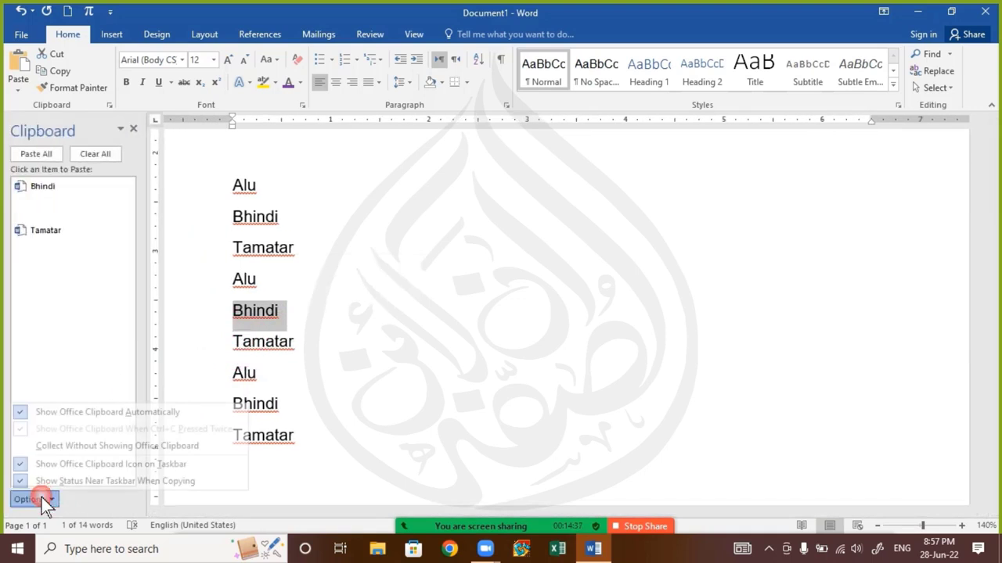
click(84, 415)
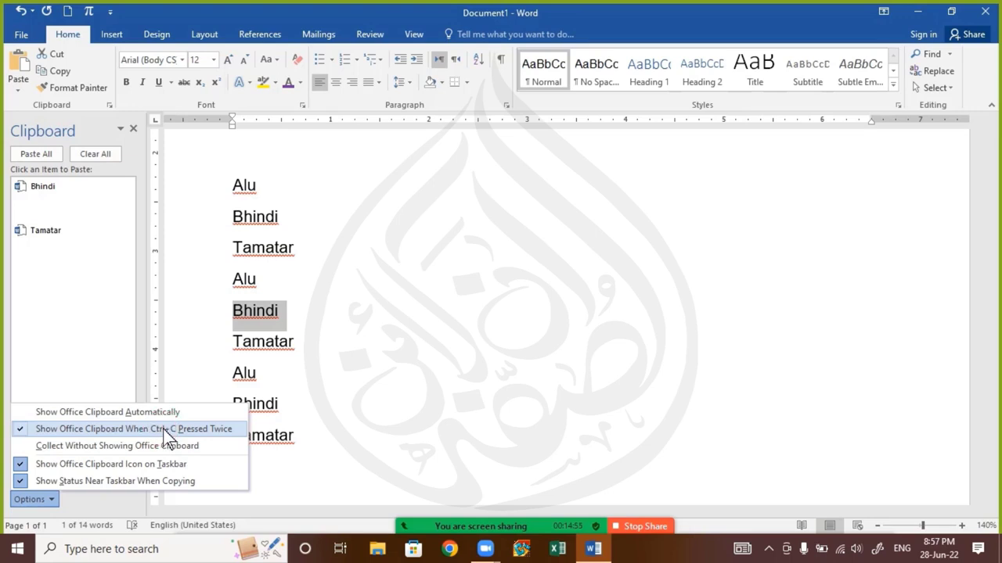
click(164, 429)
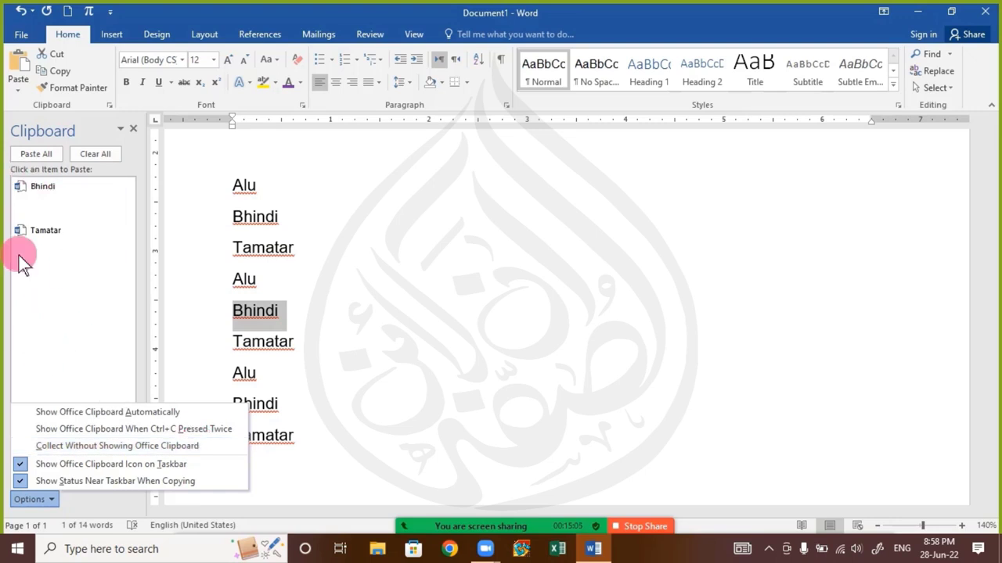
click(73, 446)
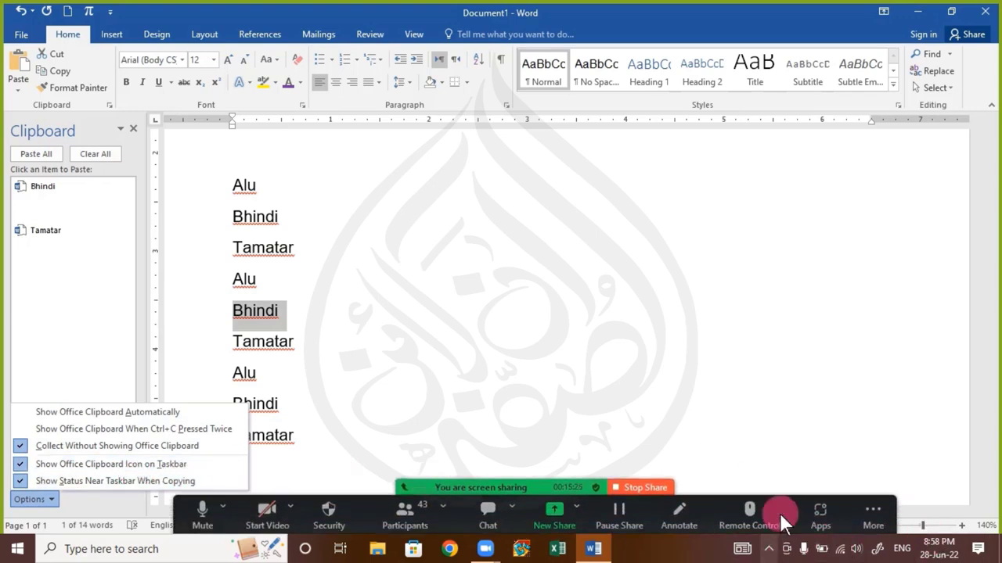
click(768, 548)
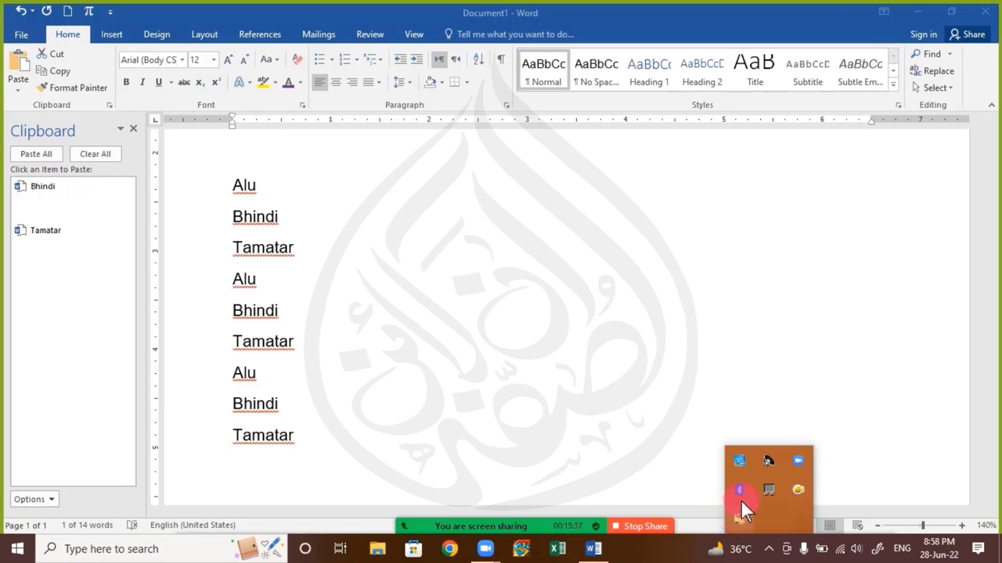
Remove the Office Clipboard icon from the taskbar through its settings menu
click(32, 500)
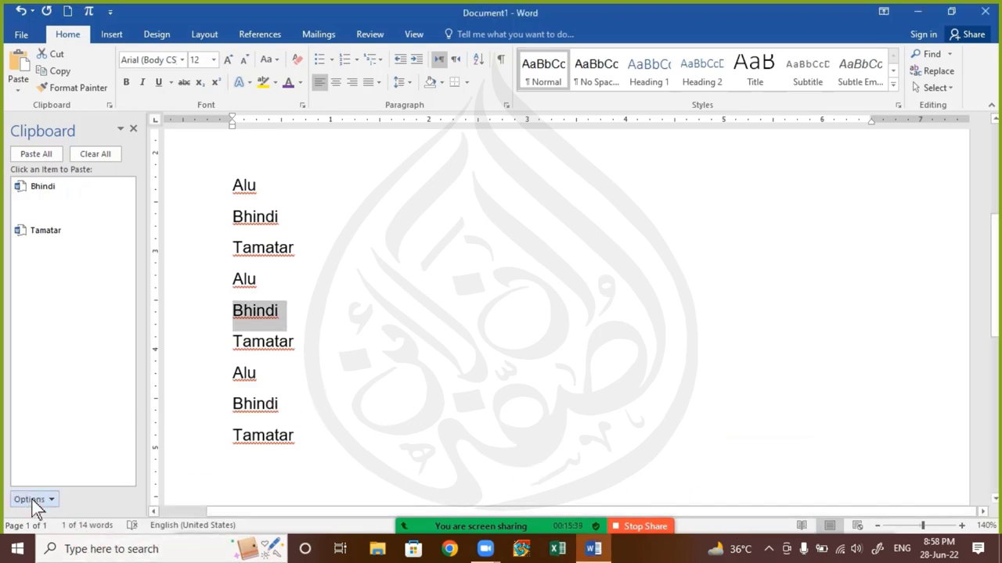
click(32, 500)
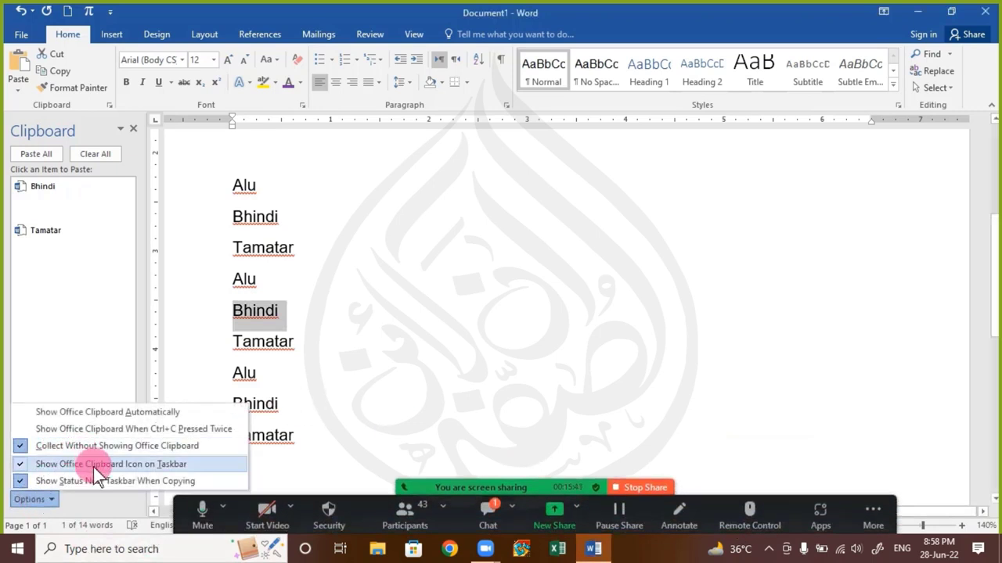
click(121, 470)
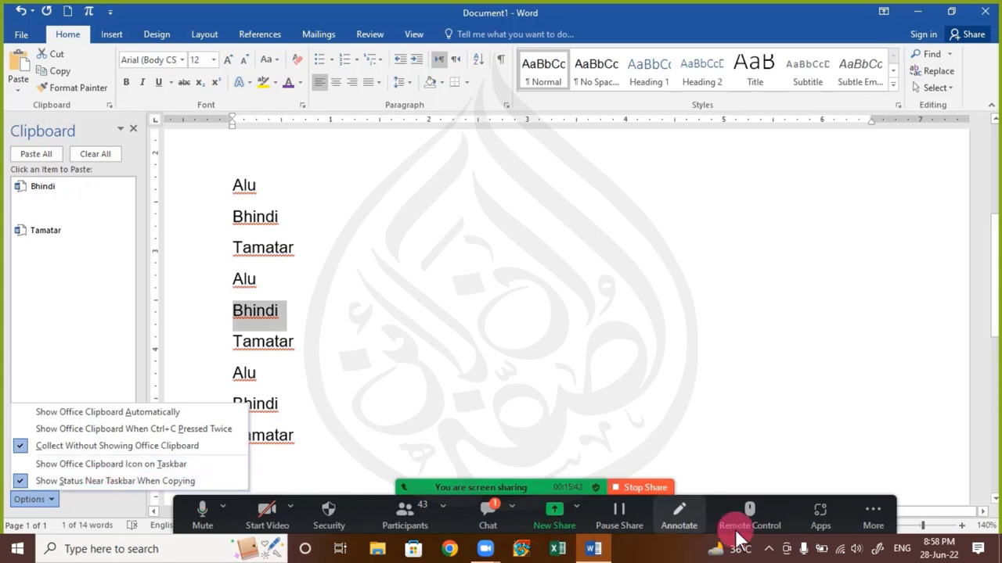
click(768, 549)
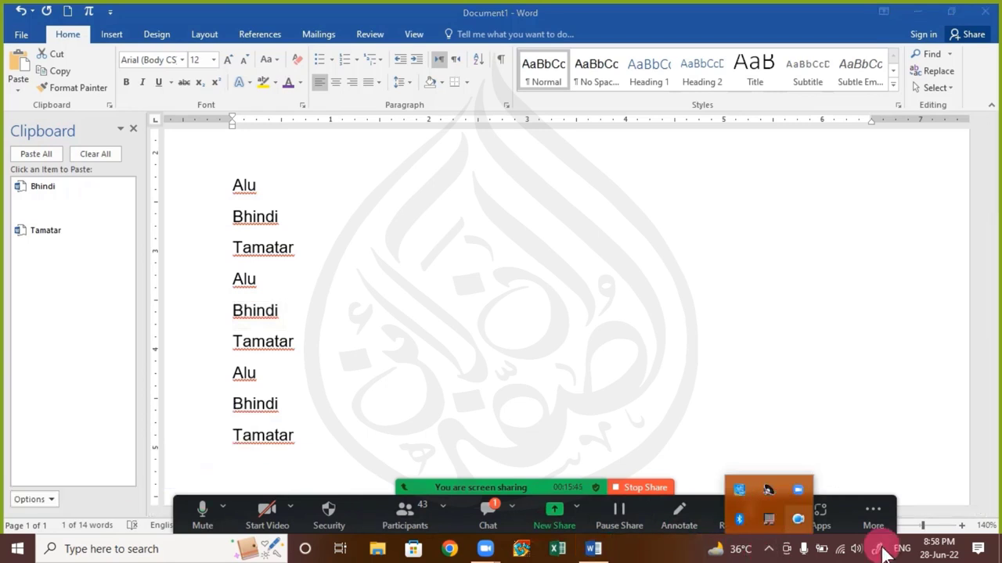
click(47, 506)
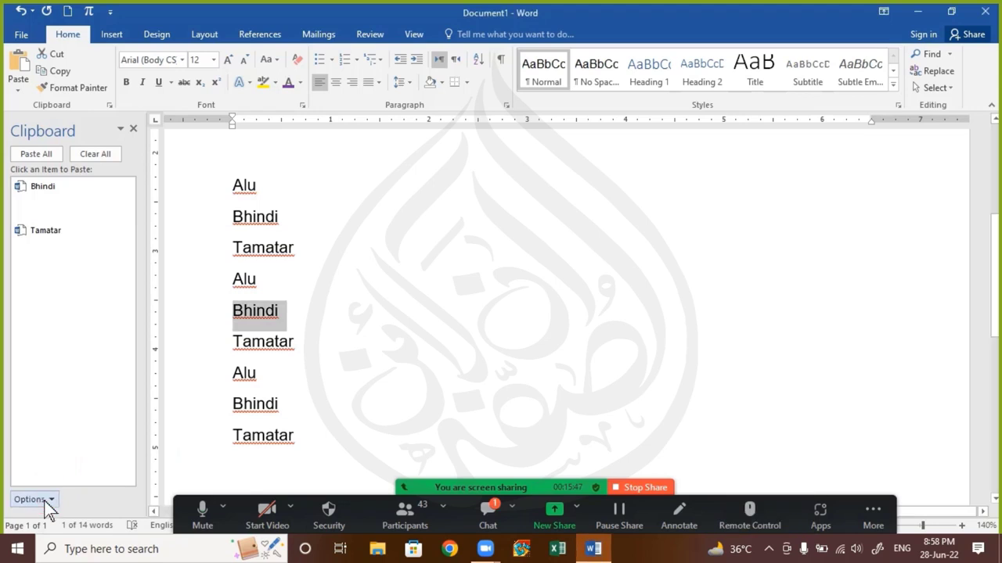
click(47, 506)
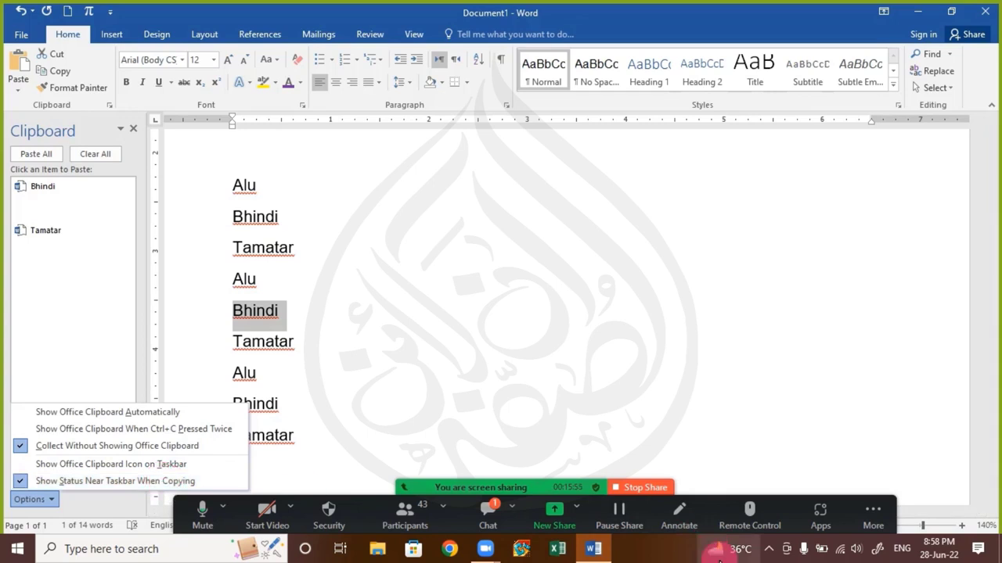
click(137, 479)
Check the meeting chat, close the Clipboard pane, and put the cursor back in the list
click(311, 362)
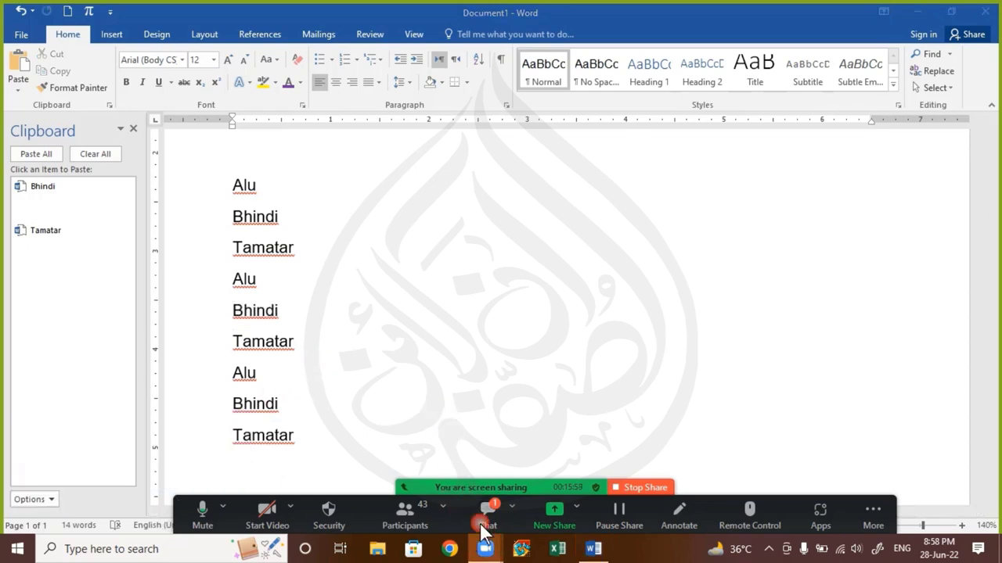
click(484, 526)
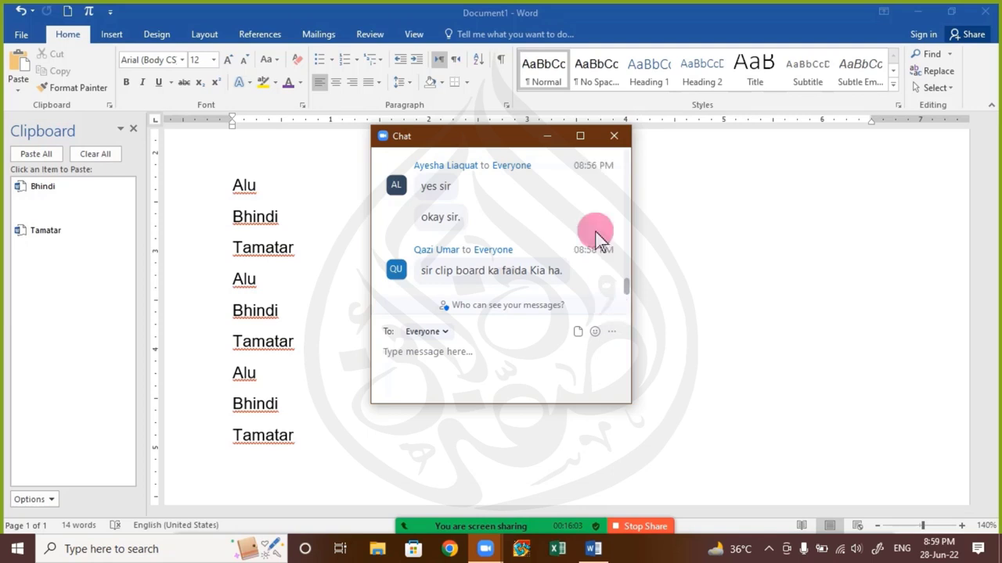
click(613, 135)
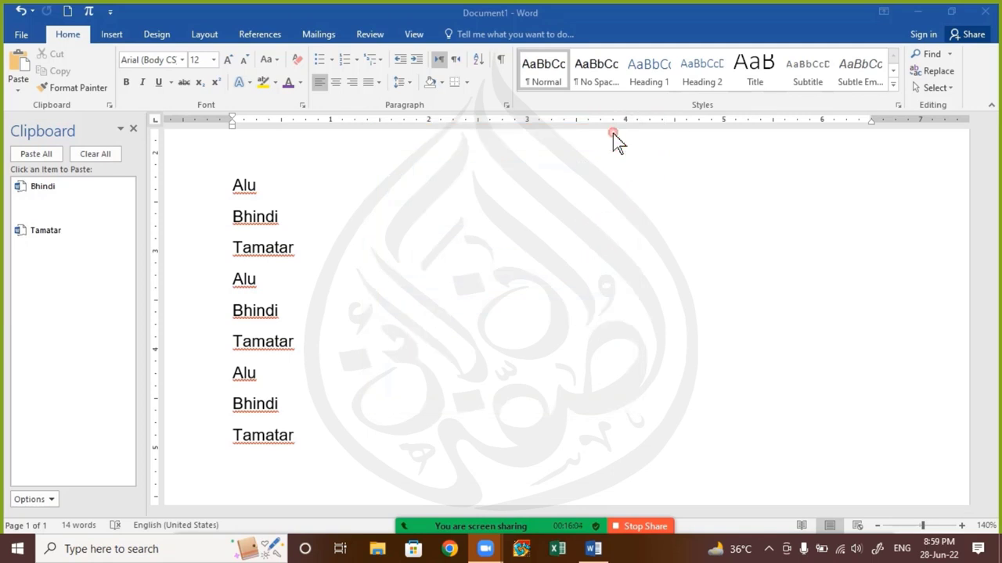
click(133, 130)
click(194, 305)
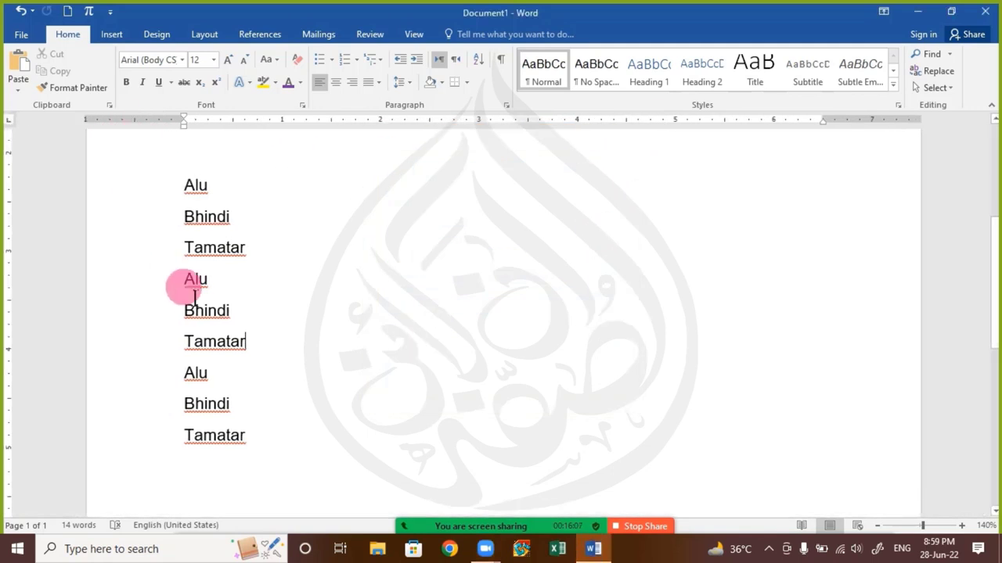
Select all nine lines of the Alu, Bhindi, Tamatar list with Ctrl+A after checking the meeting chat
drag(195, 188, 294, 483)
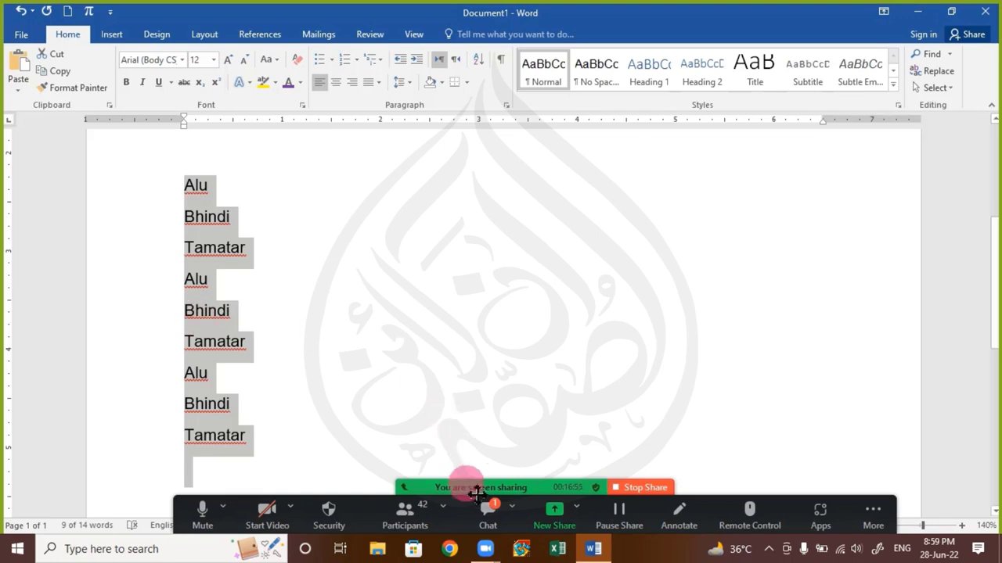
click(487, 518)
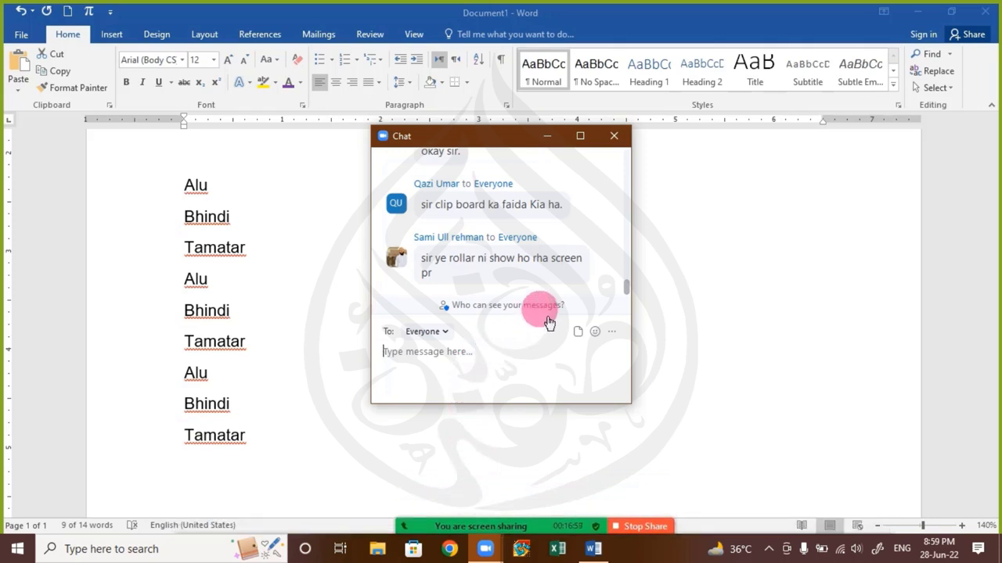
click(614, 136)
click(586, 201)
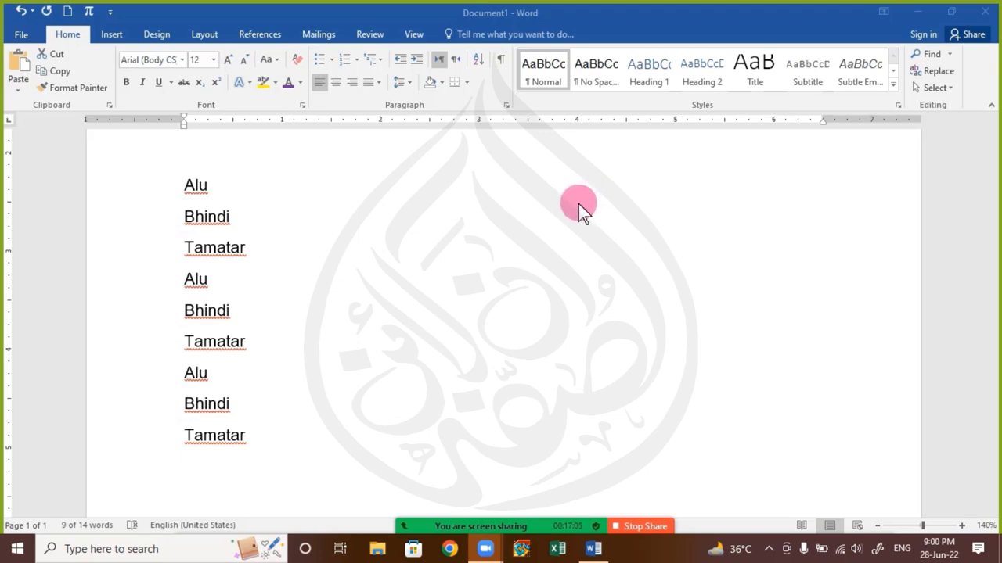
key(ctrl+a)
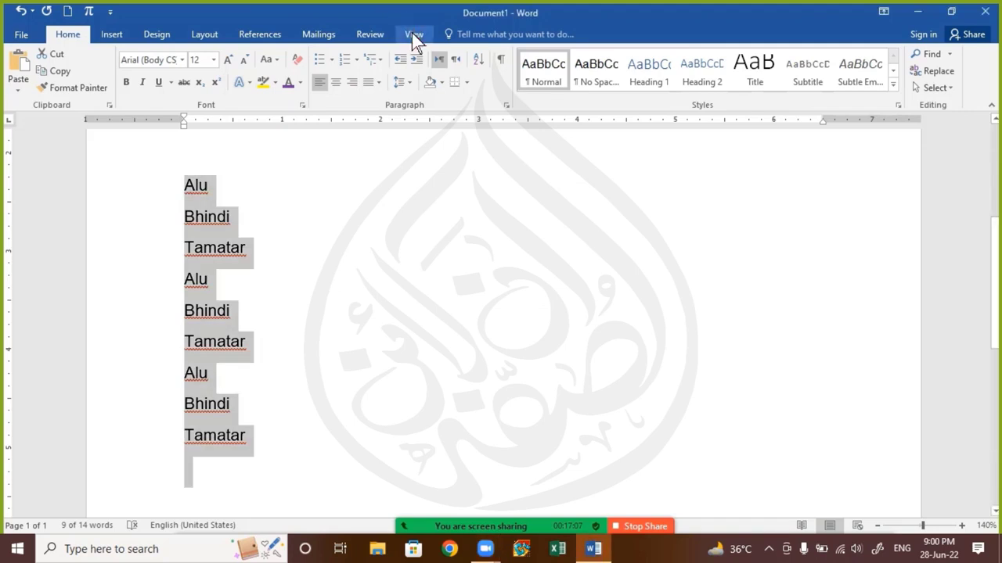
click(413, 33)
click(177, 57)
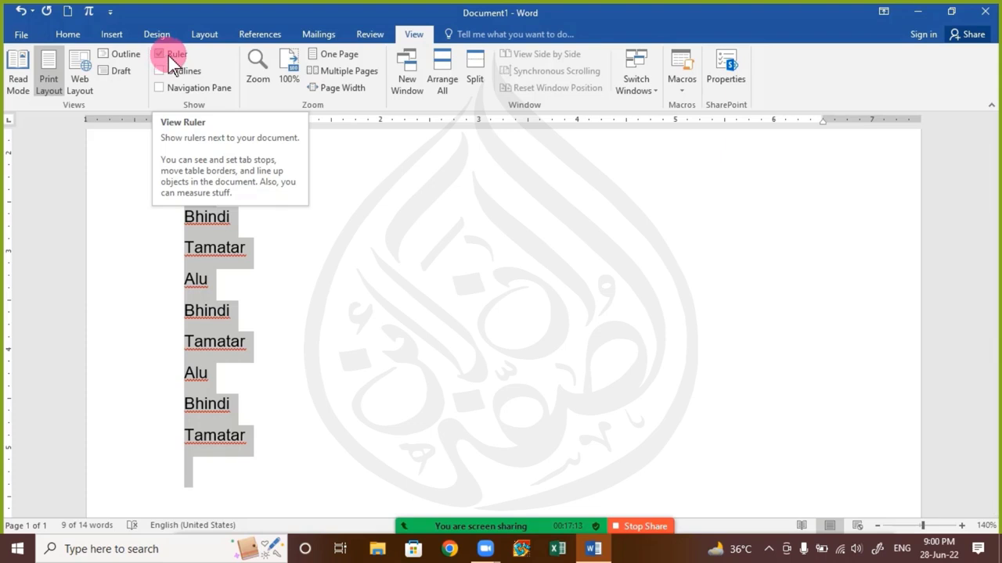
click(70, 34)
click(329, 254)
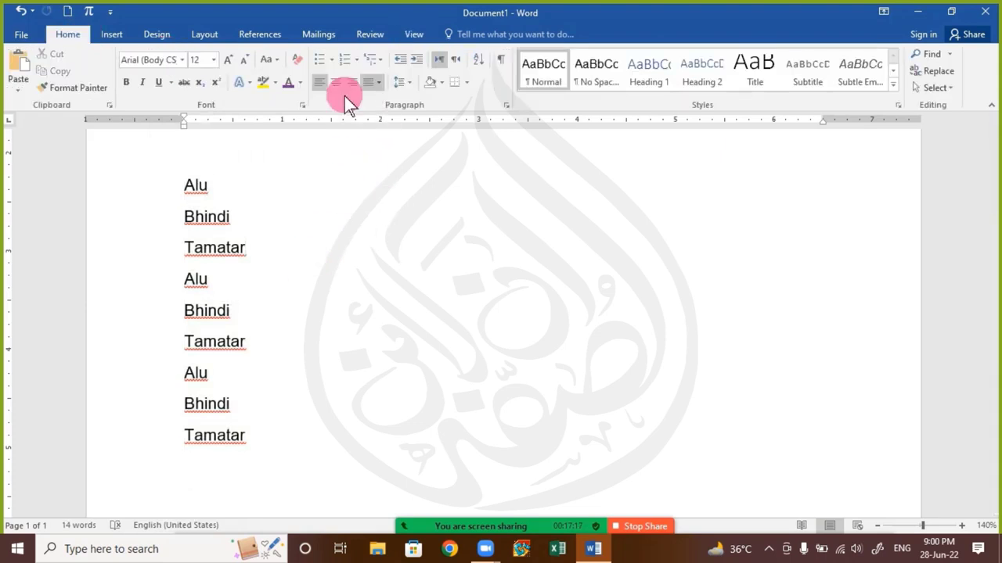
drag(190, 188, 289, 417)
click(286, 291)
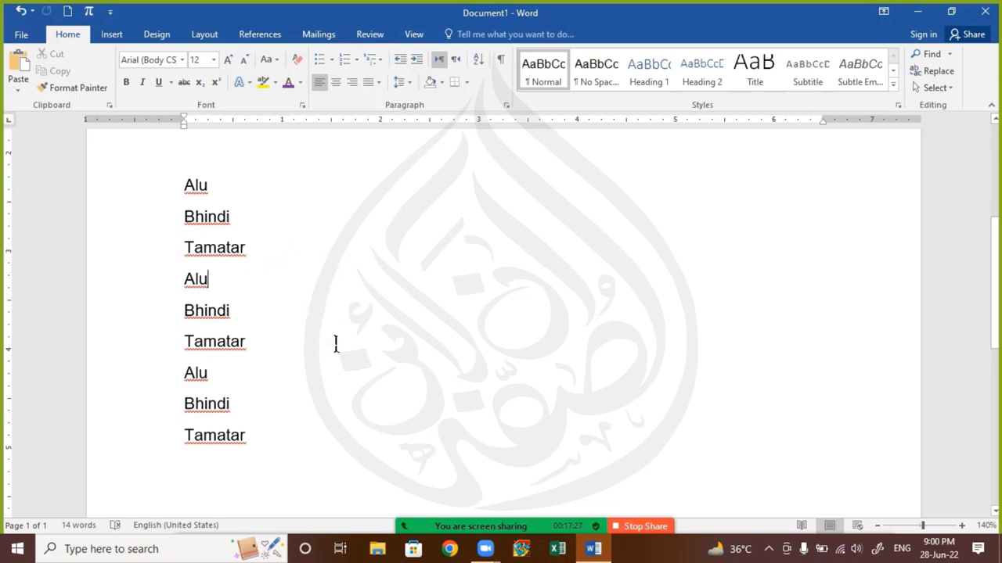
mouse_move(499, 520)
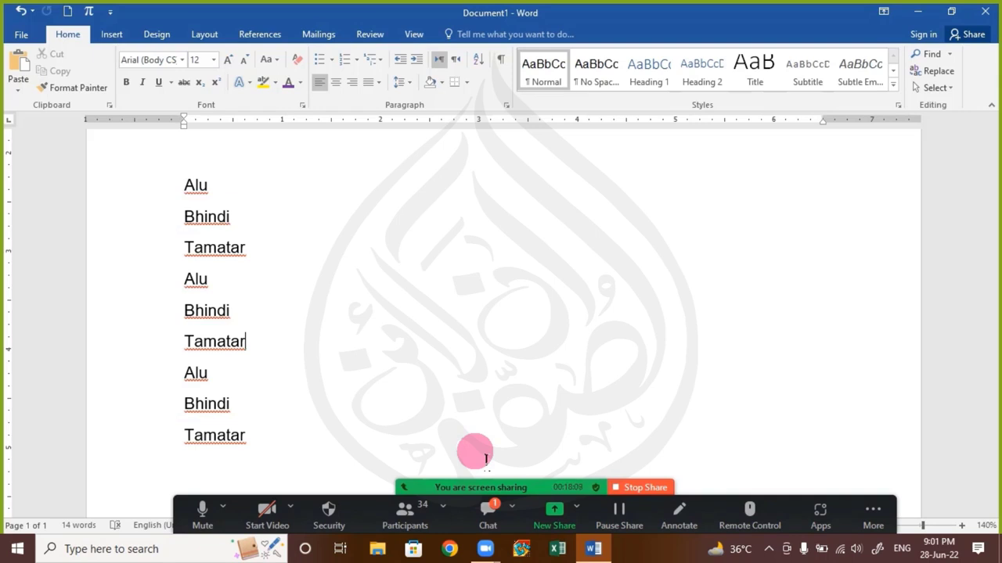
click(490, 515)
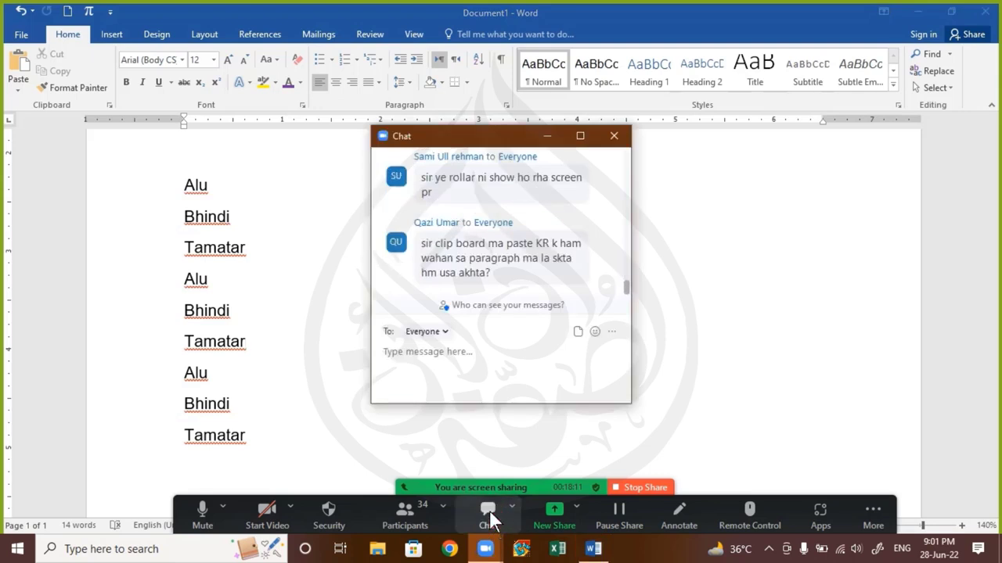
click(540, 351)
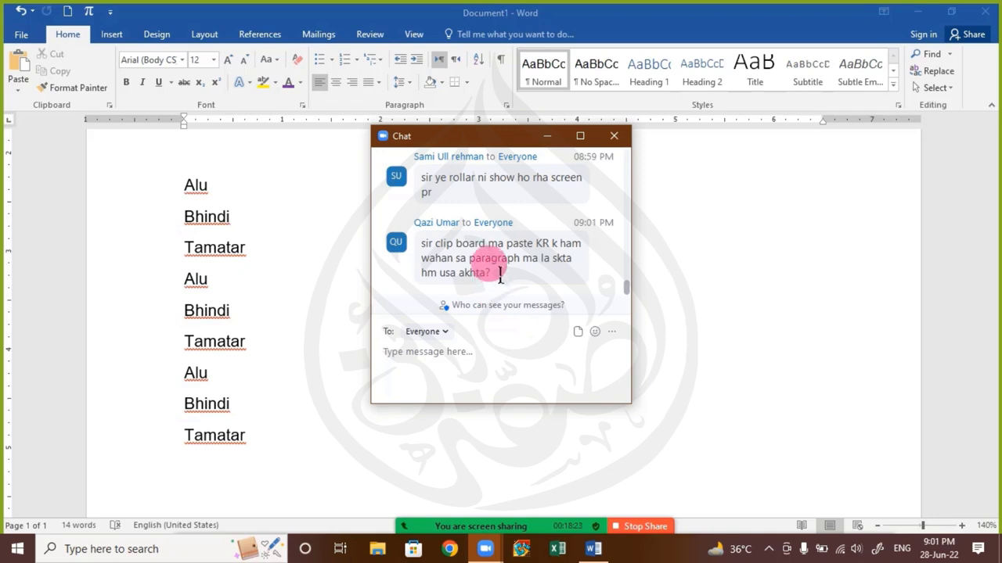
click(613, 135)
click(257, 329)
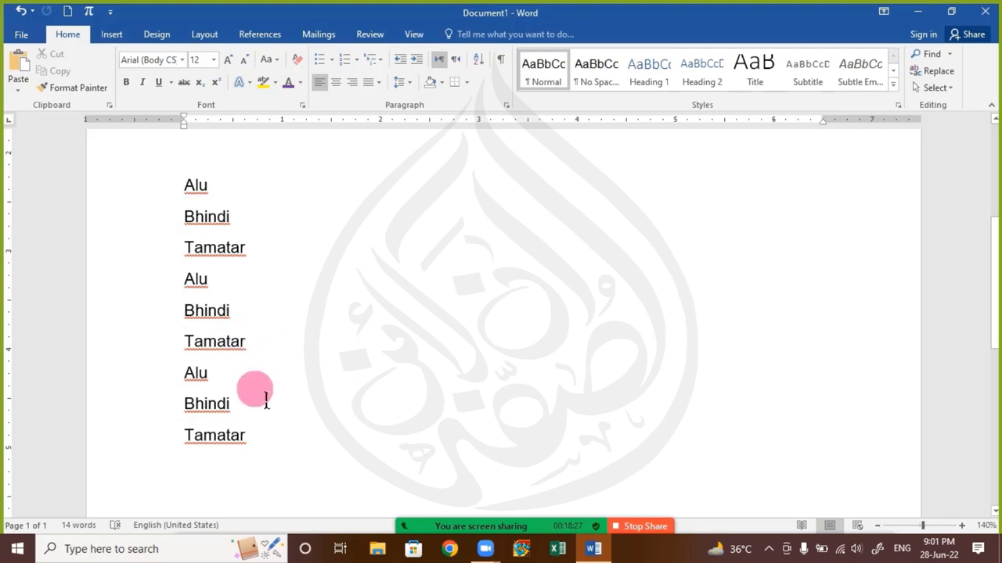
scroll(266, 399, up, 5)
scroll(266, 393, down, 5)
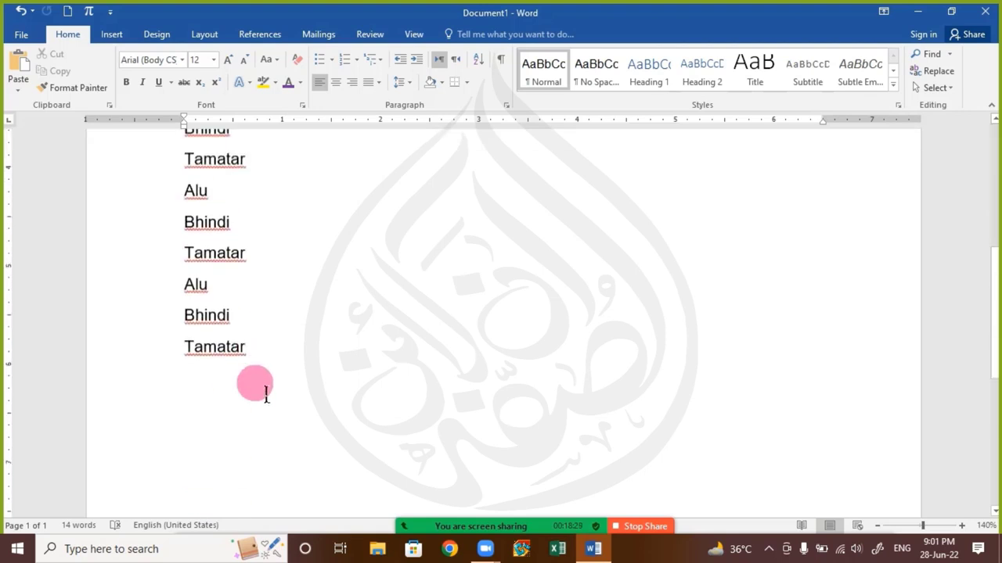
scroll(274, 415, up, 2)
scroll(298, 438, down, 3)
drag(316, 369, 2, 4)
Replace the list with a =rand(1) sample paragraph and copy the whole paragraph
text(=rand)
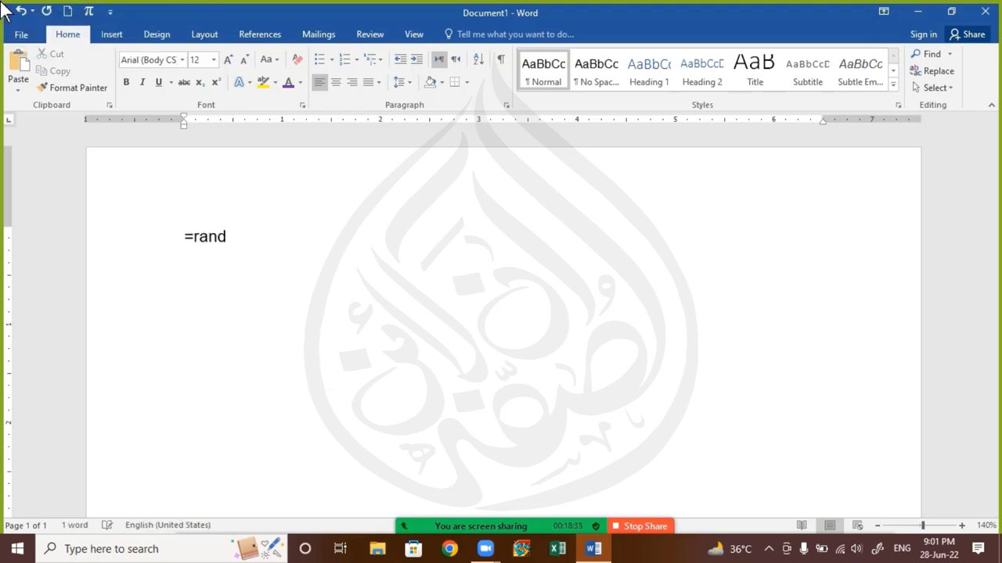
text(())
key(Left)
text(1)
key(Return)
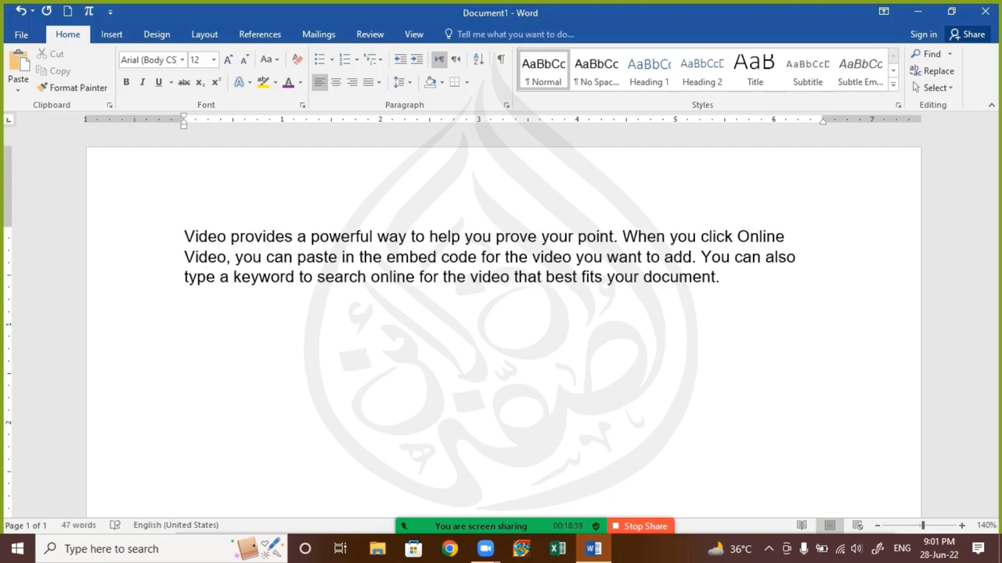
key(ctrl+a)
key(ctrl+c)
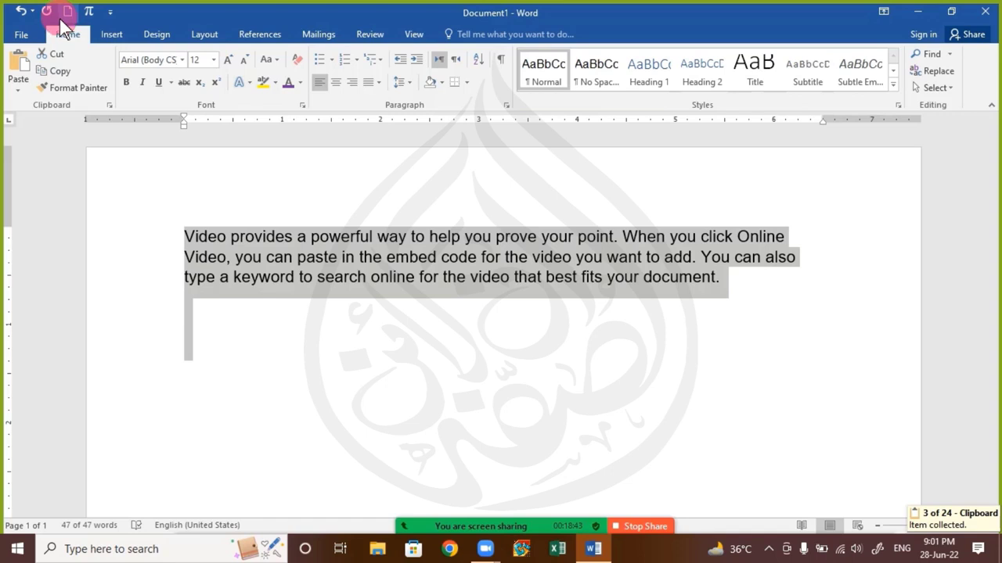
Paste the collected paragraph from the Office Clipboard as a second copy below the text
click(110, 105)
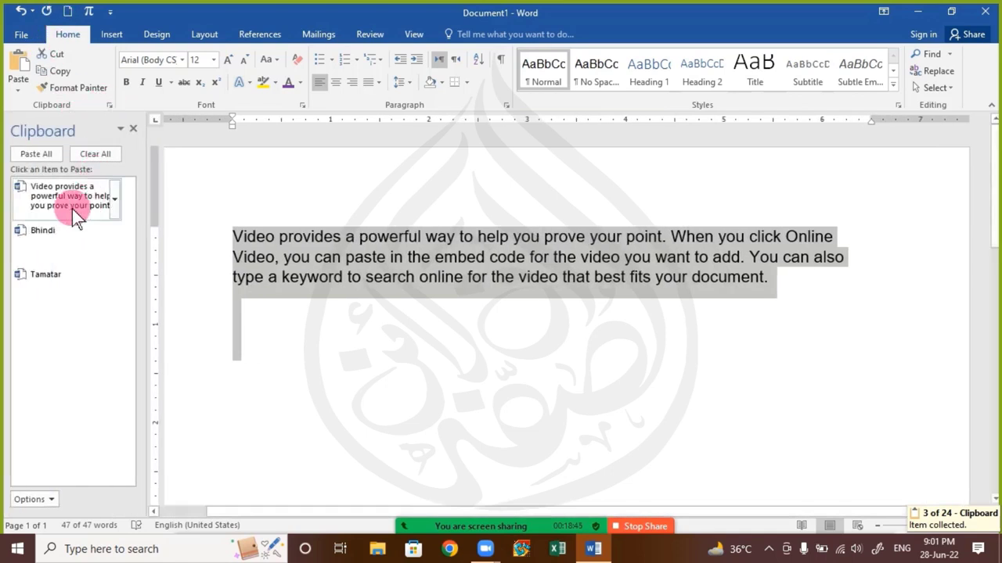
click(332, 335)
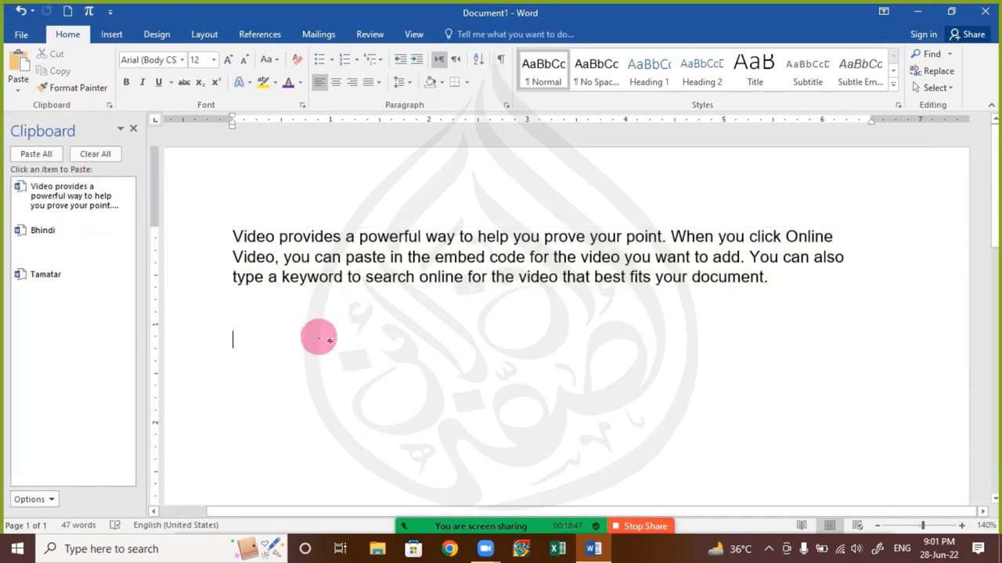
click(66, 199)
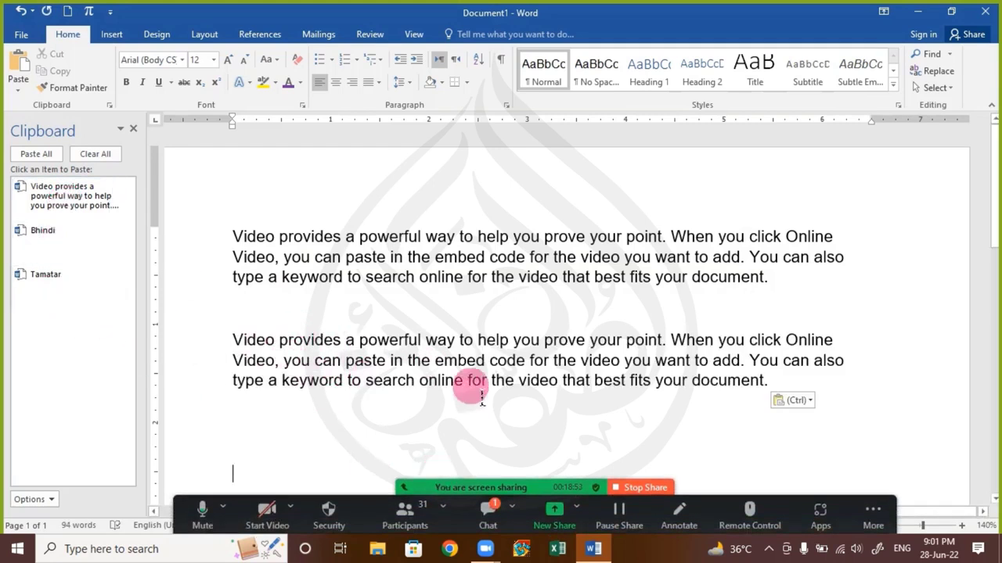
After checking the meeting chat, clear all items from the Office Clipboard
click(490, 517)
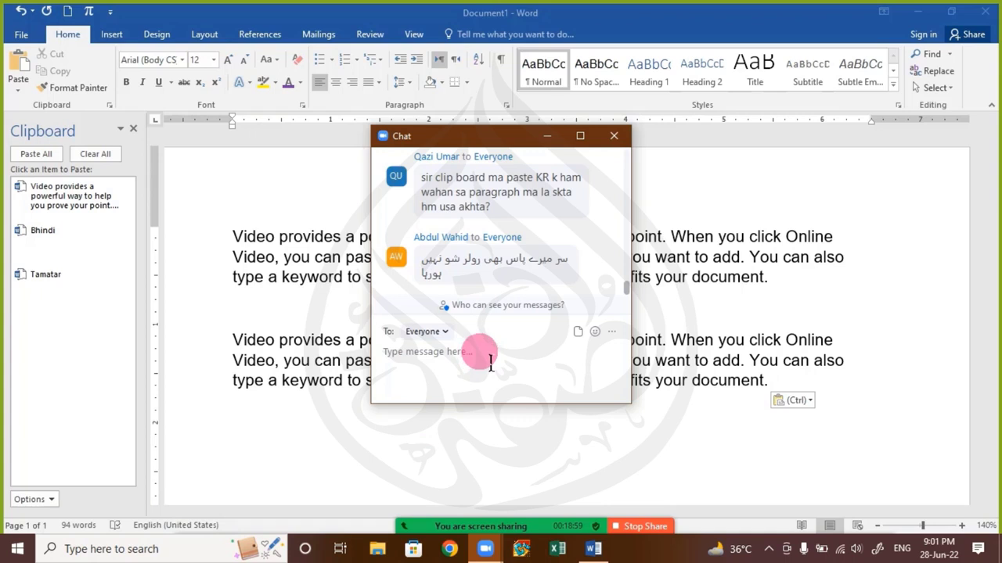
click(614, 136)
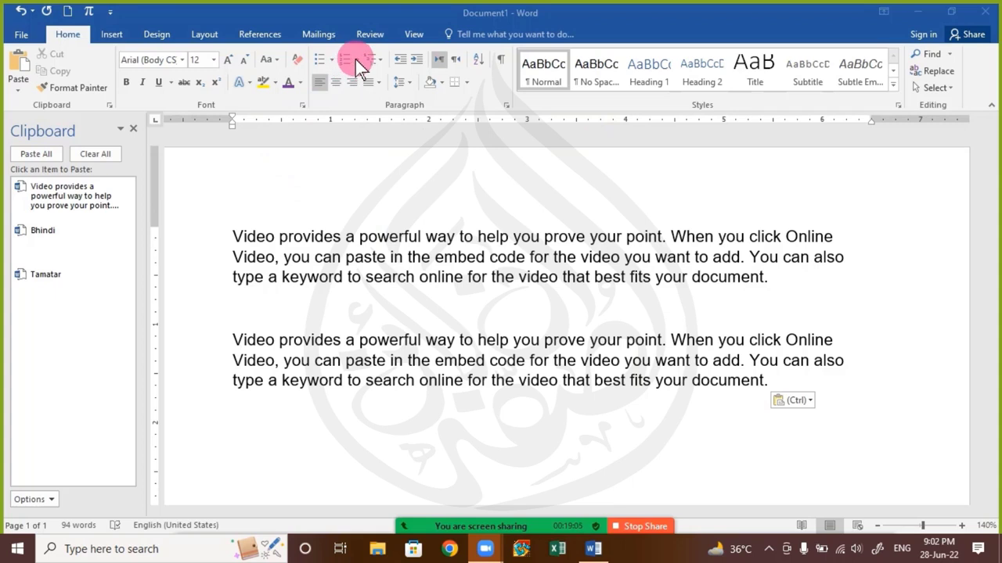
click(411, 36)
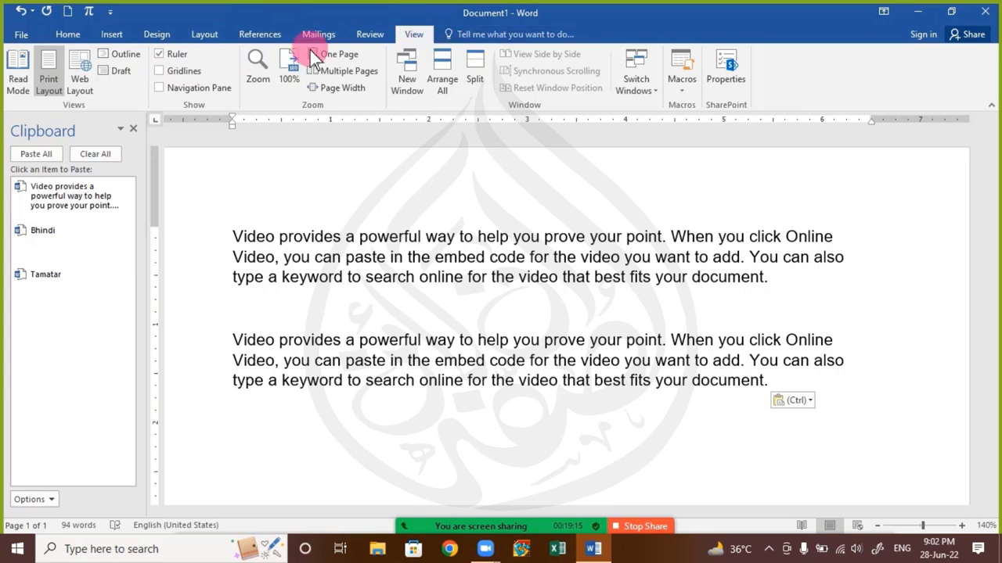
click(65, 34)
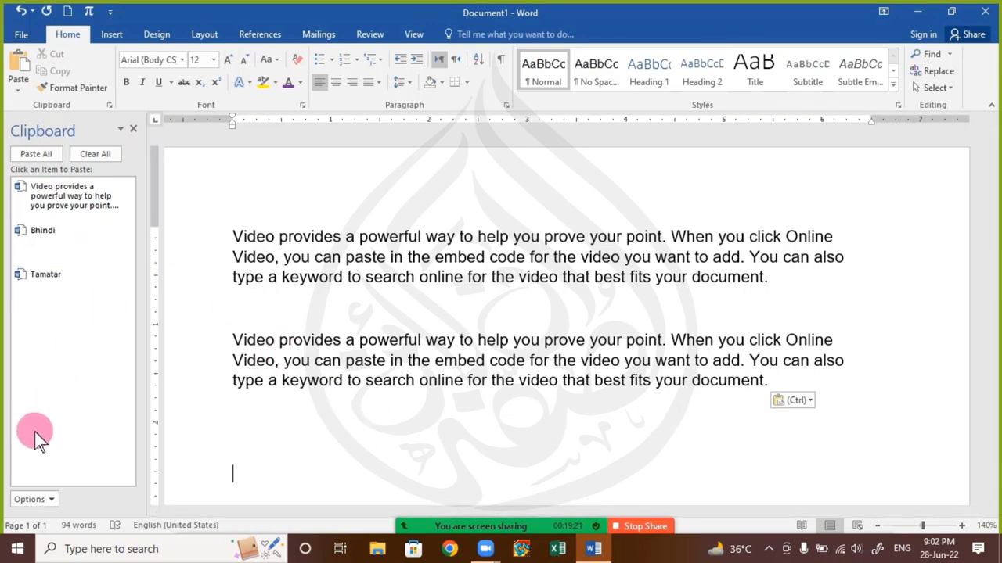
click(108, 155)
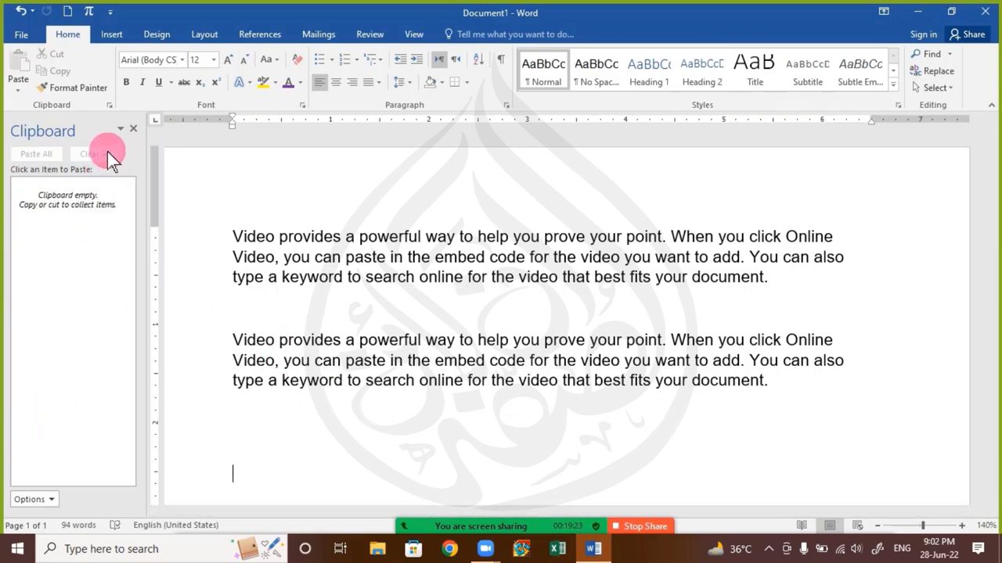
Close the Clipboard pane, check the meeting chat, and stop the Zoom screen share
click(133, 130)
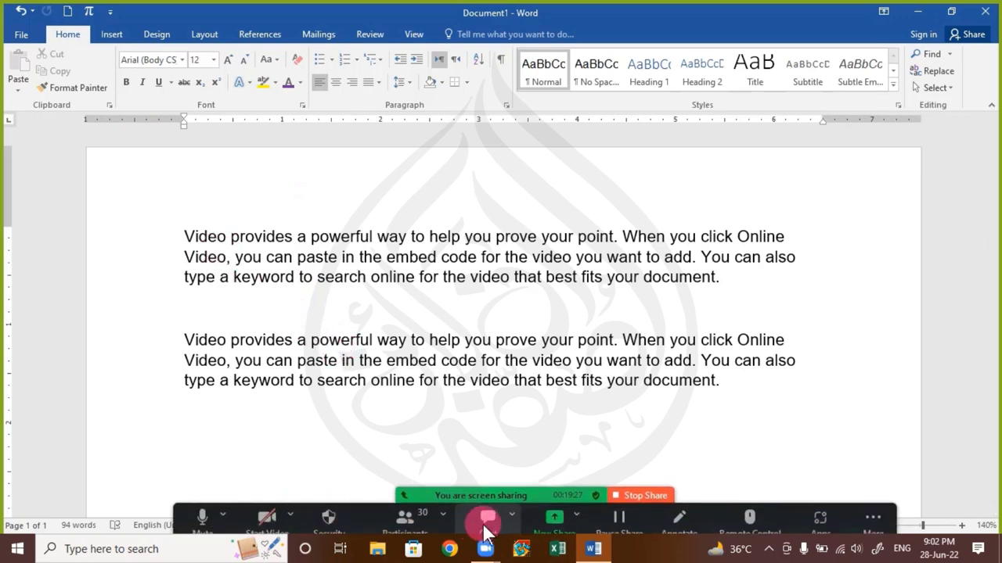
click(488, 517)
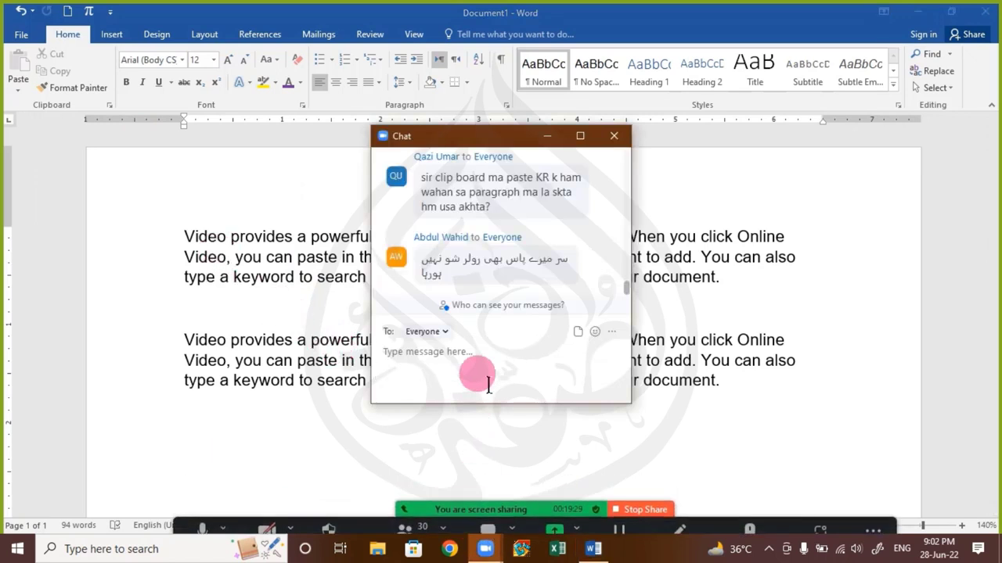
click(613, 137)
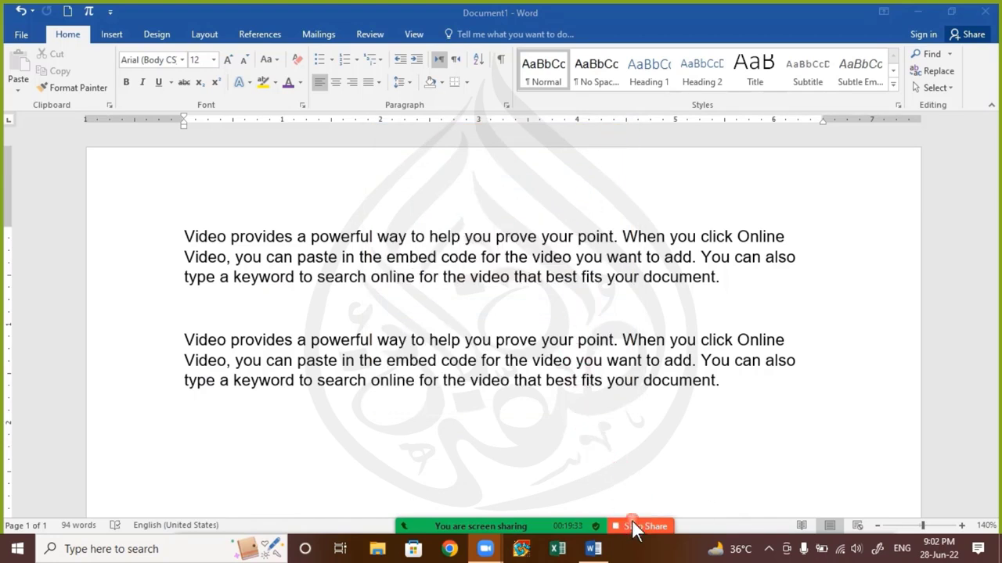
click(636, 526)
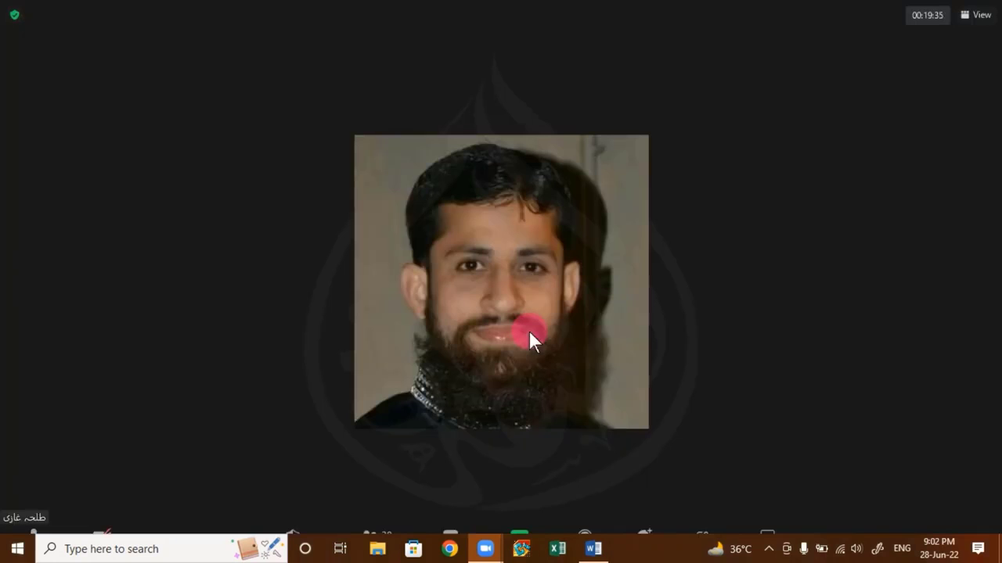